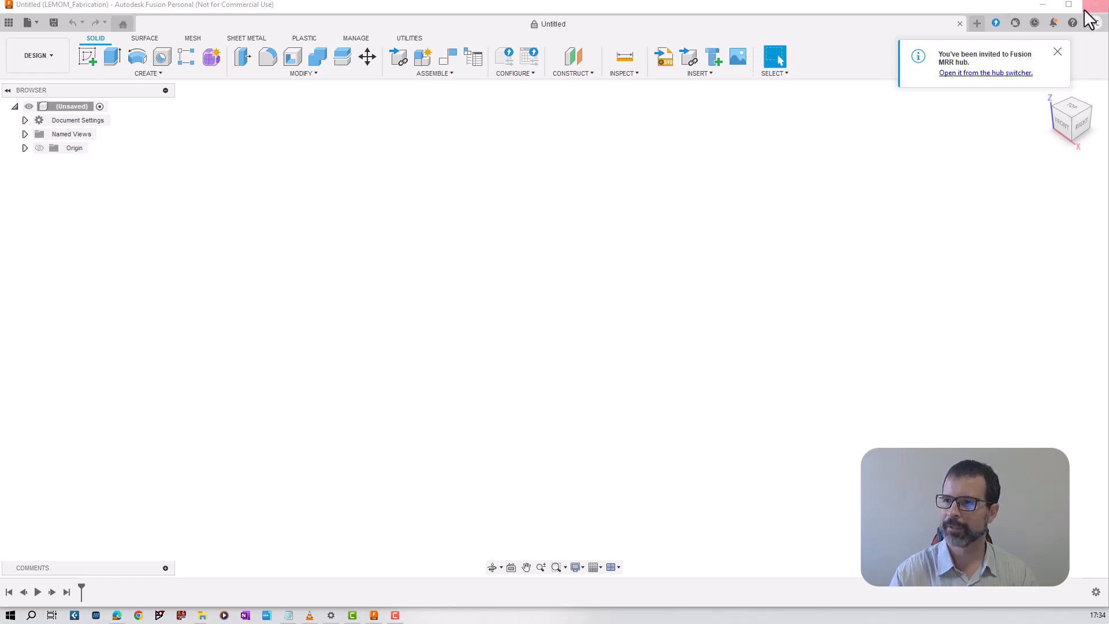
# Switch from Fusion to the web browser and open the Education page of the Autodesk website.
pyautogui.click(1045, 7)
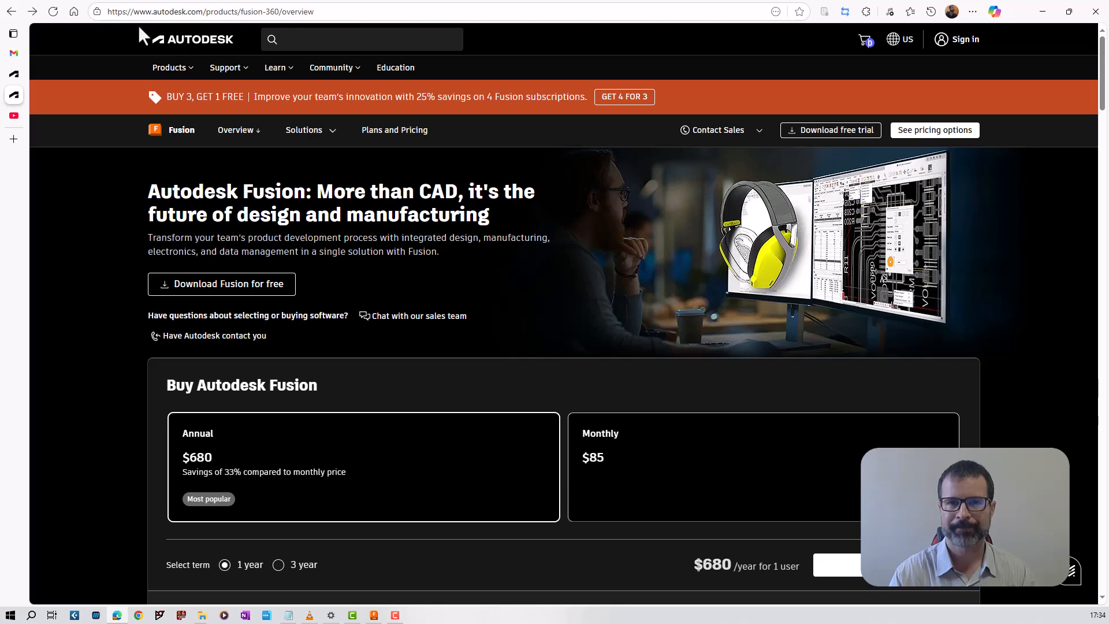
pyautogui.click(257, 11)
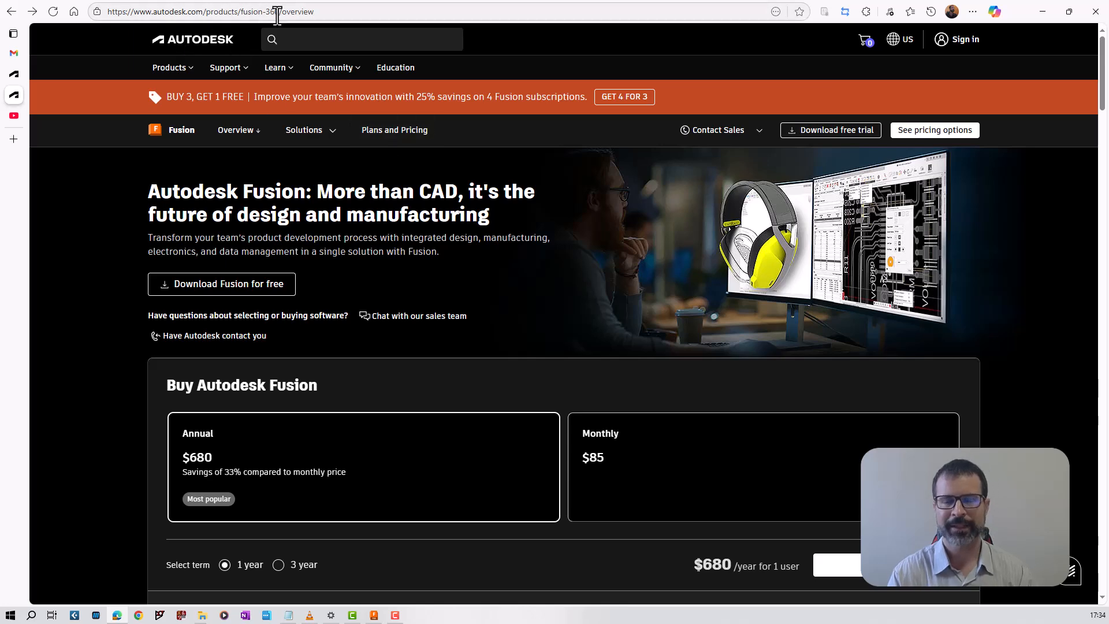
pyautogui.press('Return')
pyautogui.click(402, 73)
pyautogui.scroll(-2, 436, 148)
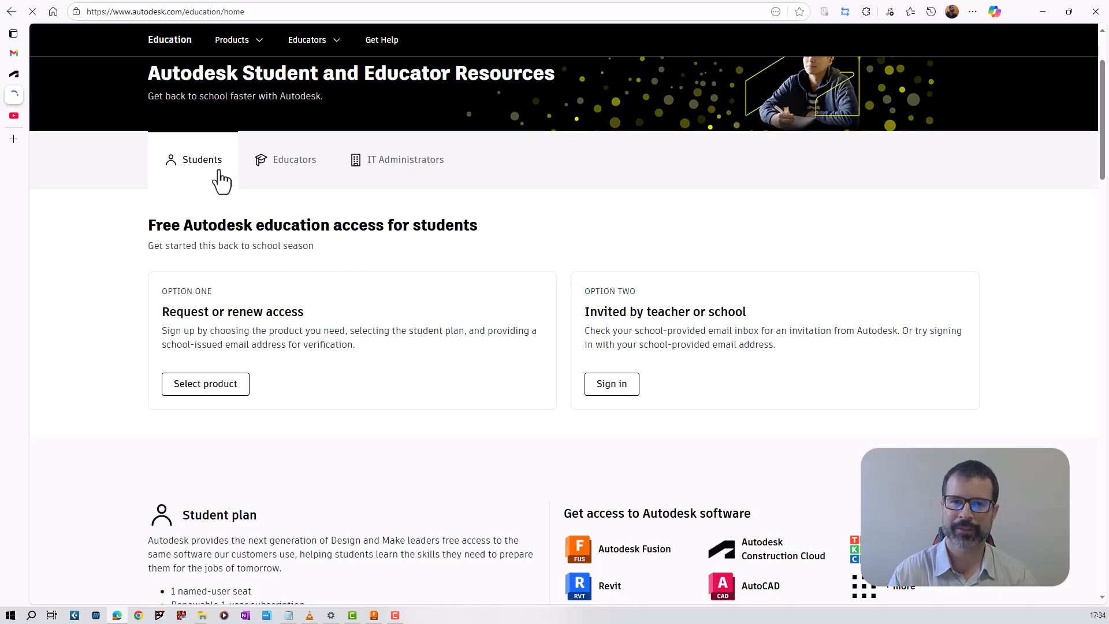
# Compare the free access options for educators and students, including requesting access and being invited by a teacher or school.
pyautogui.click(320, 166)
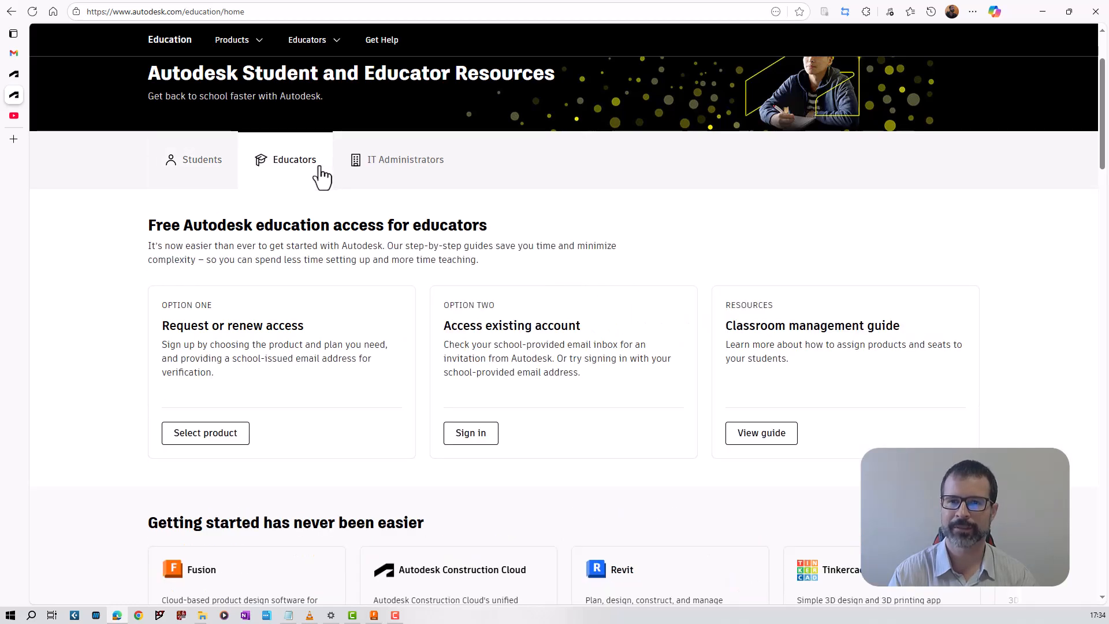
pyautogui.click(215, 172)
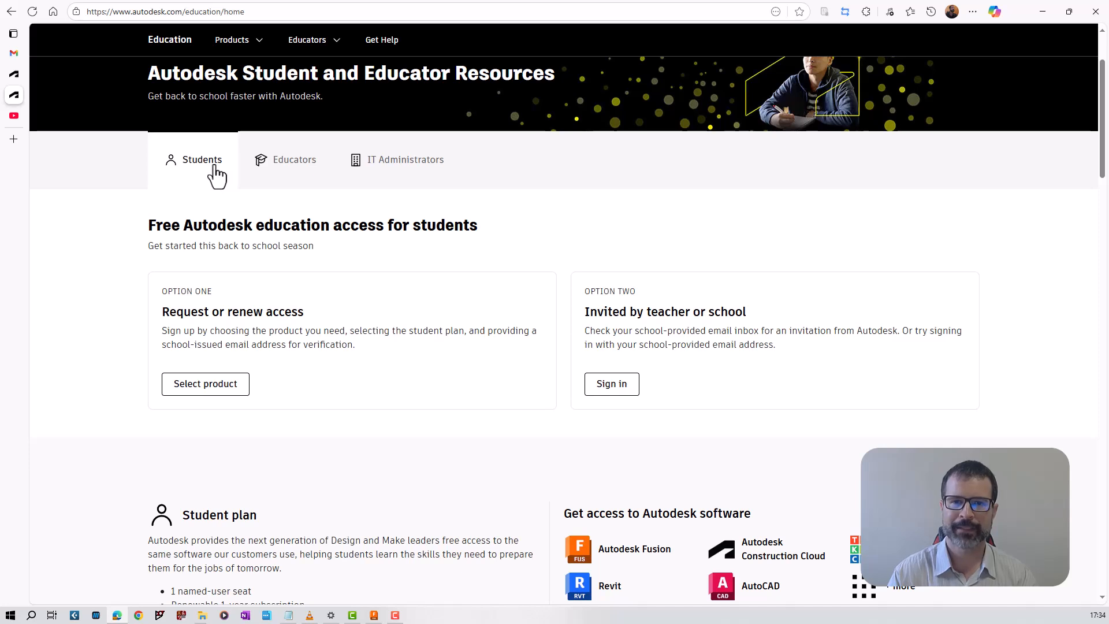
pyautogui.scroll(-1, 294, 320)
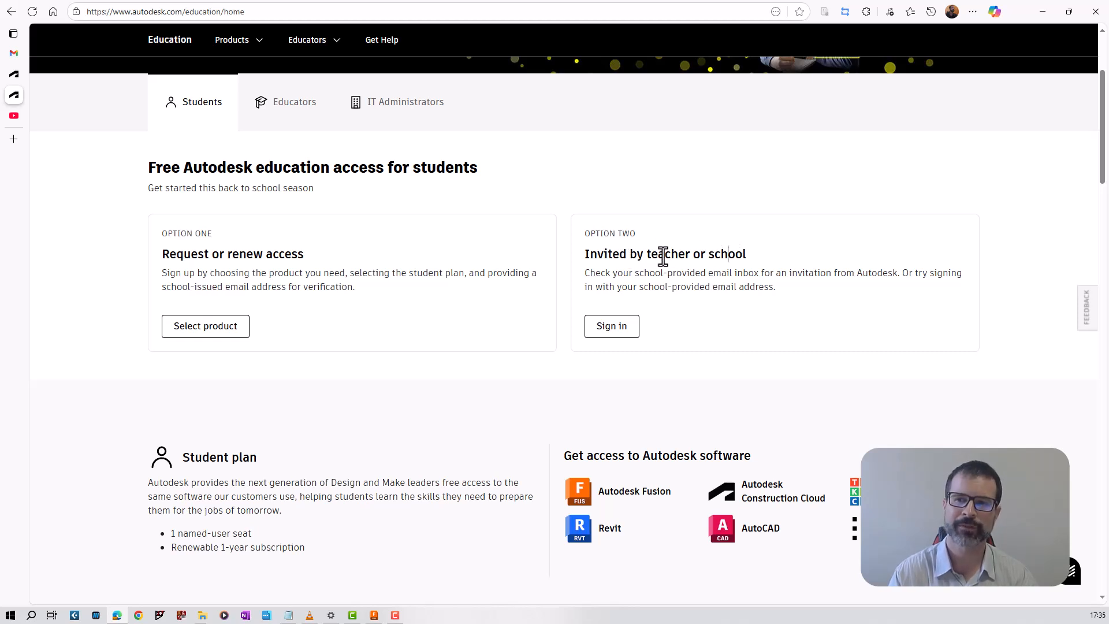
pyautogui.moveTo(728, 254); pyautogui.dragTo(629, 256)
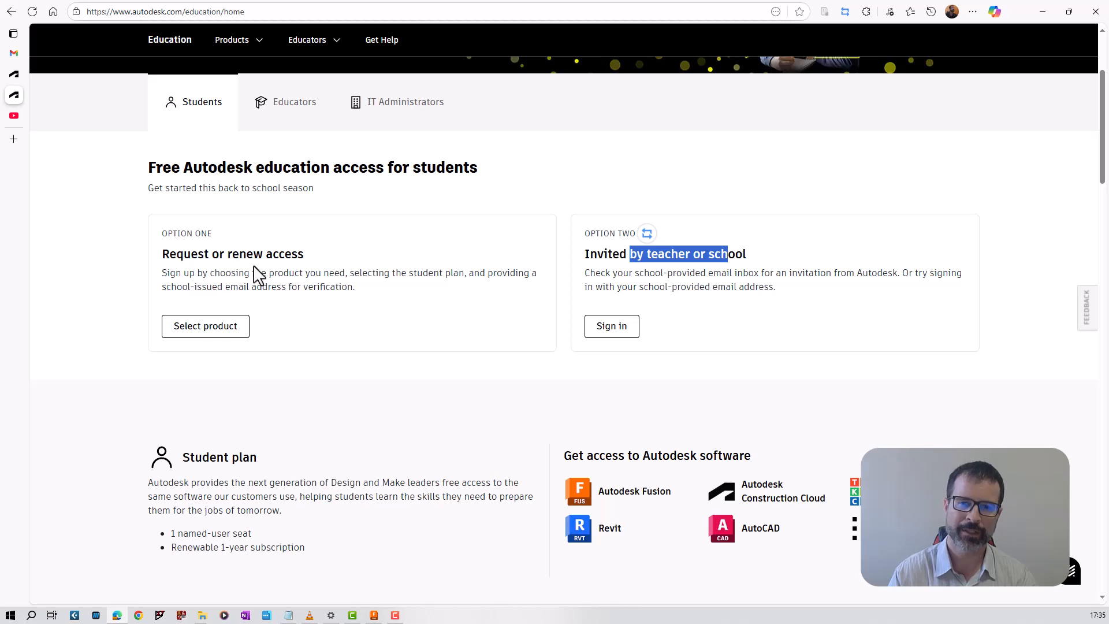
pyautogui.click(229, 273)
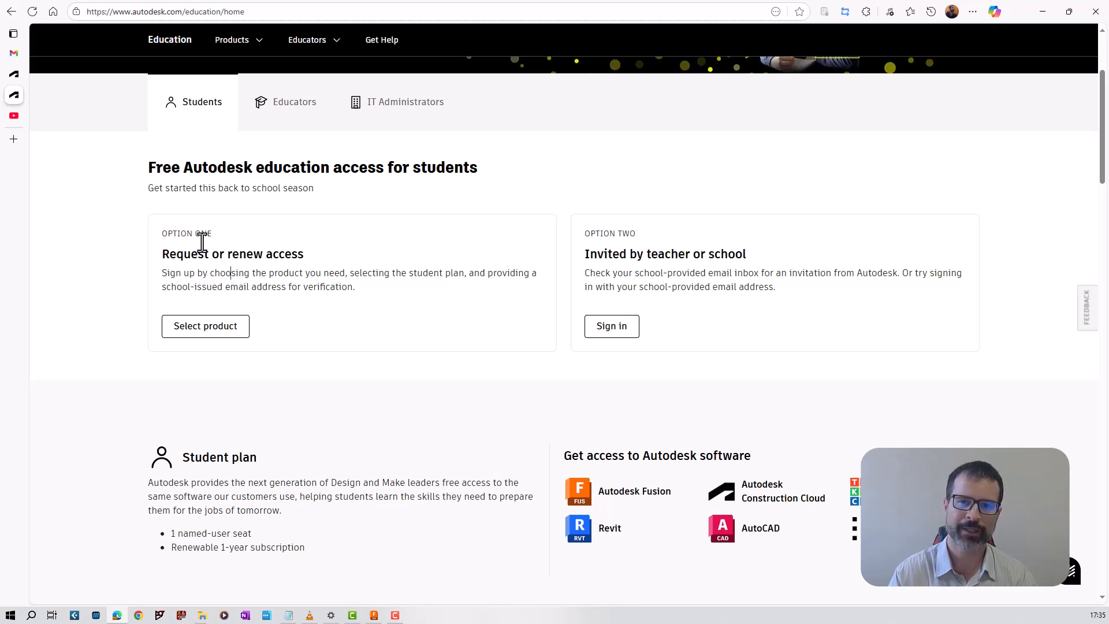
pyautogui.scroll(-1, 230, 279)
pyautogui.moveTo(167, 211); pyautogui.dragTo(201, 209)
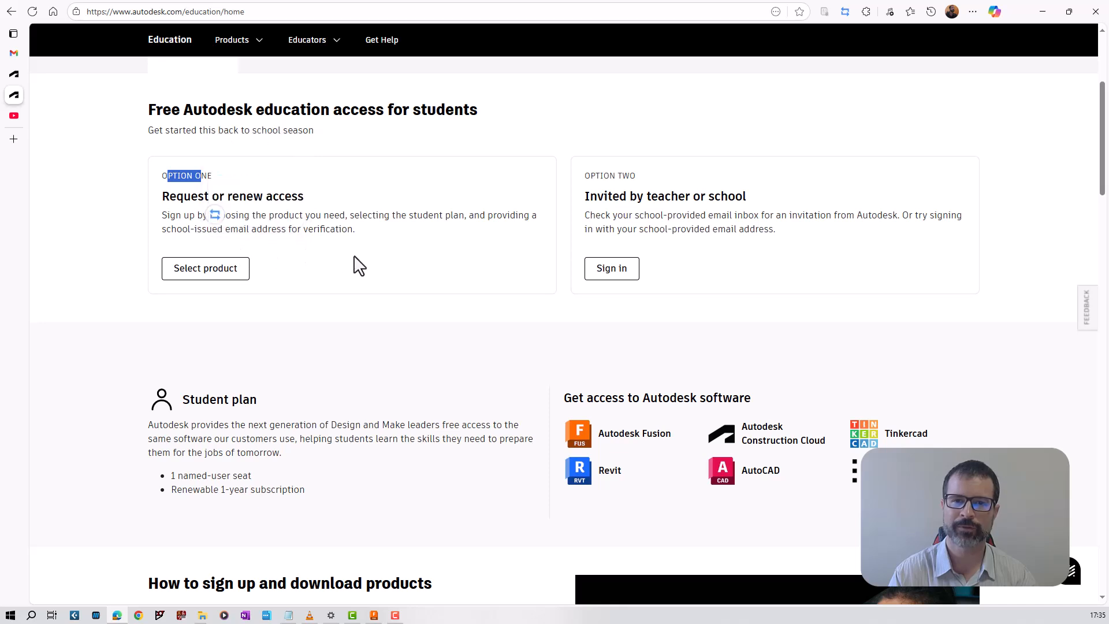
pyautogui.scroll(3, 293, 205)
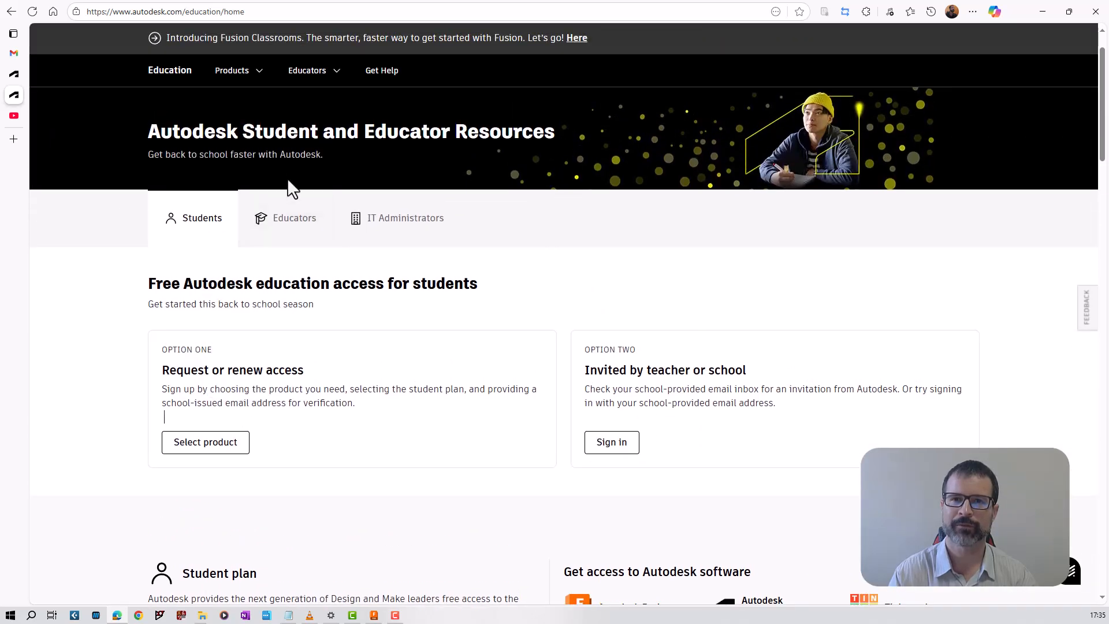
pyautogui.scroll(-2, 287, 259)
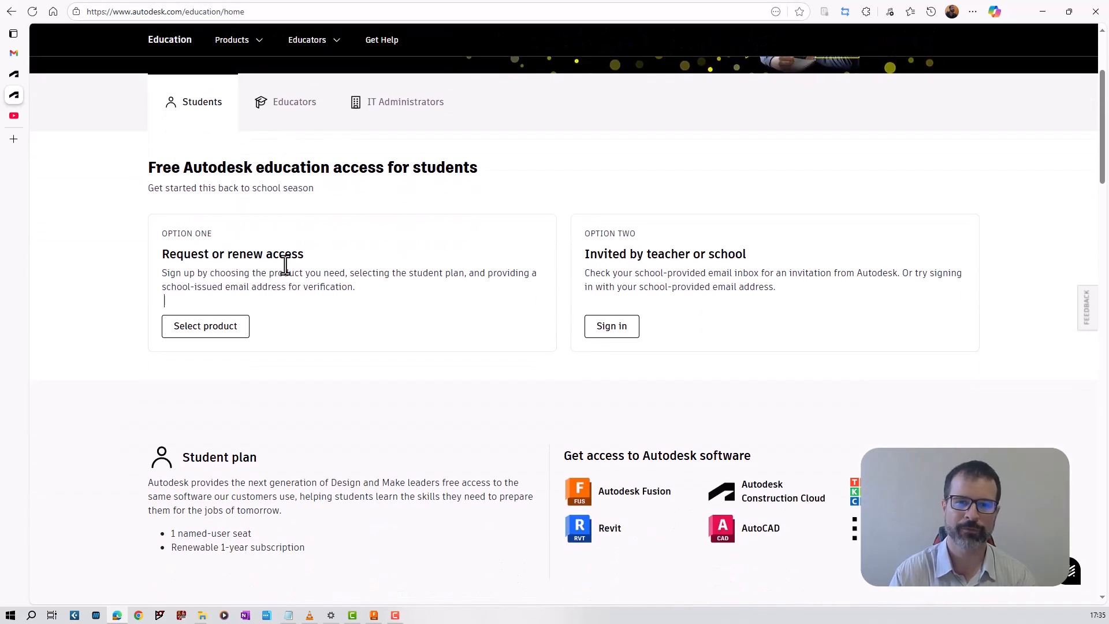
# Go to product selection for requesting student access and select Fusion.
pyautogui.click(214, 330)
pyautogui.click(213, 333)
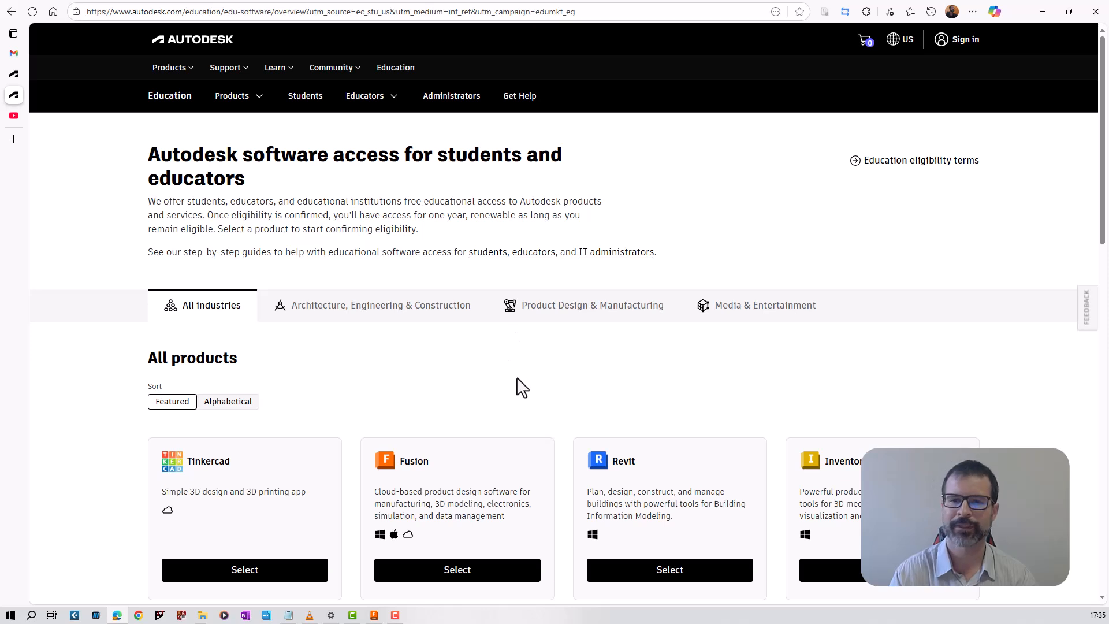
pyautogui.scroll(-2, 518, 384)
pyautogui.scroll(-2, 516, 381)
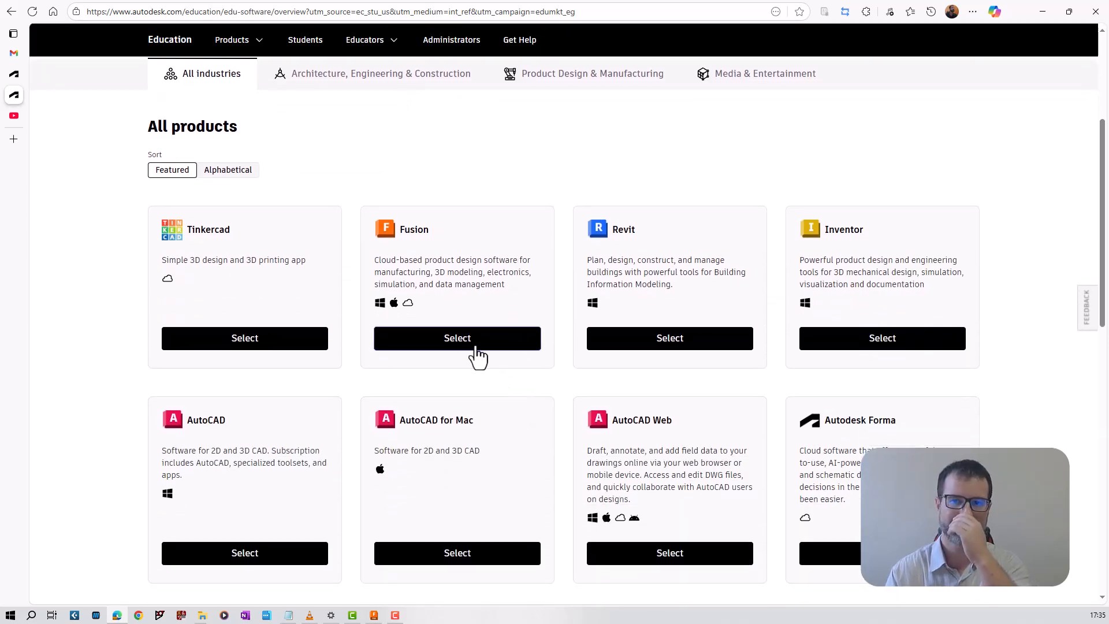
pyautogui.click(475, 344)
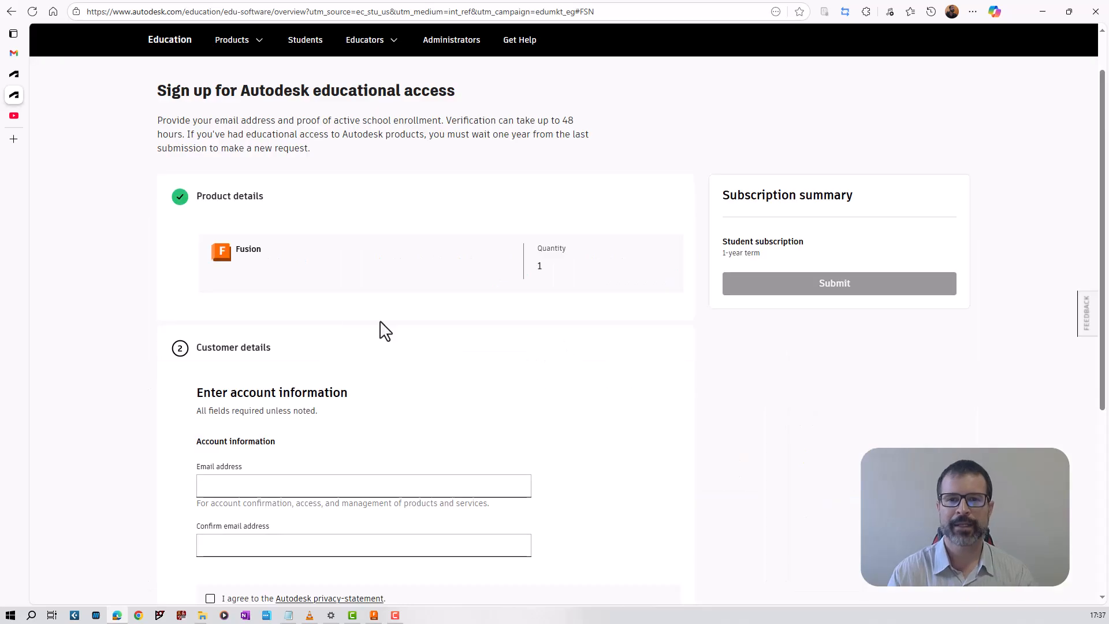
# Examine the educational access sign-up form, from the account e-mail fields to the institution and verification sections.
pyautogui.scroll(-3, 289, 248)
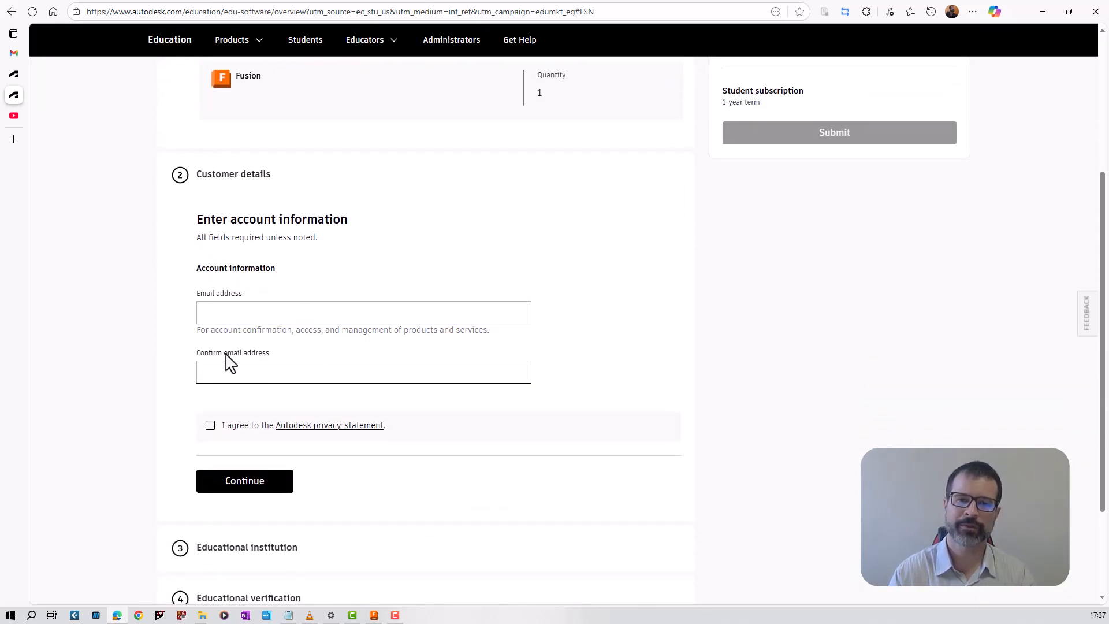
pyautogui.click(245, 321)
pyautogui.scroll(1, 310, 358)
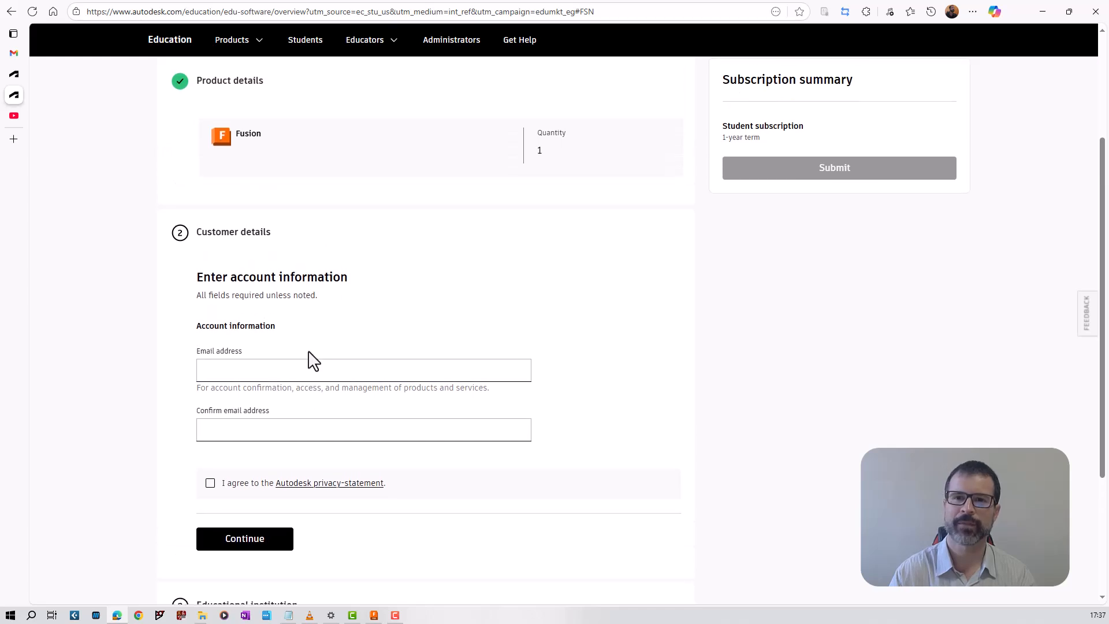
pyautogui.scroll(-2, 279, 337)
pyautogui.scroll(-1, 269, 320)
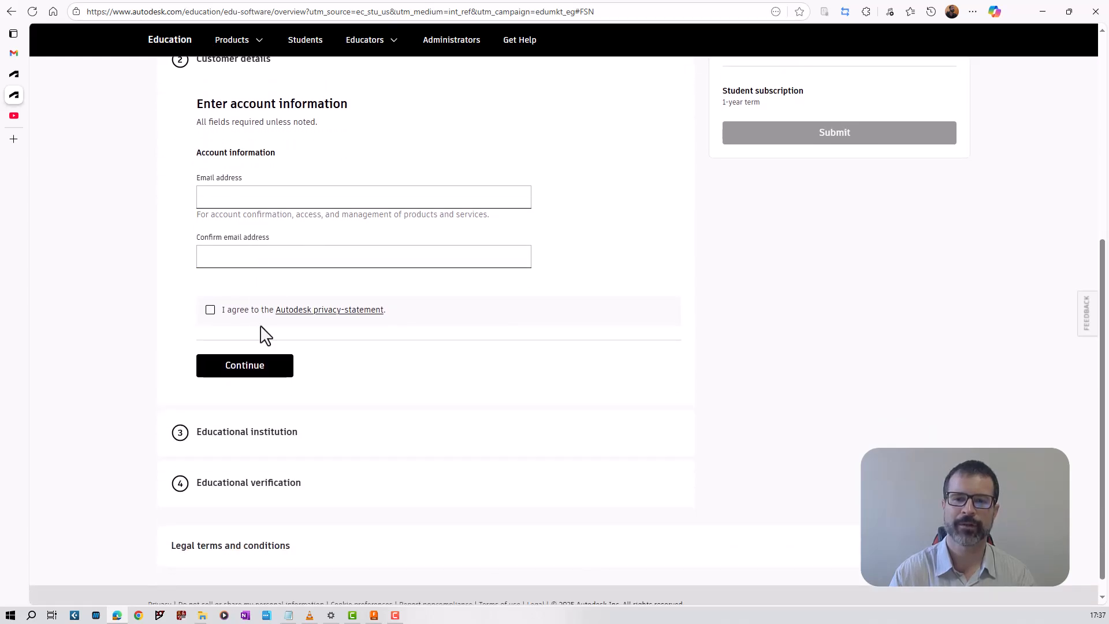
pyautogui.scroll(-1, 261, 328)
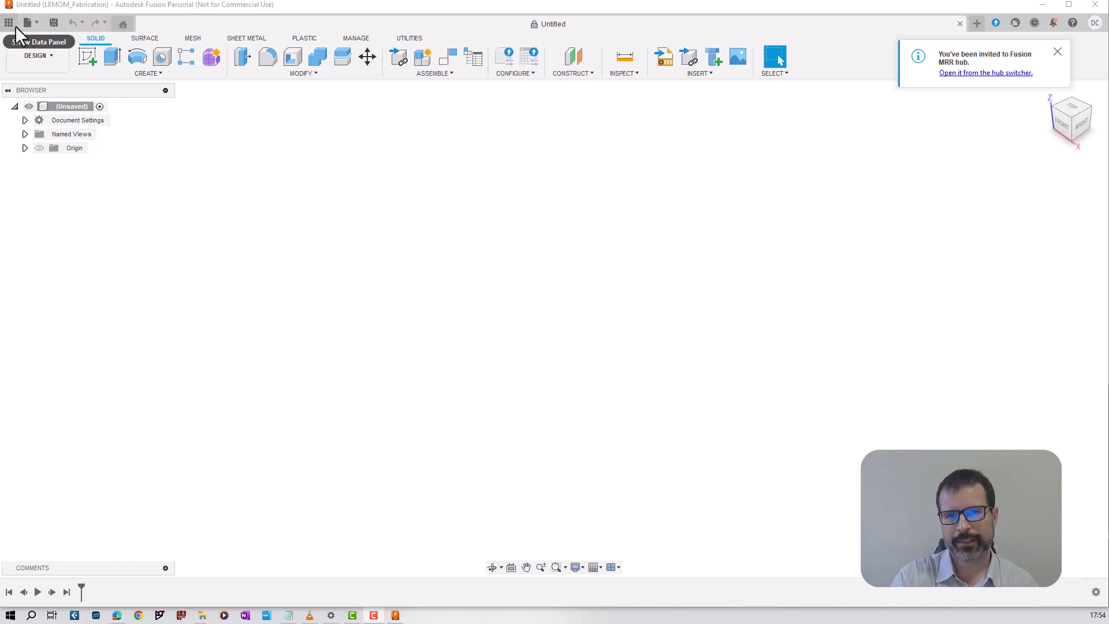
pyautogui.click(32, 24)
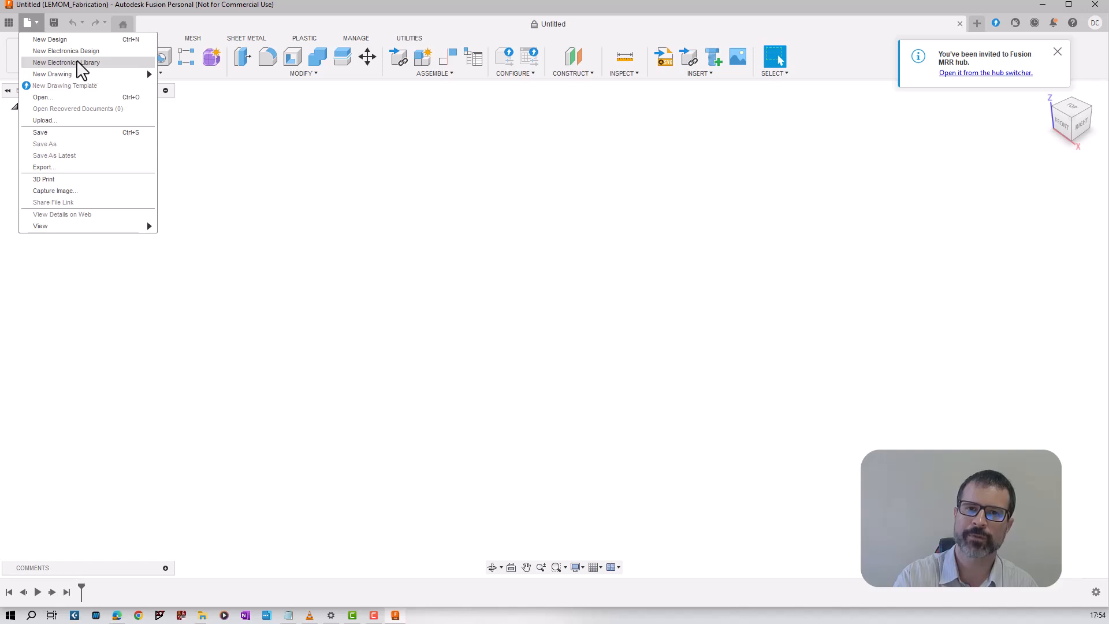
pyautogui.click(242, 141)
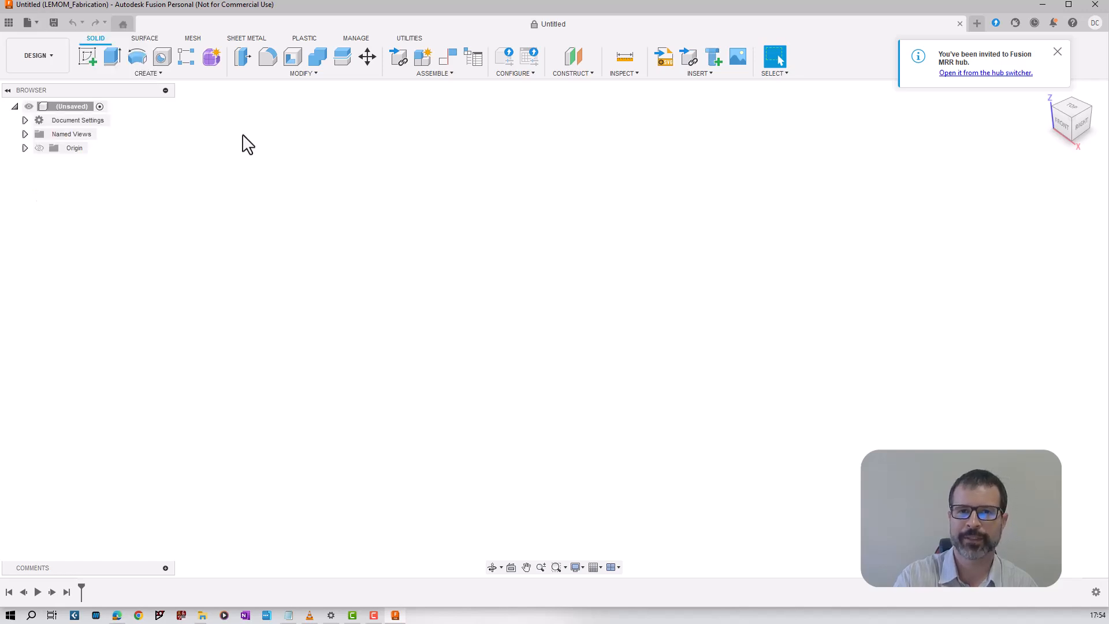
# Show the hub's project list, create a project named Library and pin it.
pyautogui.click(9, 23)
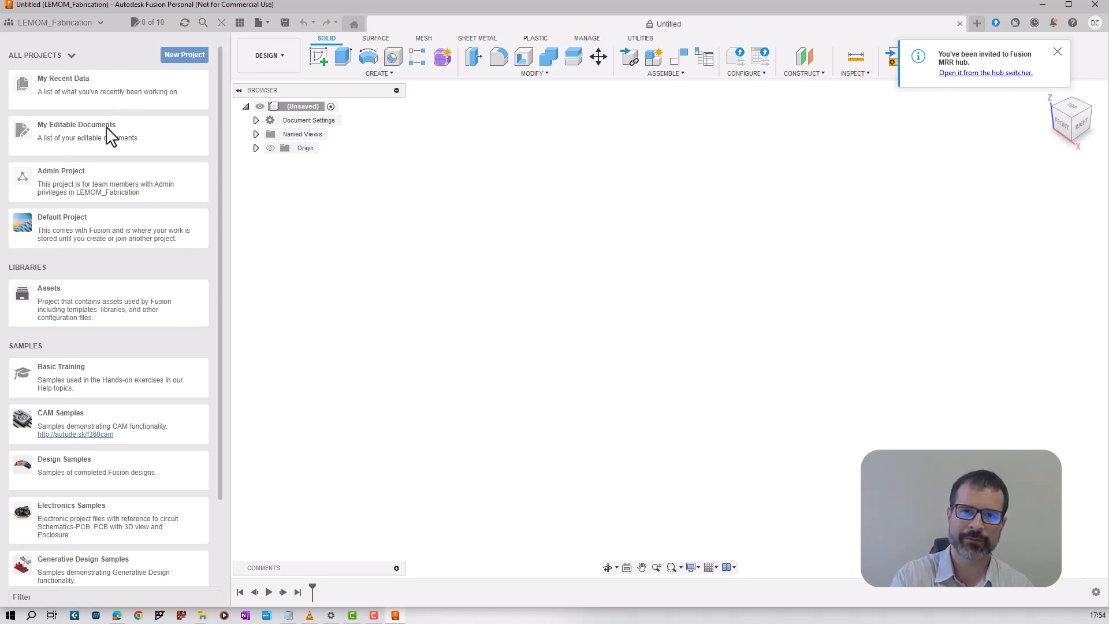
pyautogui.scroll(-3, 76, 361)
pyautogui.scroll(3, 75, 358)
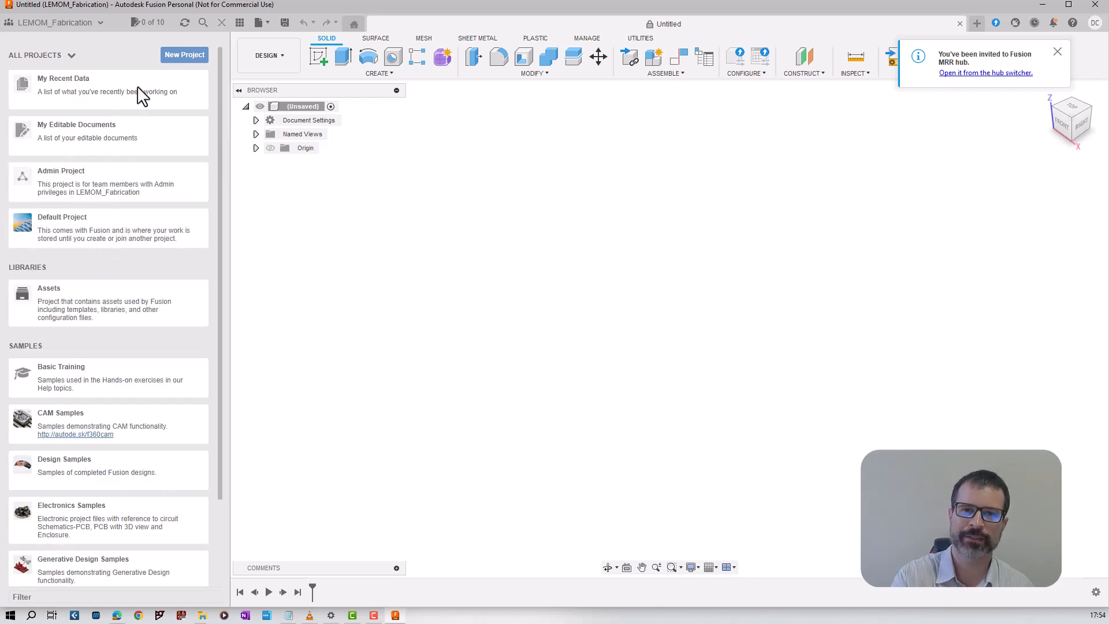
pyautogui.click(184, 54)
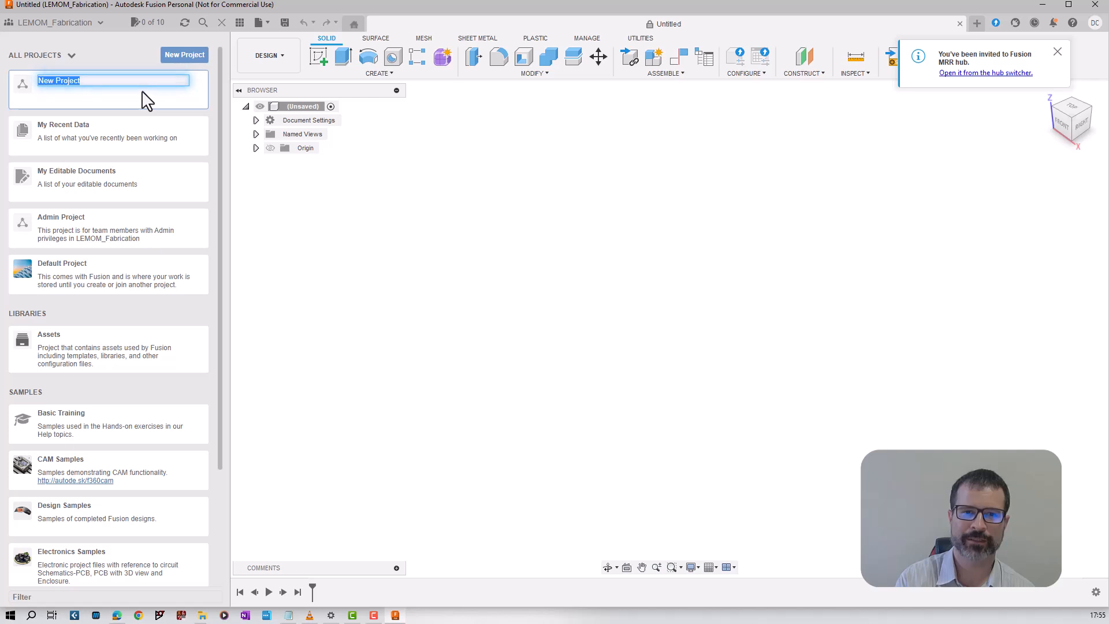
pyautogui.write('Library')
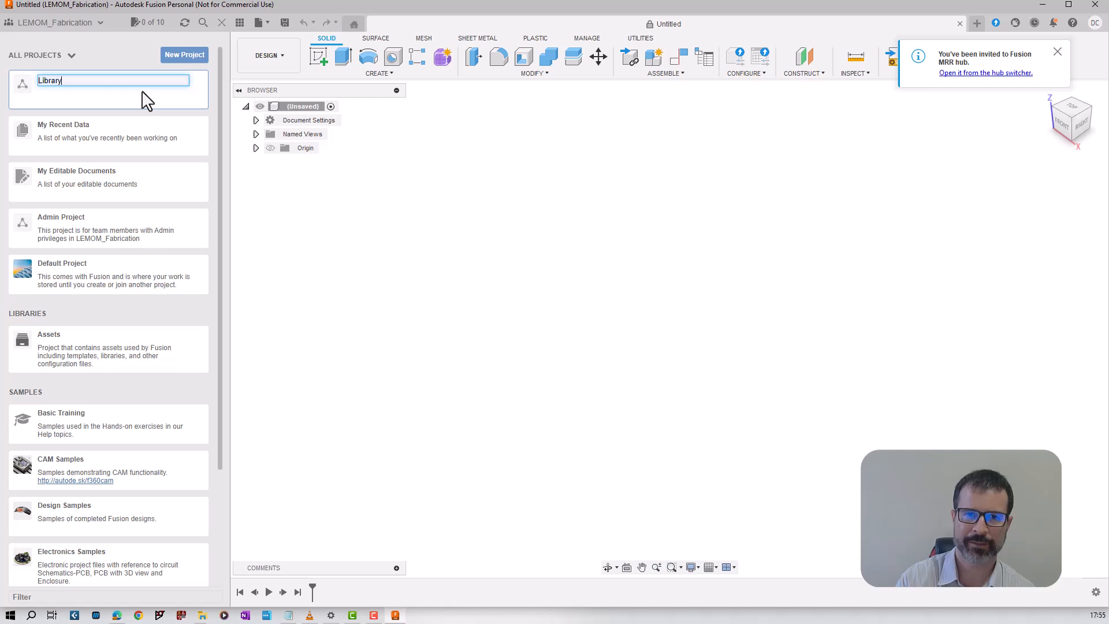
pyautogui.press('Return')
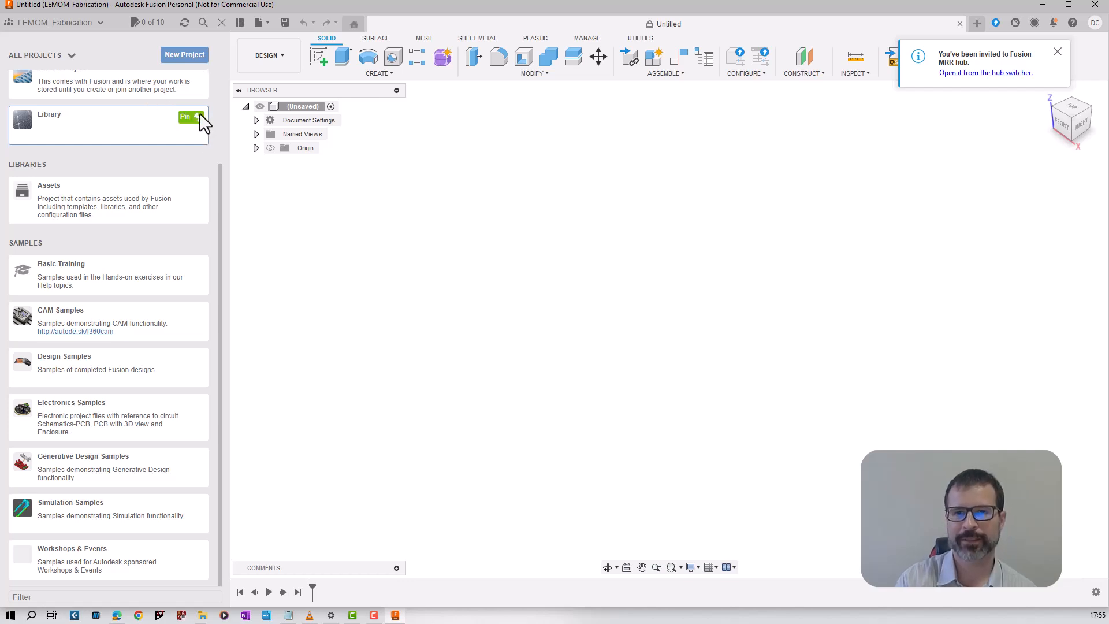
pyautogui.click(198, 117)
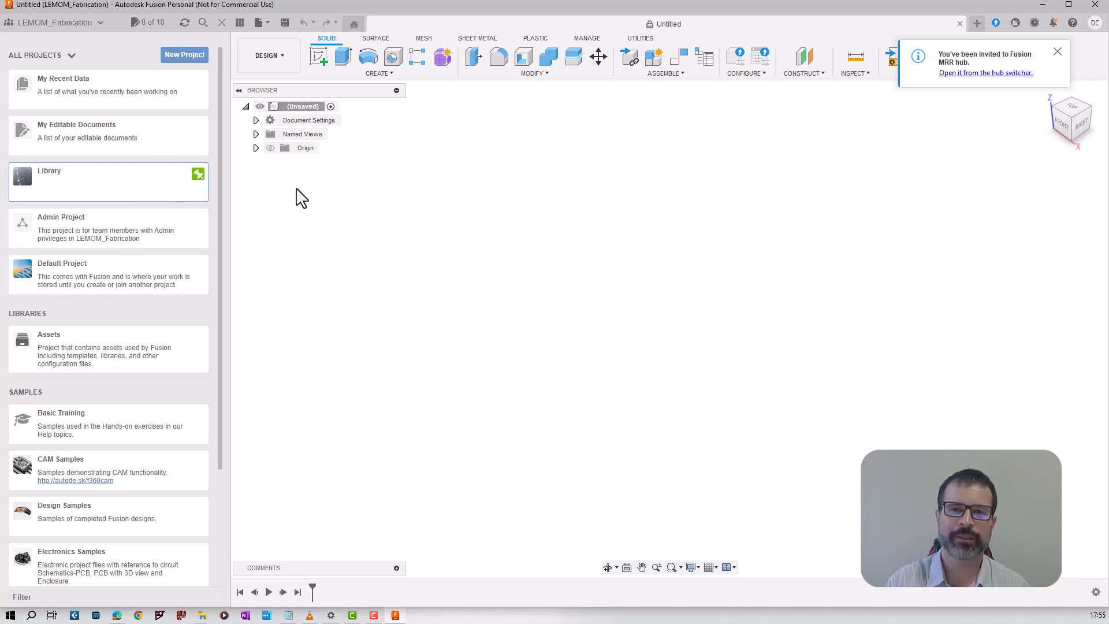
# Open the Library project and create a folder named "3D Models" in it.
pyautogui.click(164, 197)
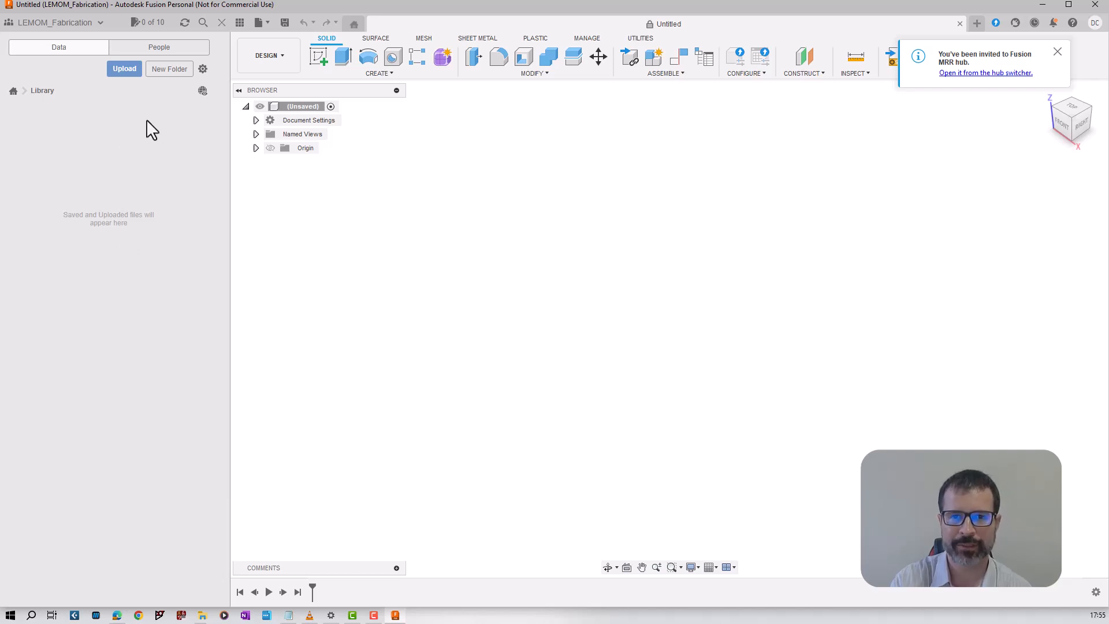
pyautogui.click(162, 68)
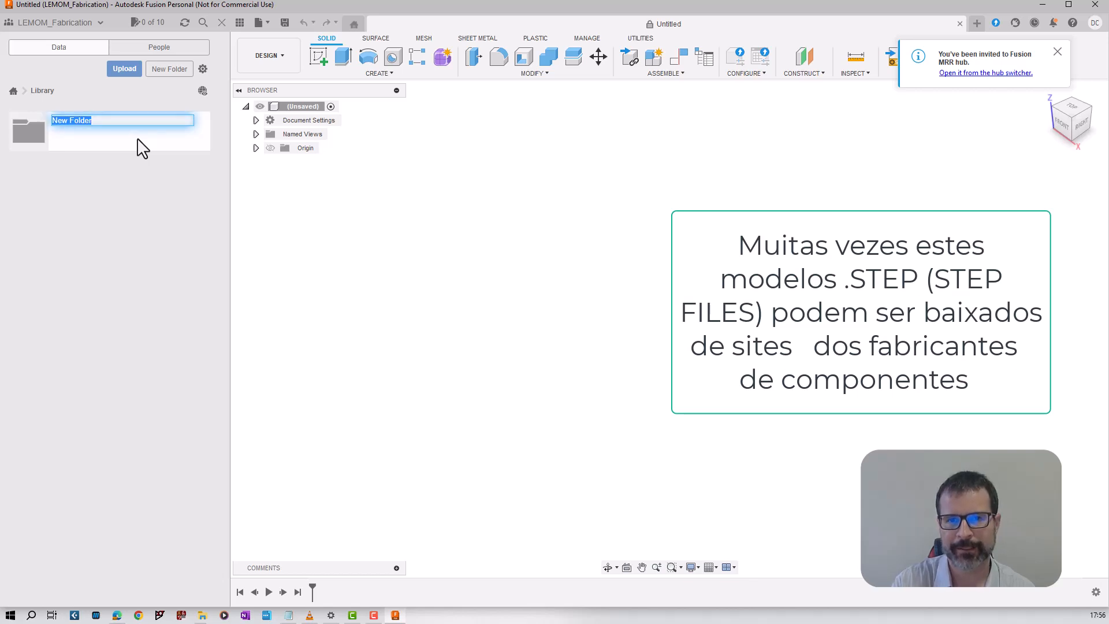
pyautogui.write('3')
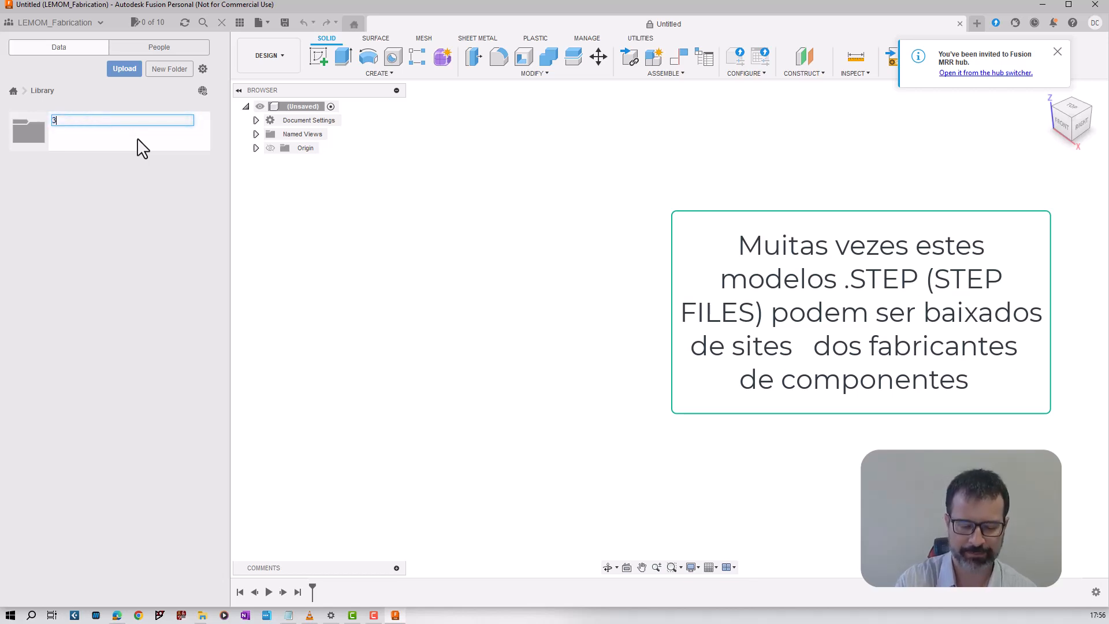
pyautogui.write('Modelos')
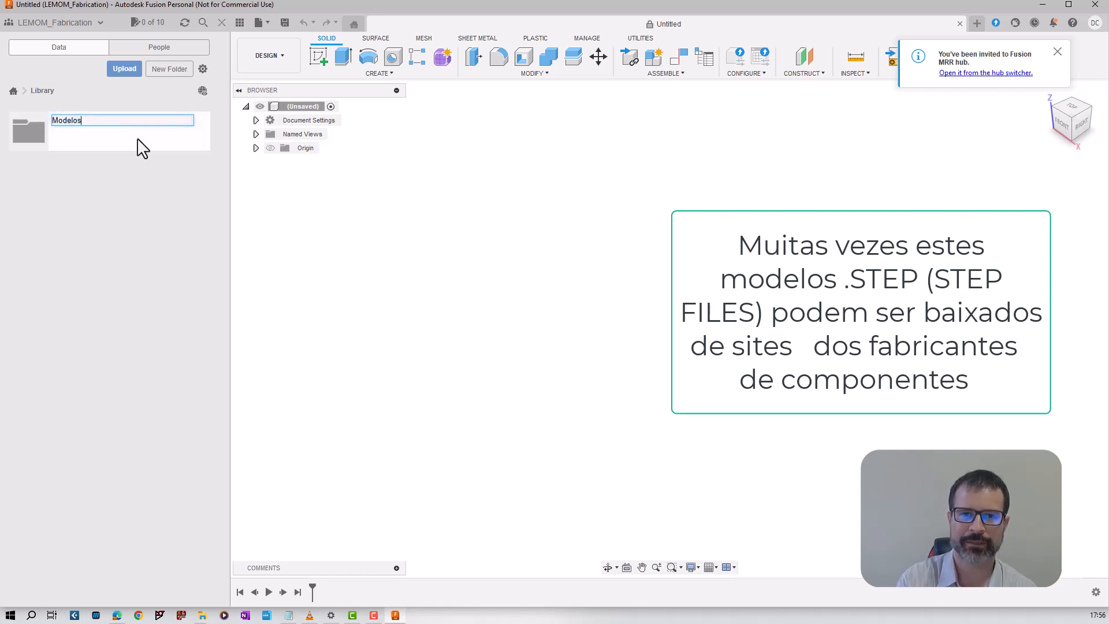
pyautogui.press('BackSpace')
pyautogui.press('BackSpace')
pyautogui.press('BackSpace')
pyautogui.press('BackSpace')
pyautogui.press('BackSpace')
pyautogui.press('BackSpace')
pyautogui.press('BackSpace')
pyautogui.write('3D')
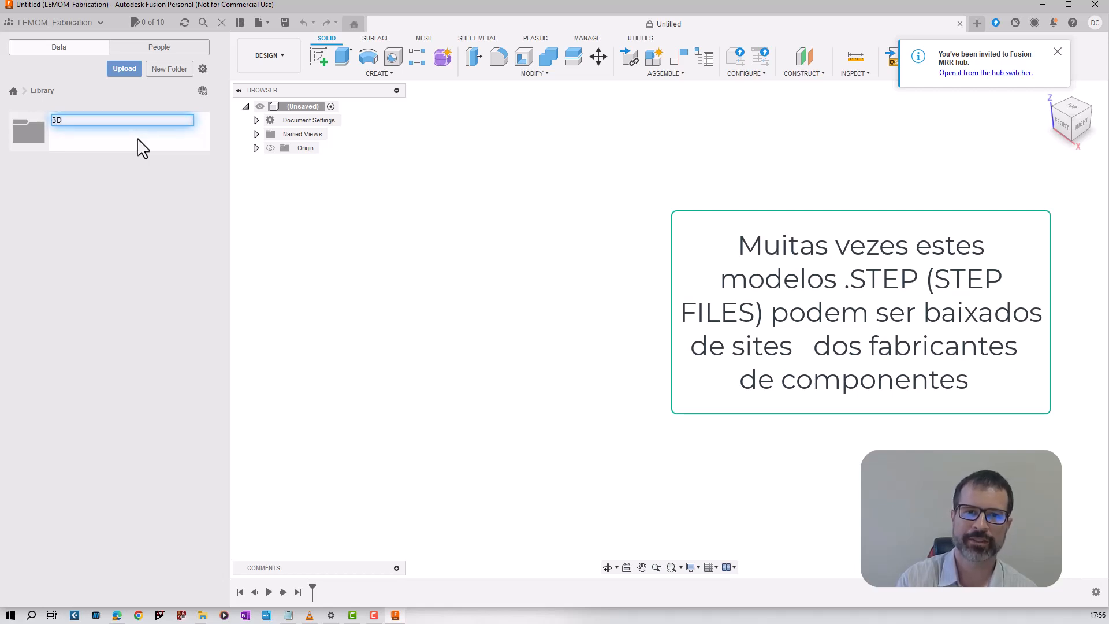
pyautogui.write(' Model')
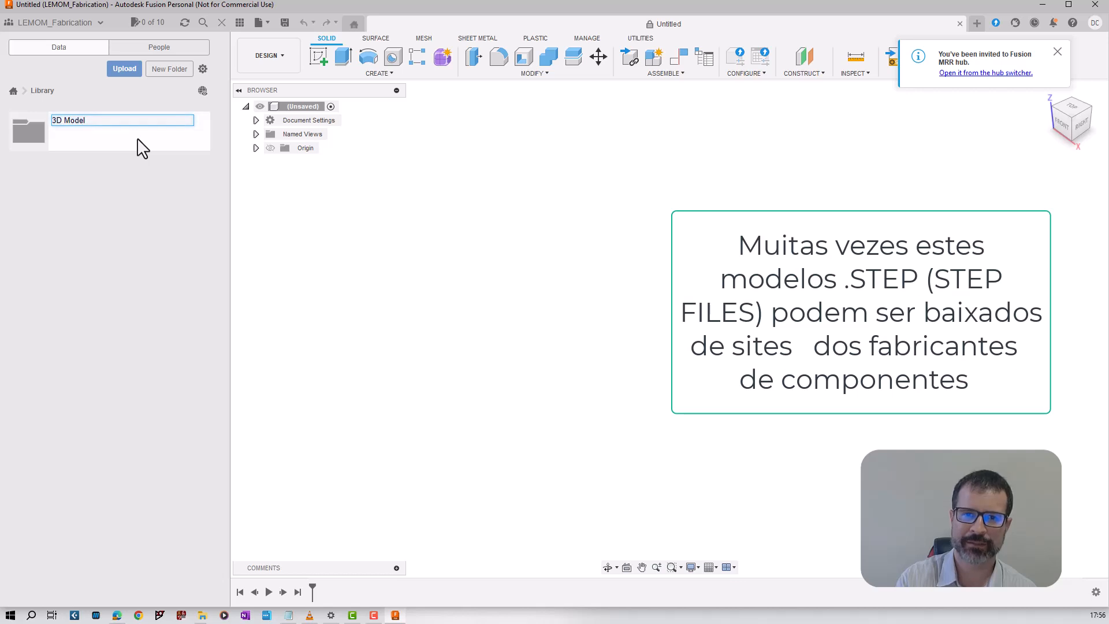
pyautogui.write('s')
pyautogui.press('Return')
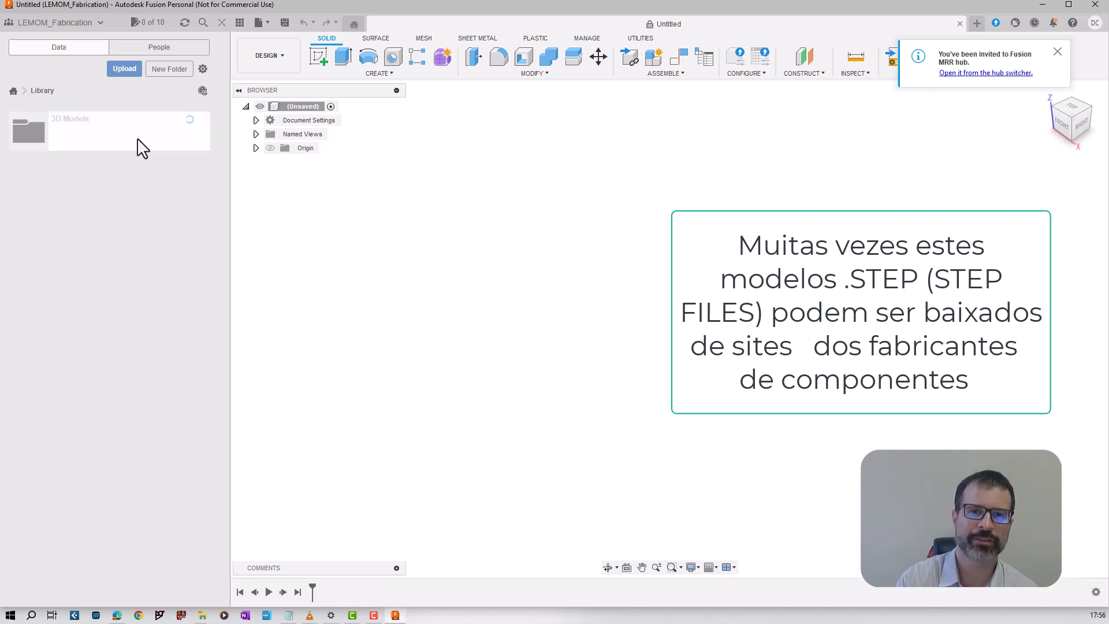
# Return to the hub's project list, create a project named Designs and pin it.
pyautogui.click(13, 91)
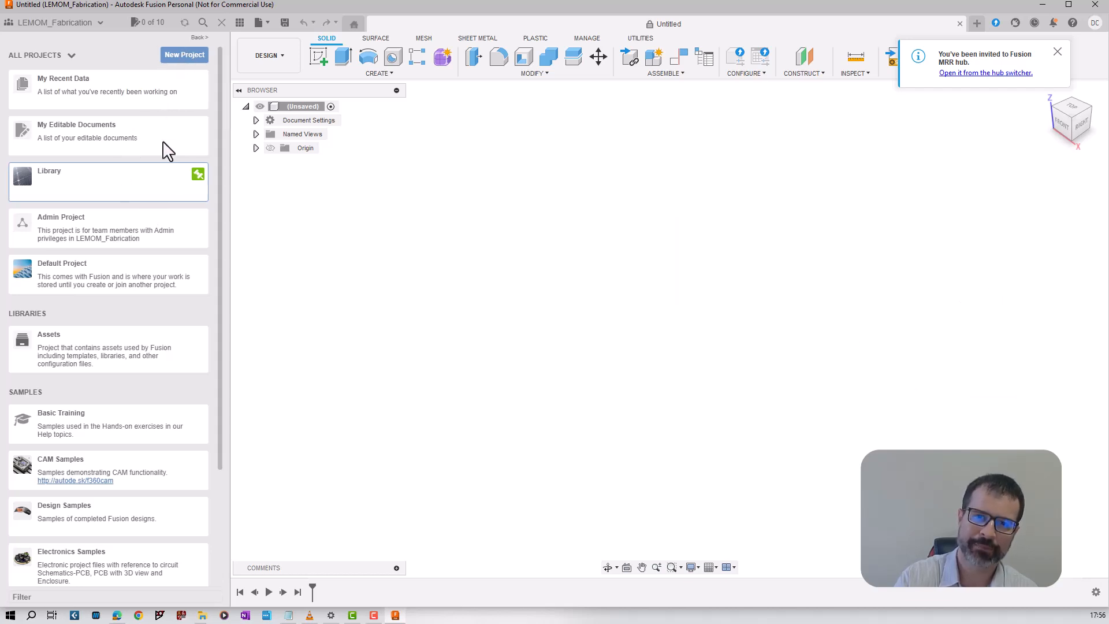
pyautogui.click(167, 55)
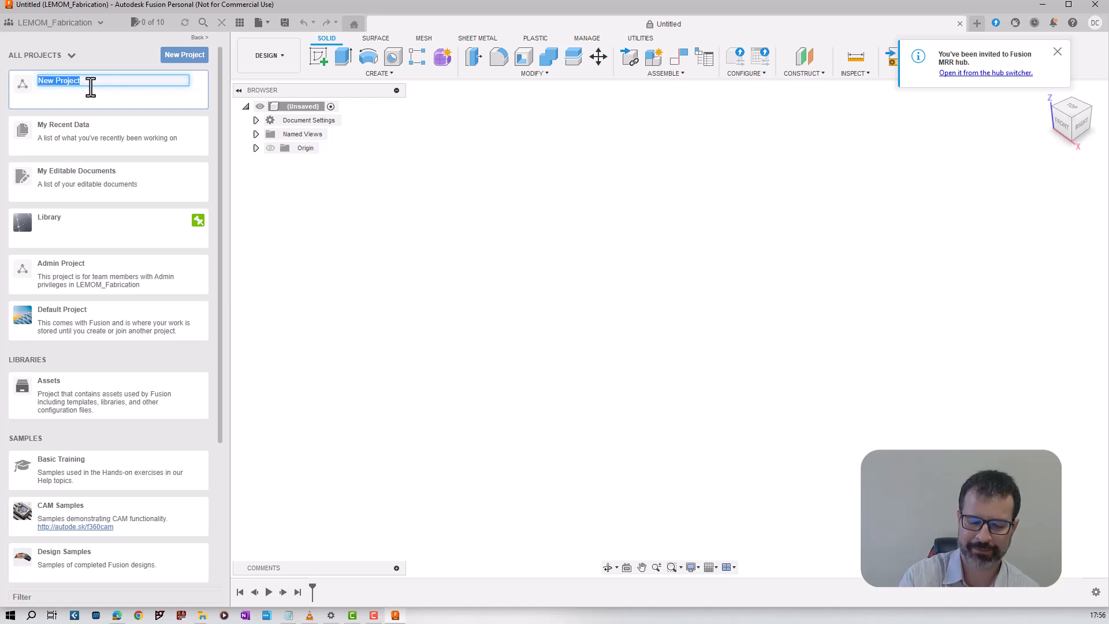
pyautogui.write('Des')
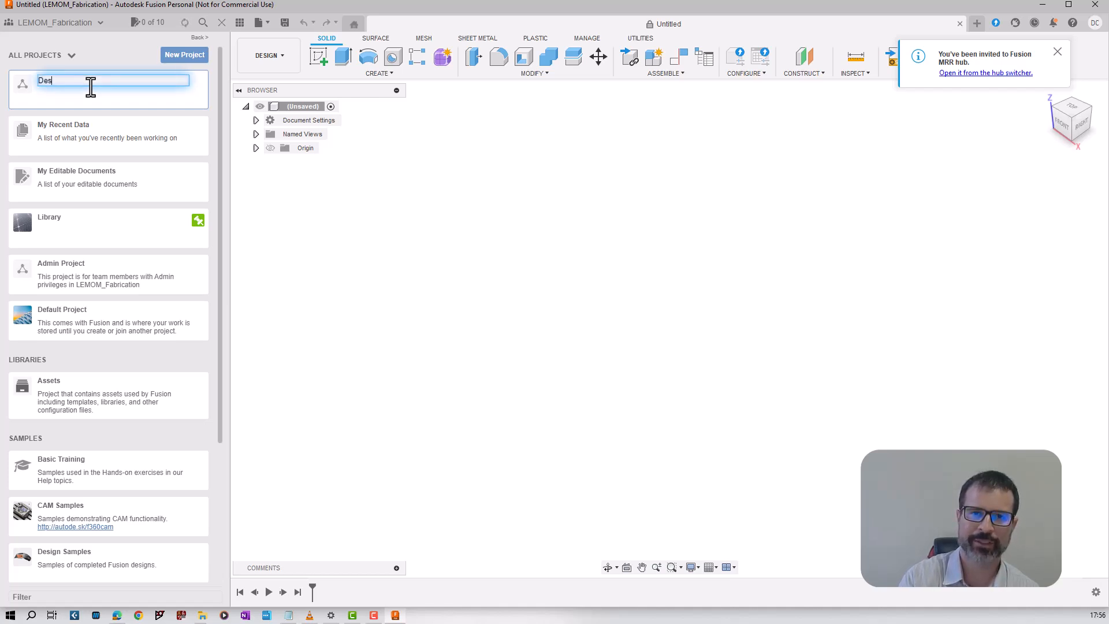
pyautogui.write('igns')
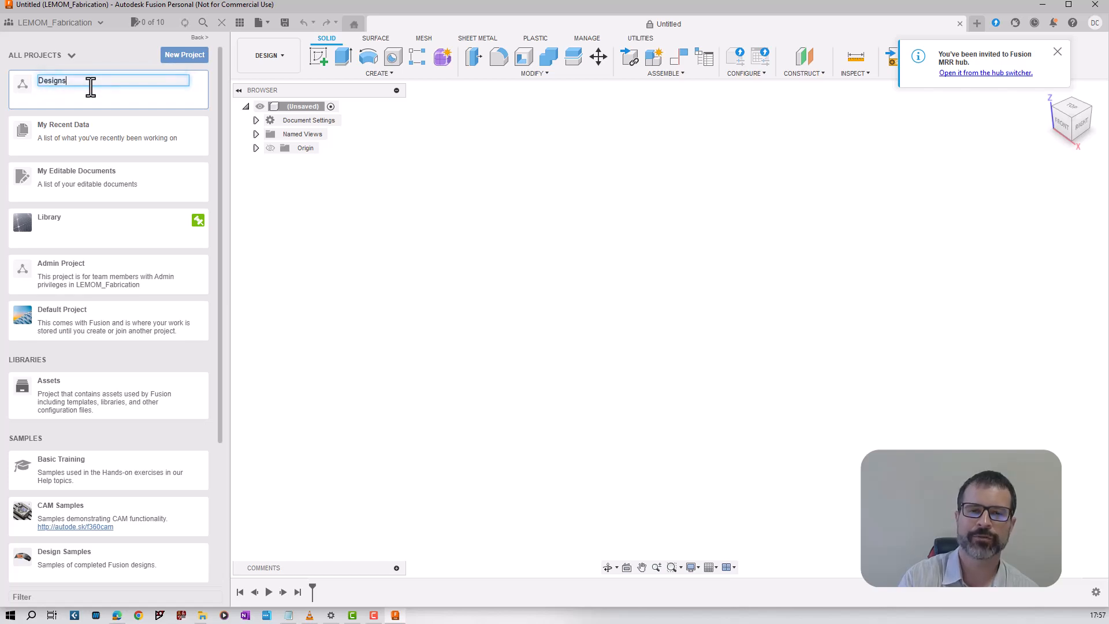
pyautogui.press('Return')
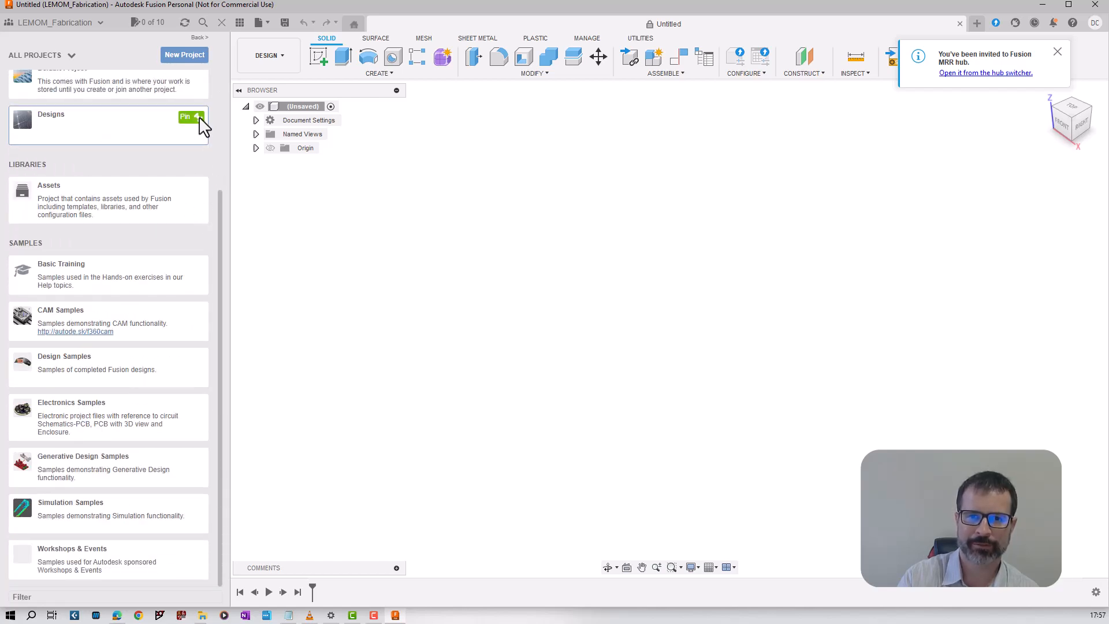
pyautogui.click(199, 118)
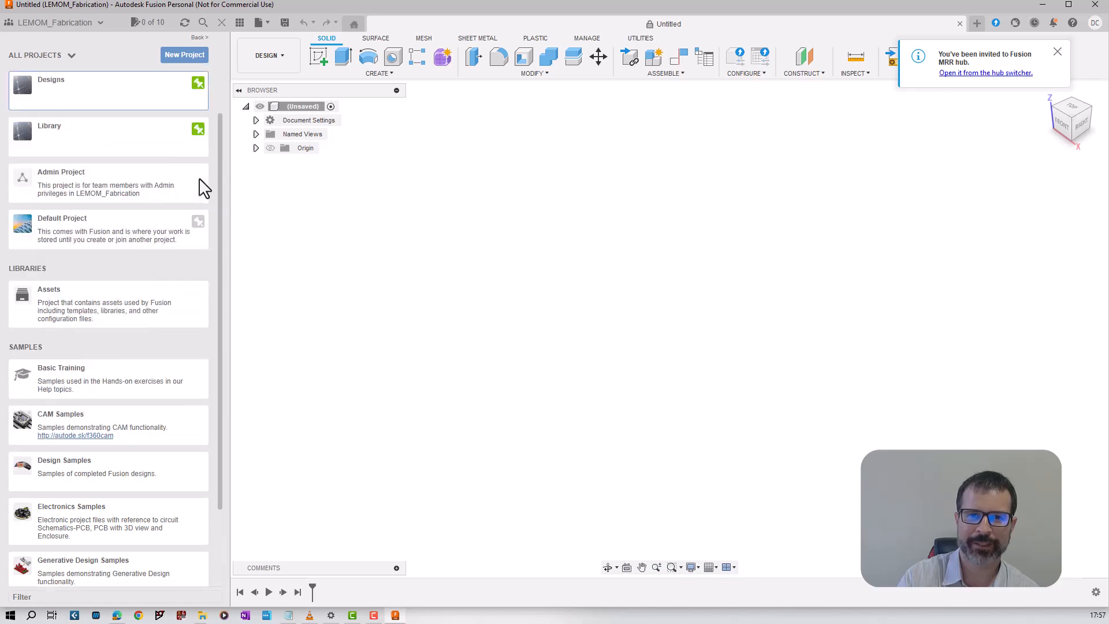
pyautogui.scroll(2, 204, 186)
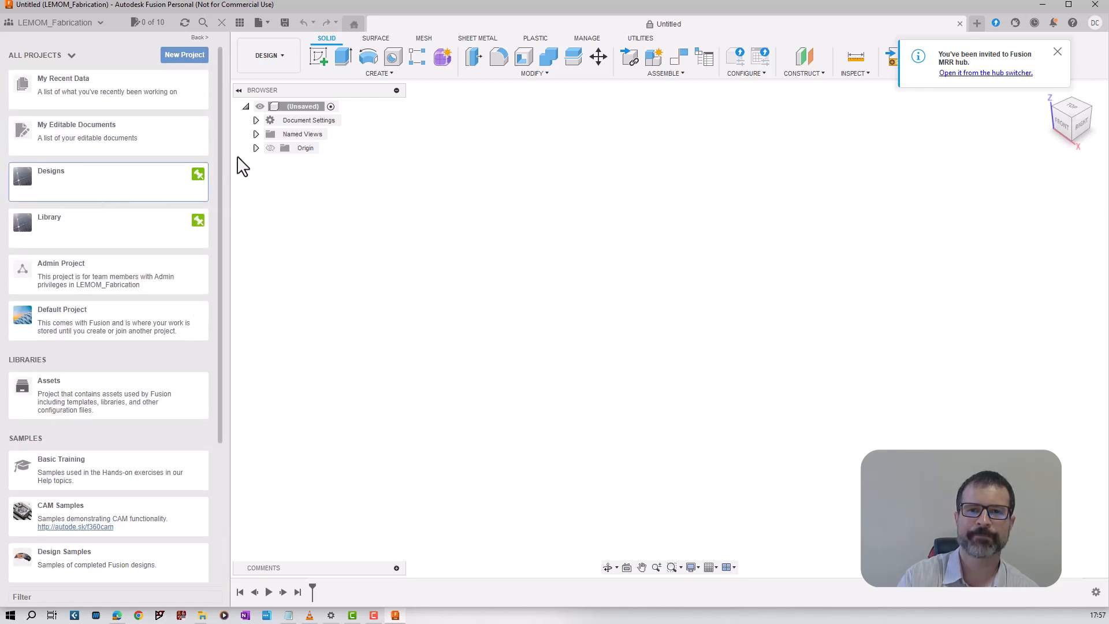
# Close the data panel and create a new electronics library.
pyautogui.click(239, 22)
pyautogui.click(9, 22)
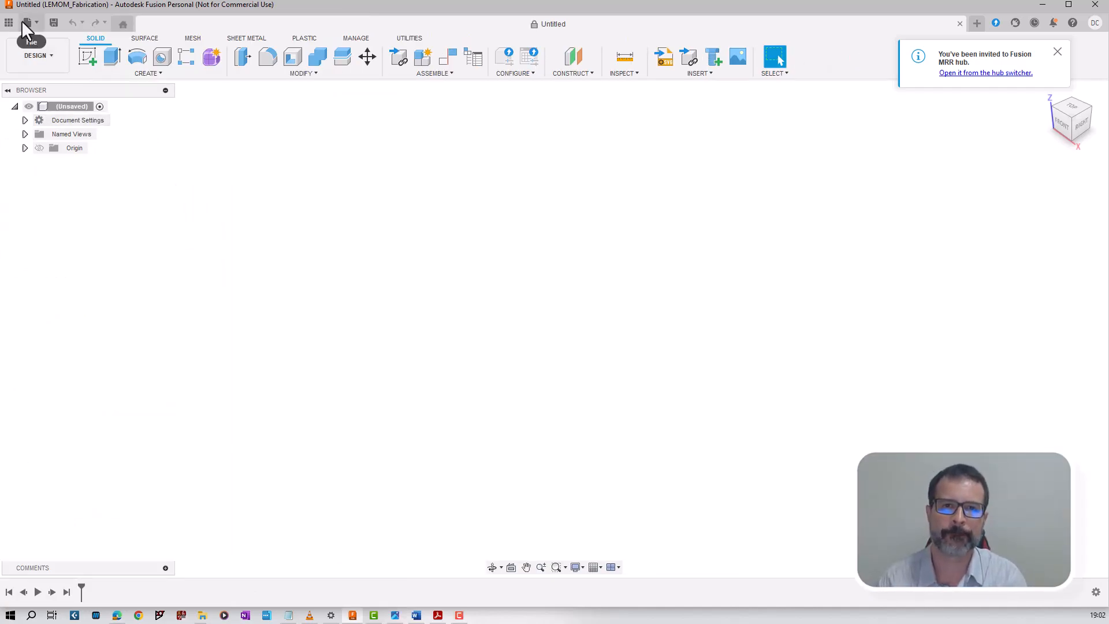
pyautogui.click(36, 21)
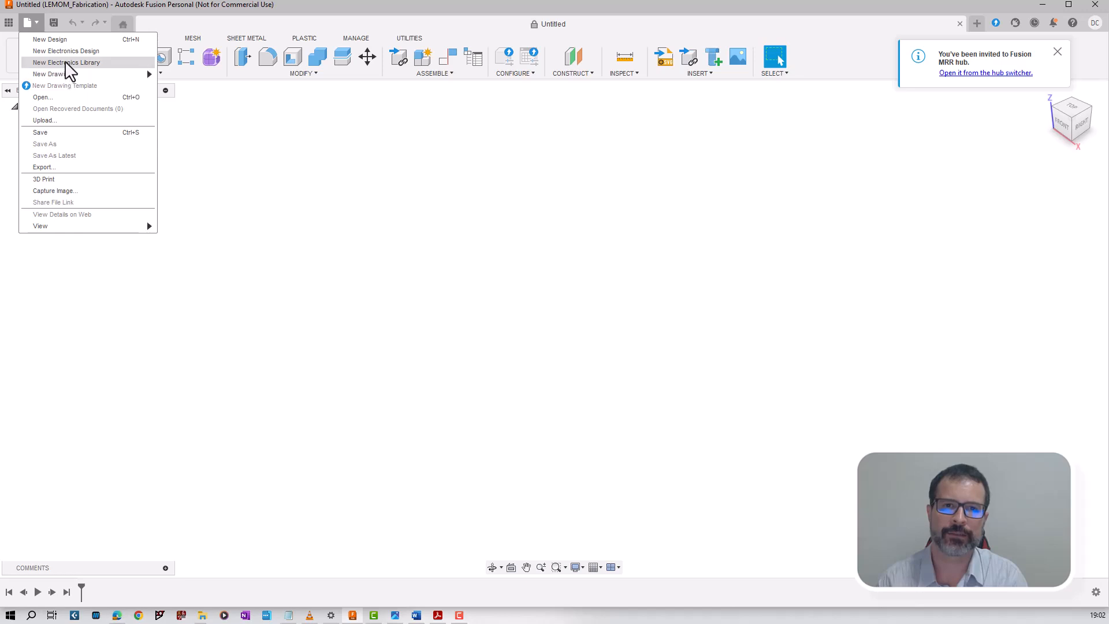
pyautogui.press('Escape')
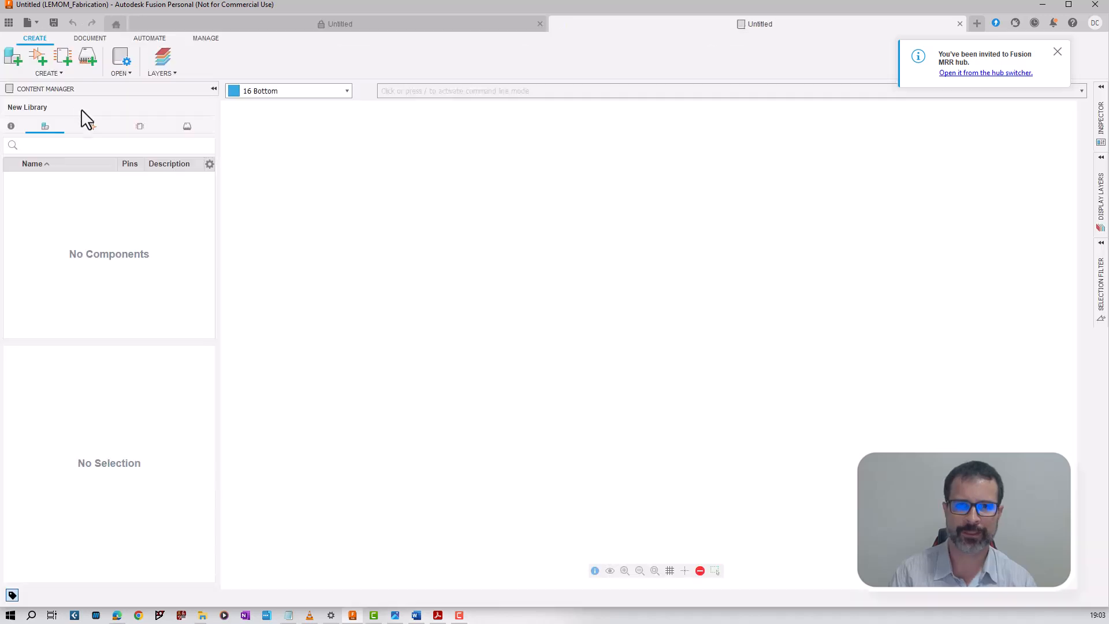
# Save the new electronics library as Library_1 in the Libraries project.
pyautogui.click(33, 21)
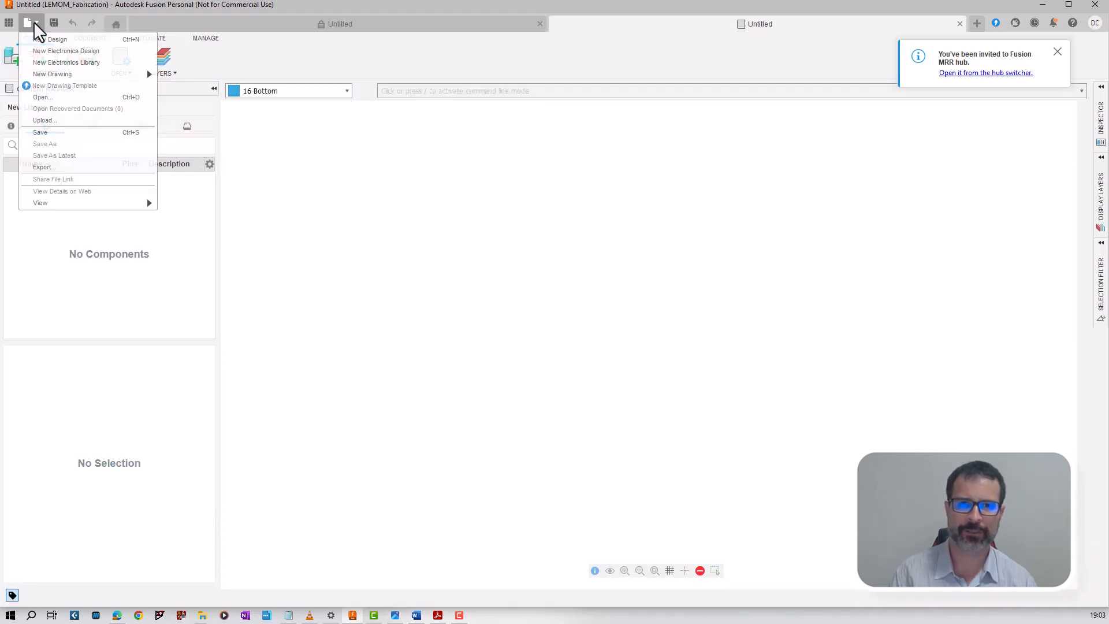
pyautogui.click(70, 136)
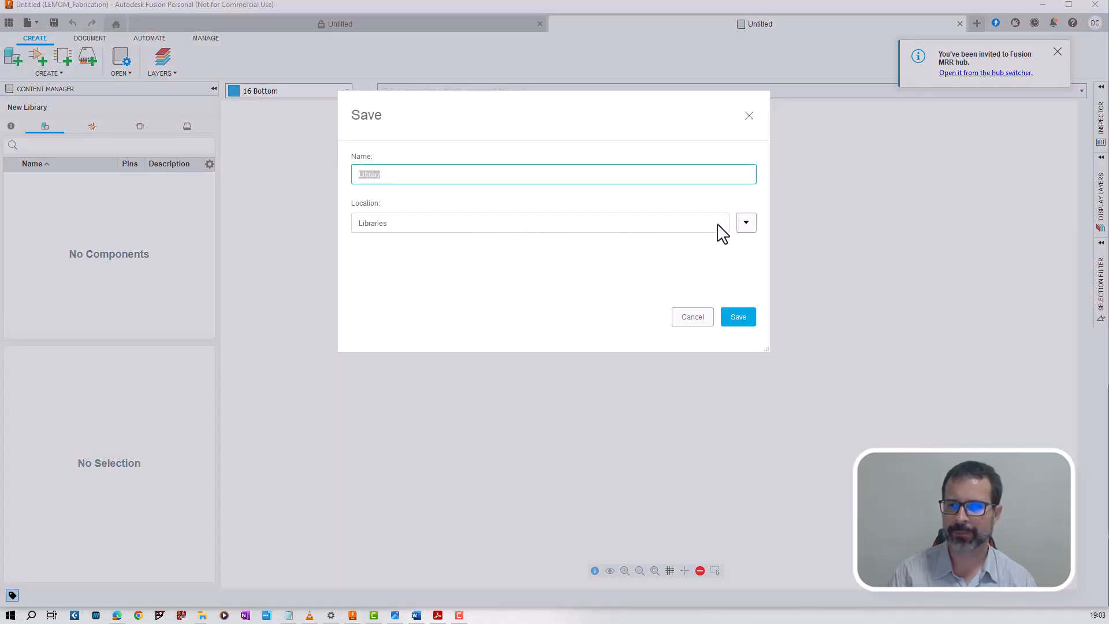
pyautogui.click(748, 225)
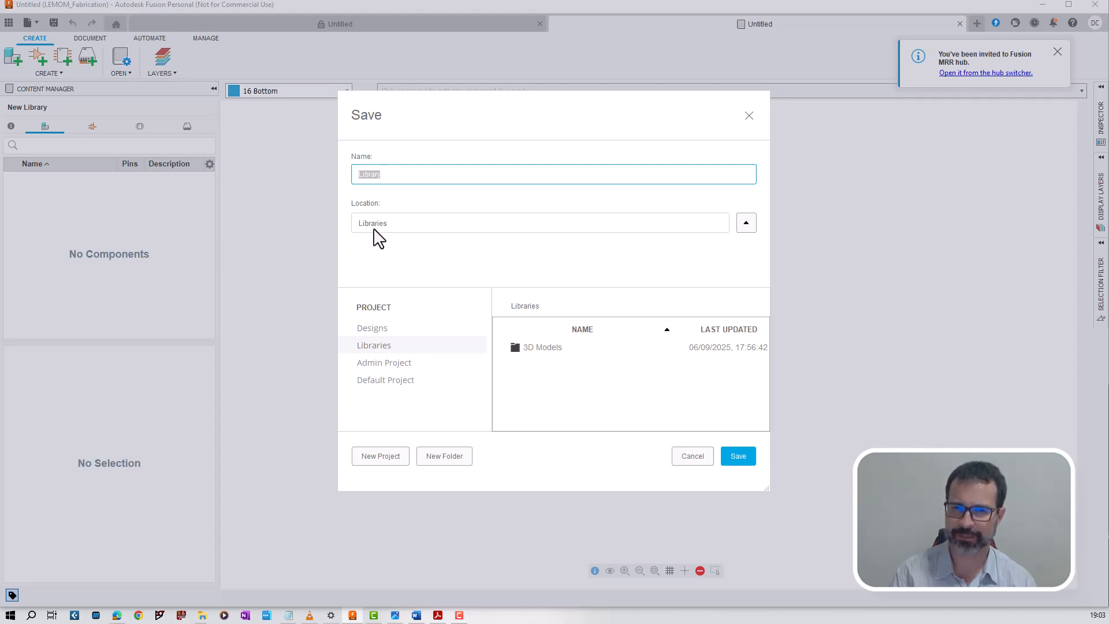
pyautogui.click(369, 331)
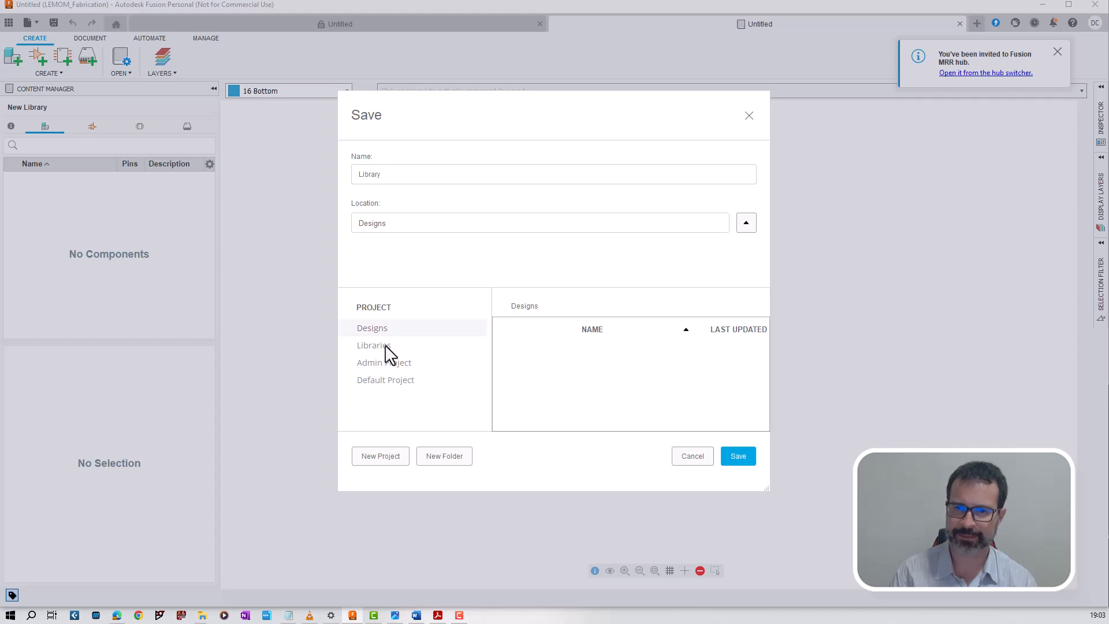
pyautogui.click(383, 345)
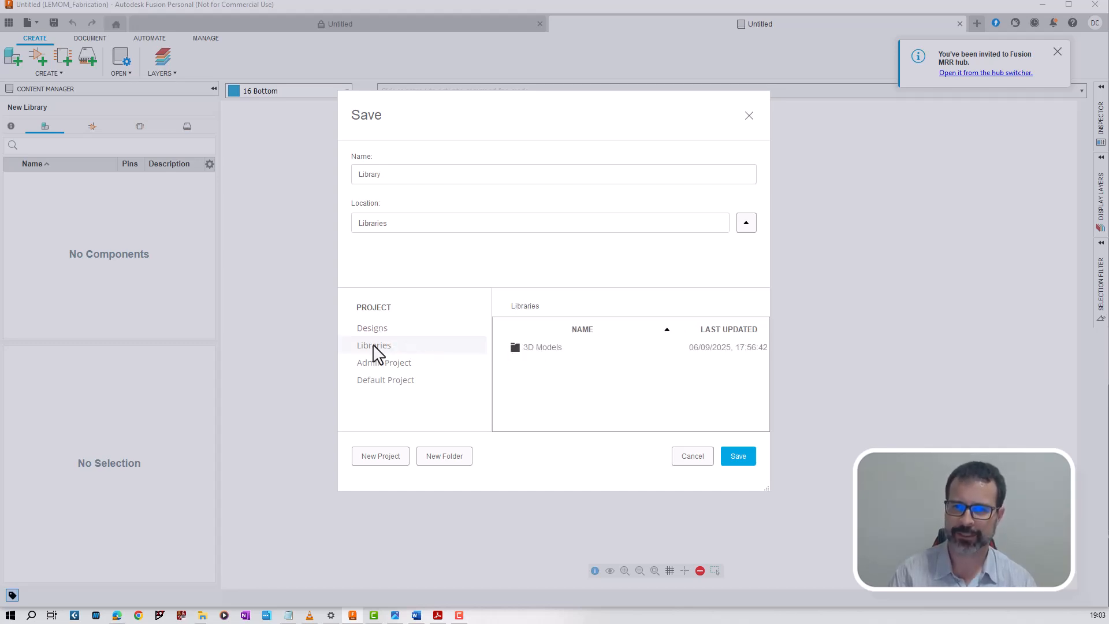
pyautogui.click(385, 177)
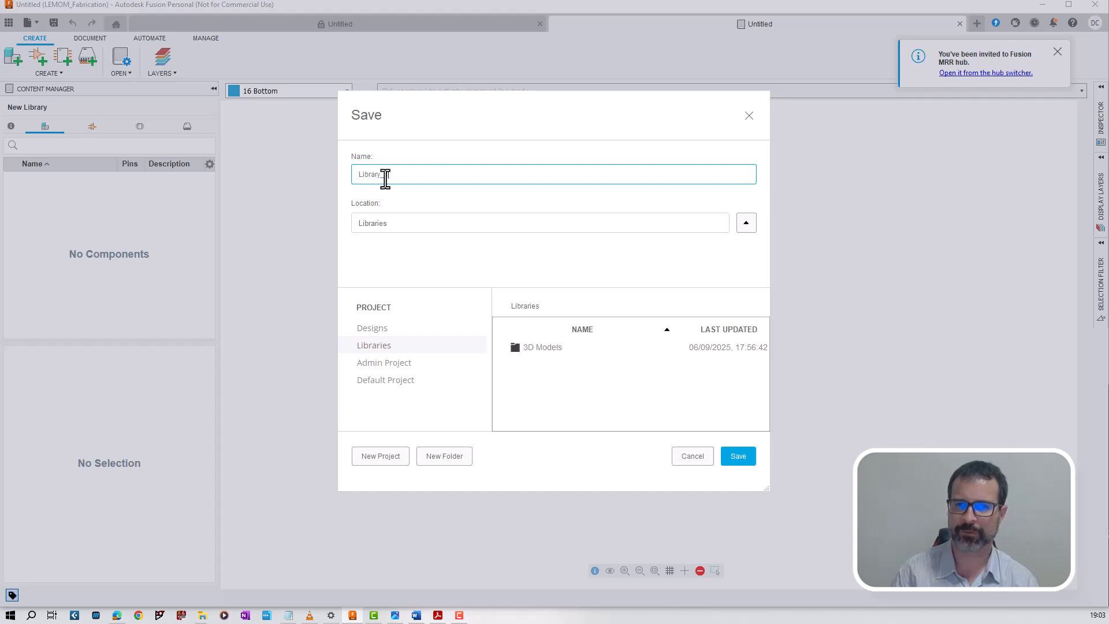
pyautogui.write('_1')
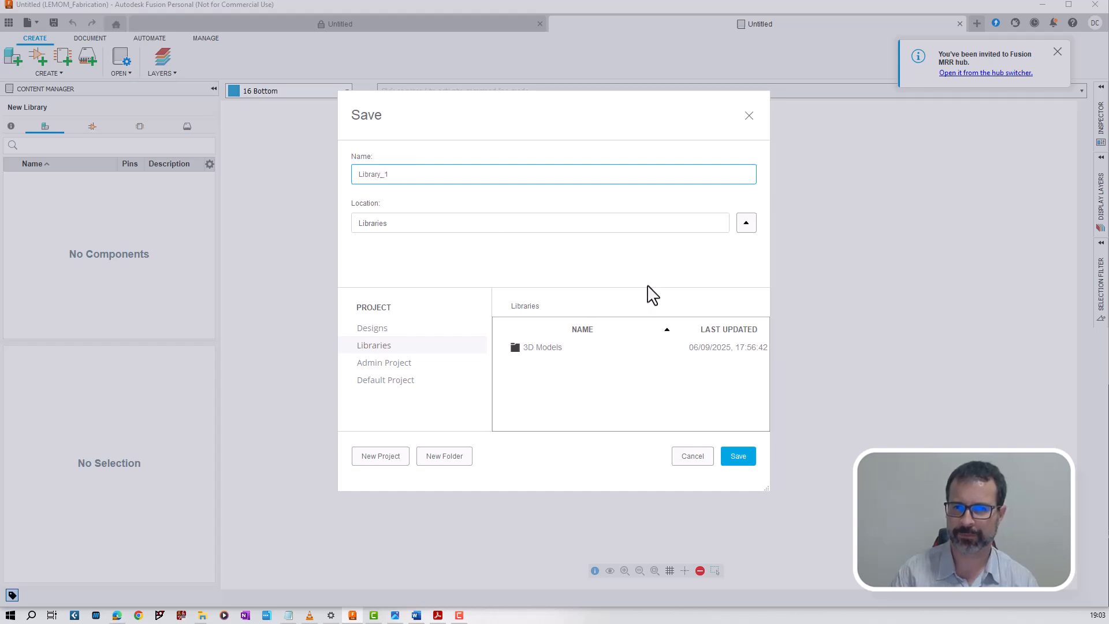
pyautogui.click(735, 457)
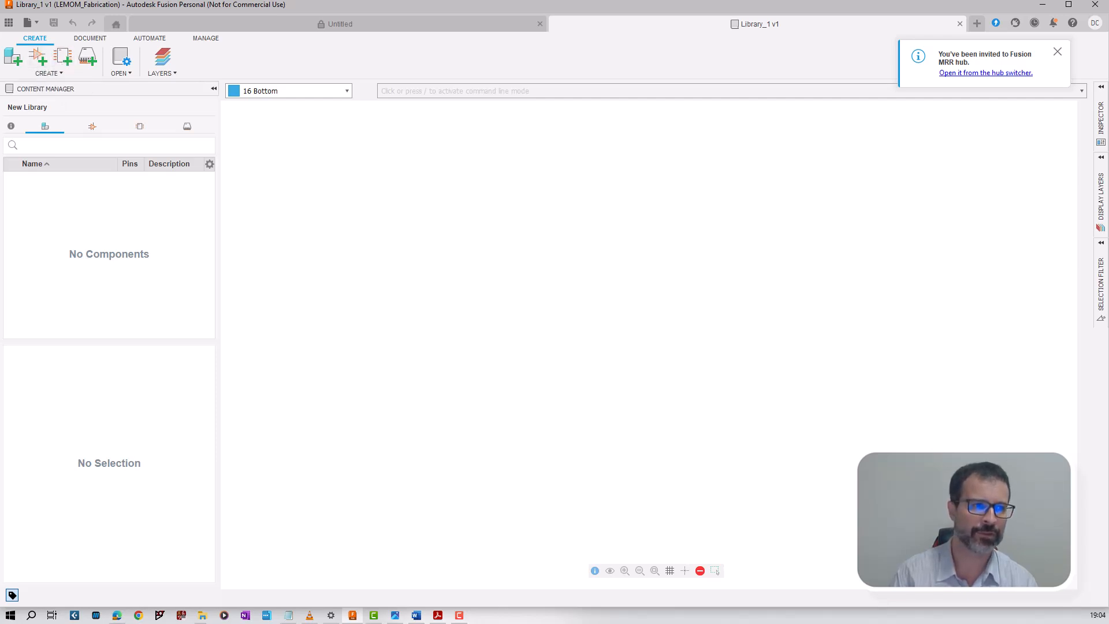
# Show the circuit assignment PDF with the components to draw, and move it out of view again.
pyautogui.moveTo(0, 200); pyautogui.dragTo(673, 77)
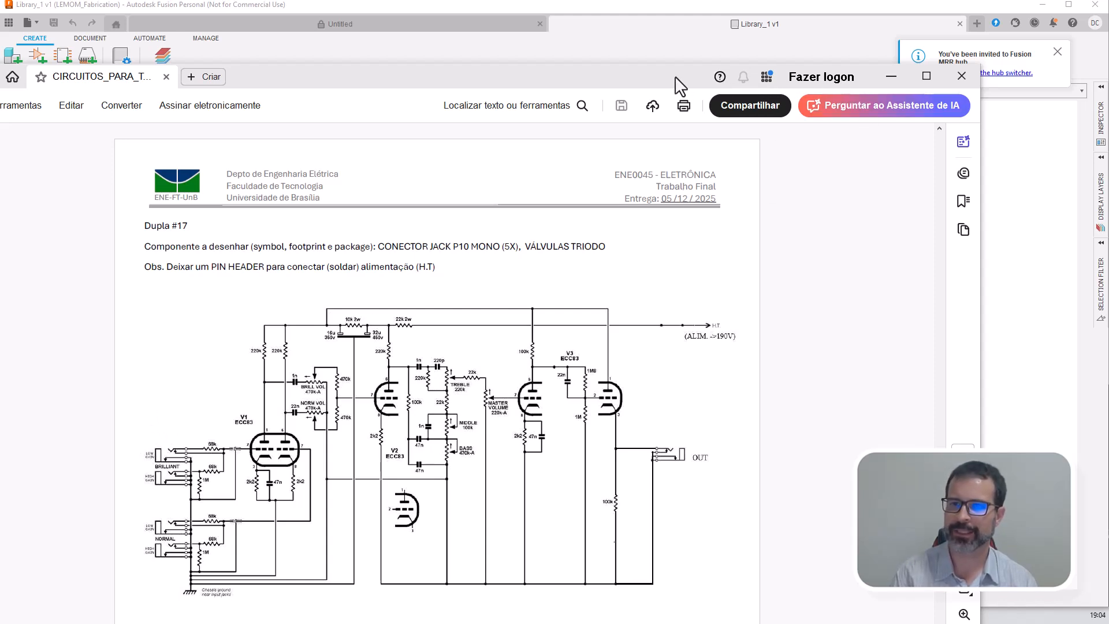
pyautogui.moveTo(676, 79); pyautogui.dragTo(0, 131)
pyautogui.click(3, 121)
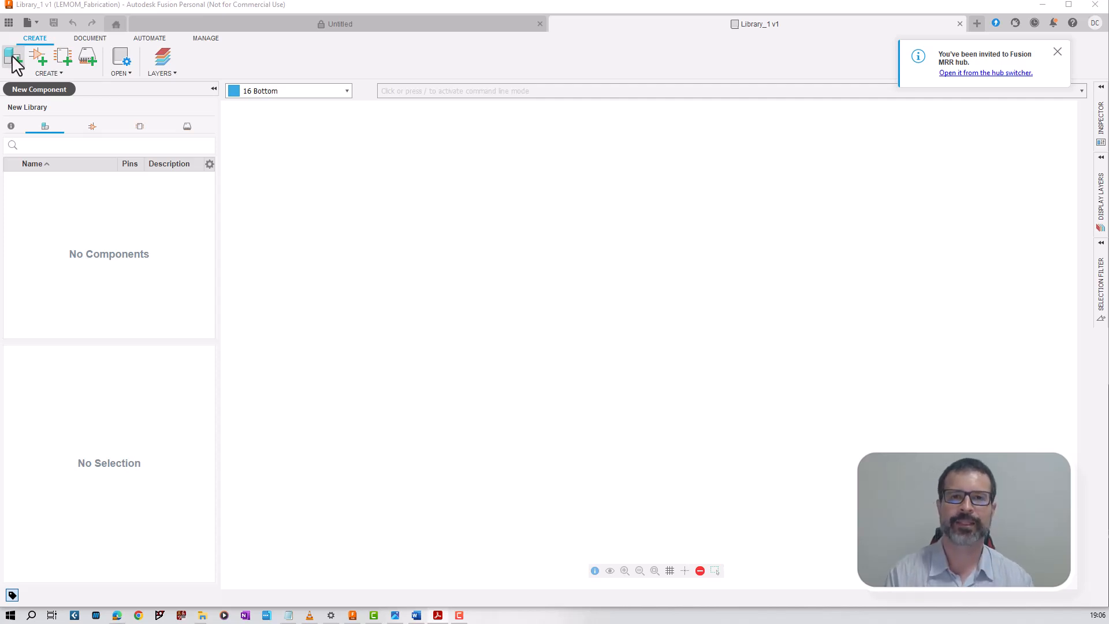
# Add a symbol named JACK_J10_MONO to the library and save the library with the default version description.
pyautogui.click(38, 61)
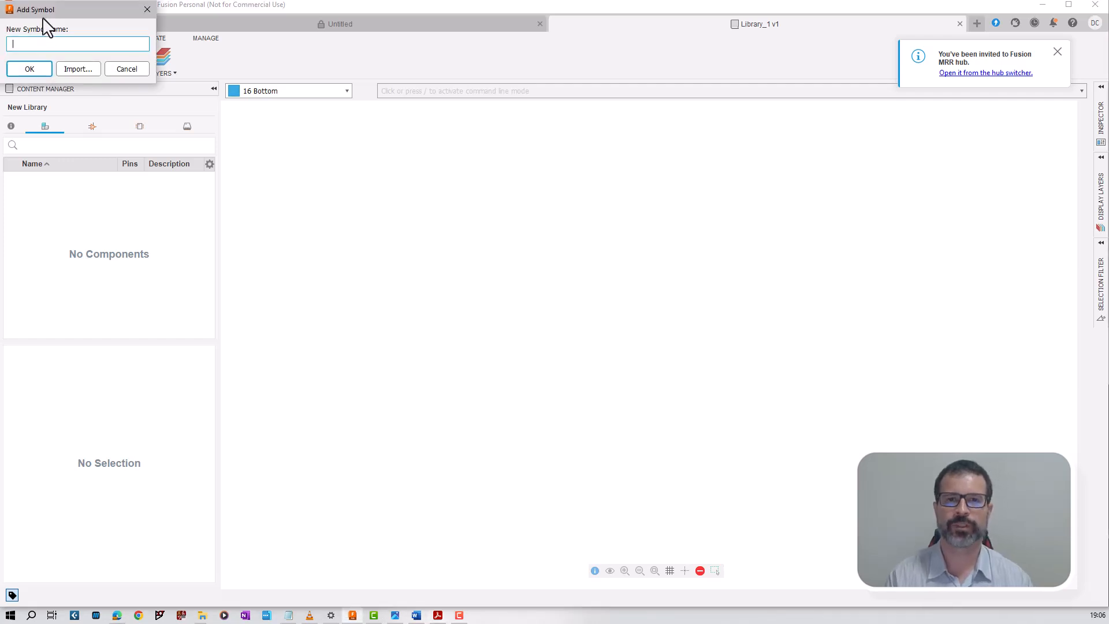
pyautogui.moveTo(43, 16); pyautogui.dragTo(188, 112)
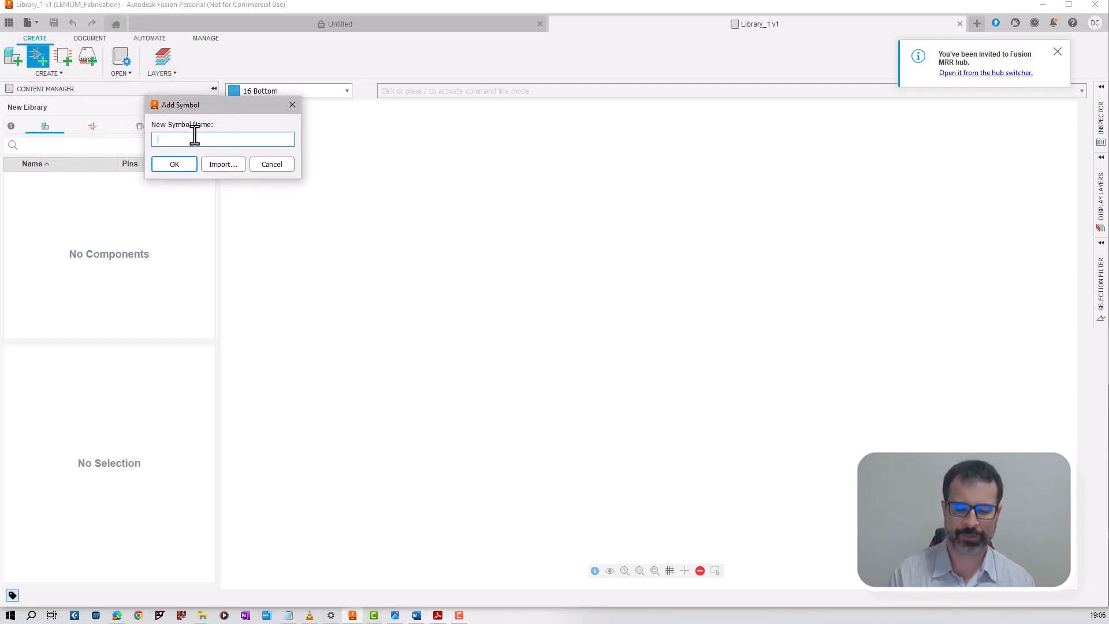
pyautogui.write('J')
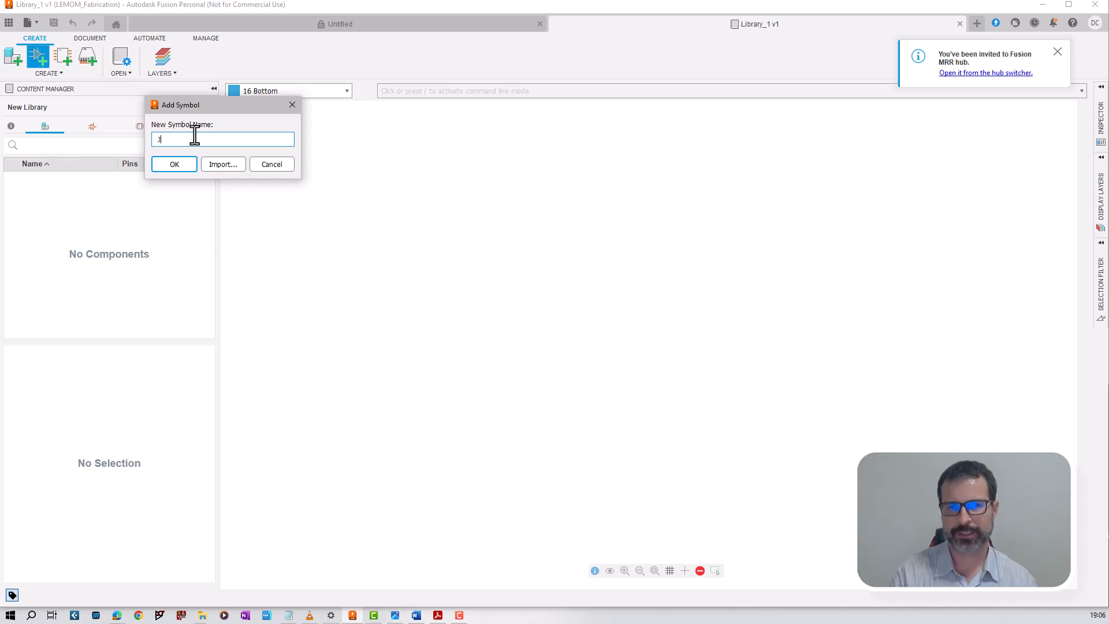
pyautogui.write('ACK_J')
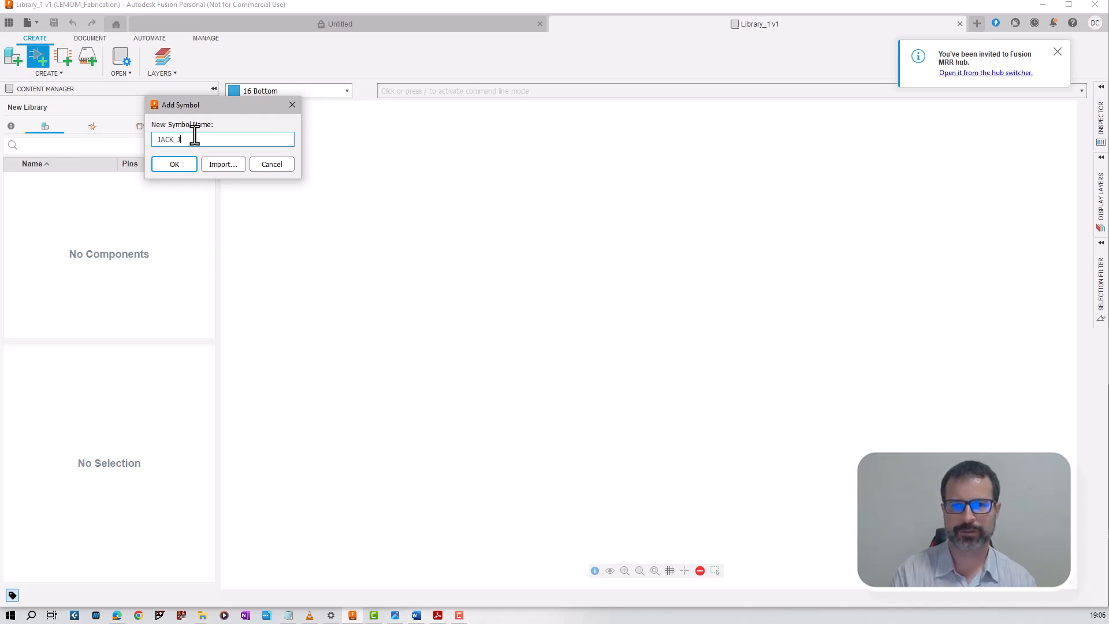
pyautogui.write('10')
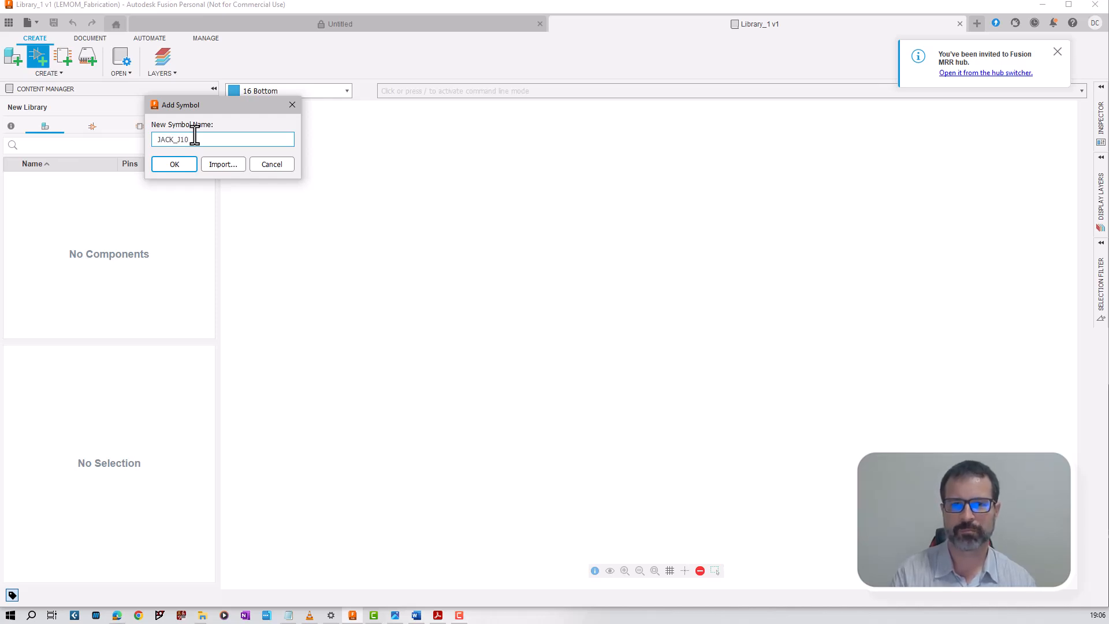
pyautogui.write('_MONO')
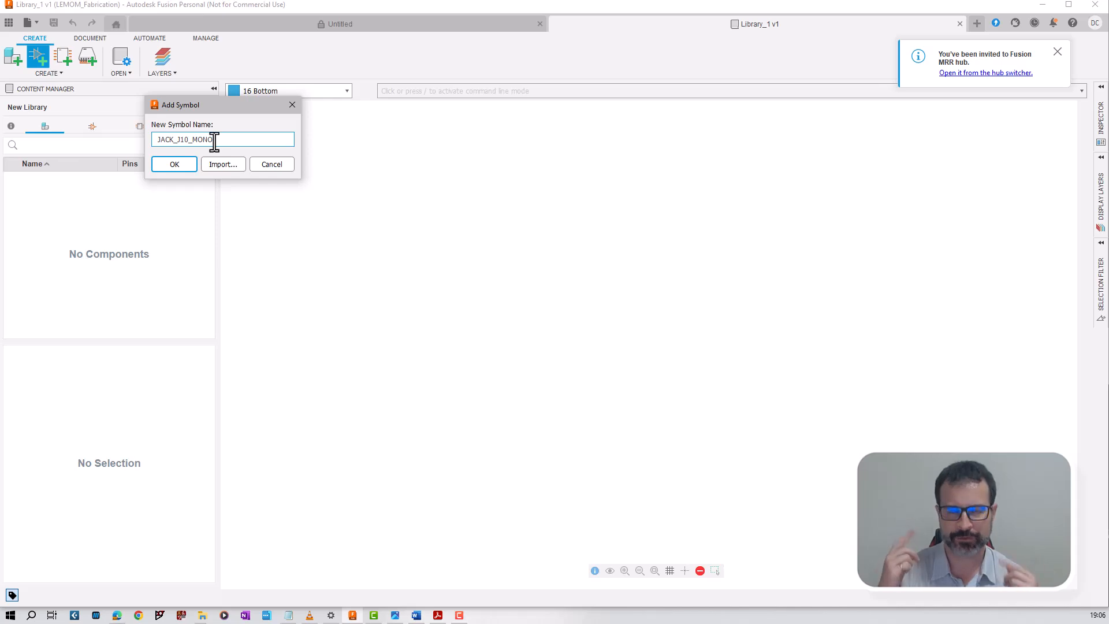
pyautogui.click(182, 167)
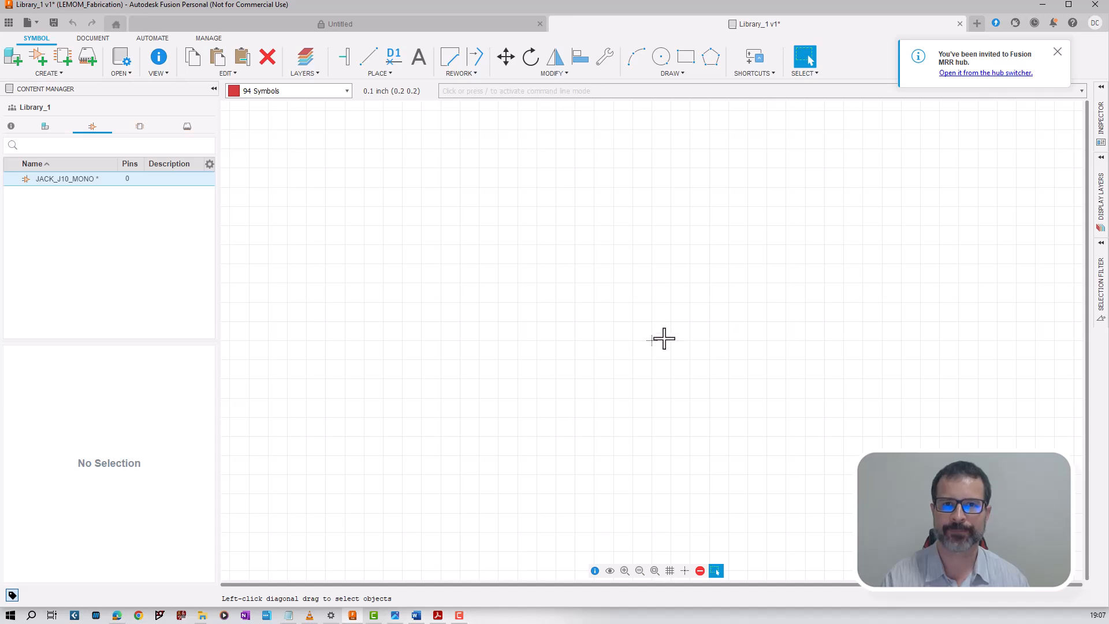
pyautogui.hotkey('ctrl', 's')
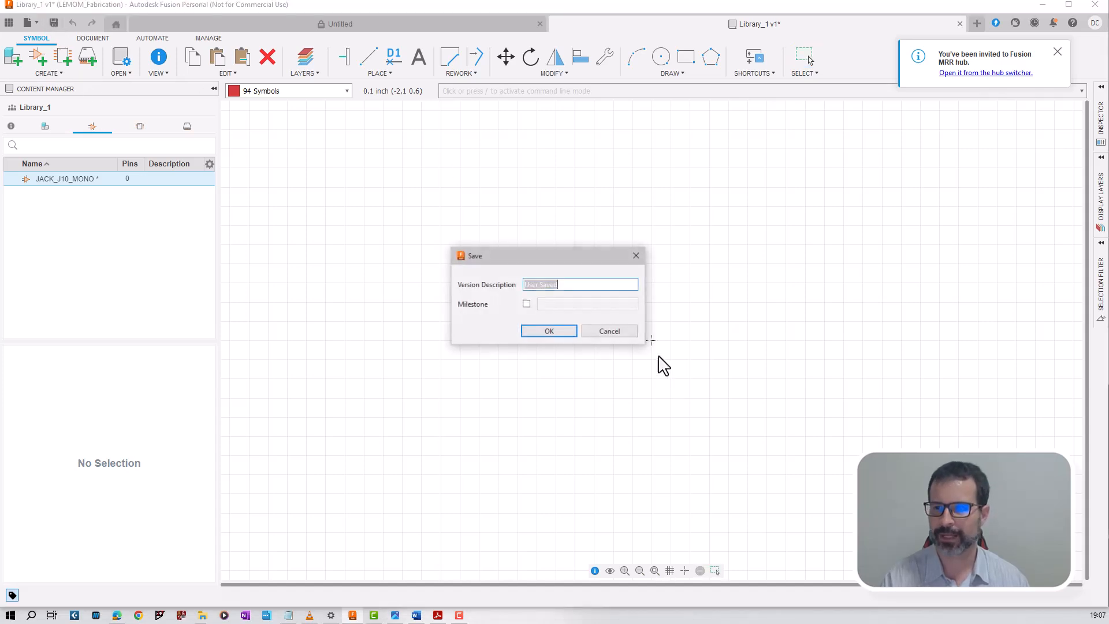
pyautogui.click(567, 329)
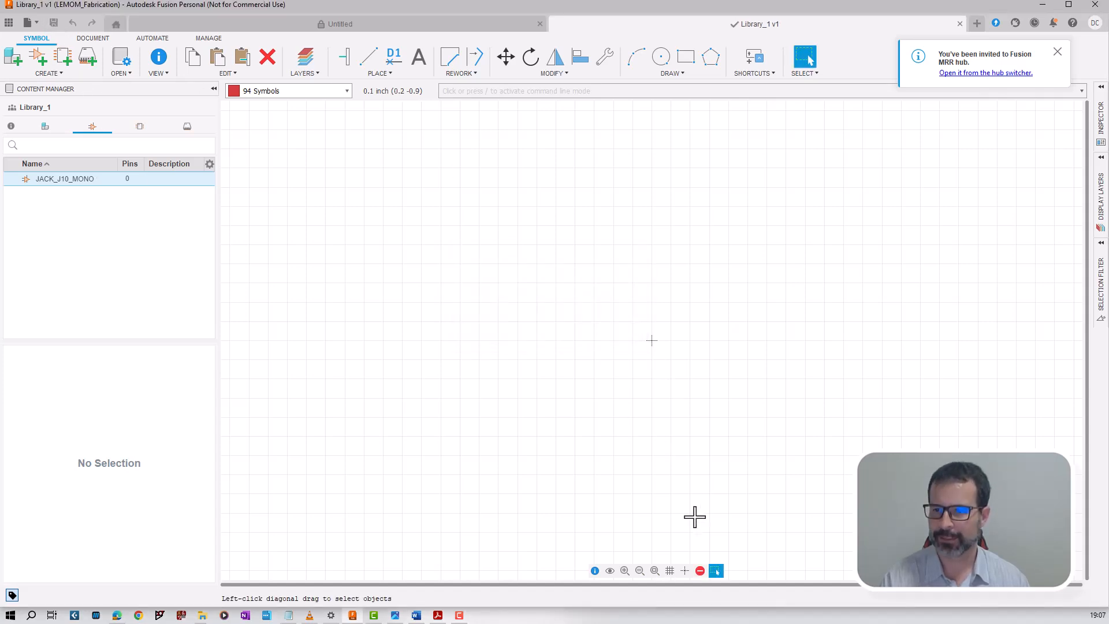
# Set the symbol editor's grid to millimetres, with a size of 2.54 mm and an alternate spacing of 0.254 mm.
pyautogui.click(670, 572)
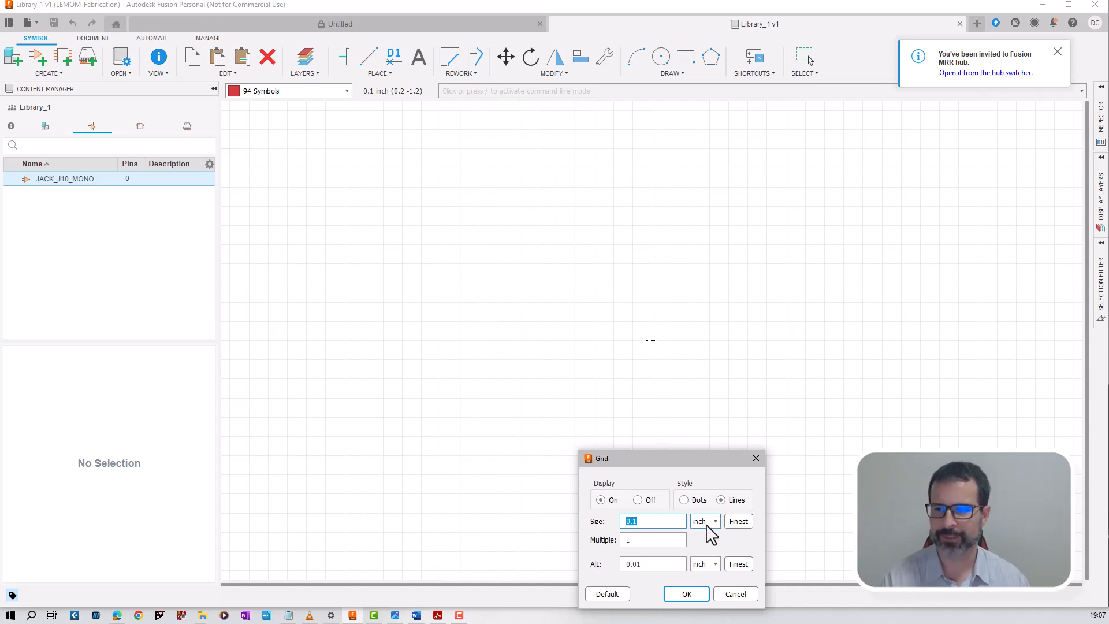
pyautogui.moveTo(682, 459); pyautogui.dragTo(702, 312)
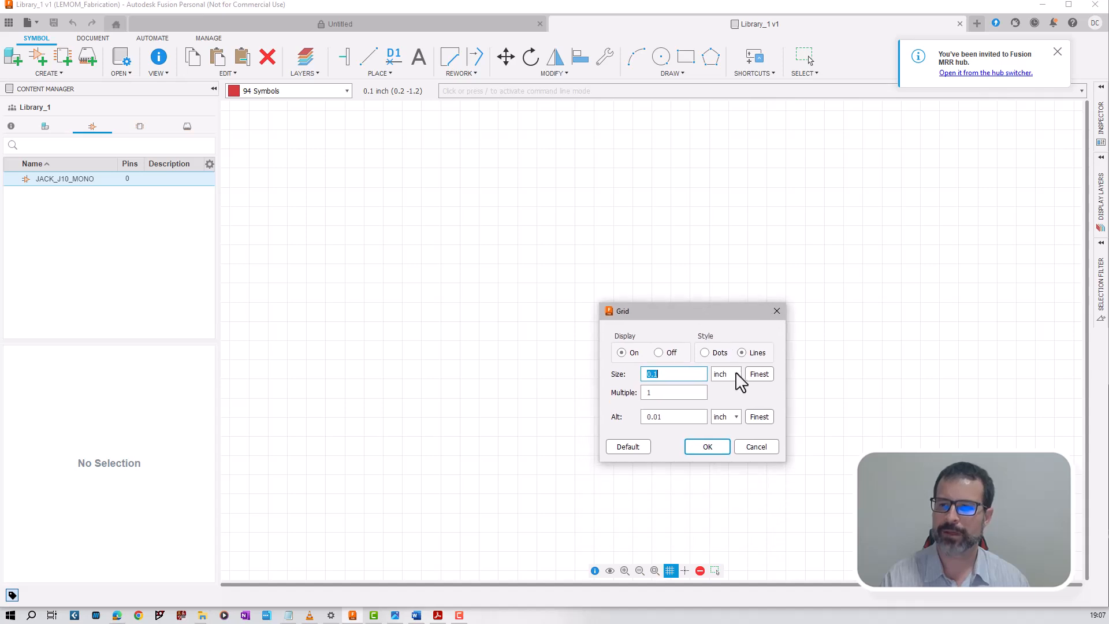
pyautogui.click(729, 374)
pyautogui.click(738, 404)
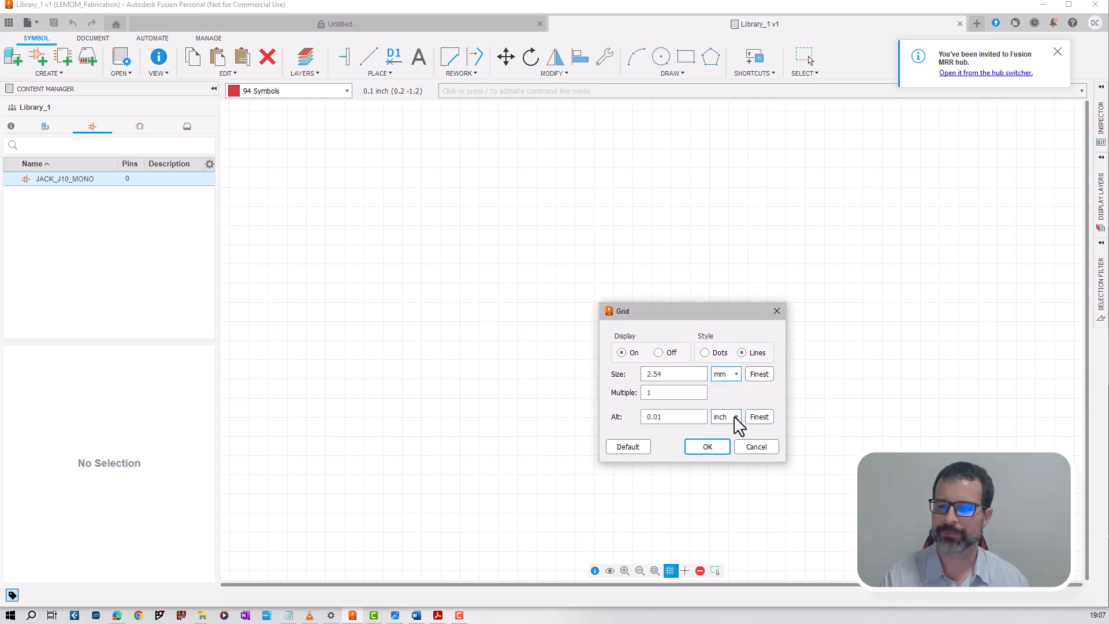
pyautogui.click(735, 417)
pyautogui.click(738, 449)
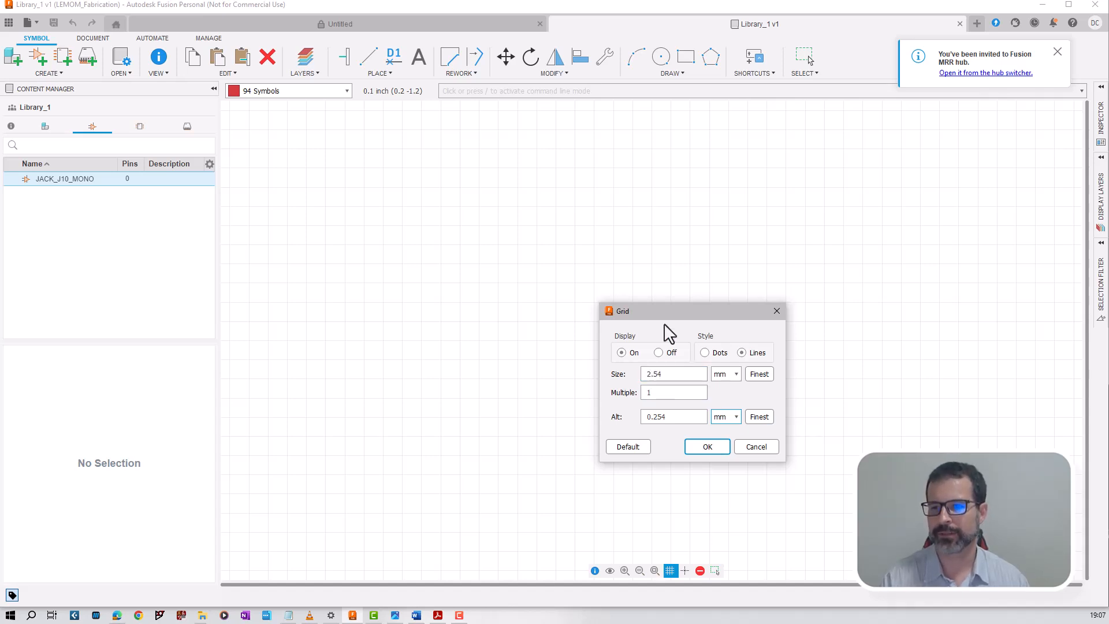
pyautogui.moveTo(661, 321); pyautogui.dragTo(556, 237)
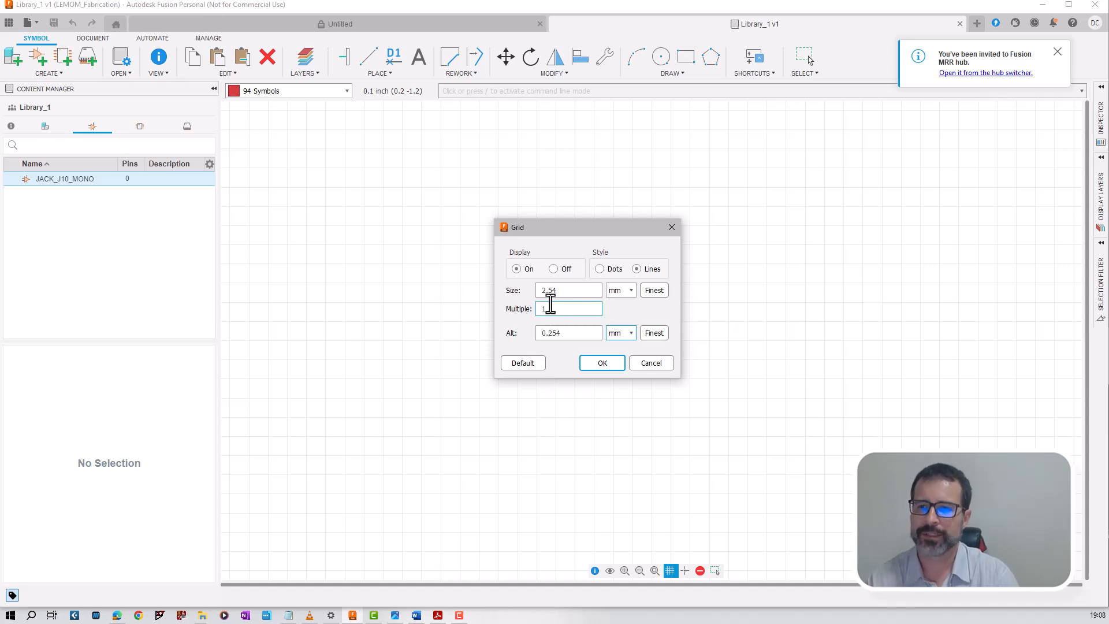
pyautogui.moveTo(540, 292); pyautogui.dragTo(554, 294)
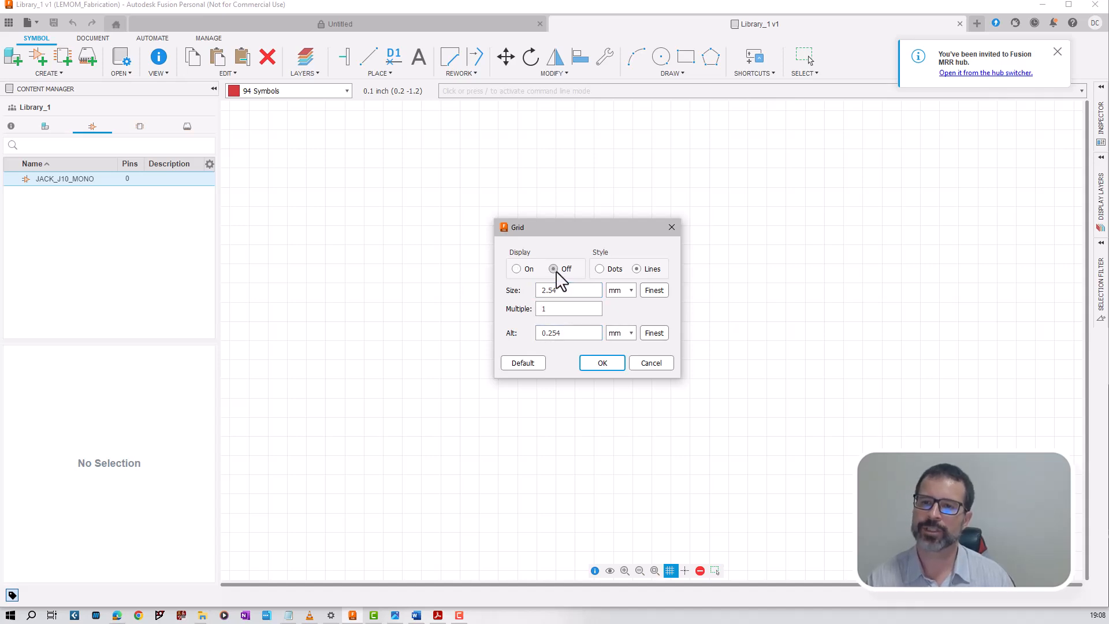
pyautogui.click(593, 372)
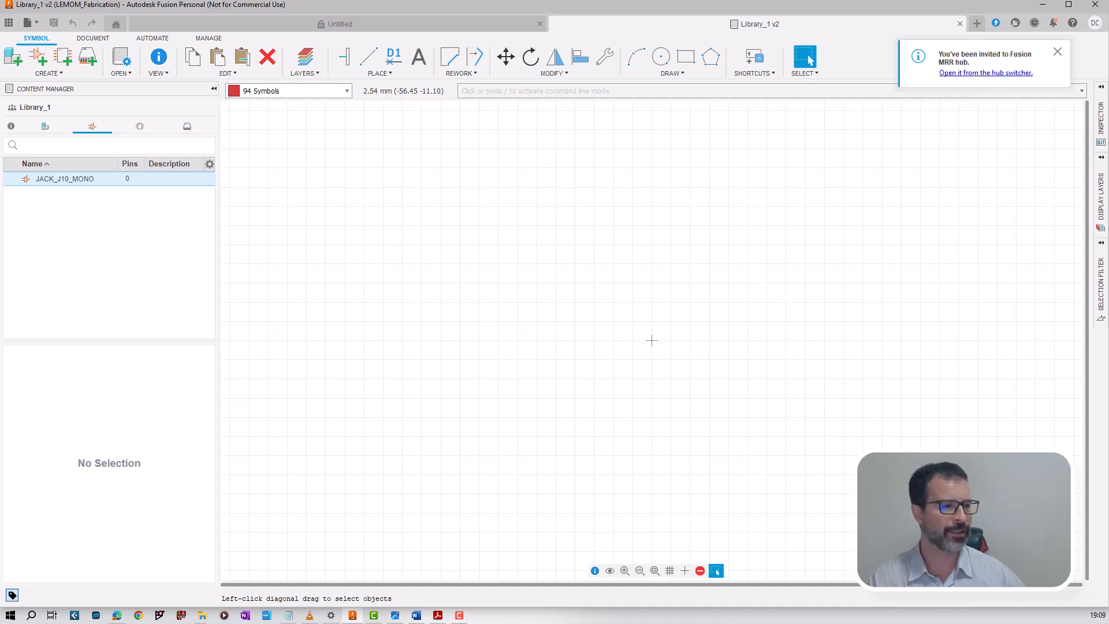
# Switch to the image CONECTOR JACK MONO J10 - DIMENSOES.png and arrange it beside the circuit PDF.
pyautogui.hotkey('alt', 'Tab')
pyautogui.moveTo(353, 152); pyautogui.dragTo(462, 136)
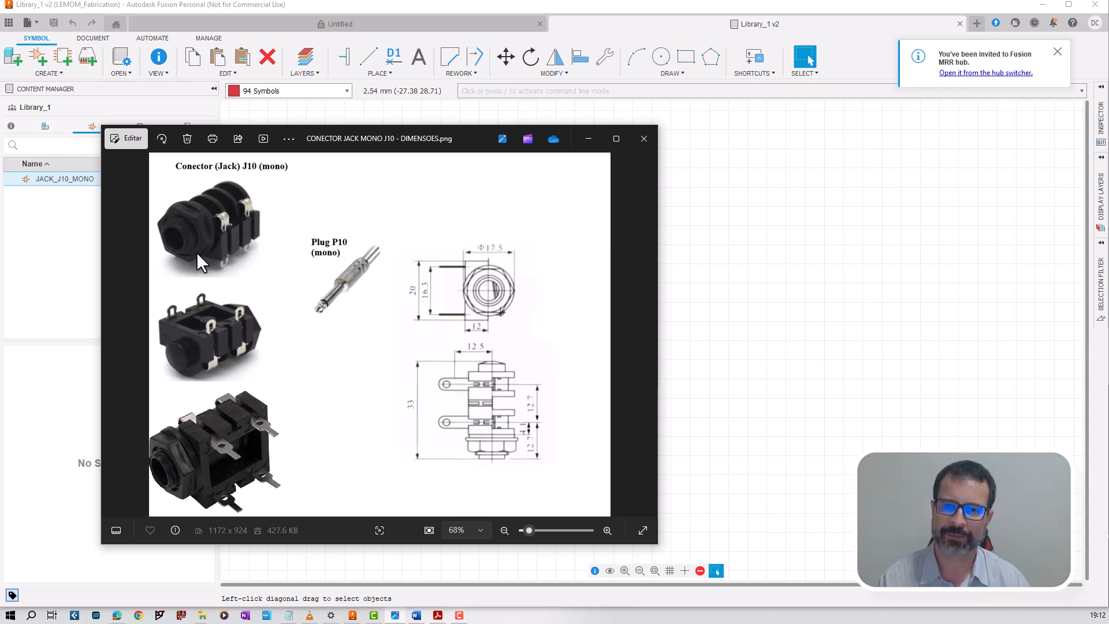
pyautogui.moveTo(286, 138); pyautogui.dragTo(793, 93)
pyautogui.hotkey('alt', 'Tab')
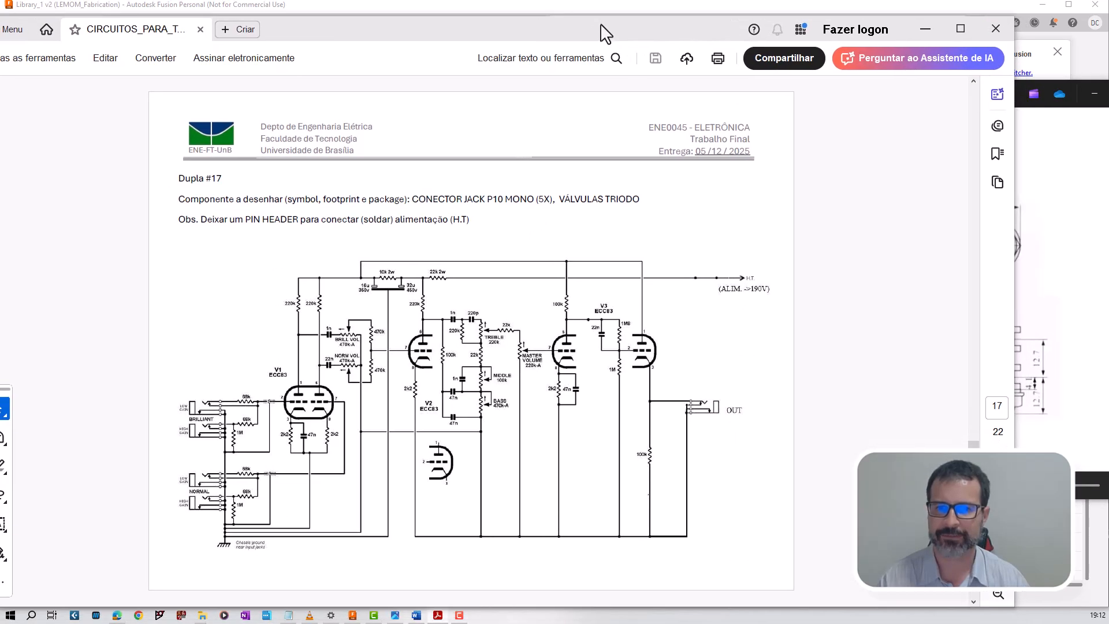
pyautogui.click(1078, 186)
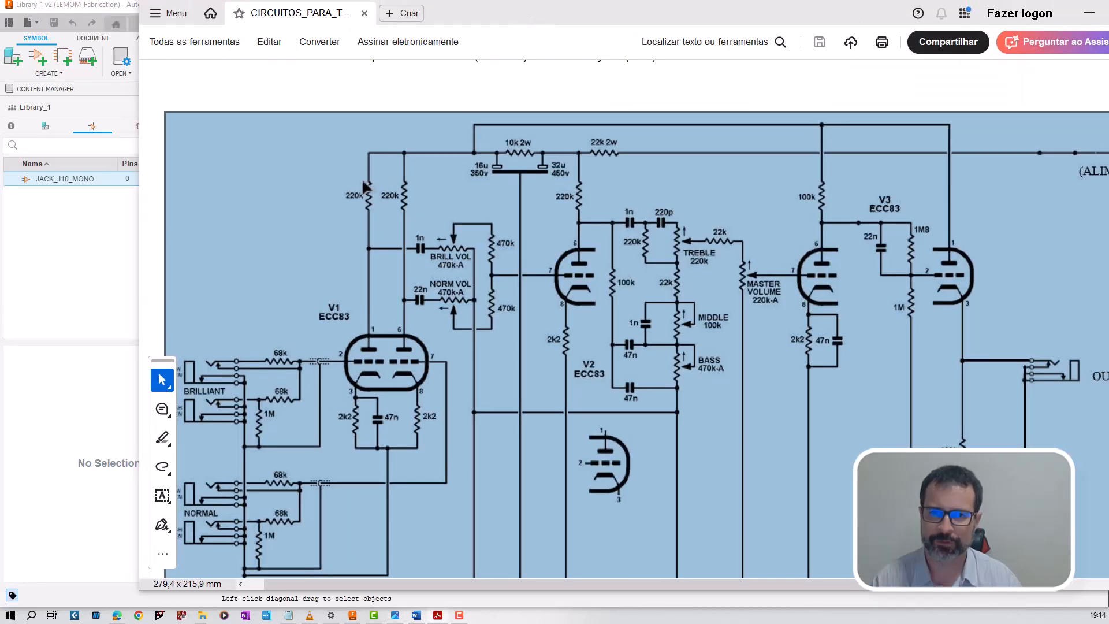
# Examine the BRILLIANT and NORMAL input jacks in the PDF schematic and compare them with the jack dimension image.
pyautogui.click(340, 97)
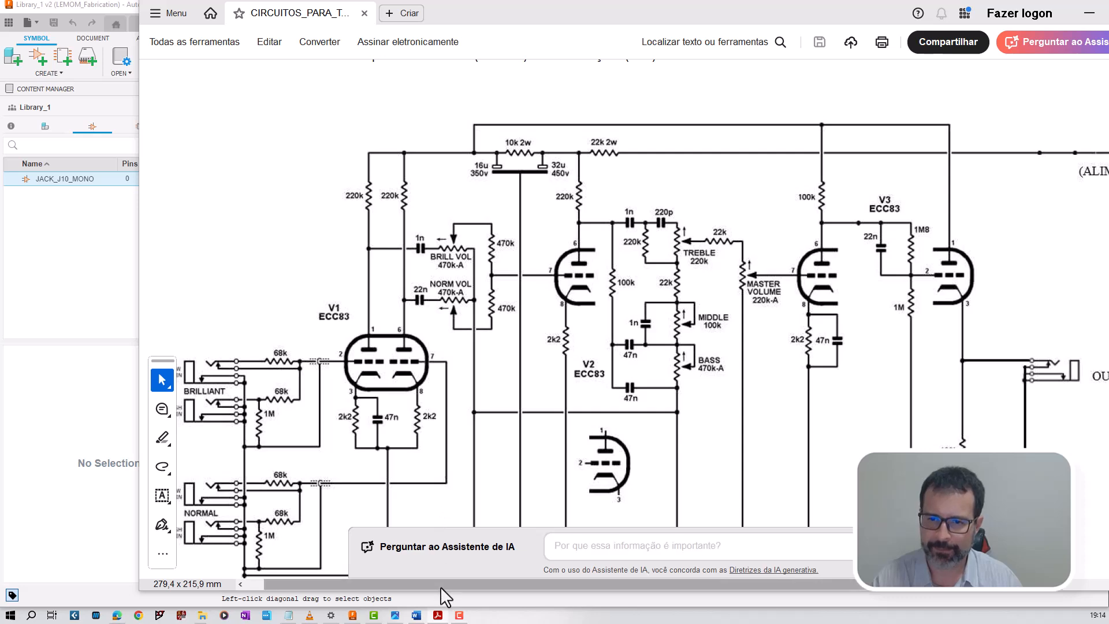
pyautogui.moveTo(440, 587); pyautogui.dragTo(426, 585)
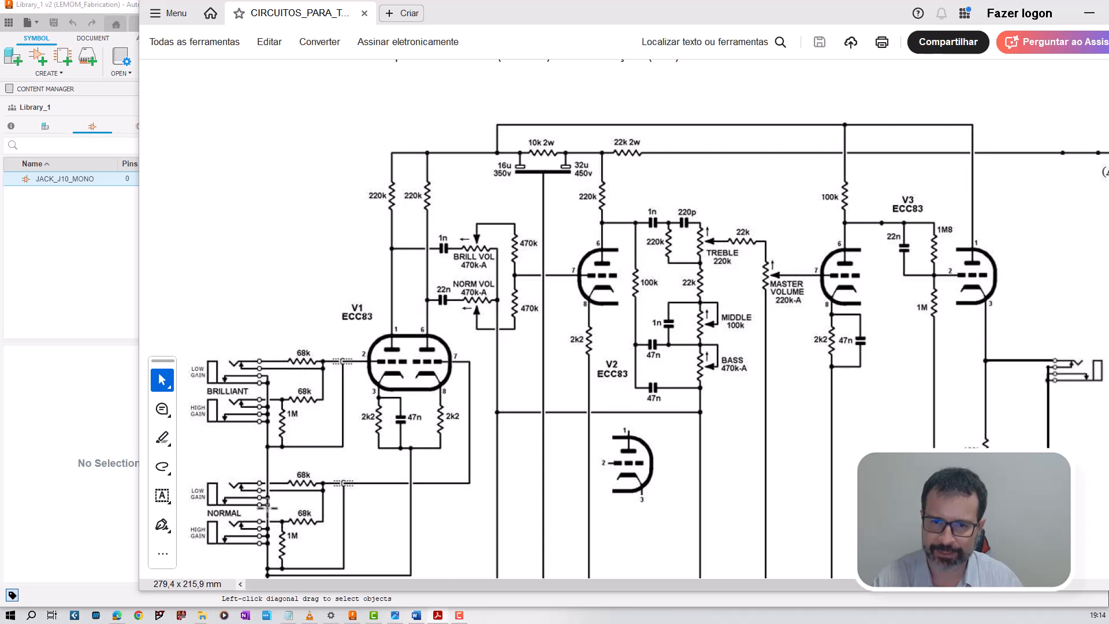
pyautogui.scroll(-1, 267, 511)
pyautogui.scroll(1, 269, 456)
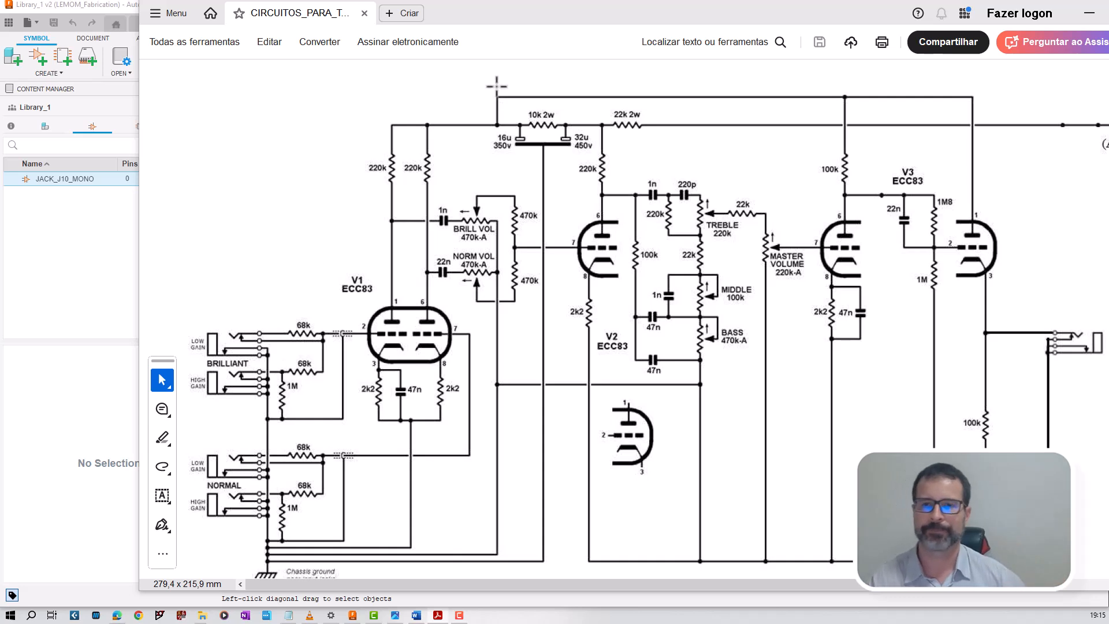
pyautogui.moveTo(575, 30); pyautogui.dragTo(477, 35)
pyautogui.click(1080, 153)
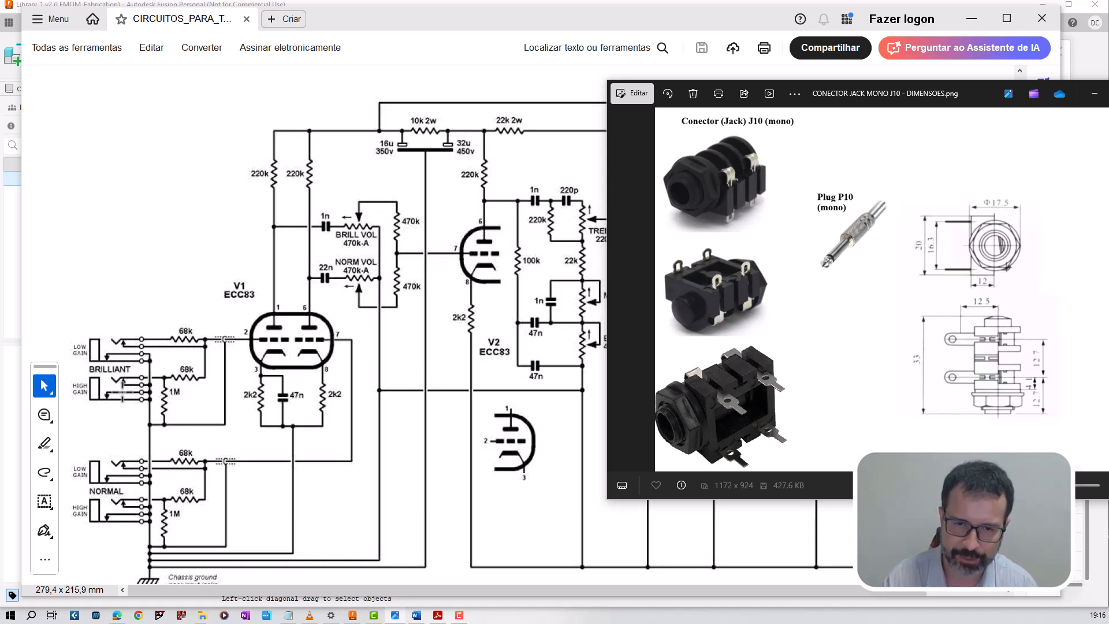
# Examine how the input jacks and the OUT jack are drawn and connected in the schematic on page 17.
pyautogui.click(219, 345)
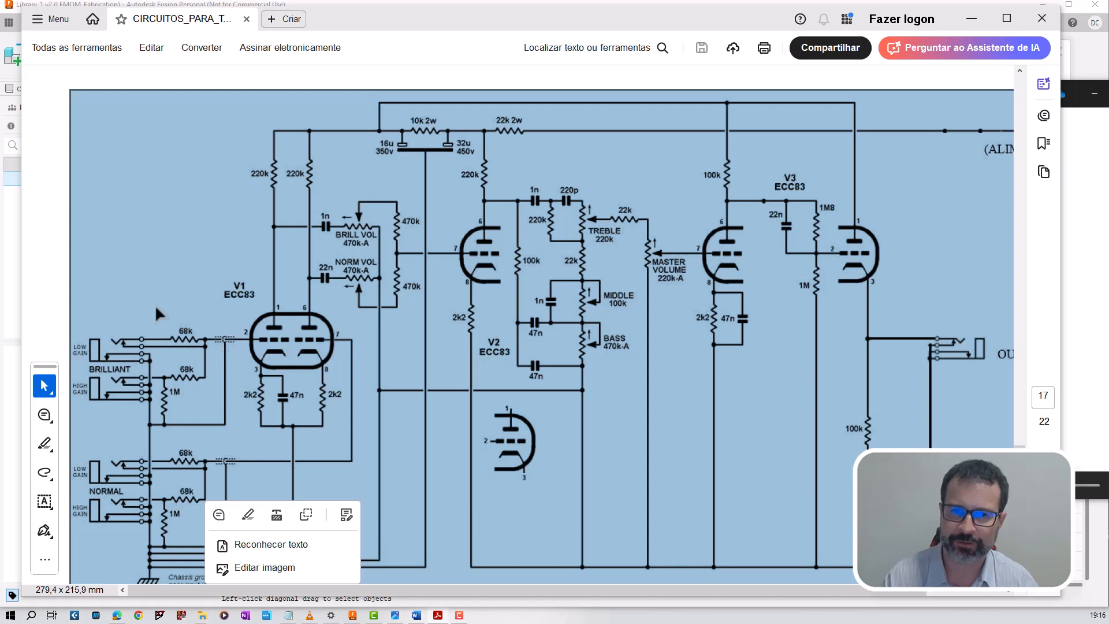
pyautogui.click(54, 238)
pyautogui.hscroll(1, 185, 316)
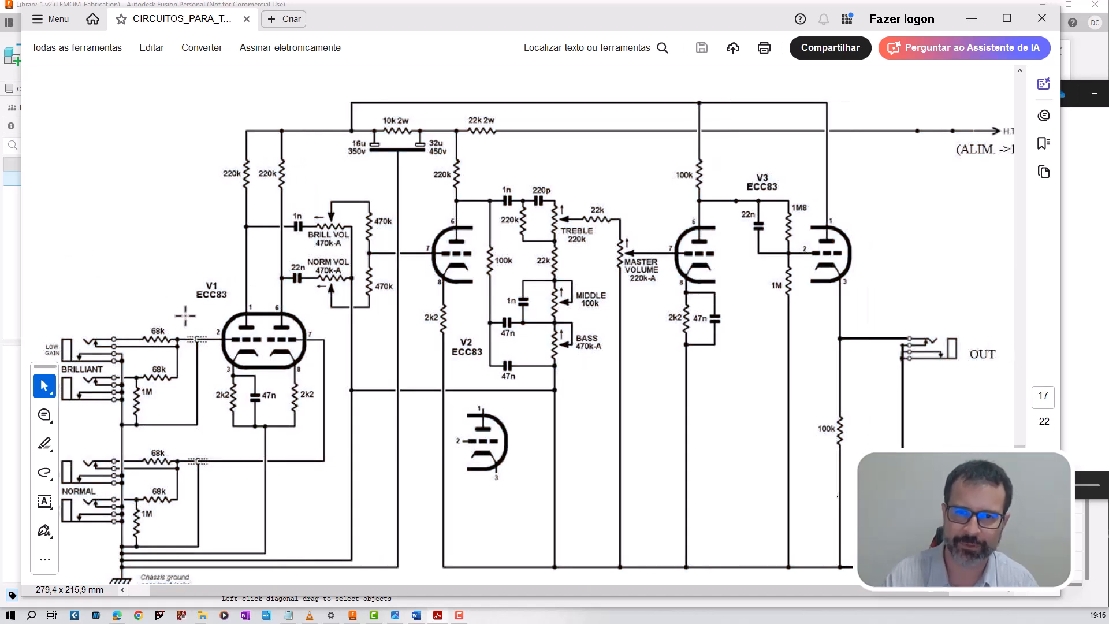
pyautogui.scroll(1, 185, 315)
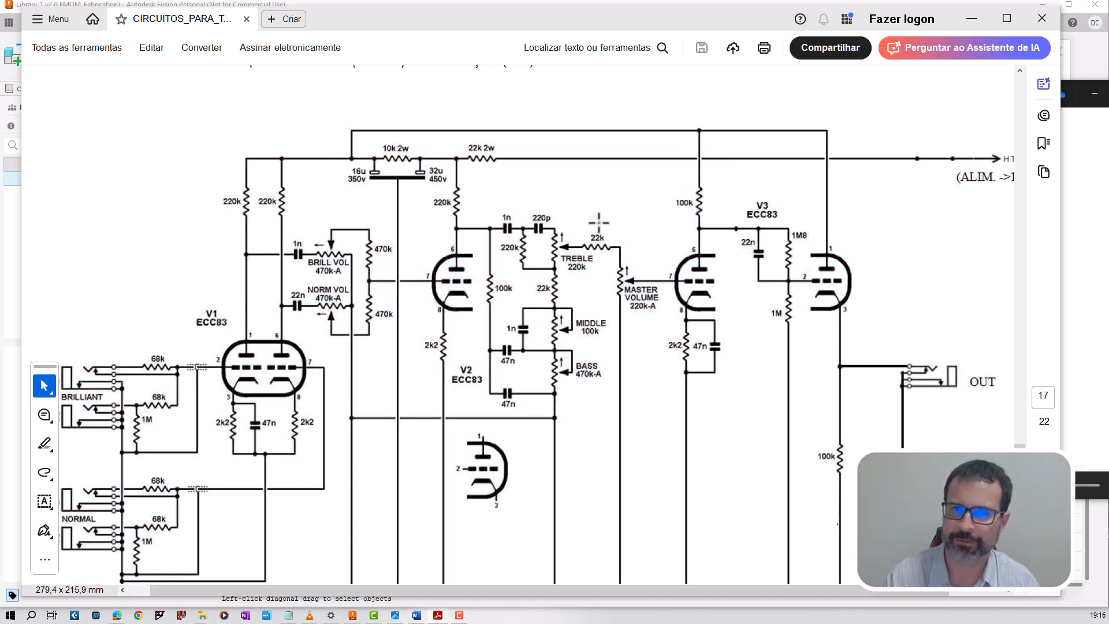
pyautogui.moveTo(567, 582)
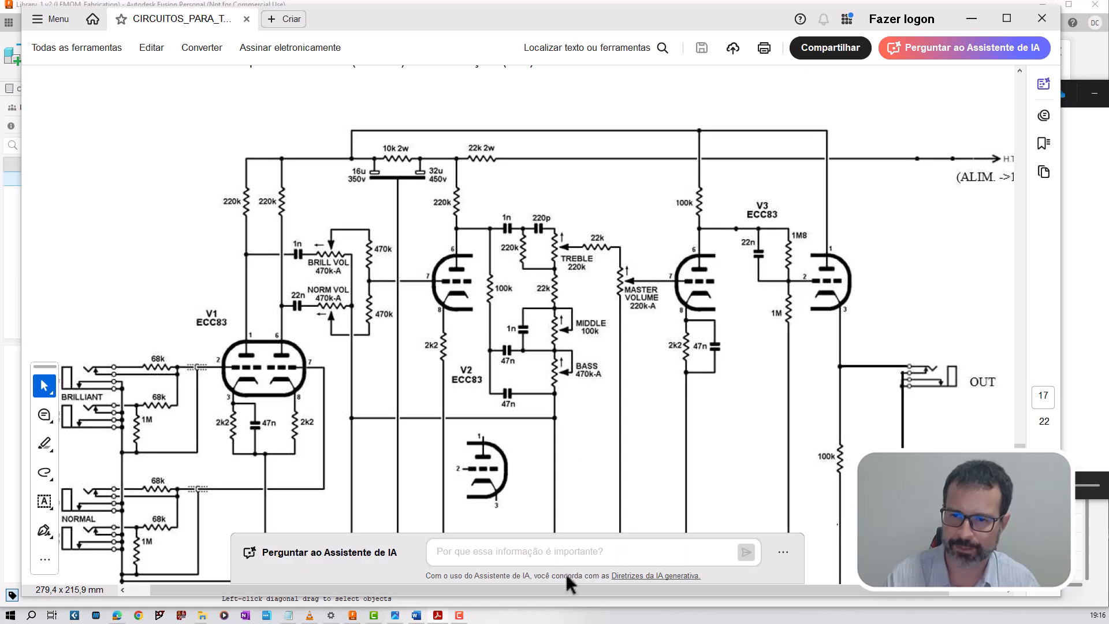
pyautogui.hscroll(-1, 564, 589)
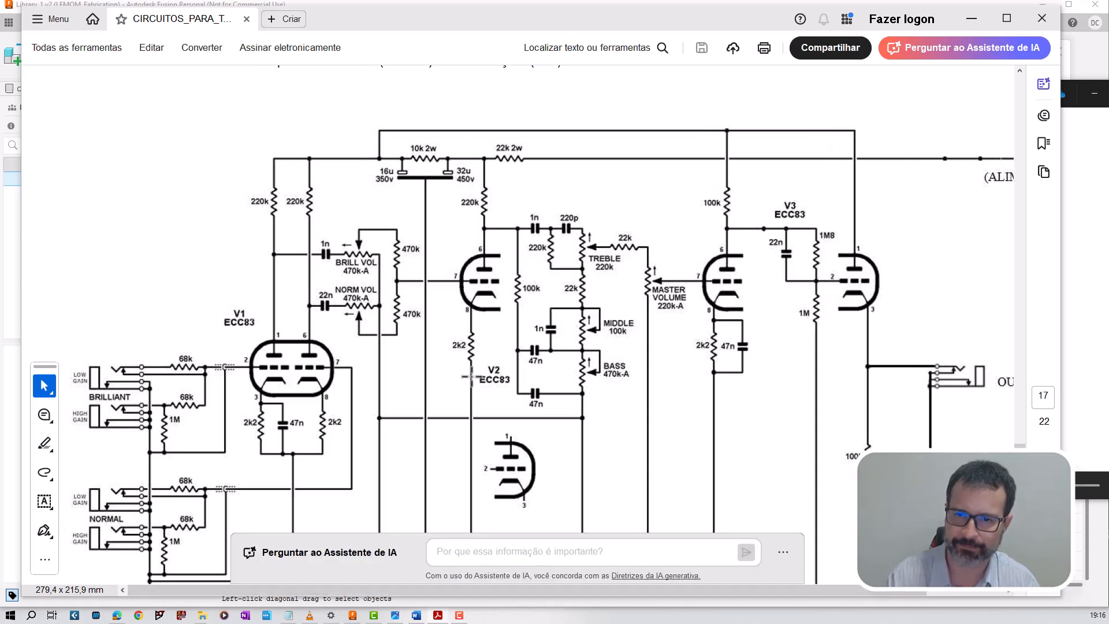
pyautogui.hscroll(1, 470, 377)
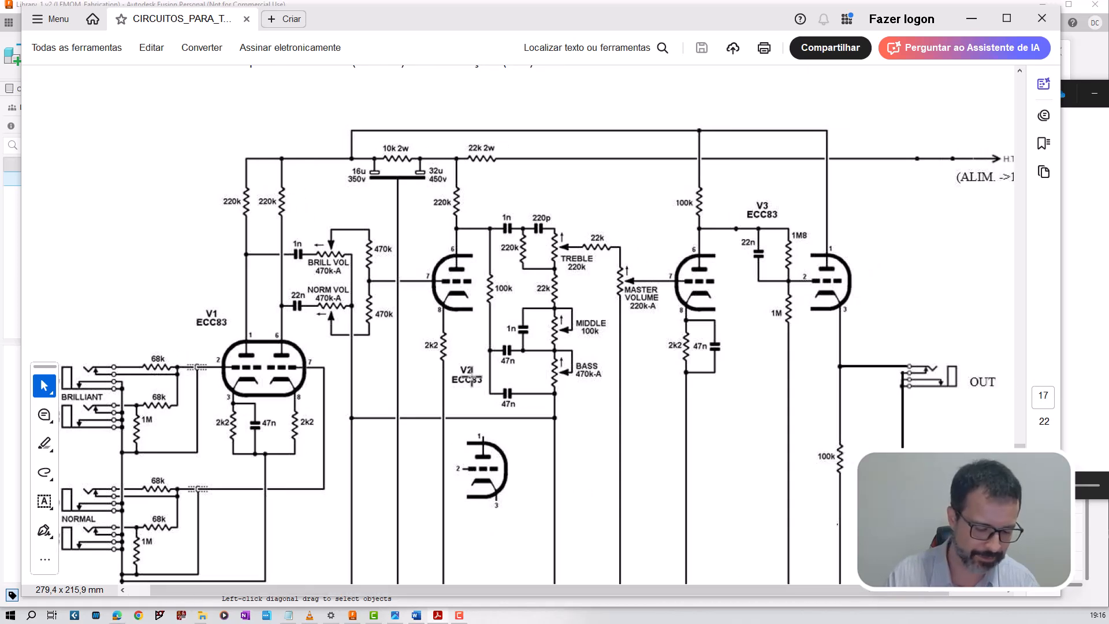
pyautogui.keyDown('ctrl'); pyautogui.scroll(-3, 471, 377); pyautogui.keyUp('ctrl')
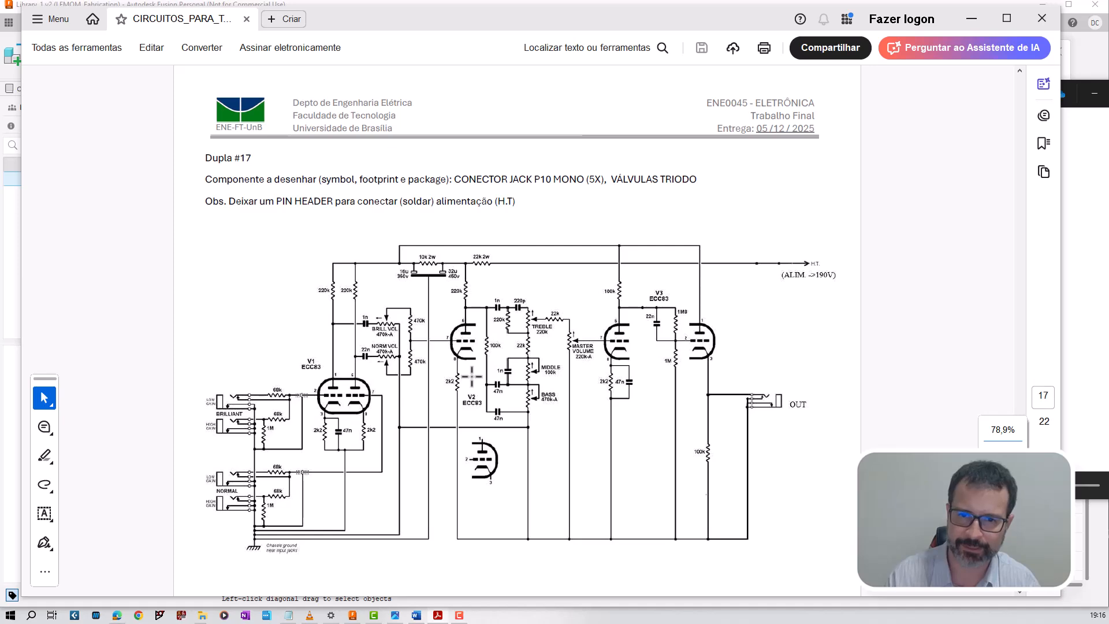
# Return to Fusion and draw the jack body as a narrow vertical rectangle of 0.254 mm lines, about 2.54 by 25.4 mm.
pyautogui.hotkey('alt', 'Tab')
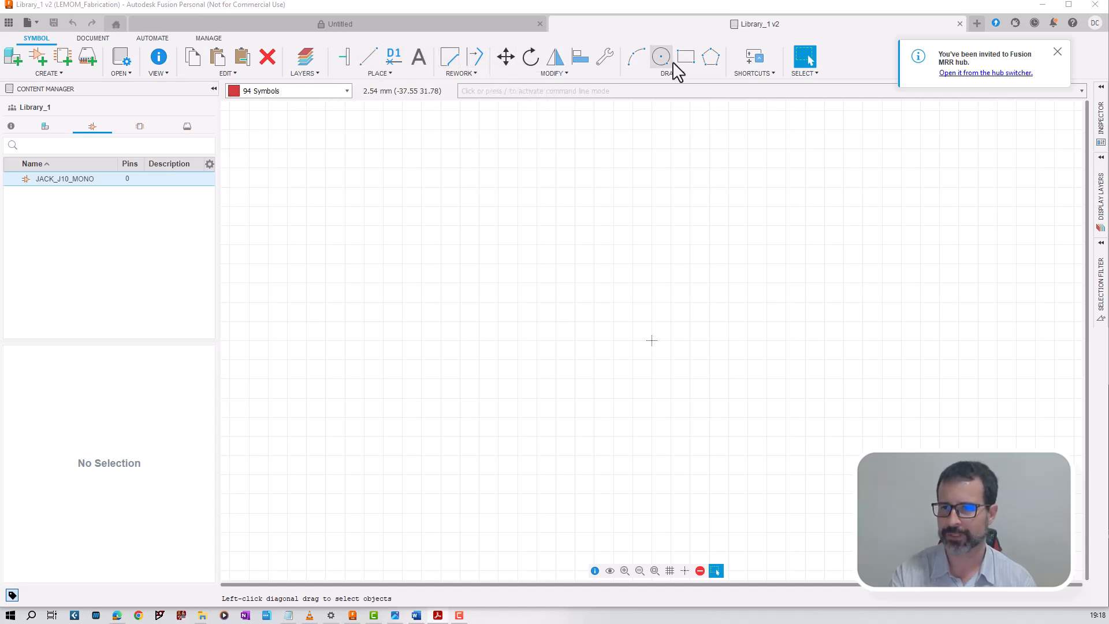
pyautogui.click(368, 57)
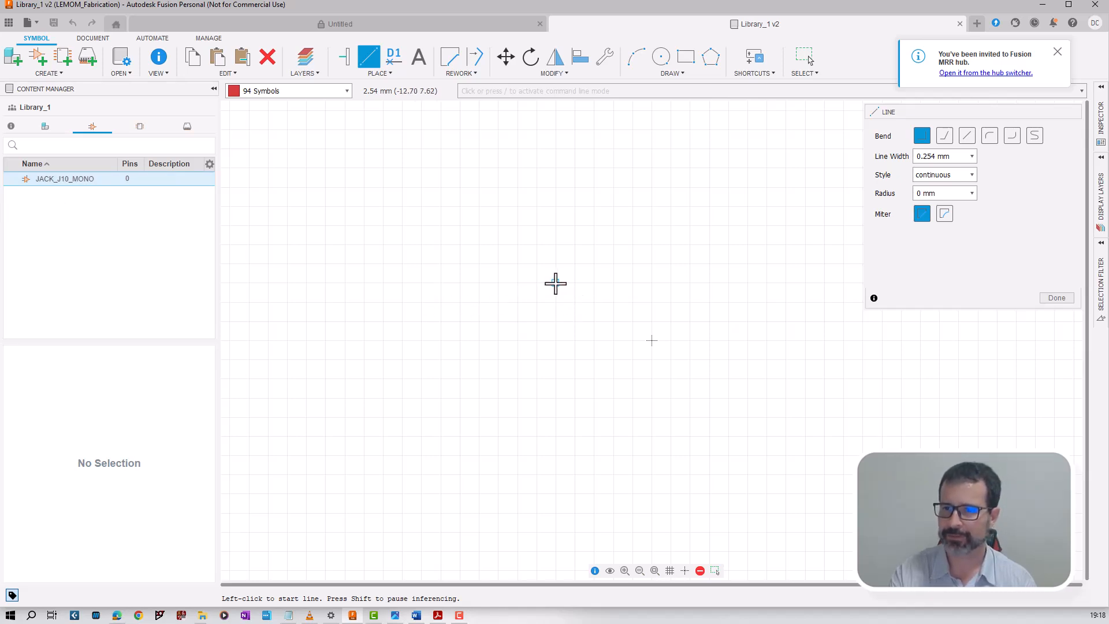
pyautogui.click(556, 246)
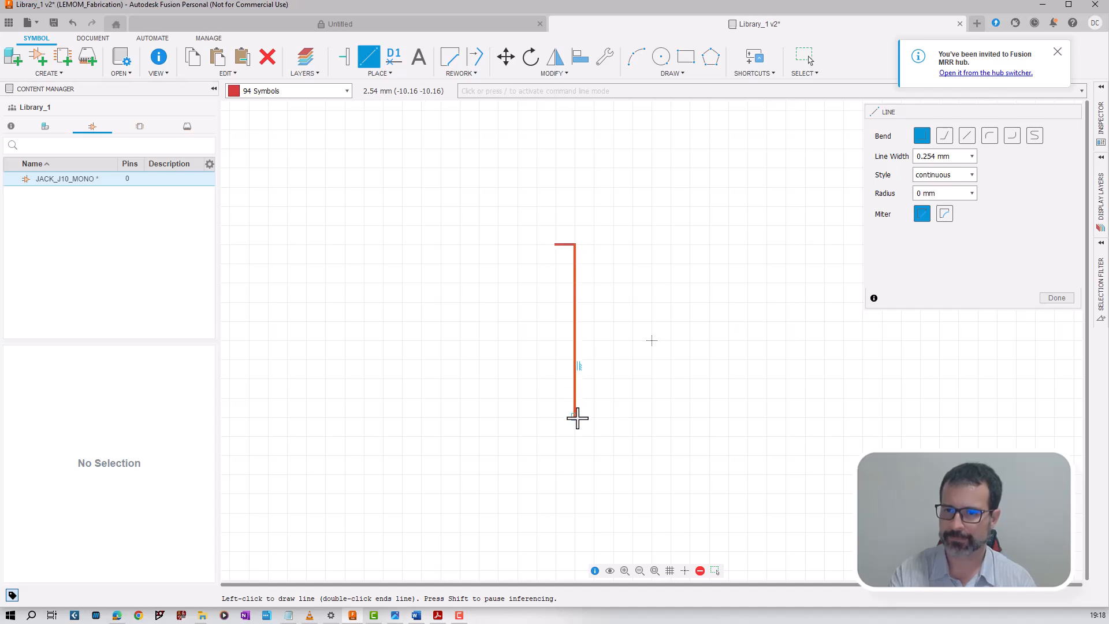
pyautogui.click(574, 436)
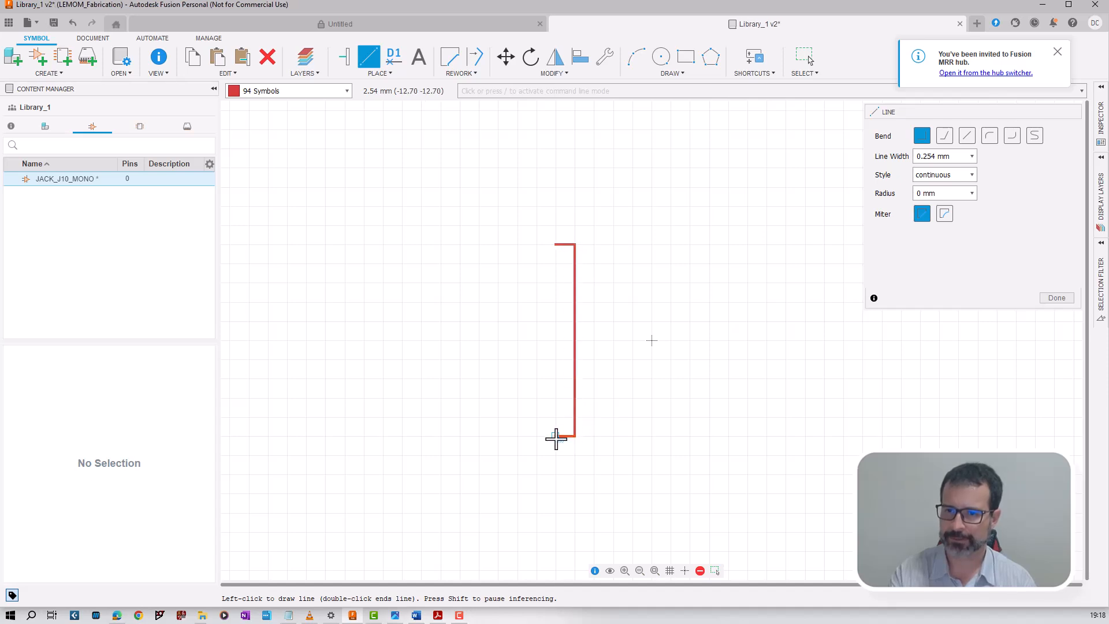
pyautogui.click(556, 438)
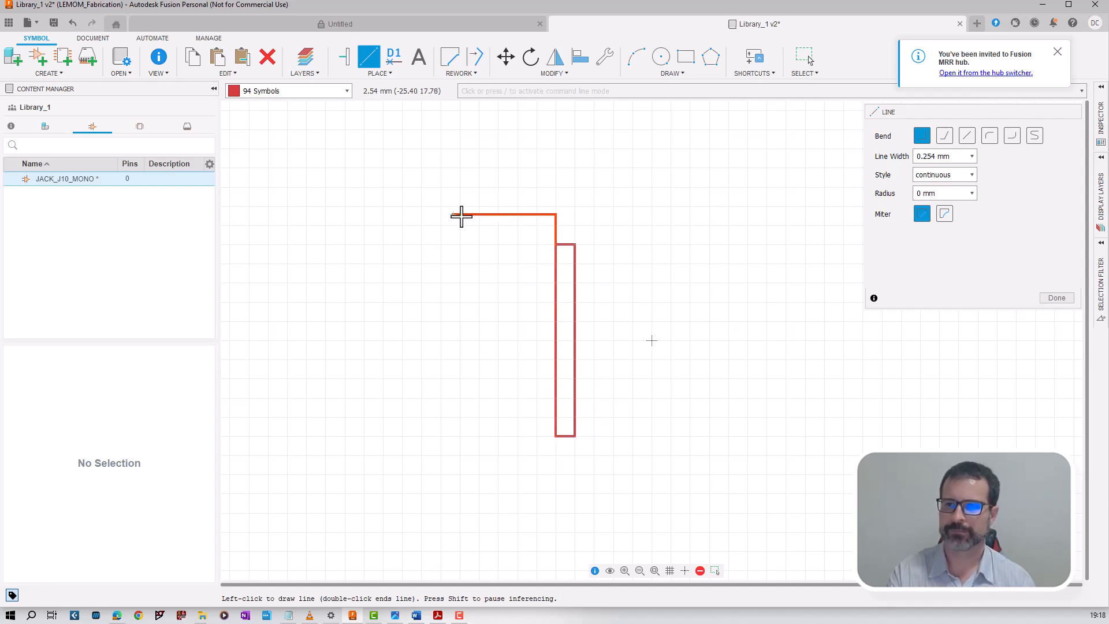
pyautogui.press('Escape')
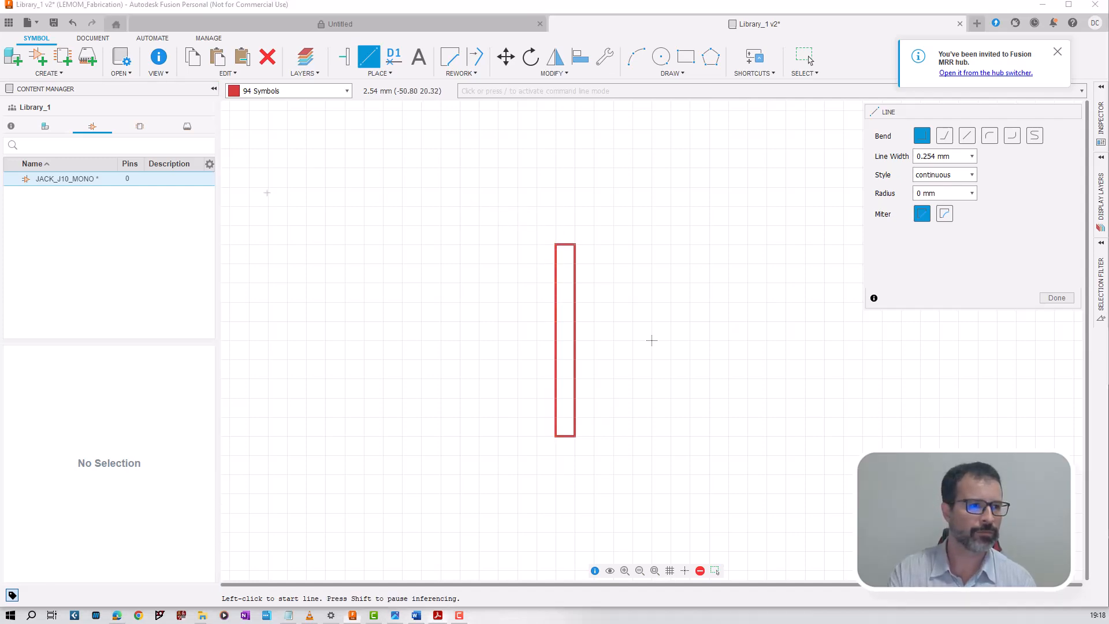
# Recheck the jack symbol in the circuit PDF and switch the Line tool to the angled bend style.
pyautogui.hotkey('alt', 'Tab')
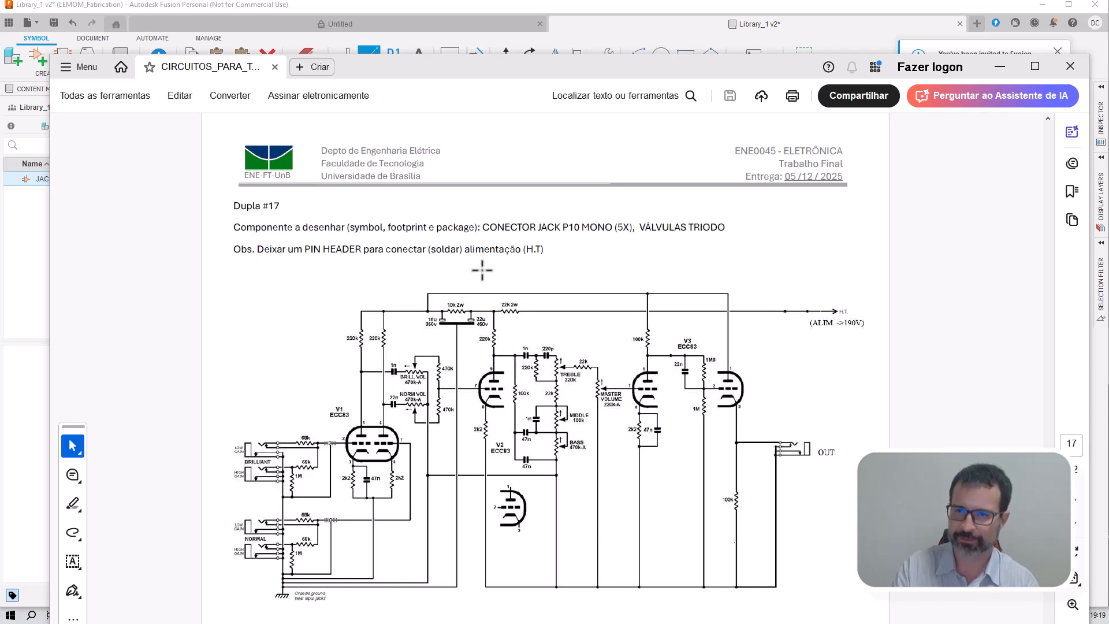
pyautogui.moveTo(738, 74); pyautogui.dragTo(0, 110)
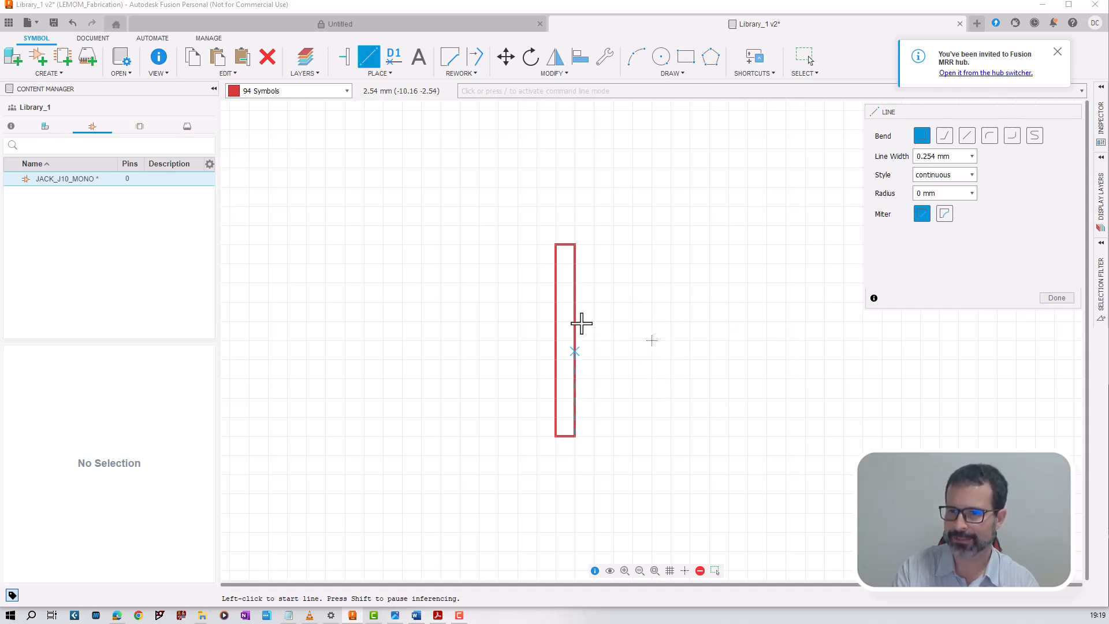
pyautogui.rightClick(658, 344)
pyautogui.moveTo(610, 238); pyautogui.dragTo(529, 216, button='middle')
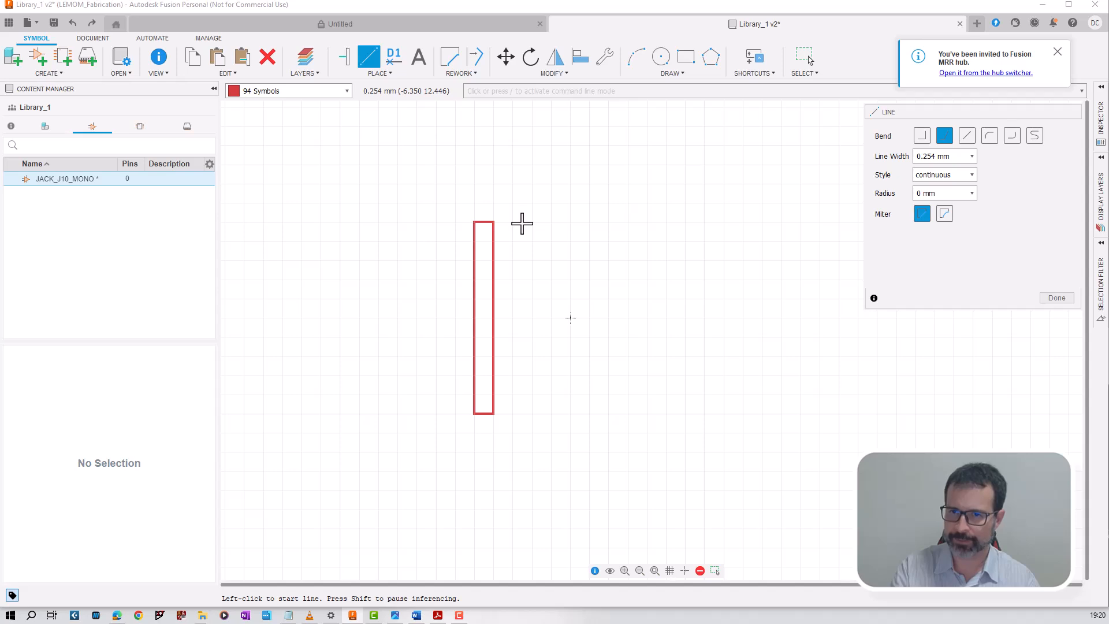
# Set the alternate grid spacing to 1.27 mm for drawing finer lines beside the jack body.
pyautogui.click(671, 571)
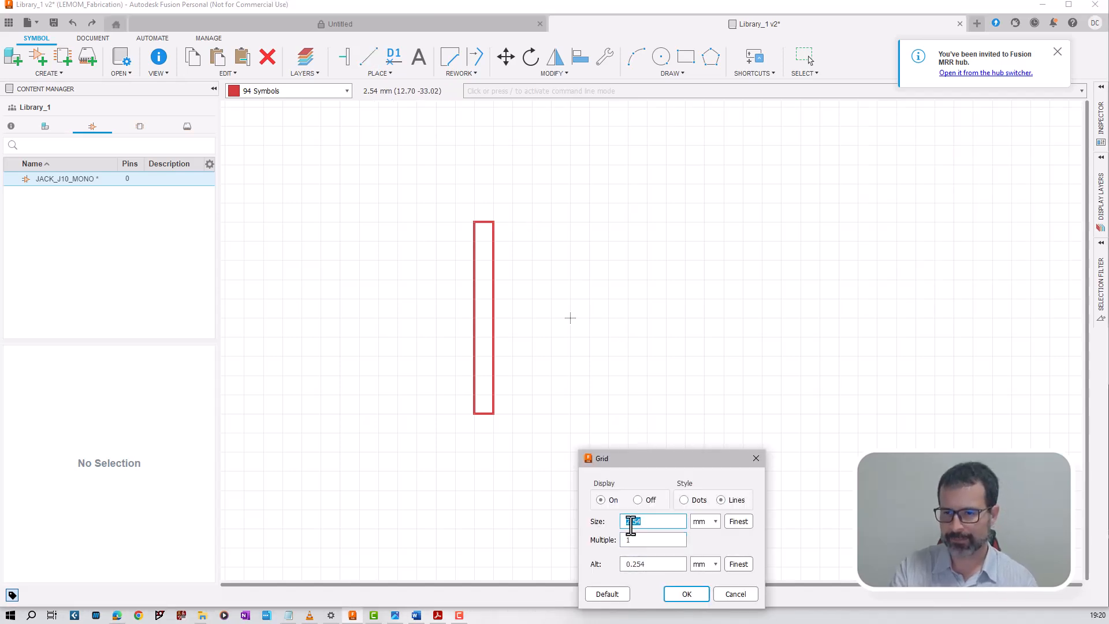
pyautogui.click(628, 564)
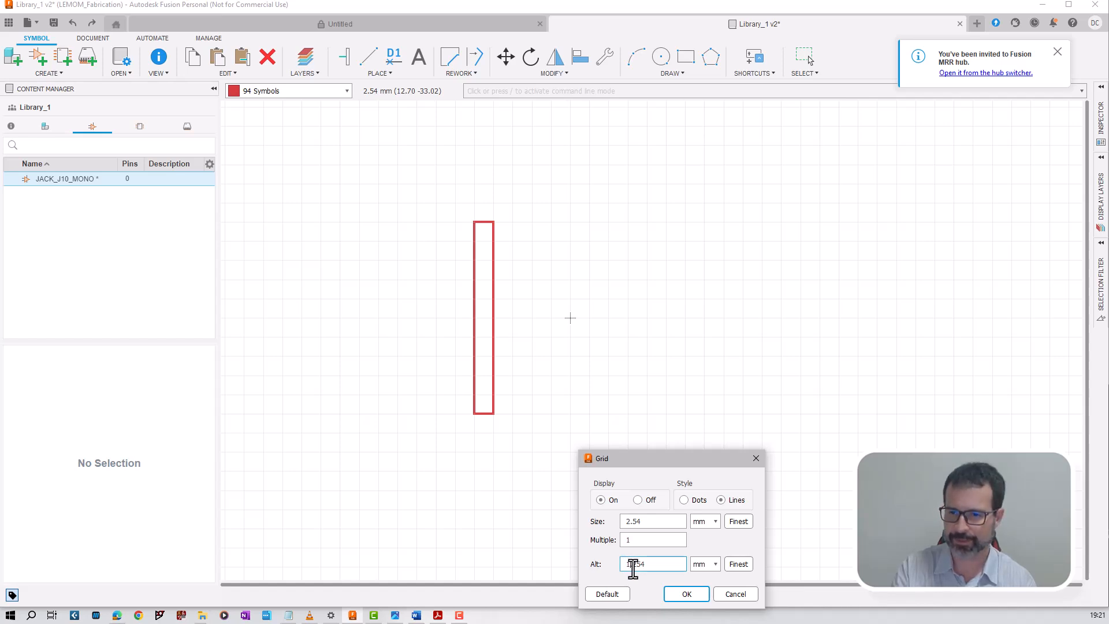
pyautogui.moveTo(633, 569); pyautogui.dragTo(650, 566)
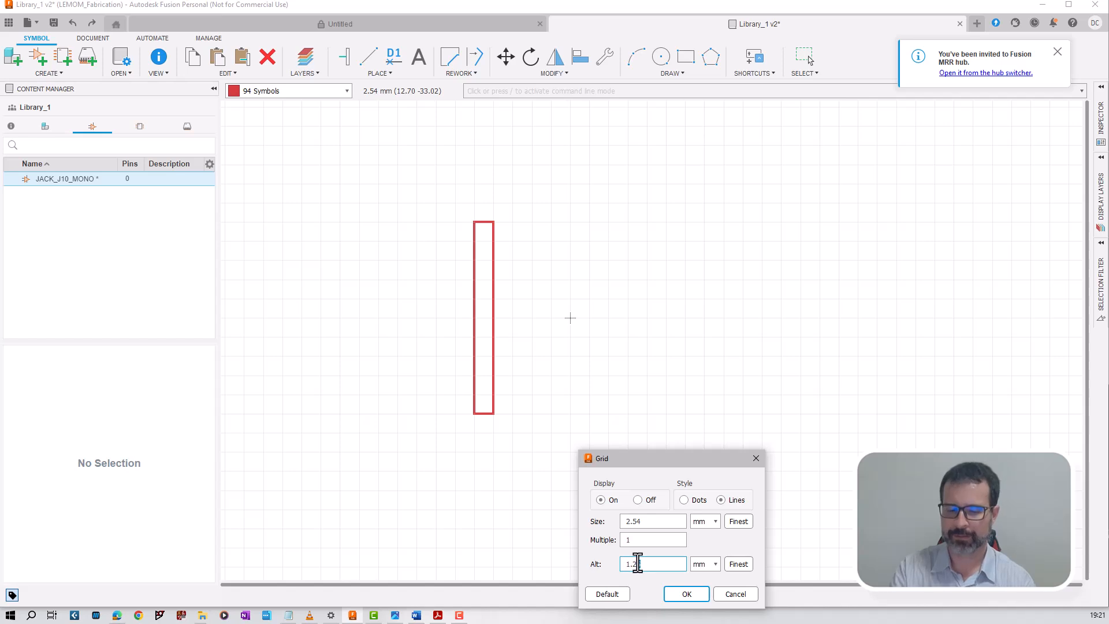
pyautogui.click(684, 597)
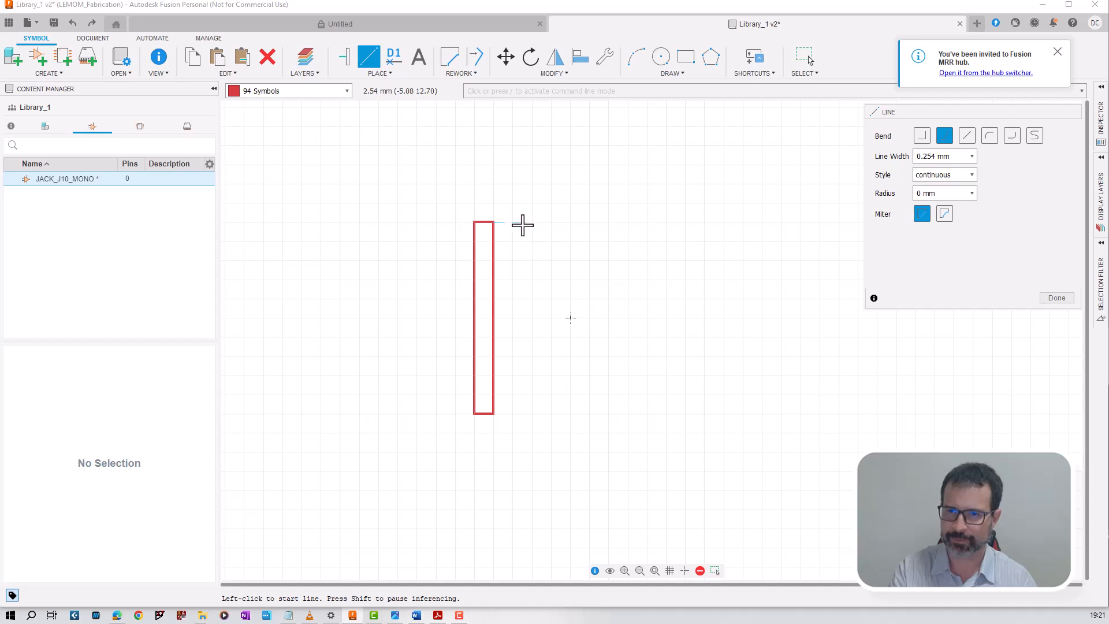
pyautogui.scroll(1, 518, 223)
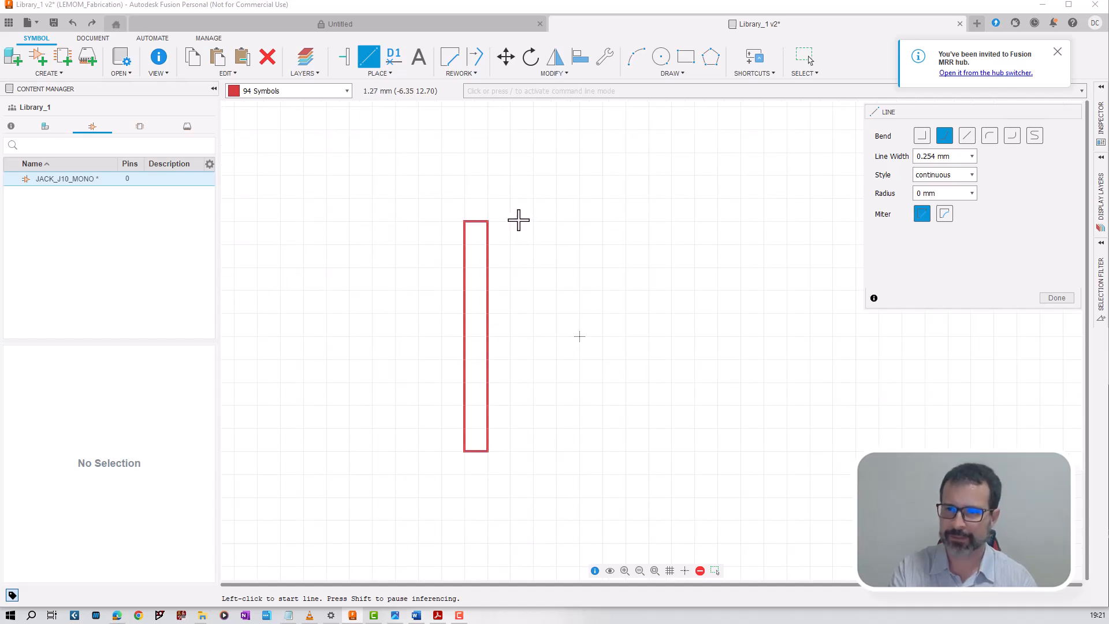
# Draw the upper contact with straight segments: a V about 2.54 mm wide and deep, continuing into a horizontal line about 11.43 mm long.
pyautogui.click(522, 222)
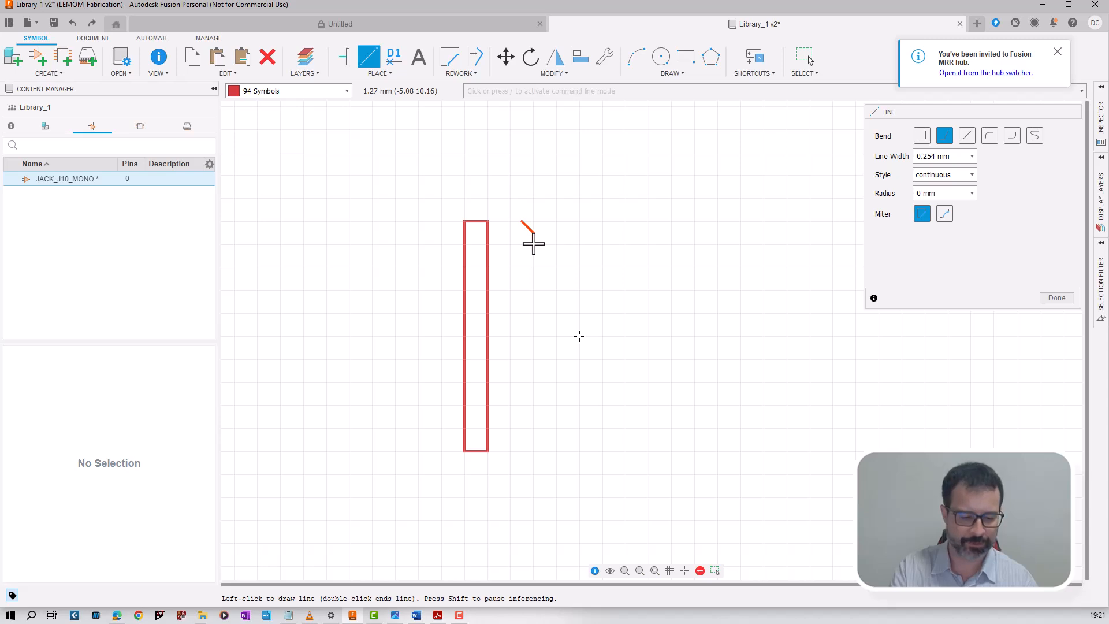
pyautogui.keyDown('ctrl'); pyautogui.rightClick(533, 243); pyautogui.keyUp('ctrl')
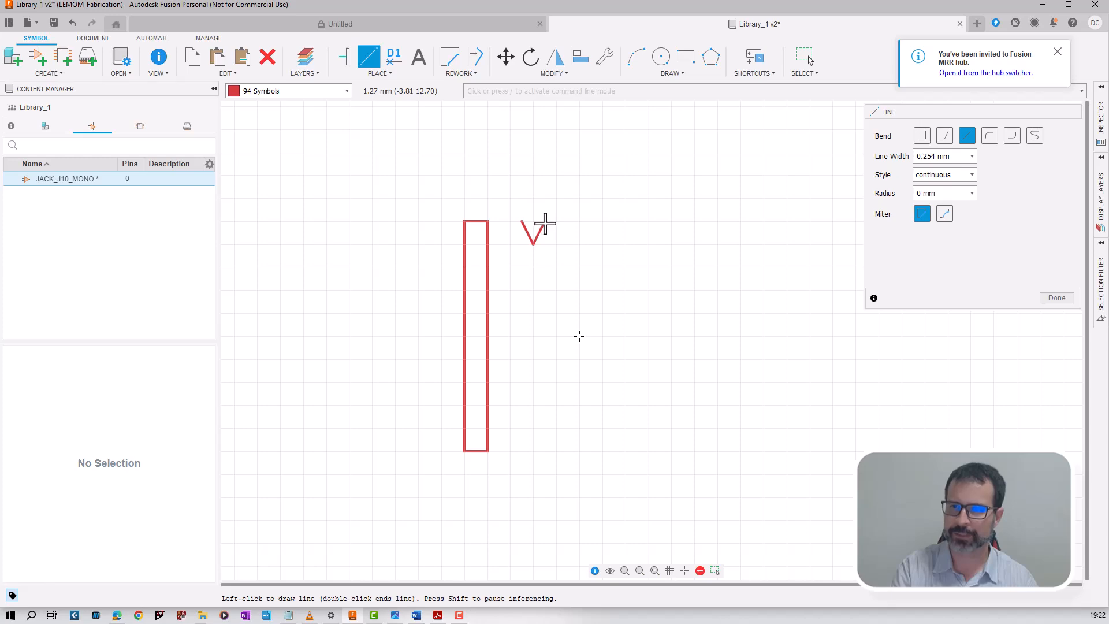
pyautogui.scroll(2, 535, 221)
pyautogui.scroll(-5, 498, 228)
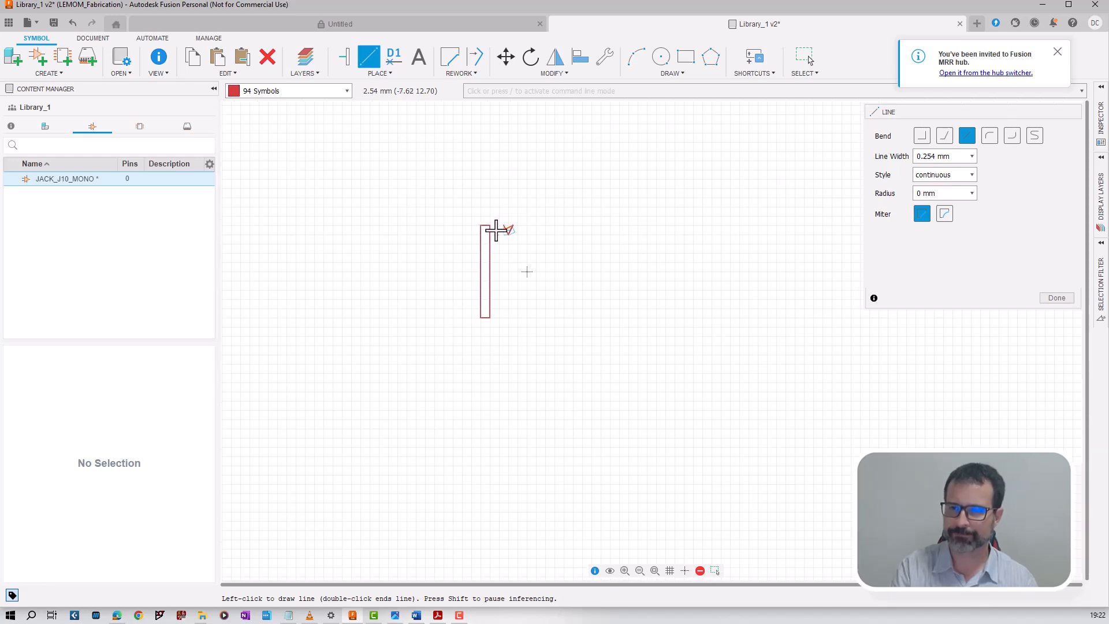
pyautogui.scroll(-2, 530, 231)
pyautogui.scroll(4, 529, 231)
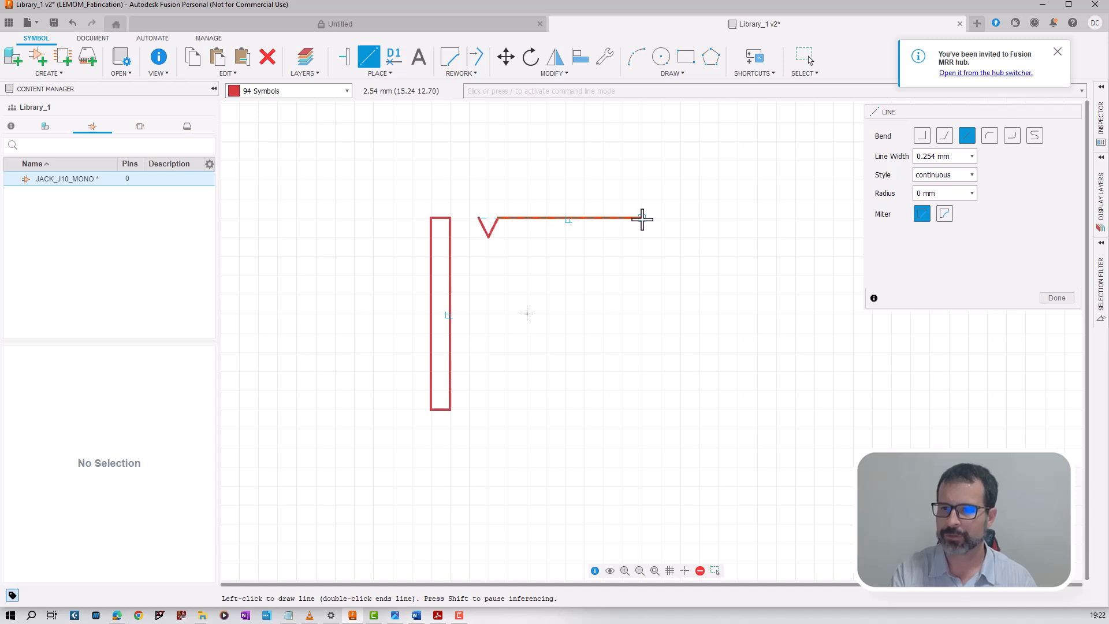
pyautogui.doubleClick(586, 217)
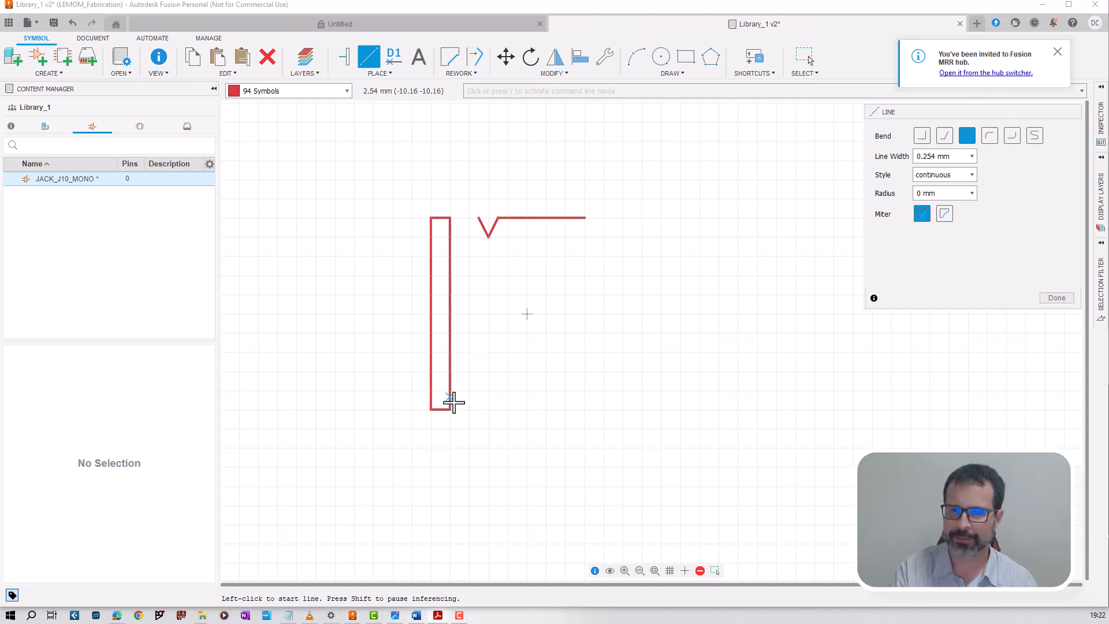
# Draw the lower contact line from the body's lower corner and two inner horizontal lines about 7.62 mm long, all ending below the upper contact's end.
pyautogui.click(451, 410)
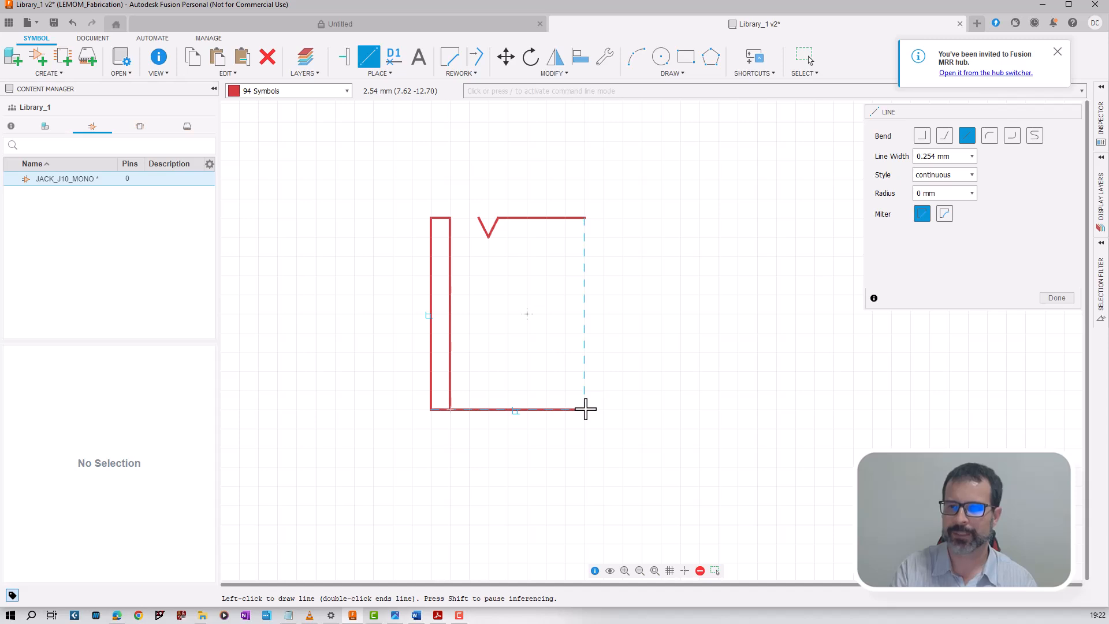
pyautogui.doubleClick(585, 410)
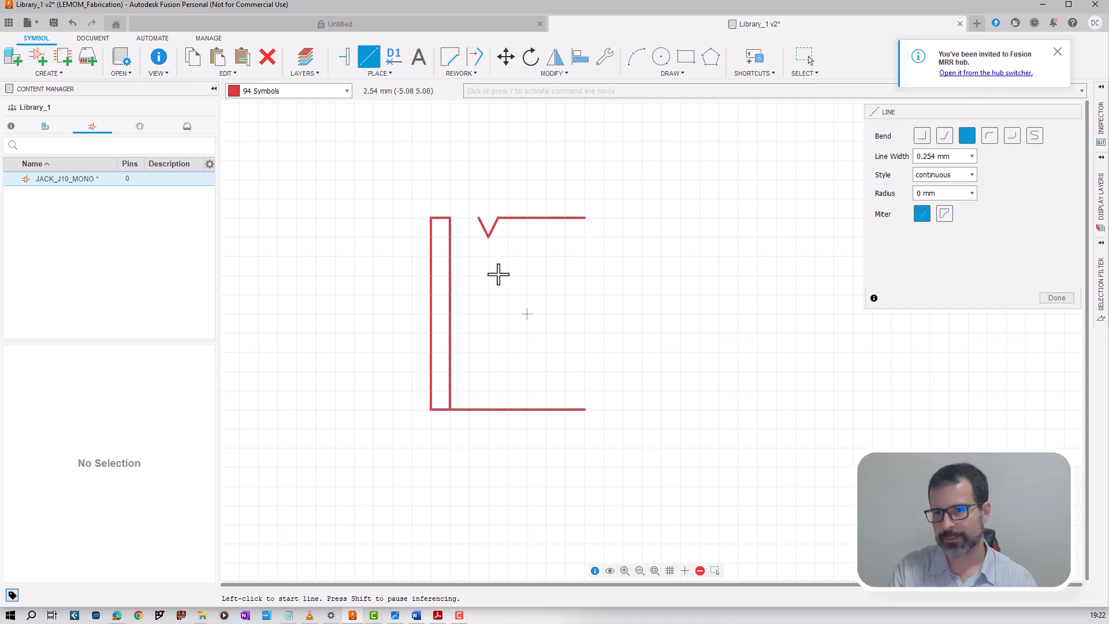
pyautogui.click(528, 287)
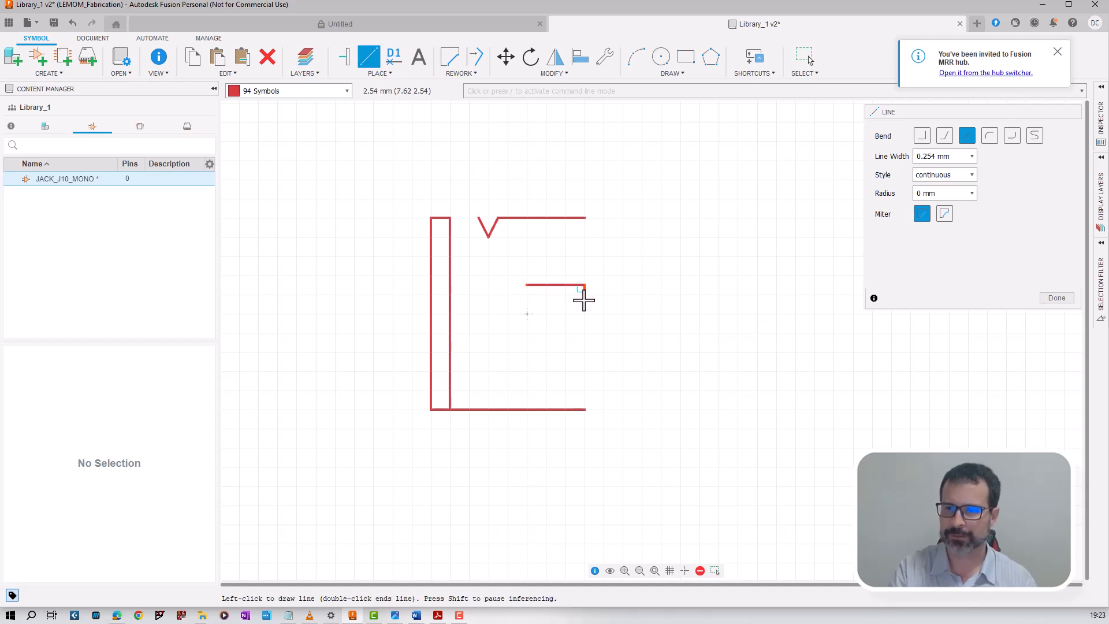
pyautogui.doubleClick(584, 285)
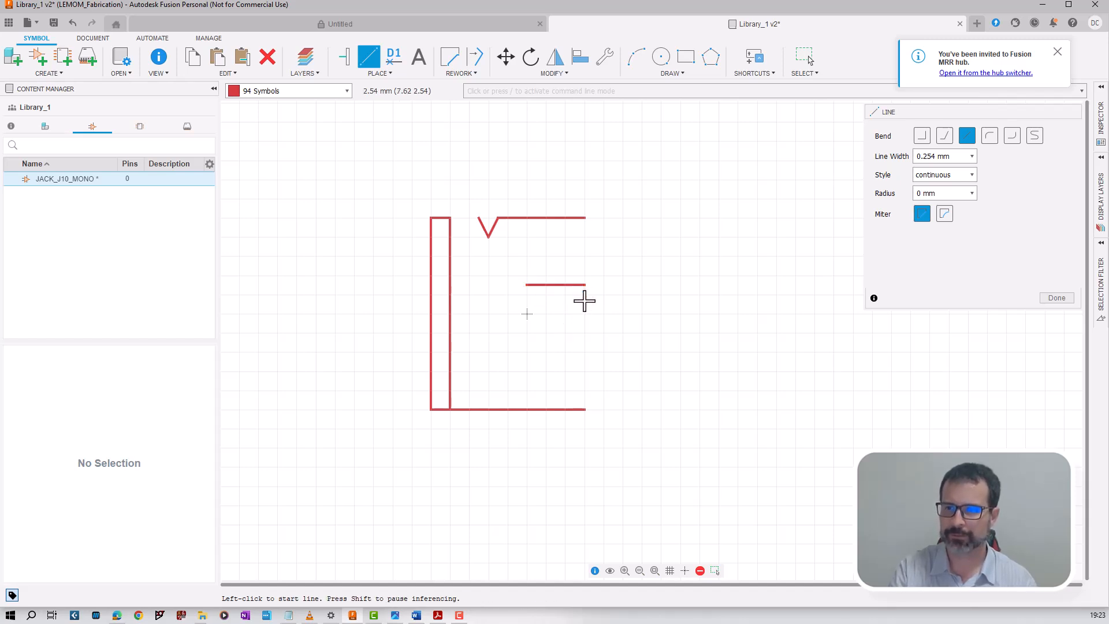
pyautogui.click(526, 344)
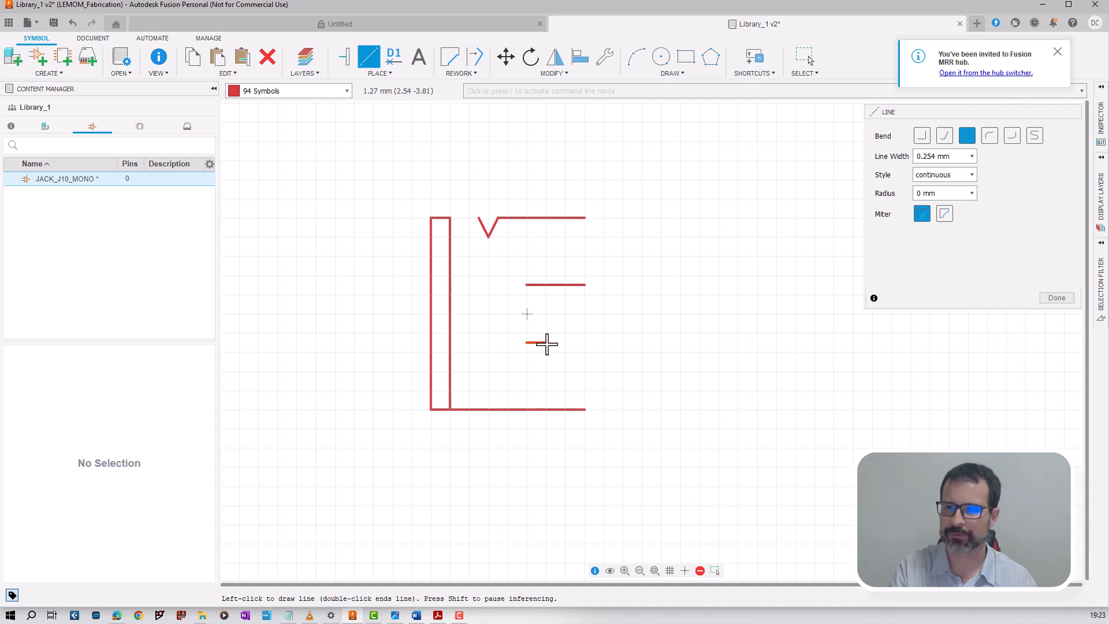
pyautogui.doubleClick(585, 343)
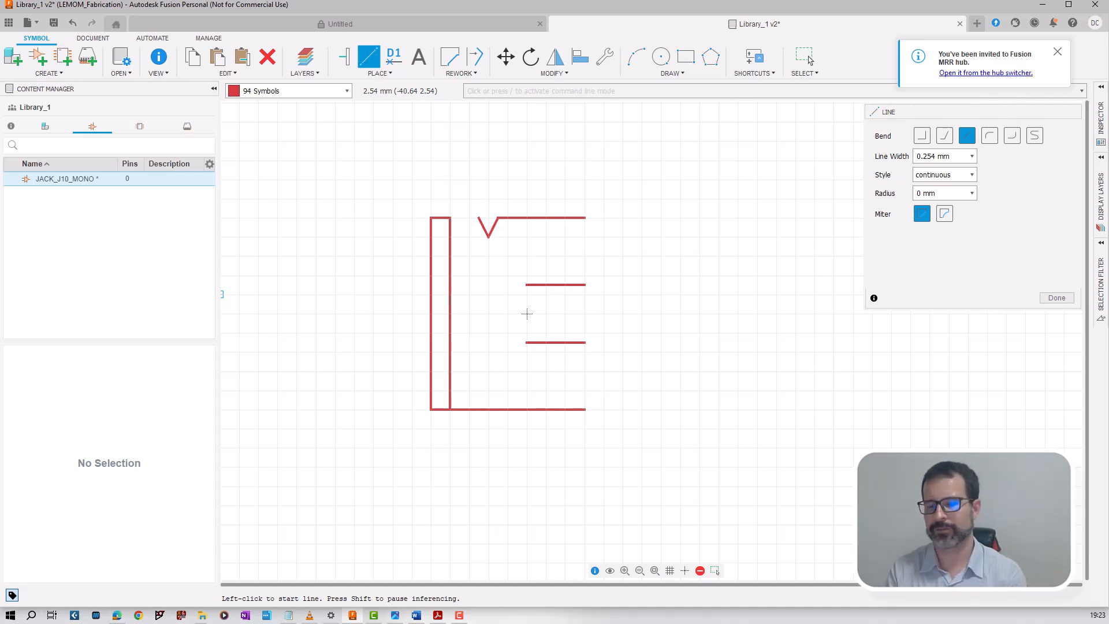
# Draw triangular arrowheads about 2.54 mm wide touching the upper and lower contact lines, each joined to its inner line by a vertical stem.
pyautogui.click(518, 236)
pyautogui.click(527, 219)
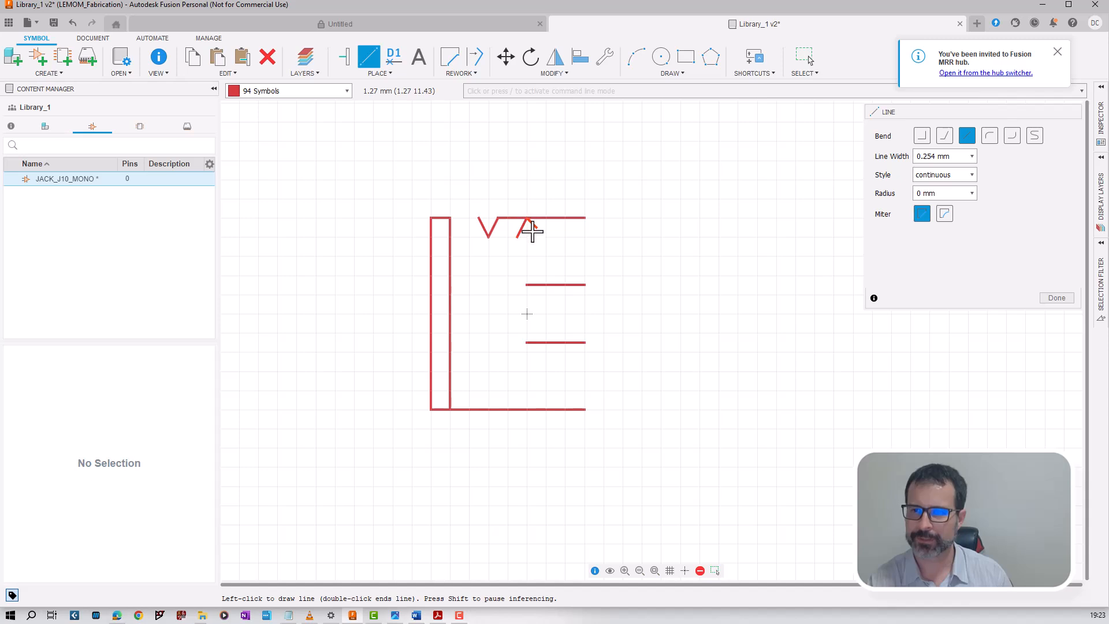
pyautogui.click(536, 237)
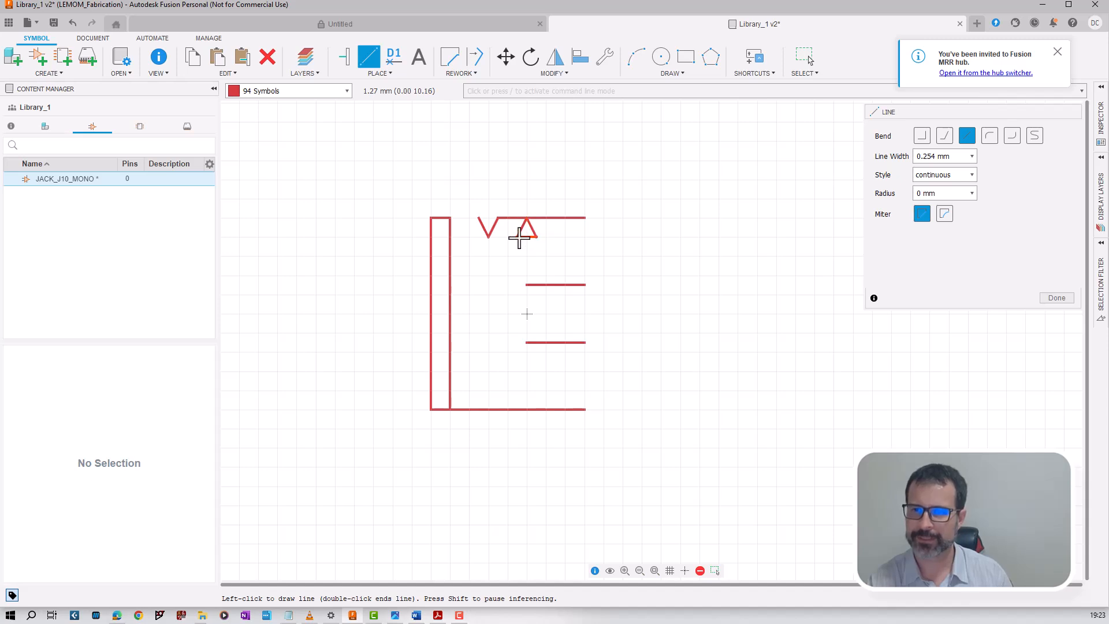
pyautogui.doubleClick(518, 237)
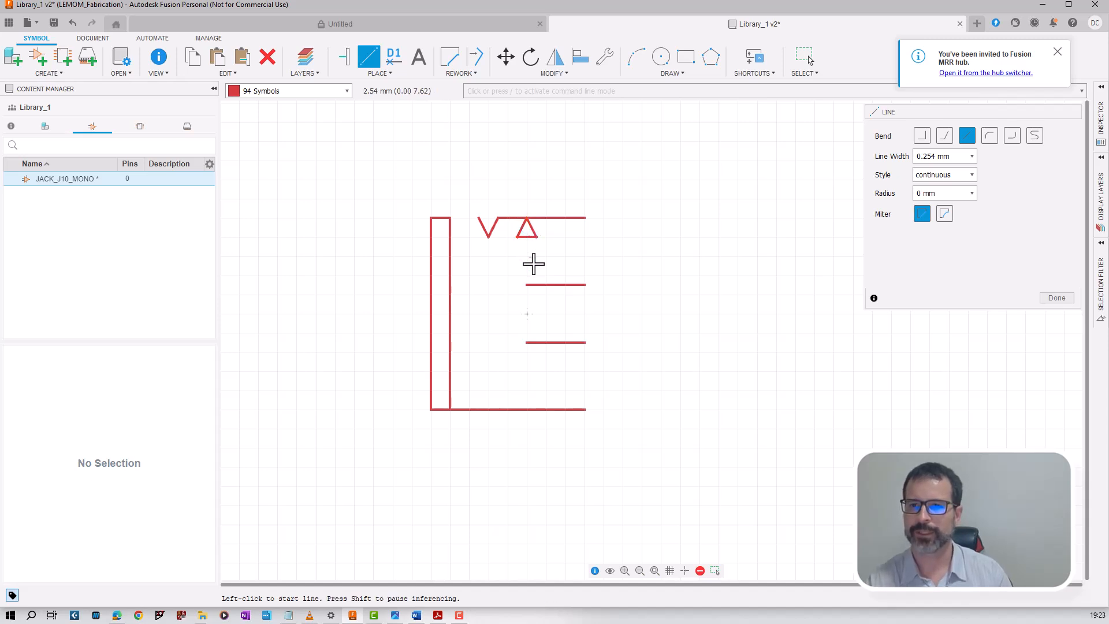
pyautogui.click(526, 285)
pyautogui.click(526, 237)
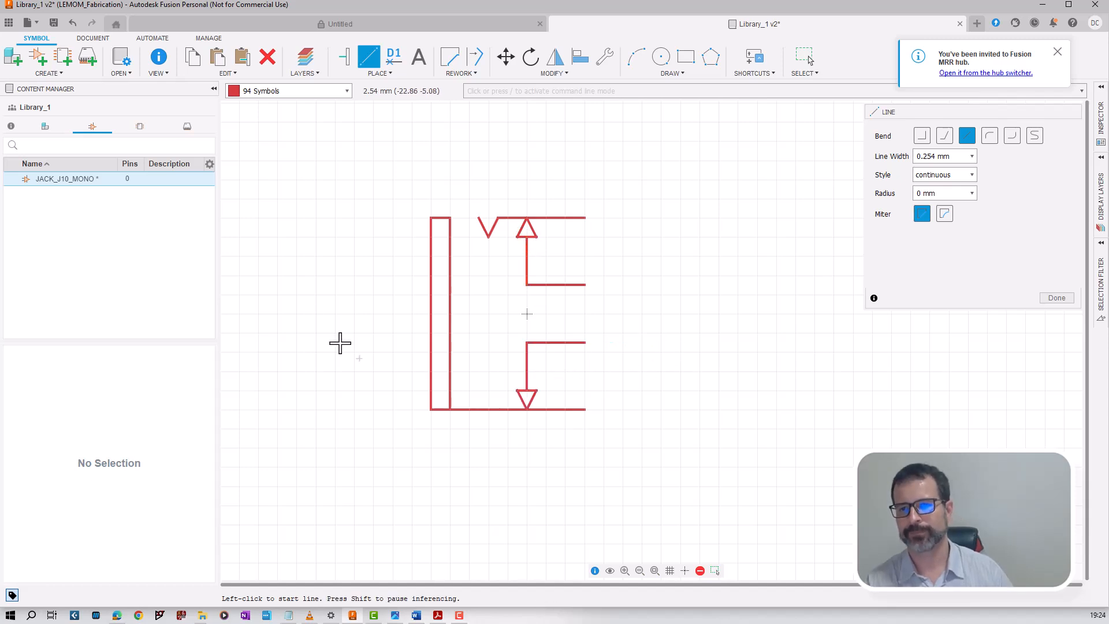
# Finish drawing lines and save the library with the symbol outline as a new version.
pyautogui.scroll(-1, 276, 311)
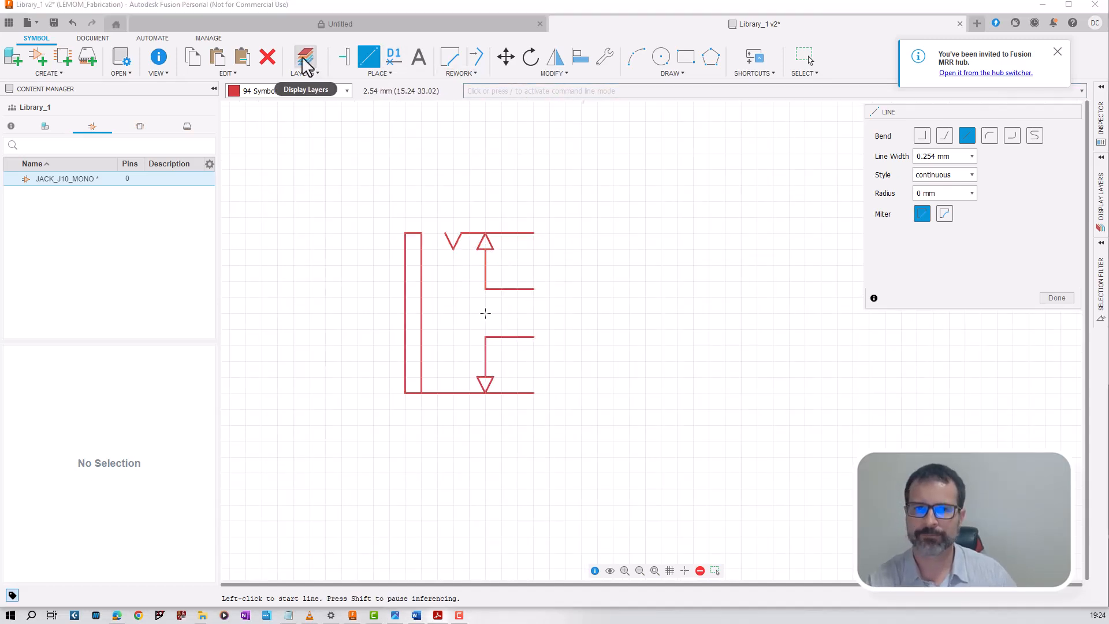
pyautogui.press('Escape')
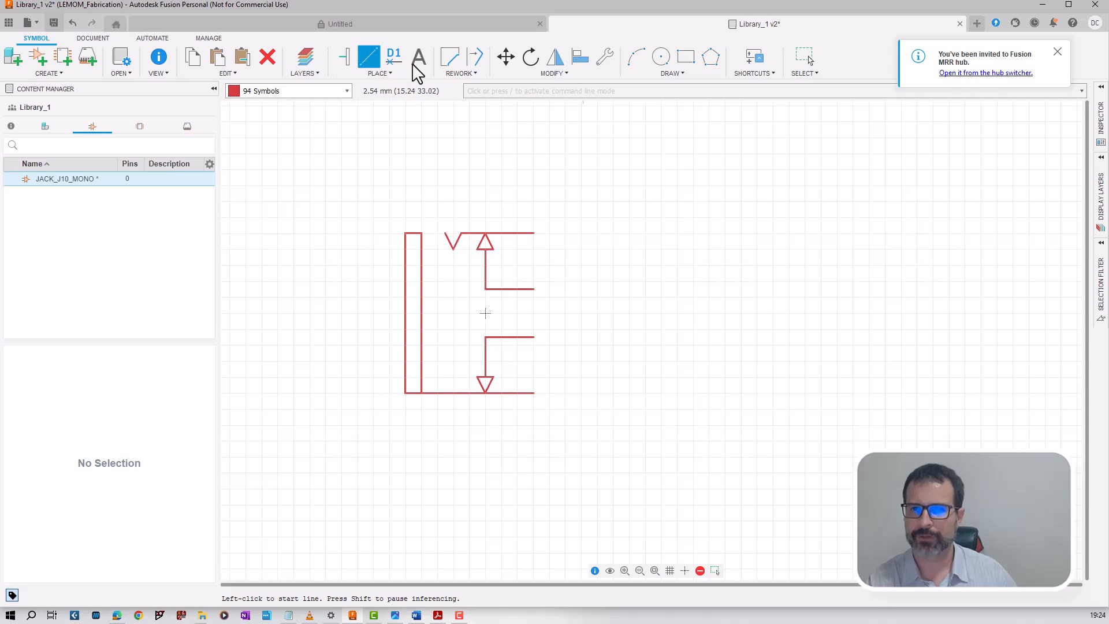
pyautogui.hotkey('ctrl', 's')
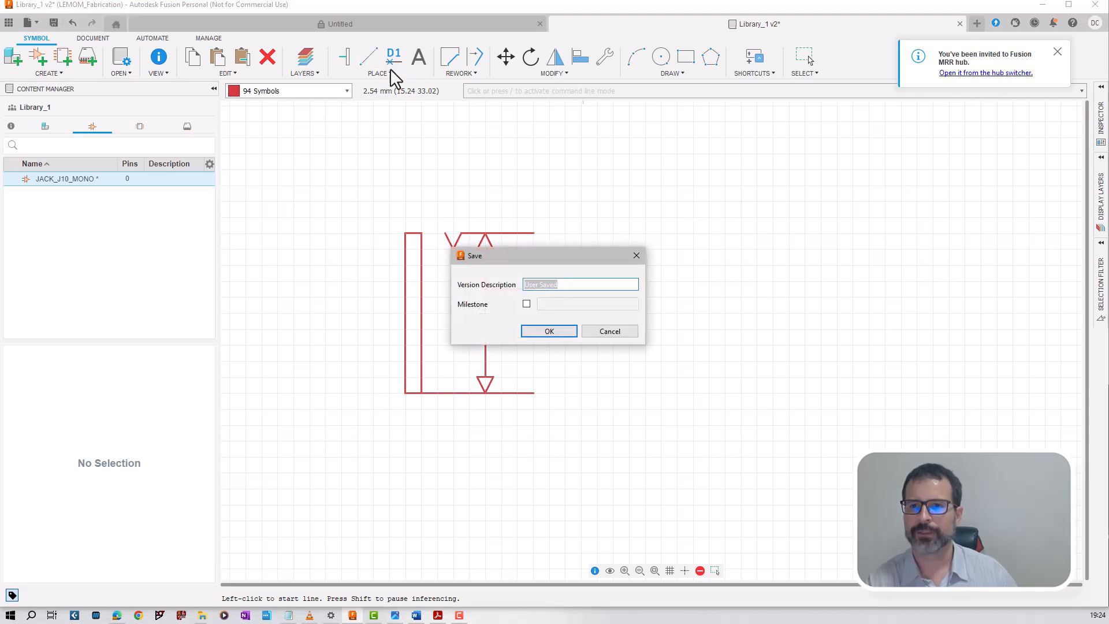
pyautogui.click(555, 333)
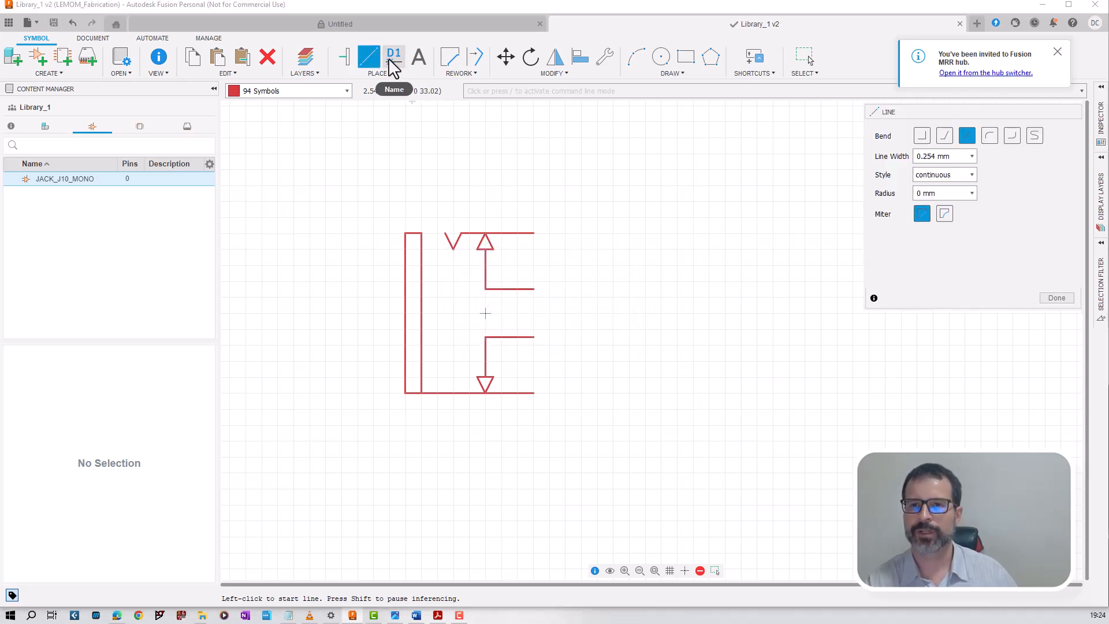
# Start the Pin tool with the pin orientation rotated to 180 degrees, so connection points face away from the jack body.
pyautogui.click(347, 59)
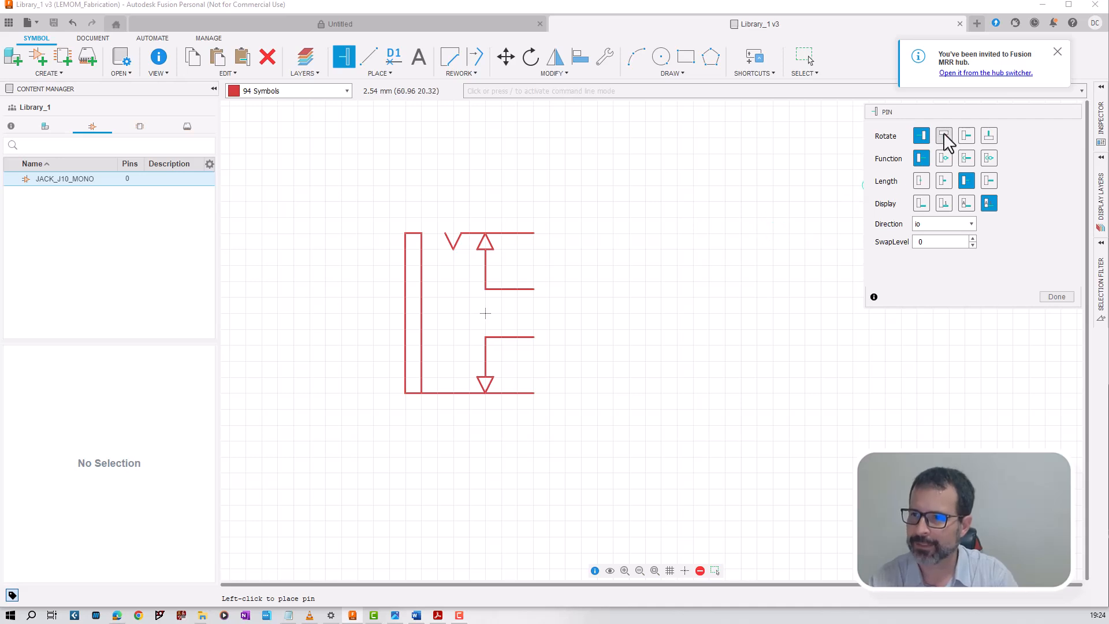
pyautogui.click(967, 136)
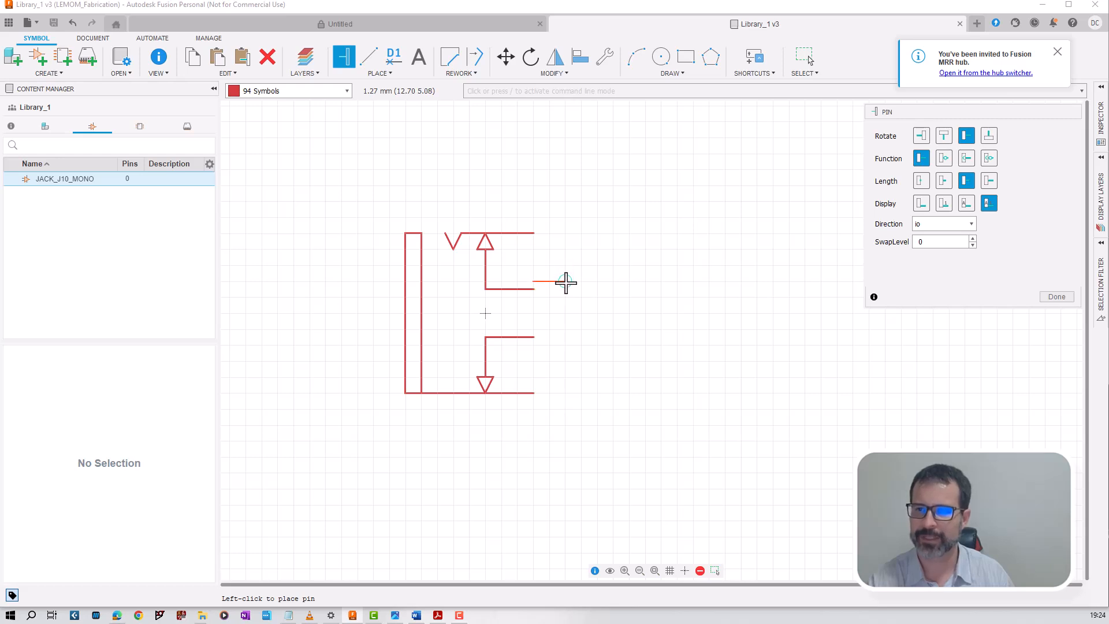
pyautogui.click(670, 570)
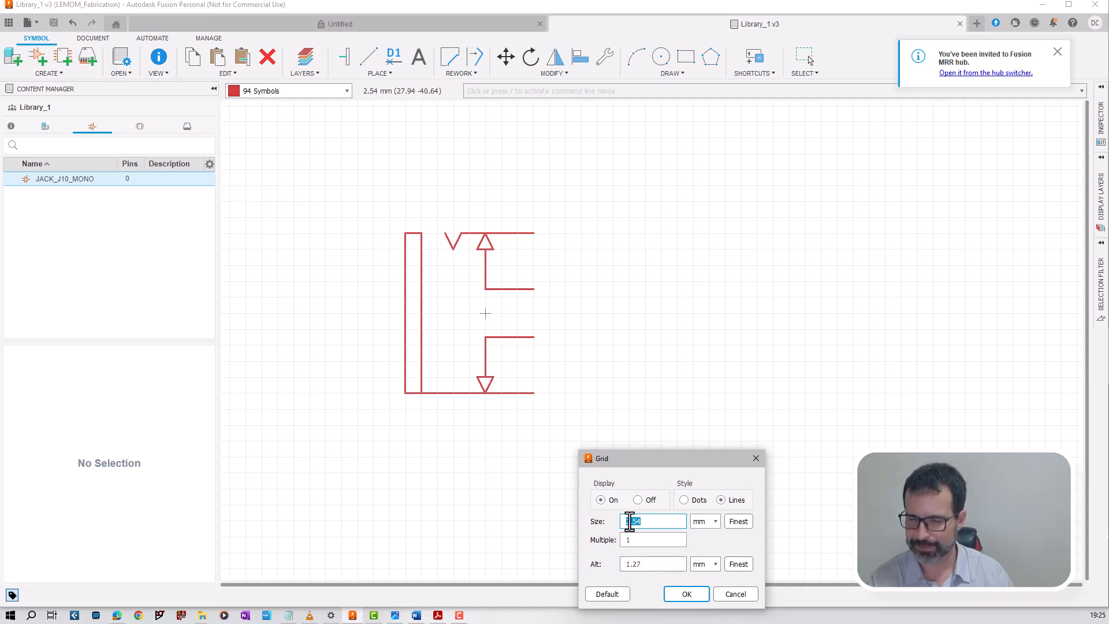
pyautogui.click(635, 563)
pyautogui.write('.27')
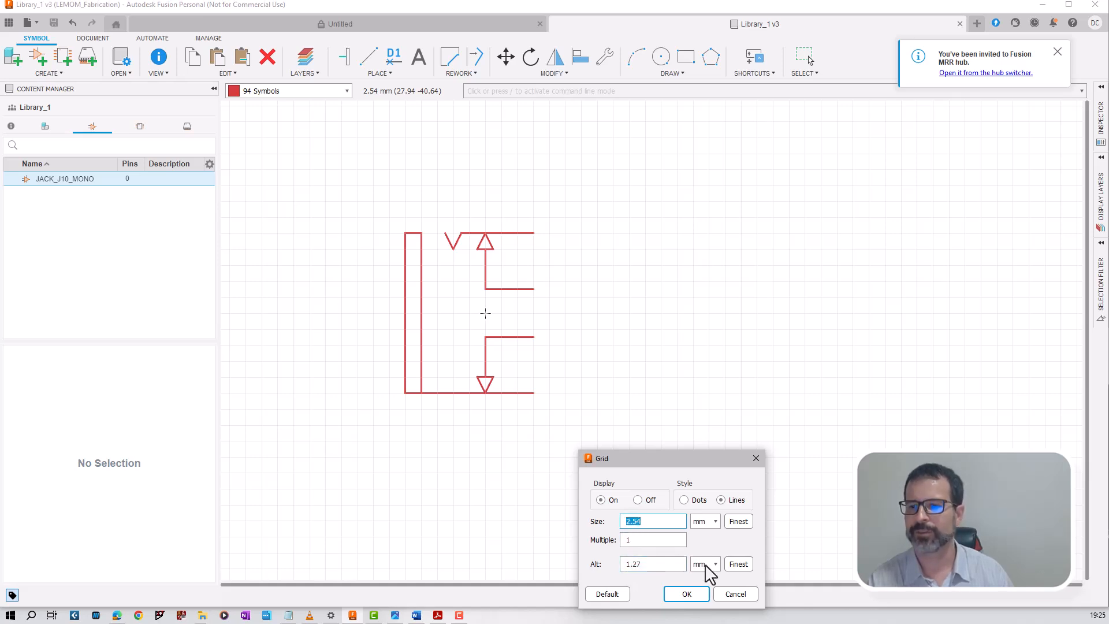
pyautogui.click(729, 595)
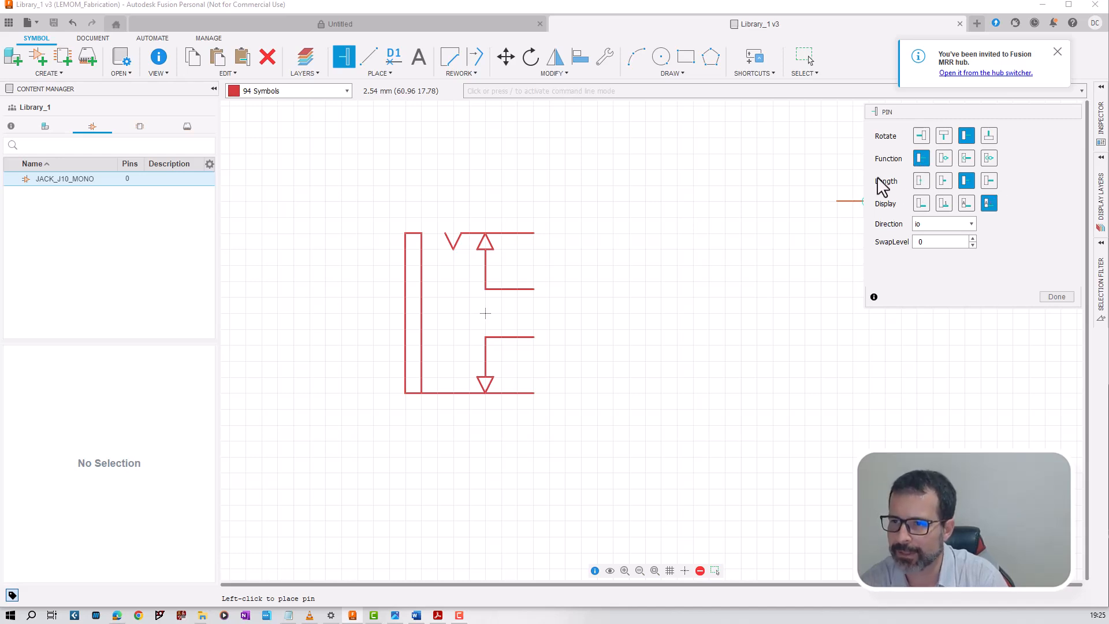
# Place four long pins with direction io and swap level 2 at the open ends of the four contact lines.
pyautogui.click(990, 183)
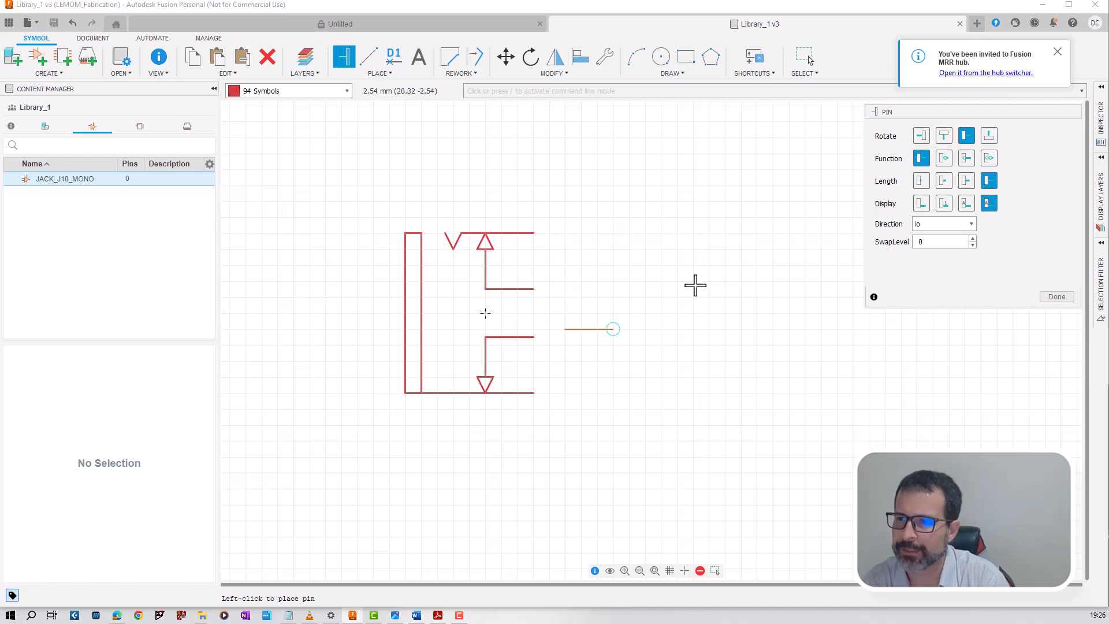
pyautogui.click(971, 225)
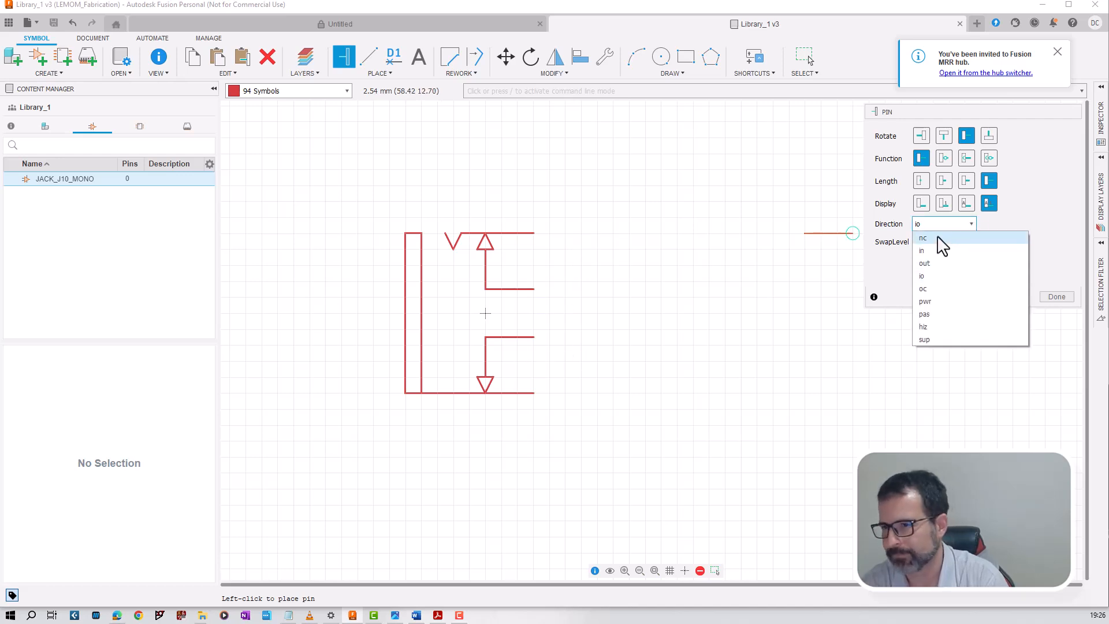
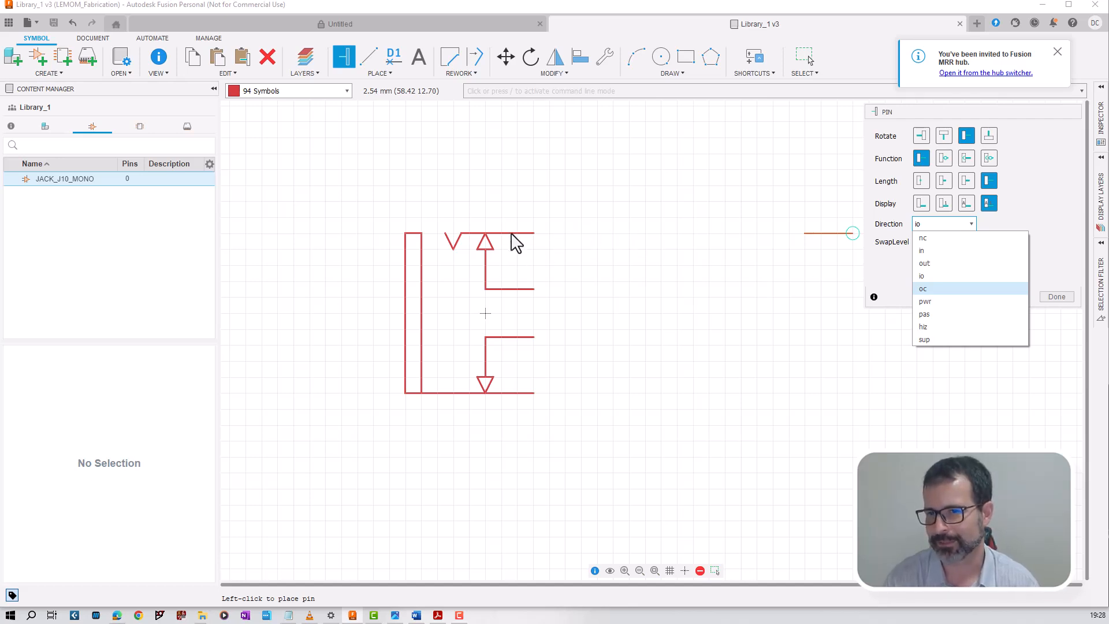
pyautogui.click(926, 277)
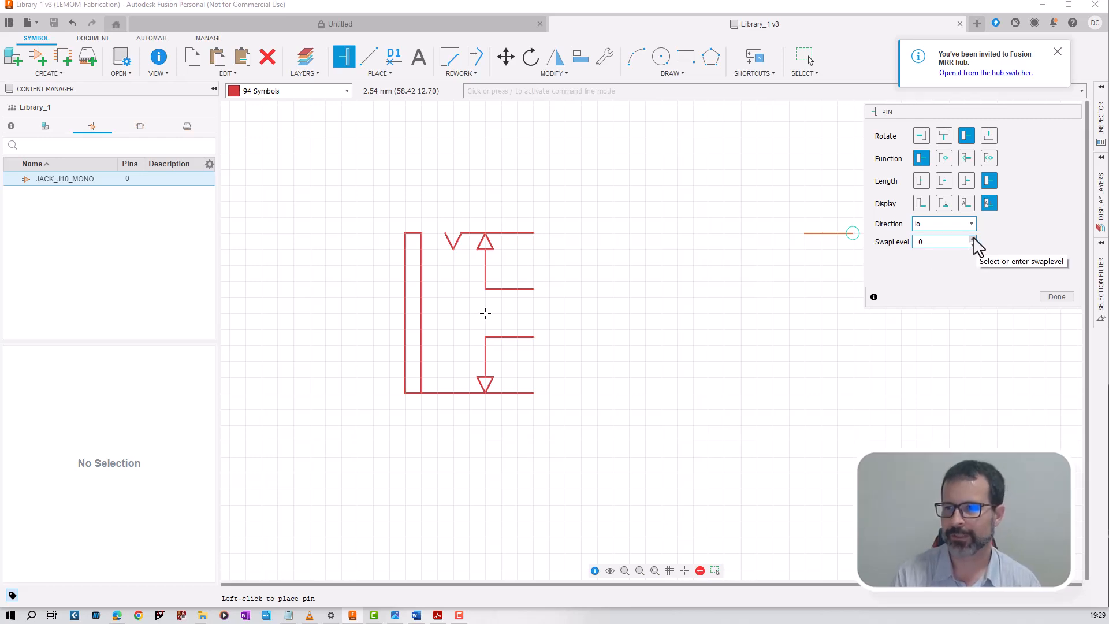
pyautogui.click(949, 247)
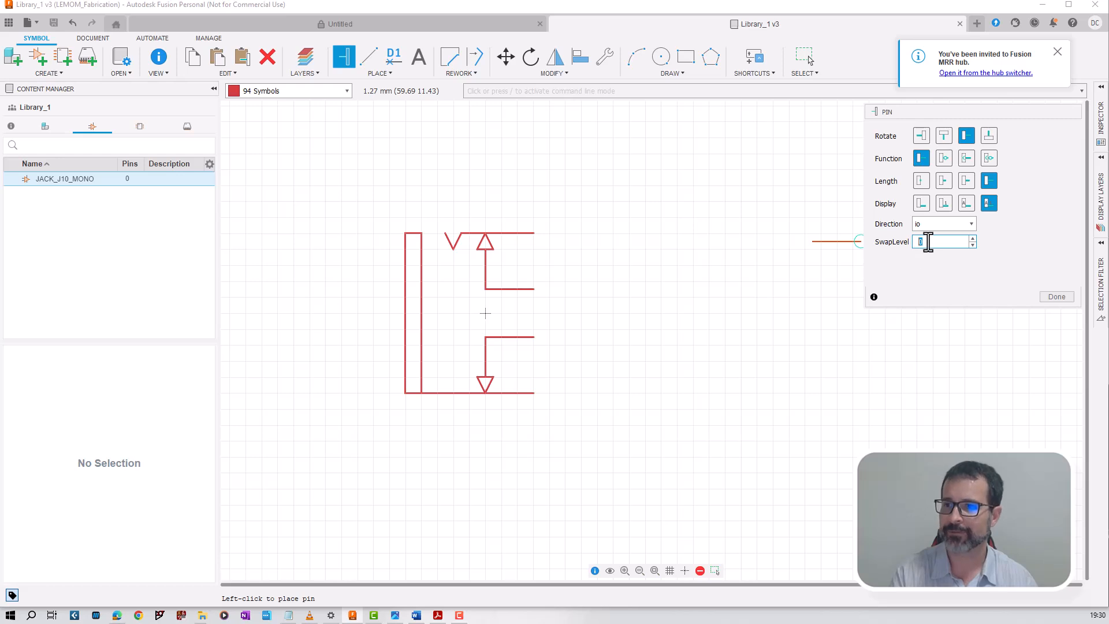
pyautogui.click(973, 239)
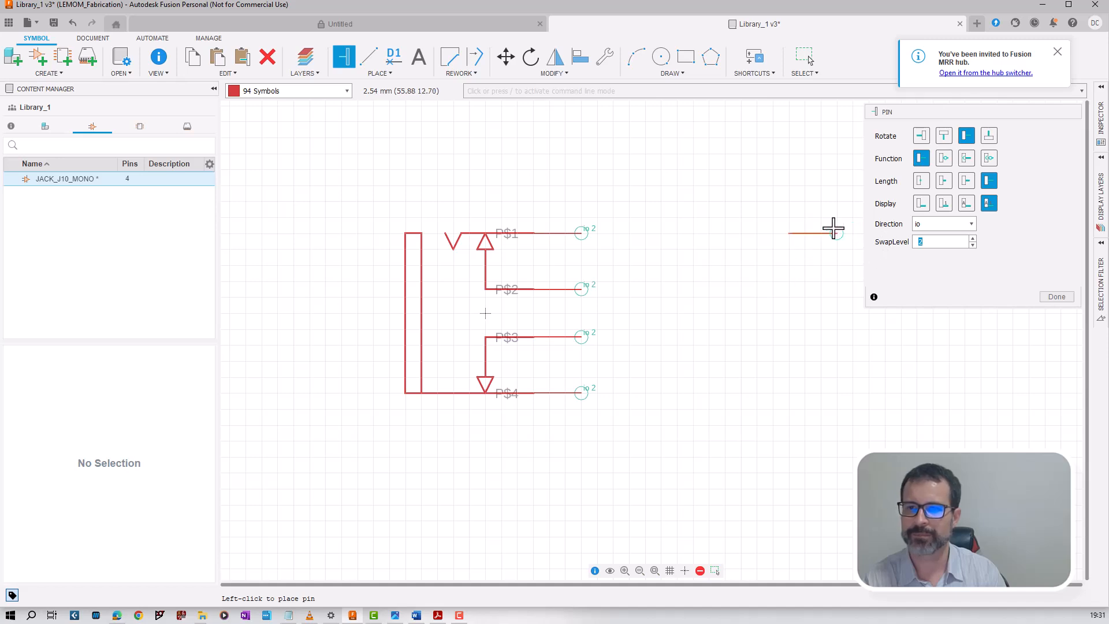
pyautogui.click(1054, 297)
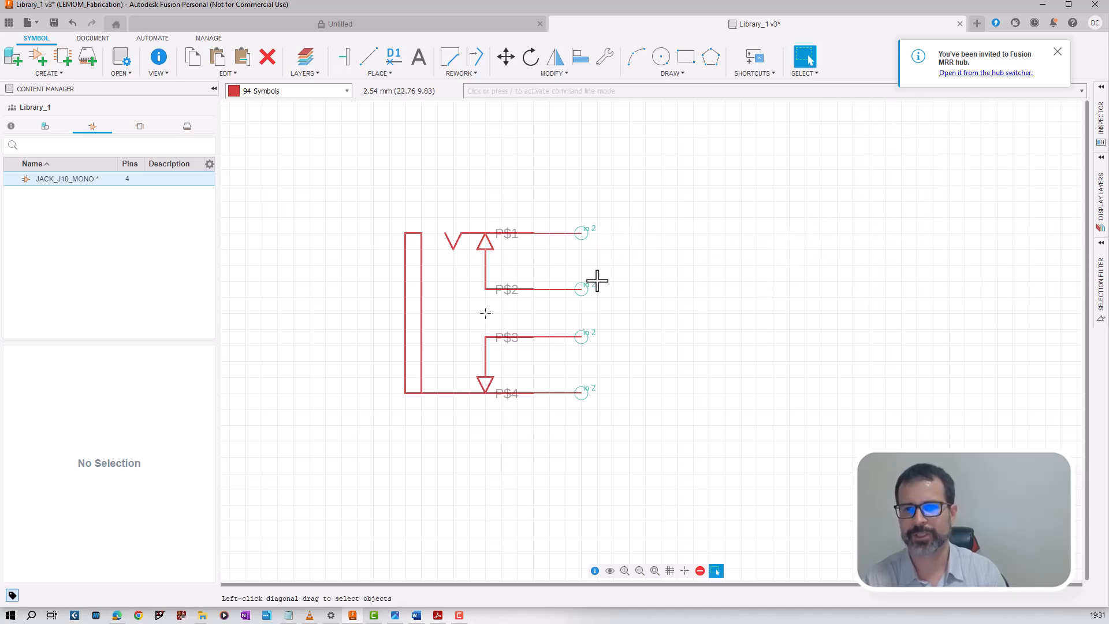
# Open the pin properties and set the swap level of all four pins to 0.
pyautogui.rightClick(576, 233)
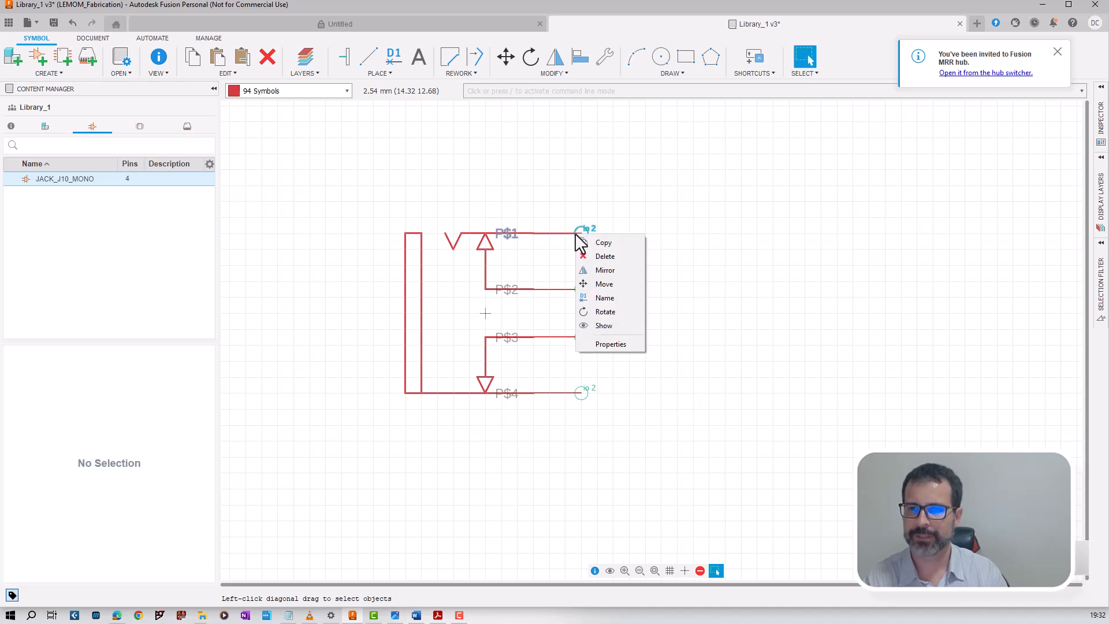
pyautogui.click(565, 231)
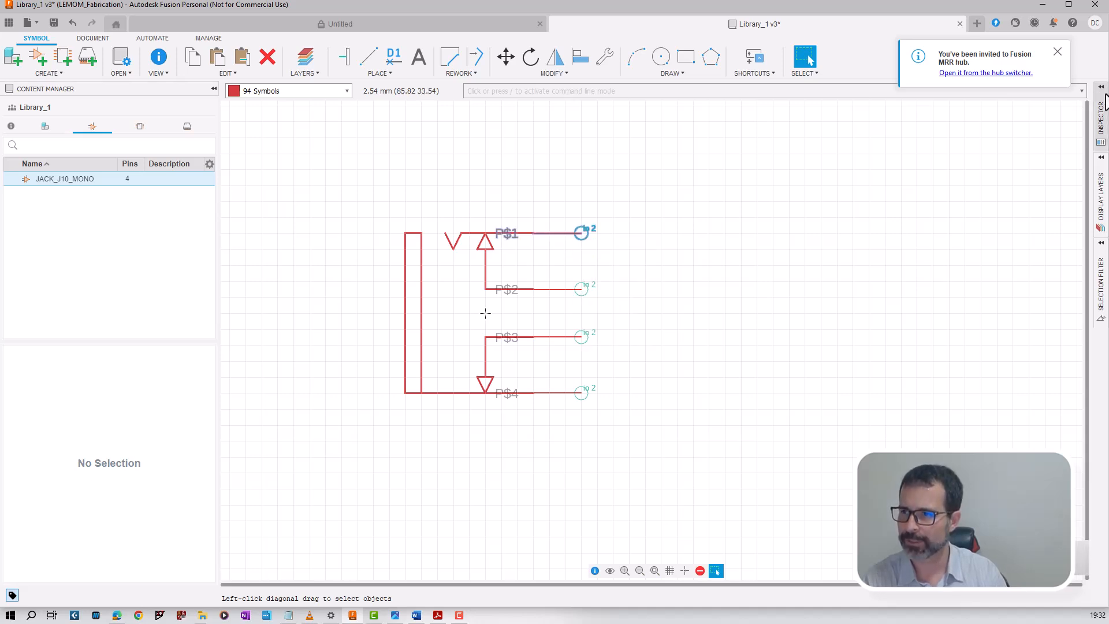
pyautogui.click(1058, 56)
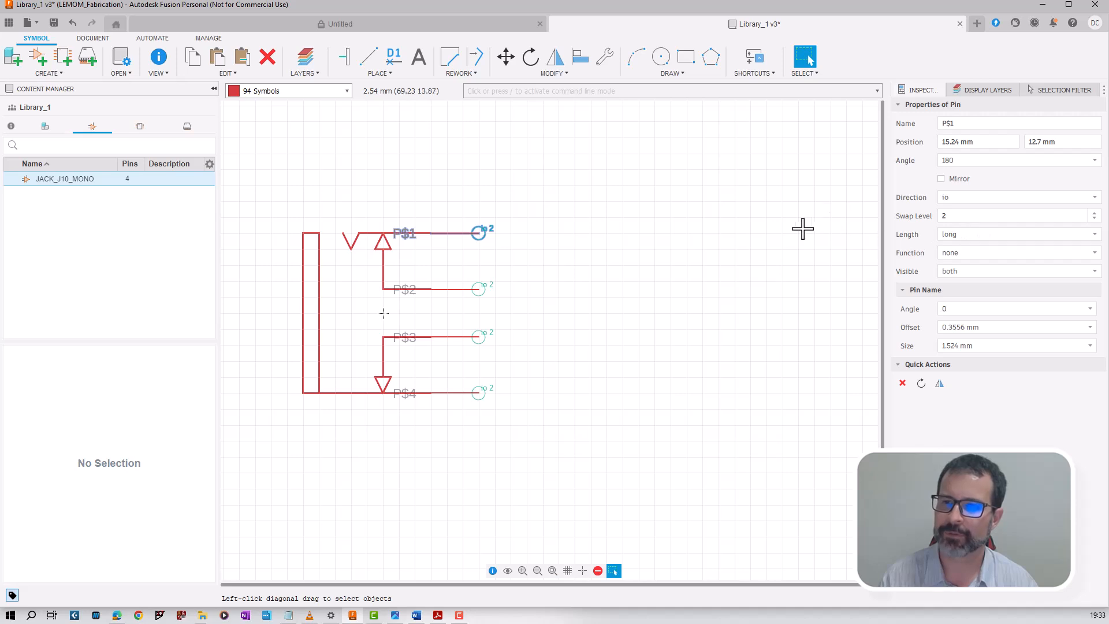
pyautogui.click(1095, 213)
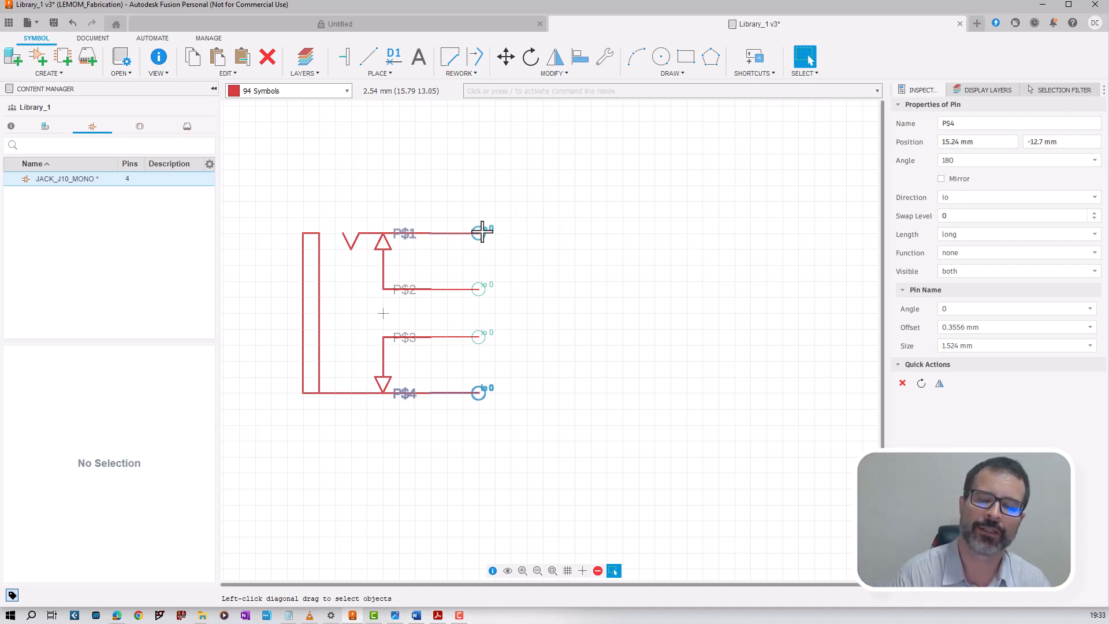
pyautogui.write('P')
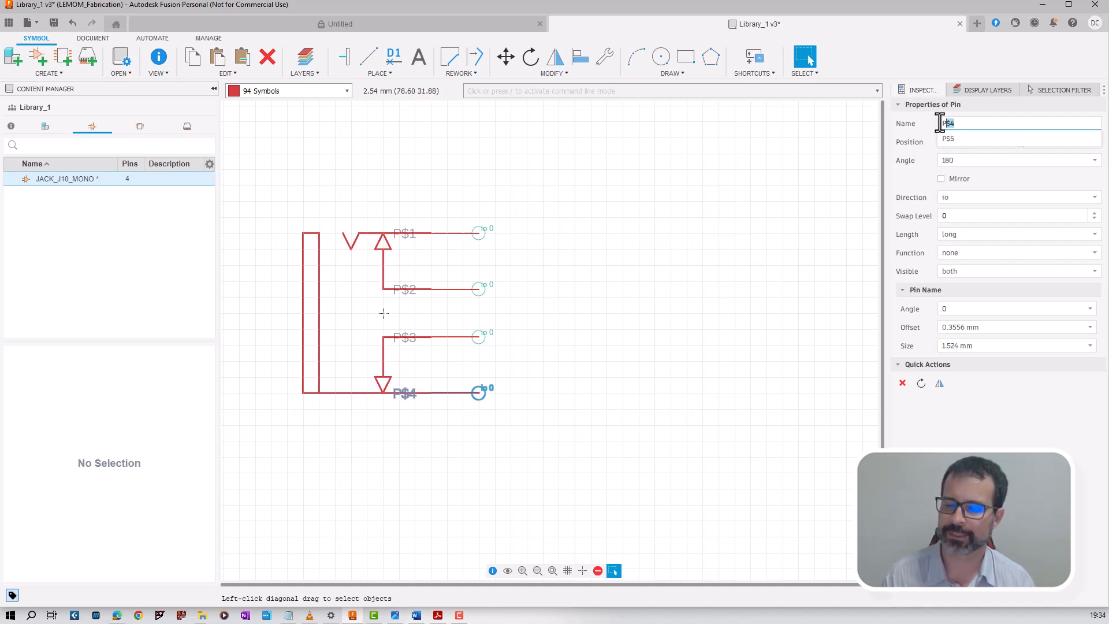
pyautogui.write('TO')
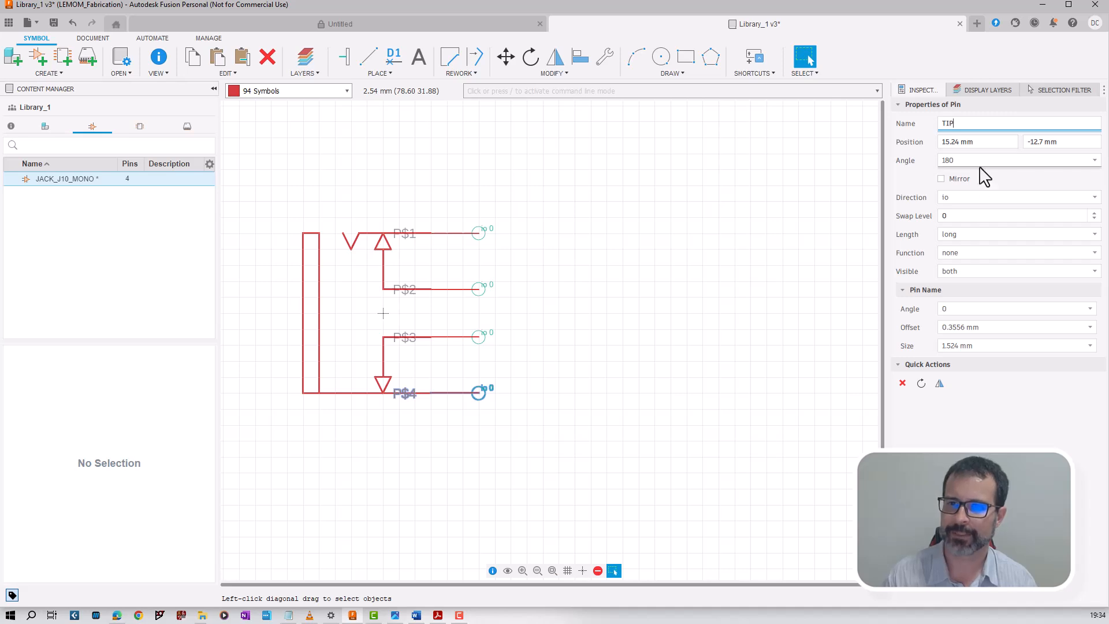
pyautogui.click(980, 144)
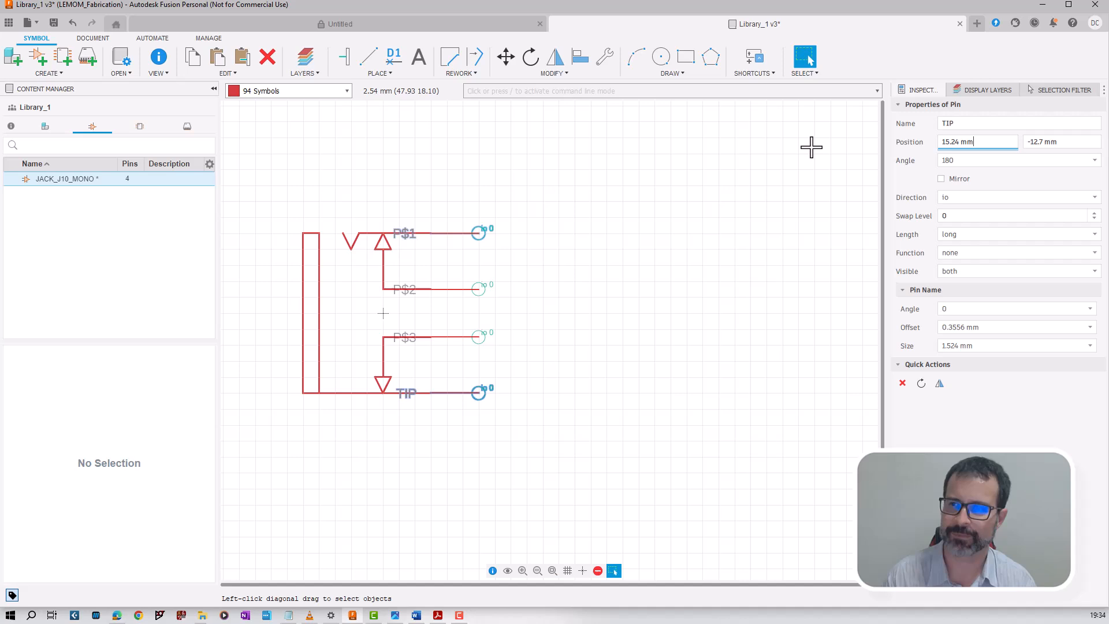
# Name the lowest pin of the jack symbol SLV and the uppermost pin TIP.
pyautogui.doubleClick(948, 119)
pyautogui.write('SLV')
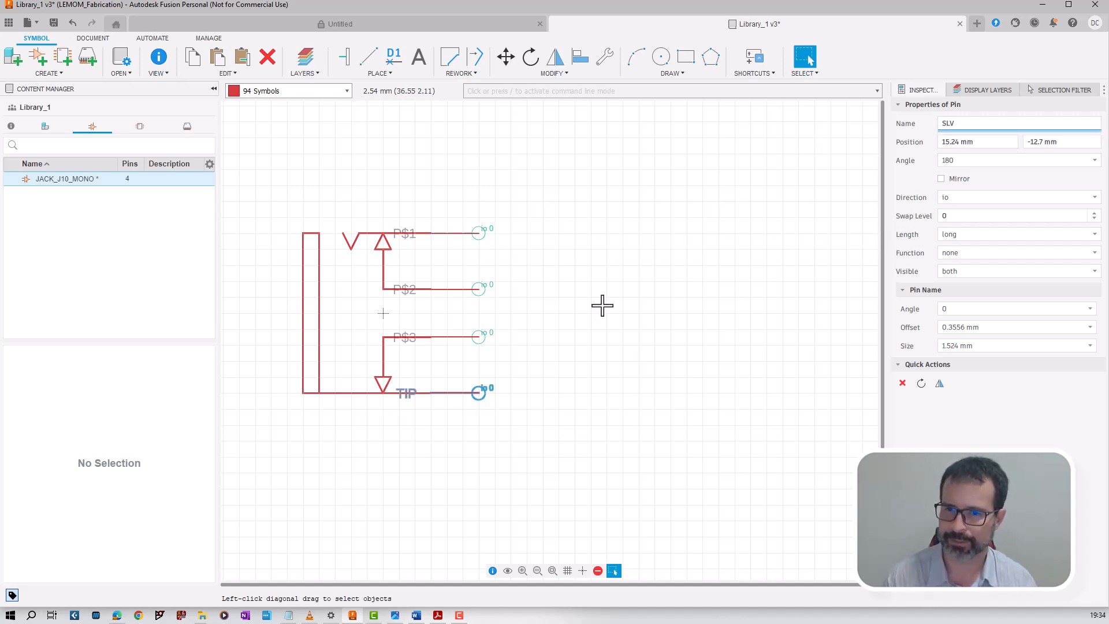
pyautogui.click(442, 234)
pyautogui.click(442, 234)
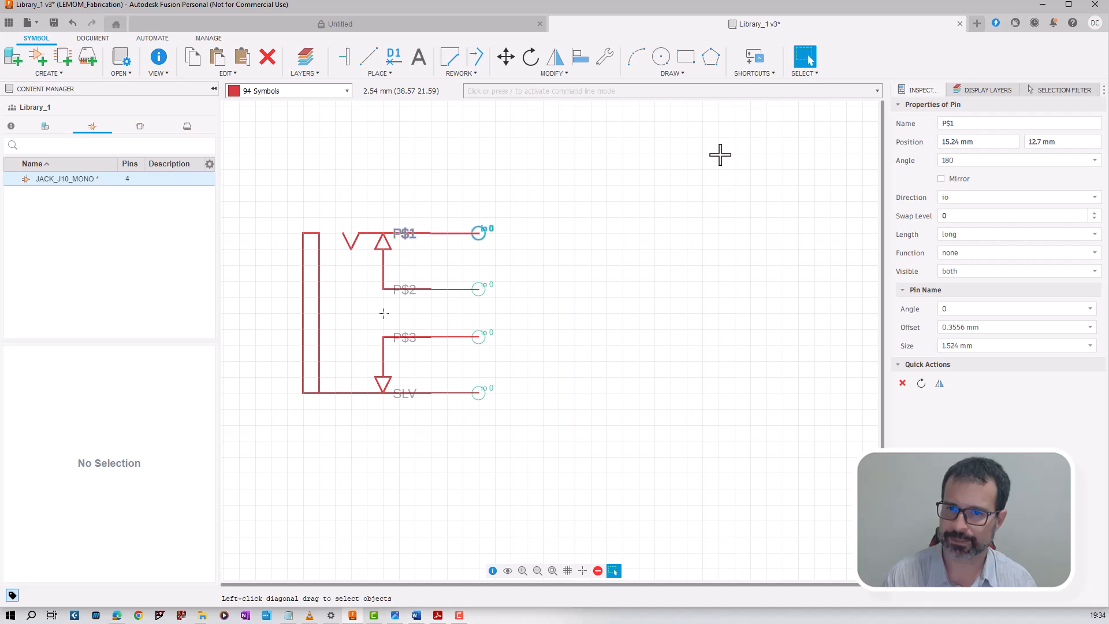
pyautogui.click(950, 123)
pyautogui.write('T')
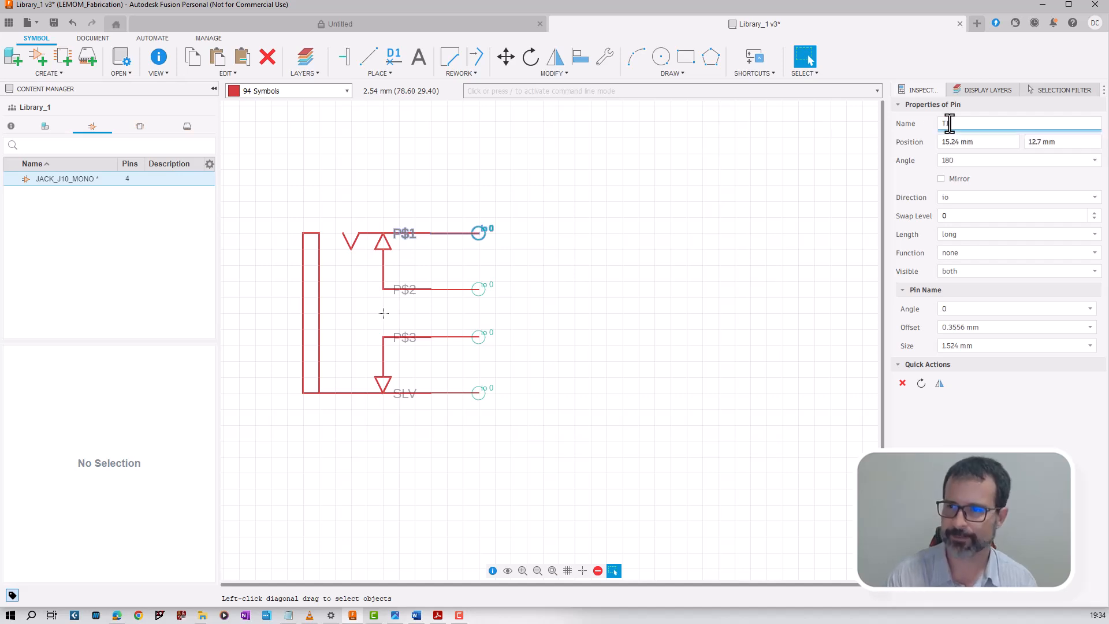
pyautogui.write('IP')
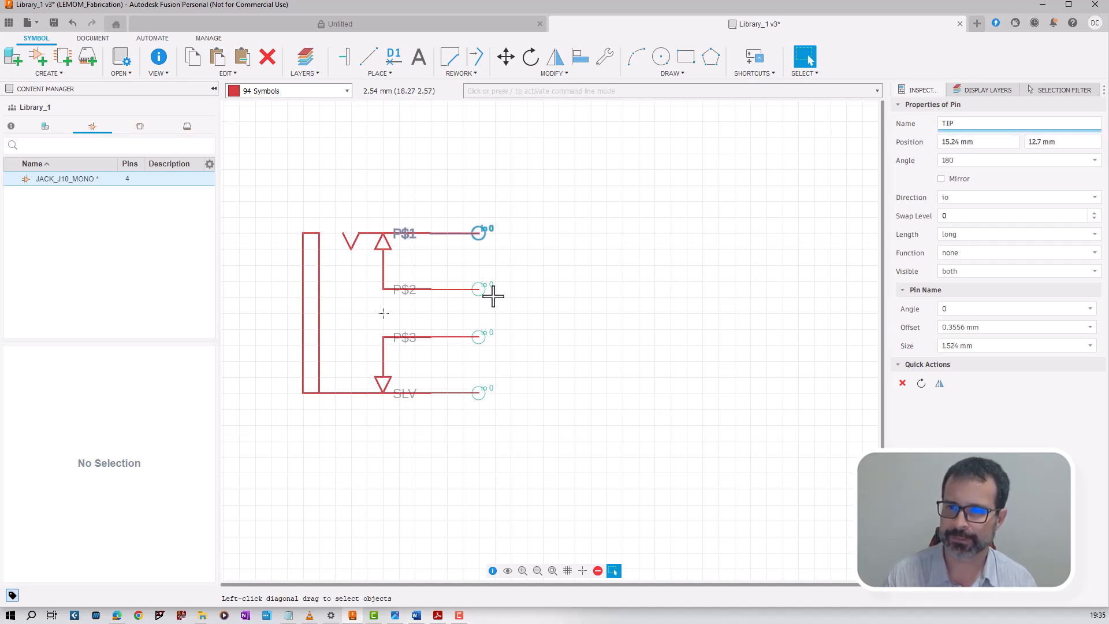
pyautogui.press('Return')
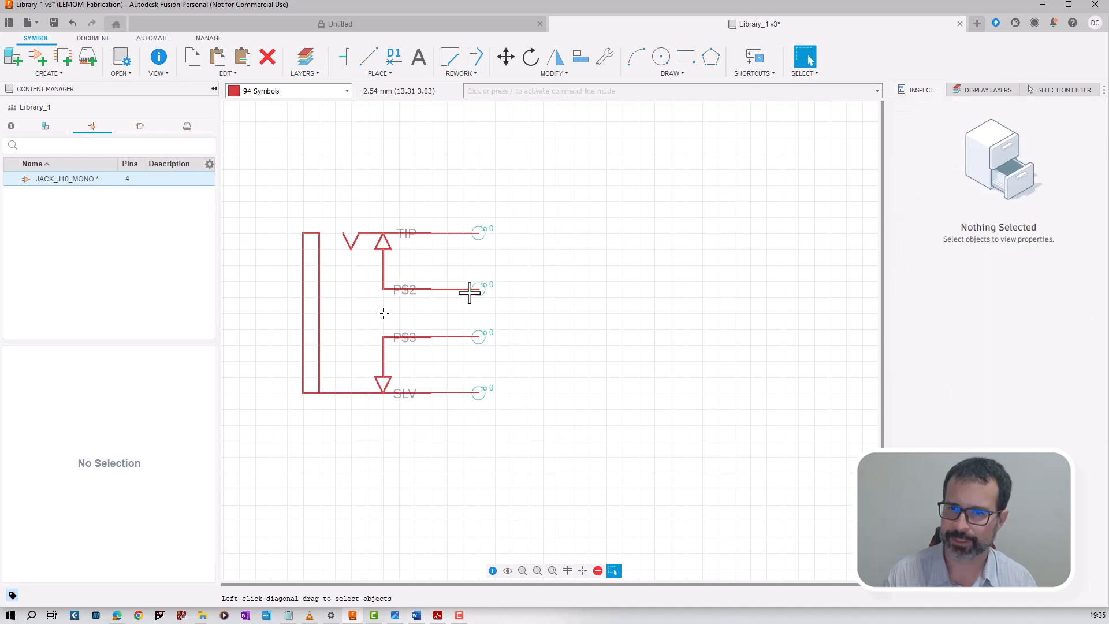
# Rename the second pin from the top, P$2, as TIP_GND.
pyautogui.click(473, 291)
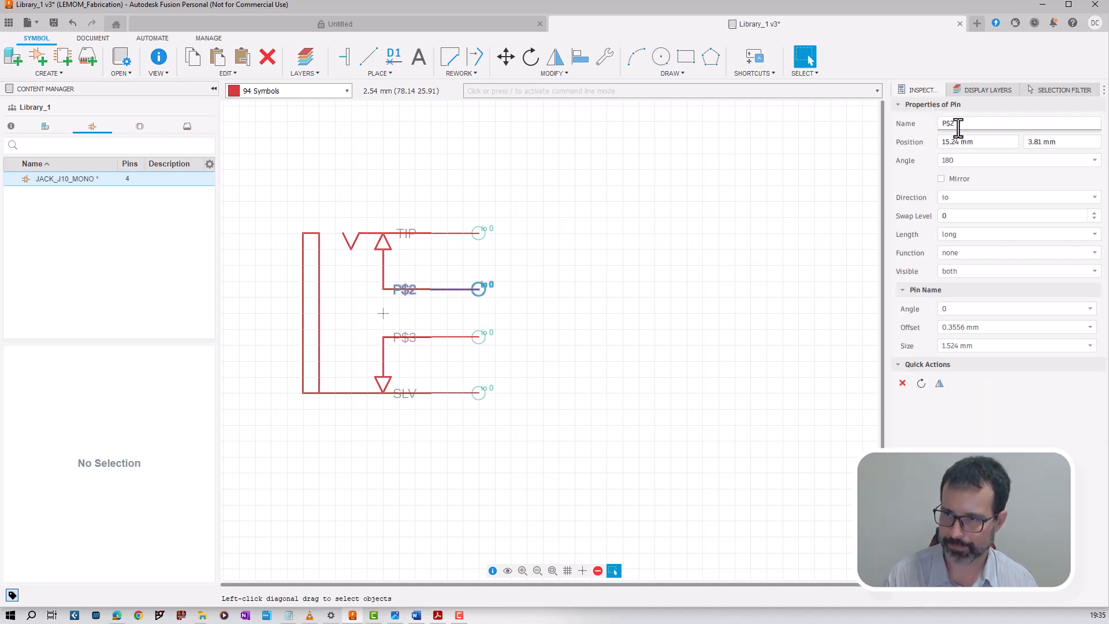
pyautogui.click(938, 124)
pyautogui.write('TIP')
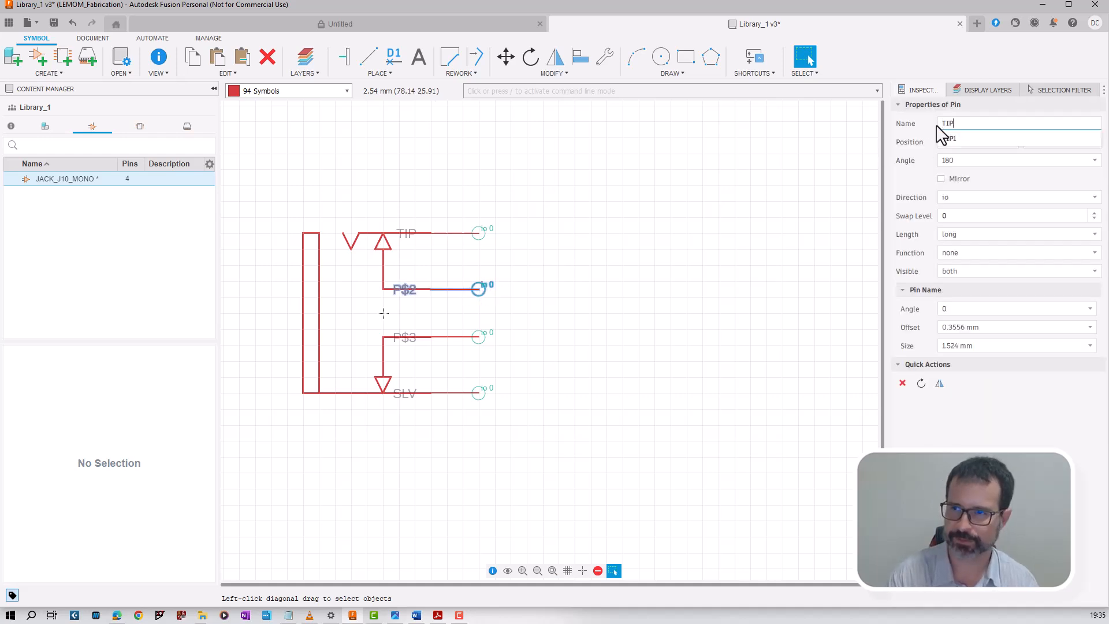
pyautogui.write('_GND')
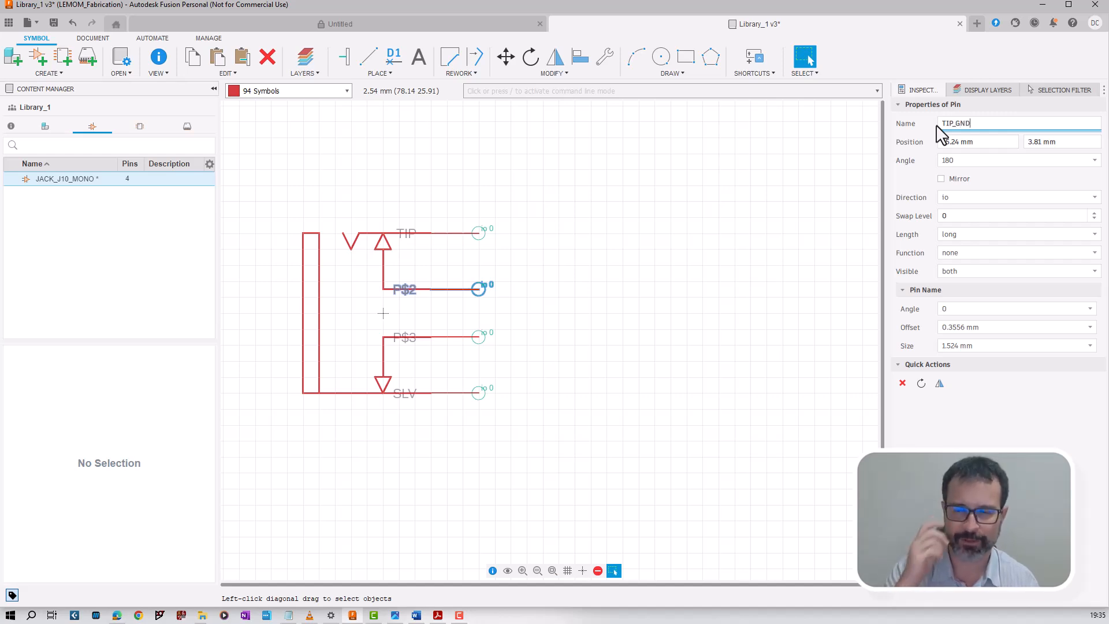
# Rename the third pin from the top, P$3, as SLV_GND and set its pin name angle to 0.
pyautogui.click(469, 335)
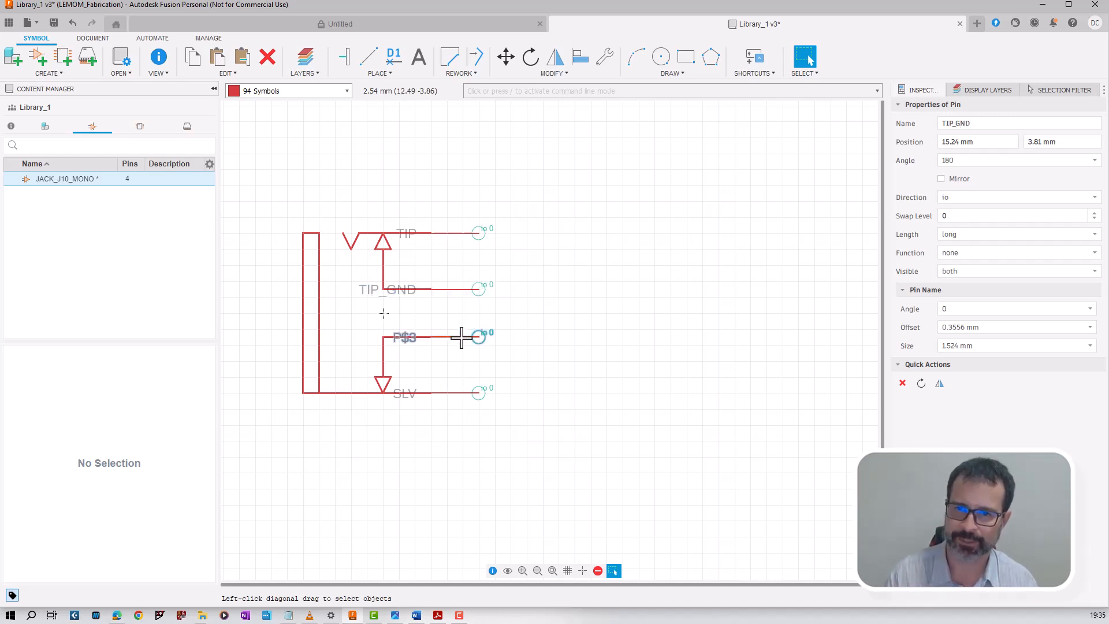
pyautogui.click(947, 123)
pyautogui.write('SLV')
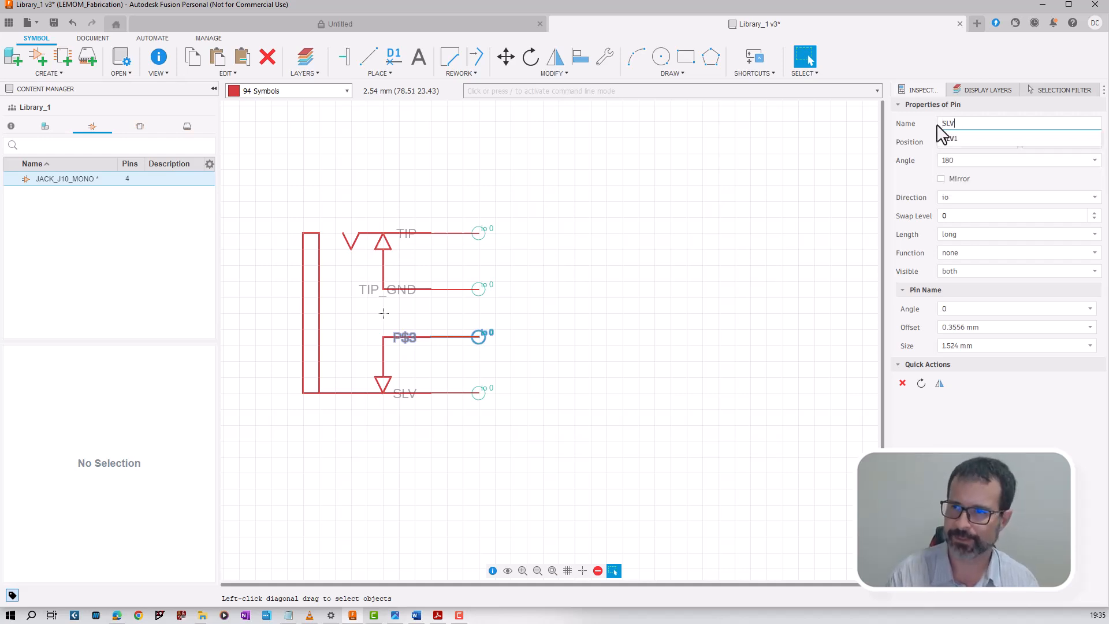
pyautogui.write('_GND')
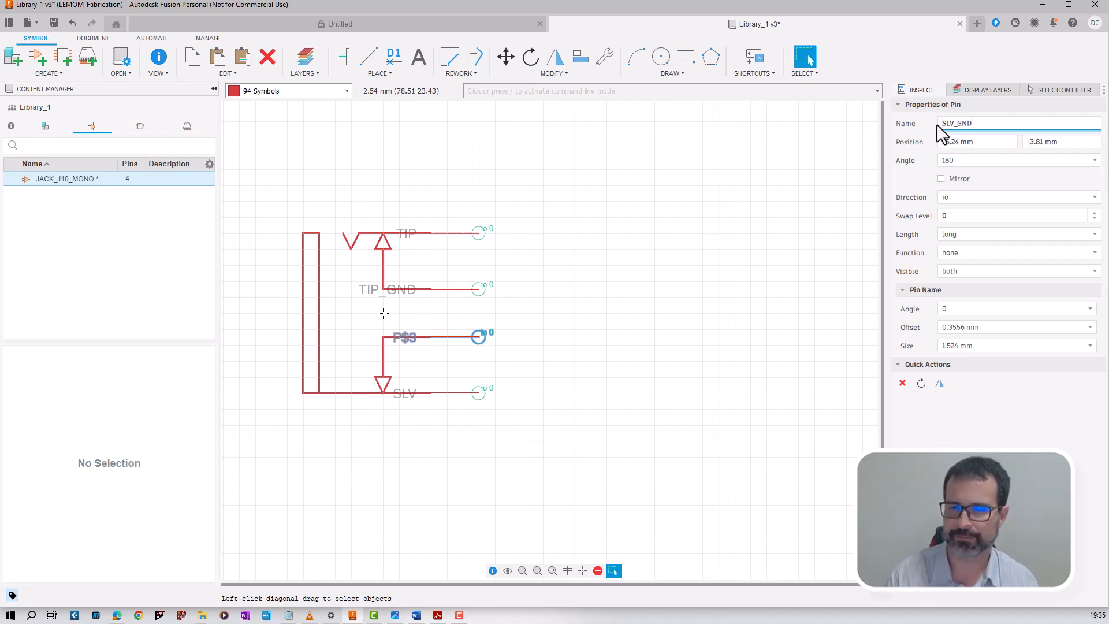
pyautogui.click(961, 141)
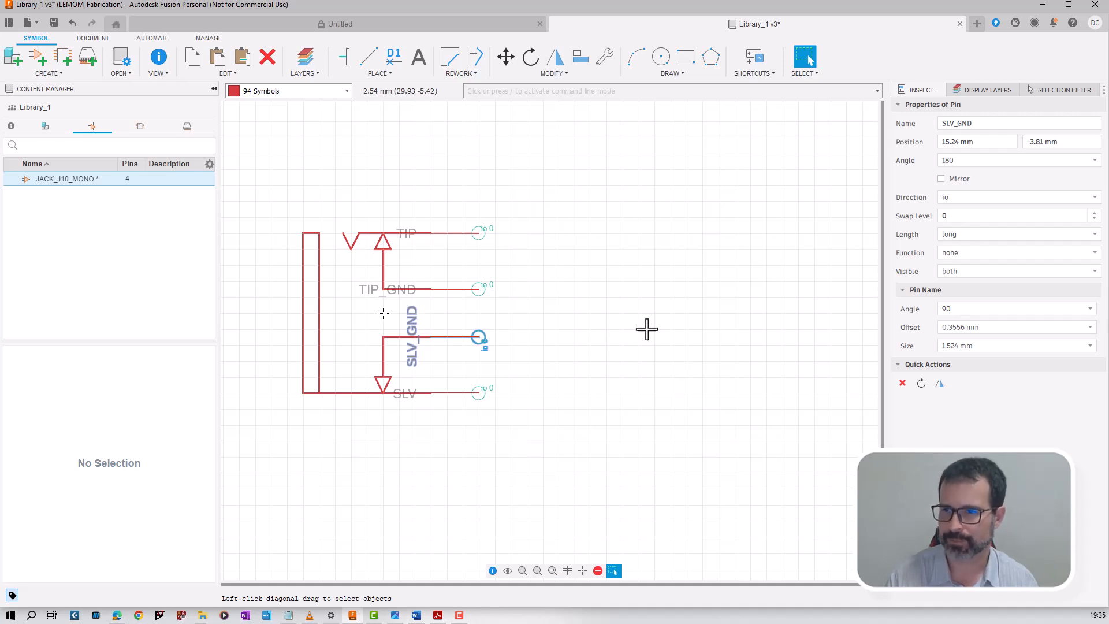
pyautogui.click(1091, 309)
pyautogui.click(1080, 325)
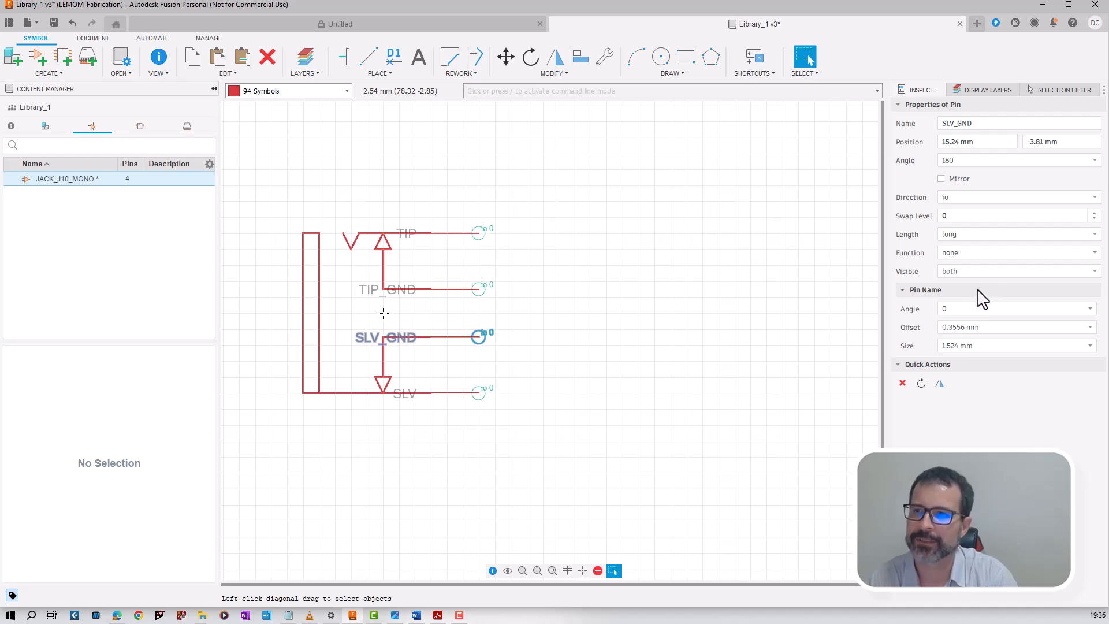
# Set the visibility of all four pins, SLV_GND, SLV, TIP_GND and TIP, to pad so their names are hidden.
pyautogui.click(1010, 272)
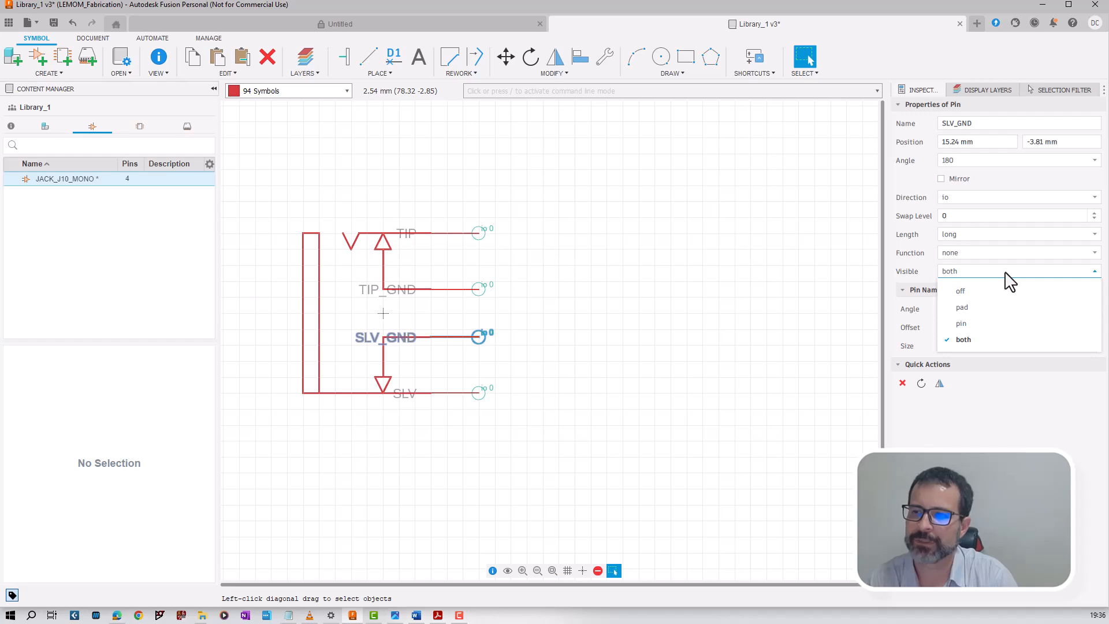
pyautogui.click(984, 324)
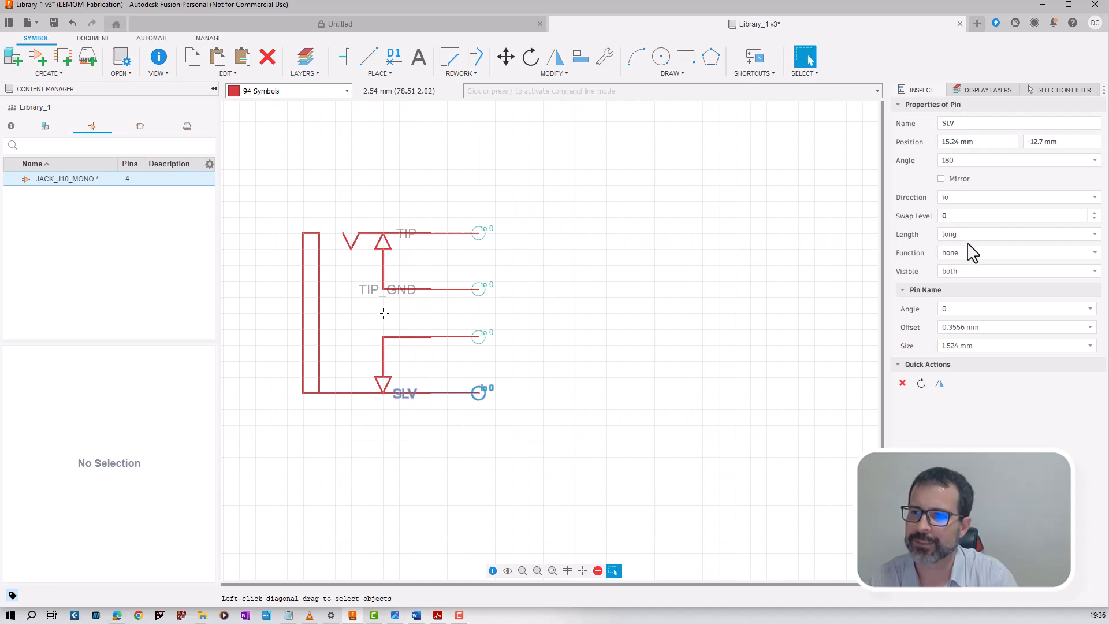
pyautogui.click(969, 271)
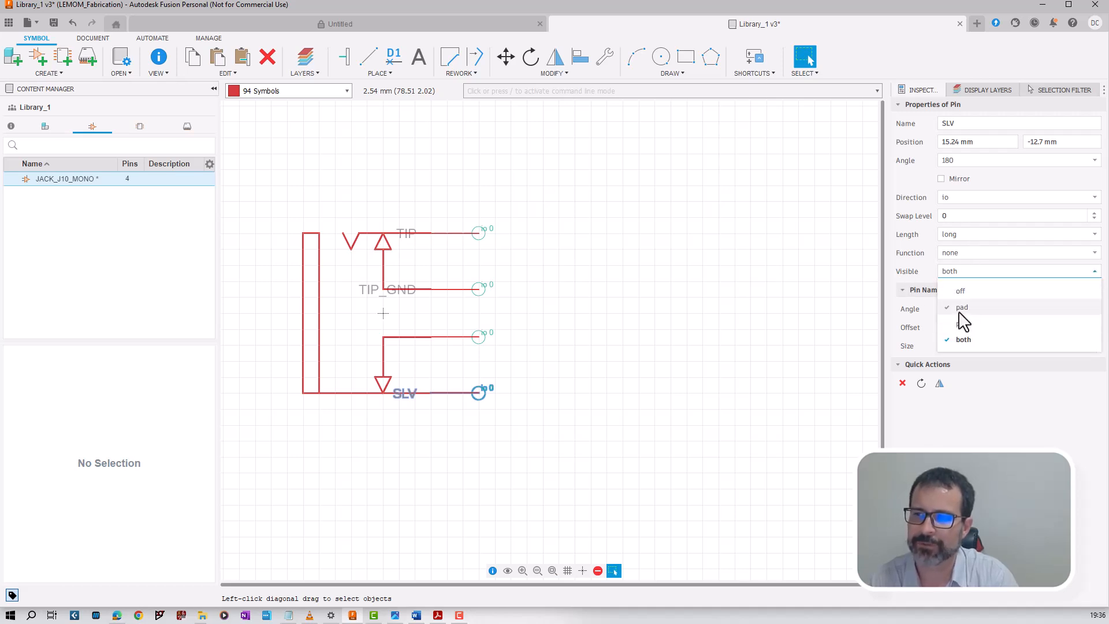
pyautogui.click(960, 313)
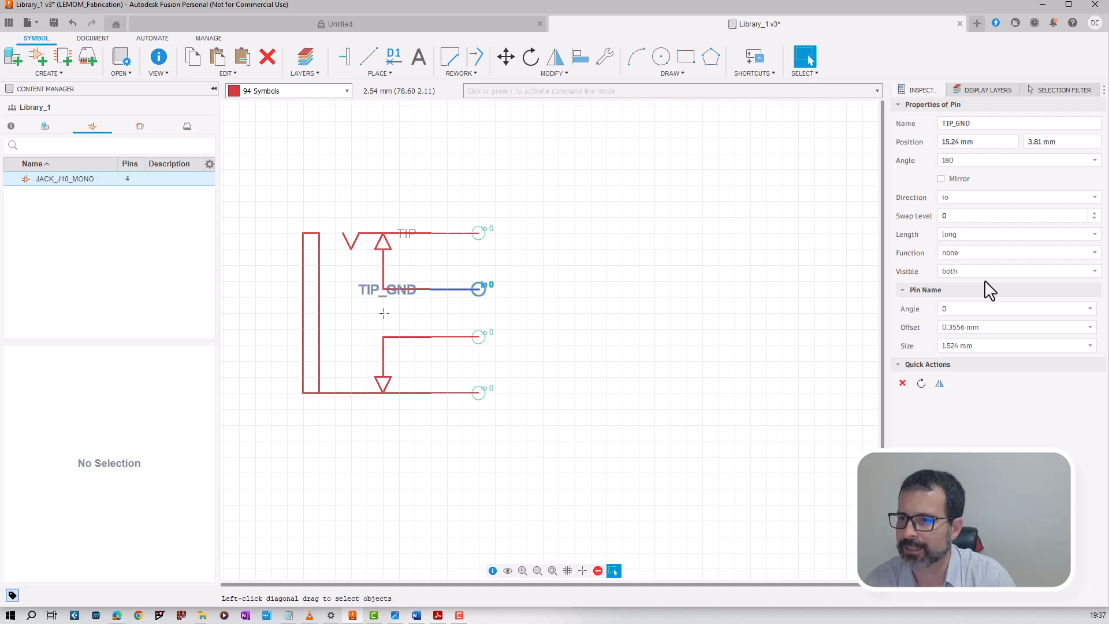
pyautogui.click(984, 274)
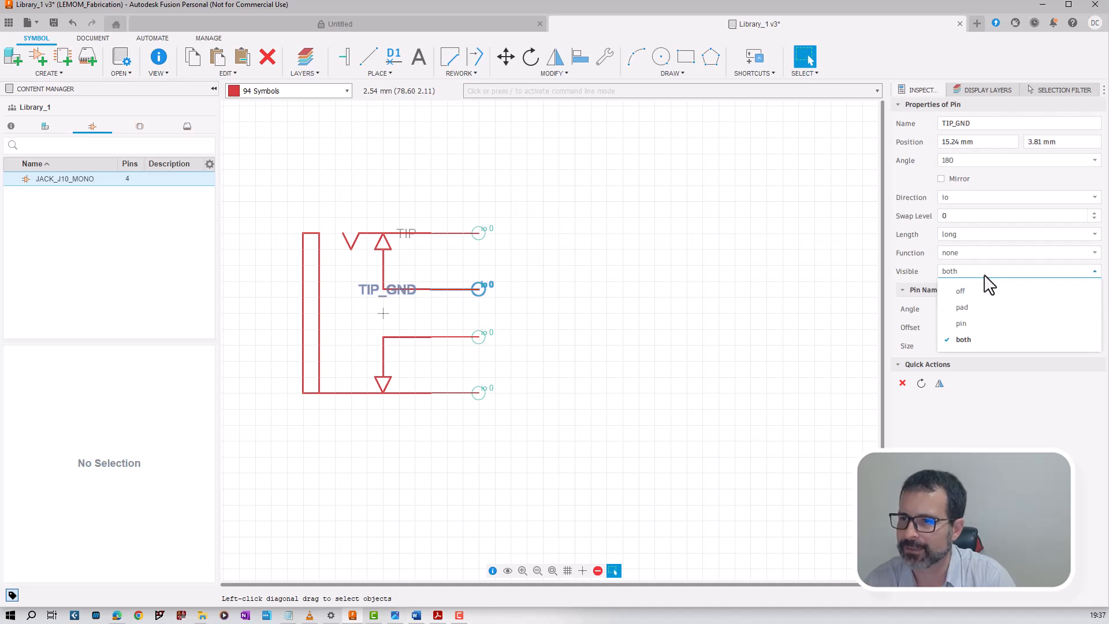
pyautogui.click(976, 307)
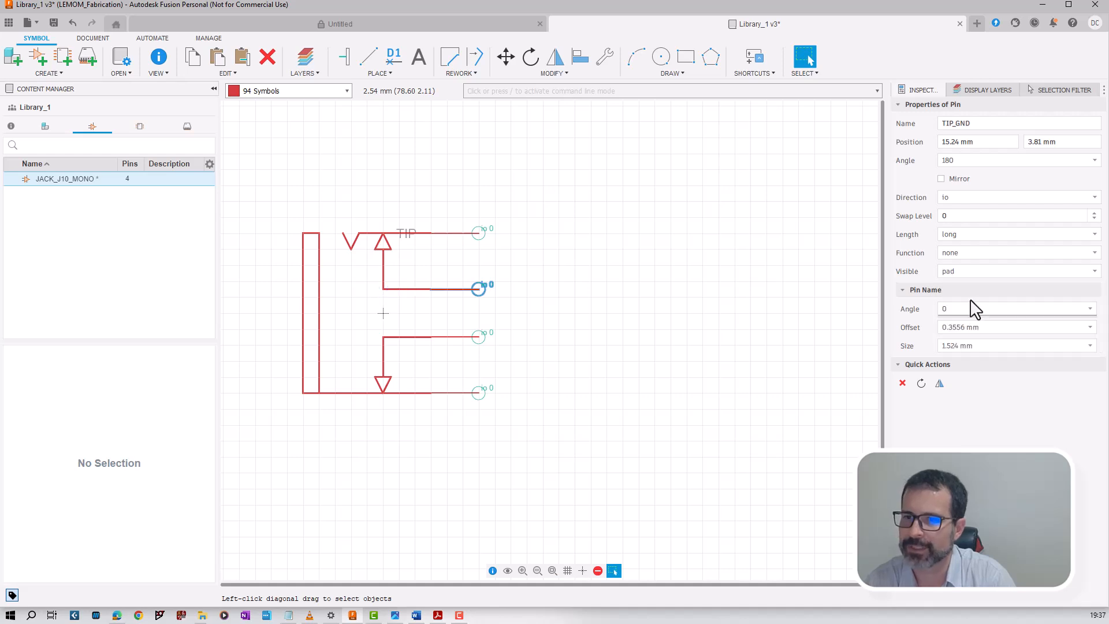
pyautogui.click(459, 232)
# Place a >NAME text placeholder just above the jack symbol on the 95 Names layer.
pyautogui.scroll(-3, 557, 338)
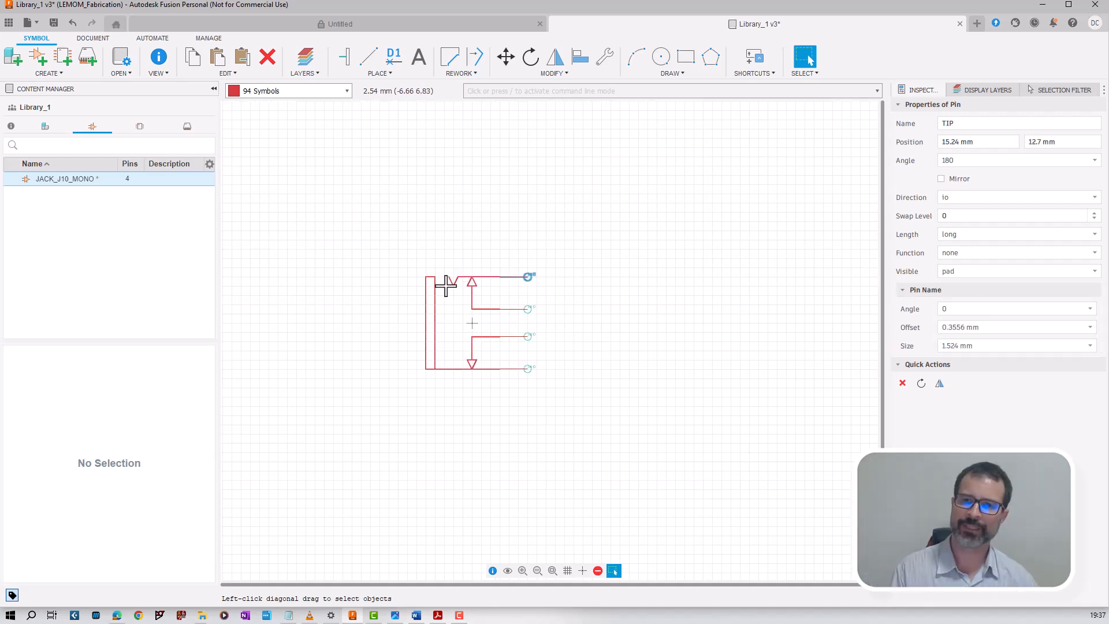
pyautogui.scroll(3, 427, 275)
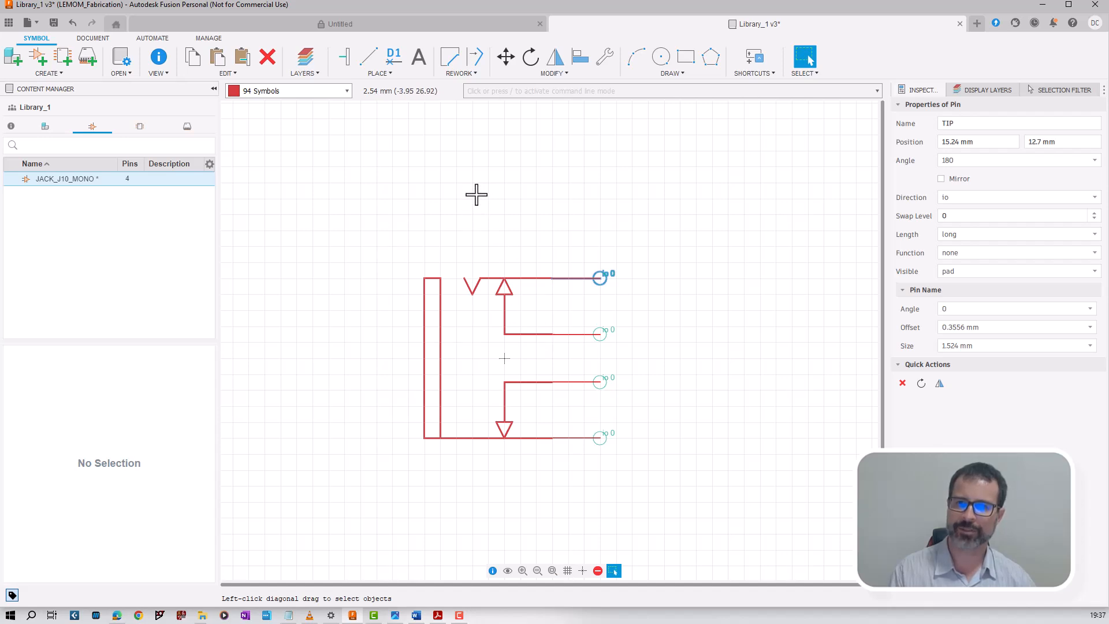
pyautogui.press('t')
pyautogui.scroll(2, 603, 295)
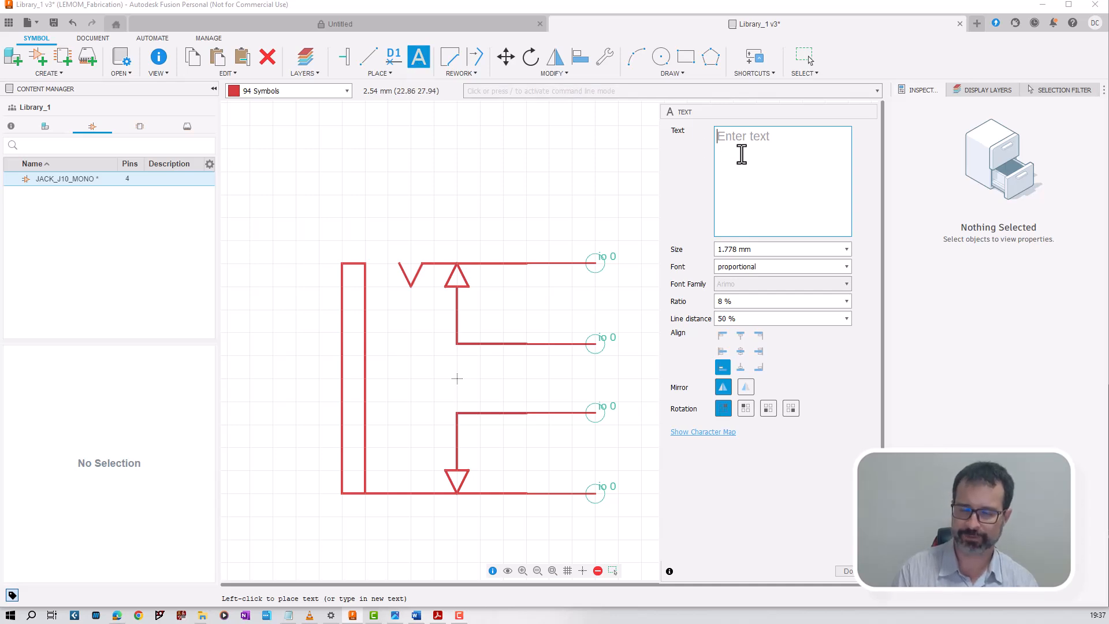
pyautogui.write('>NAME')
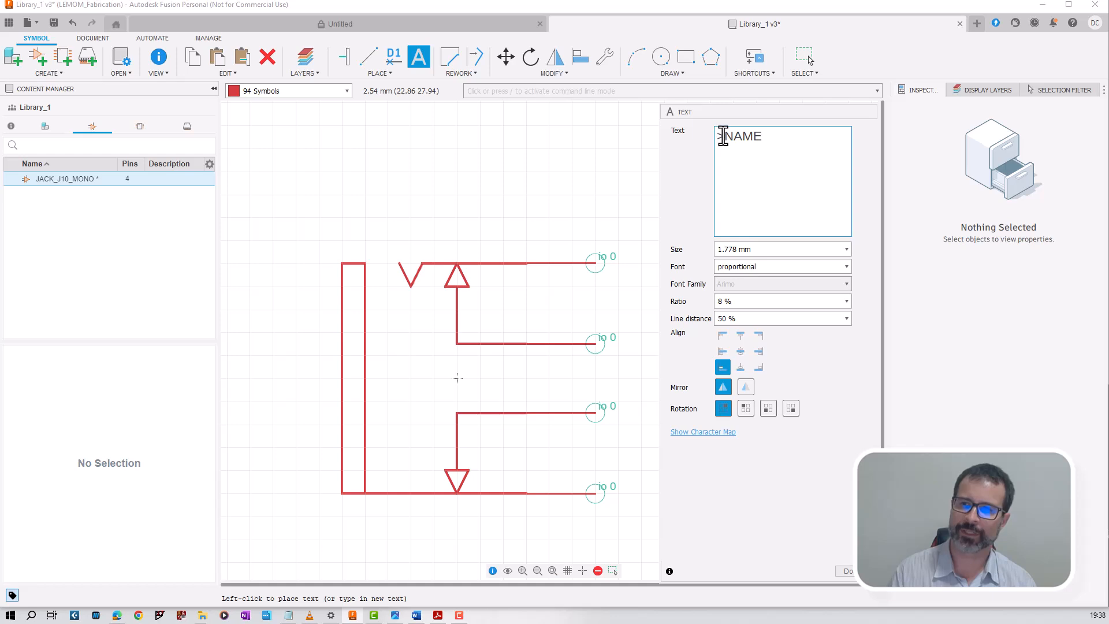
pyautogui.moveTo(716, 136)
pyautogui.mouseDown()
pyautogui.moveTo(743, 143)
pyautogui.moveTo(725, 140)
pyautogui.mouseUp()
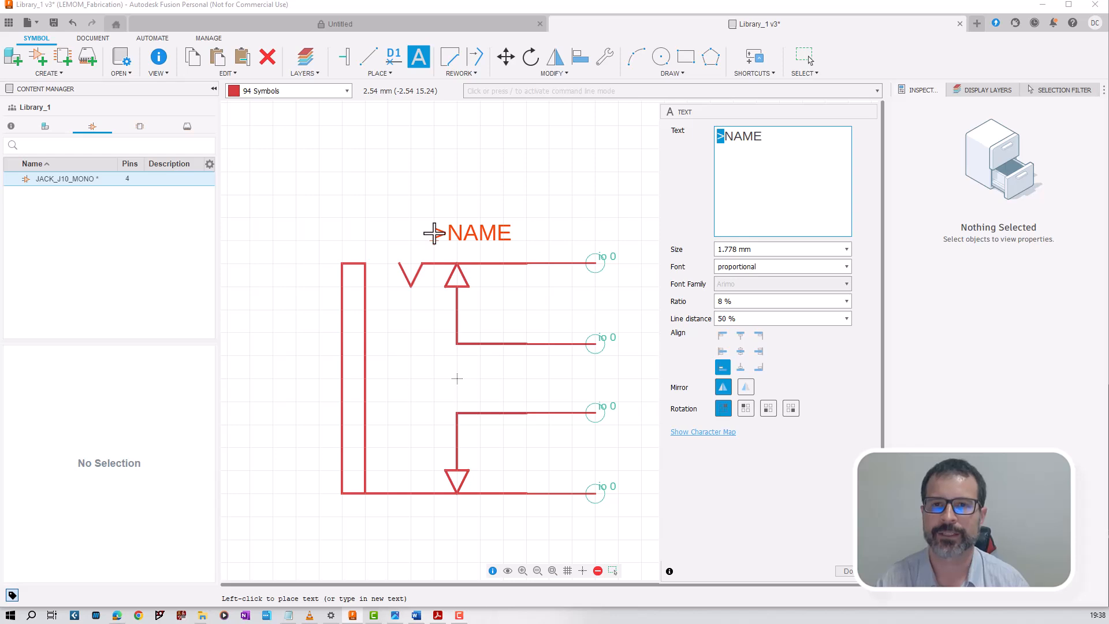
pyautogui.click(349, 93)
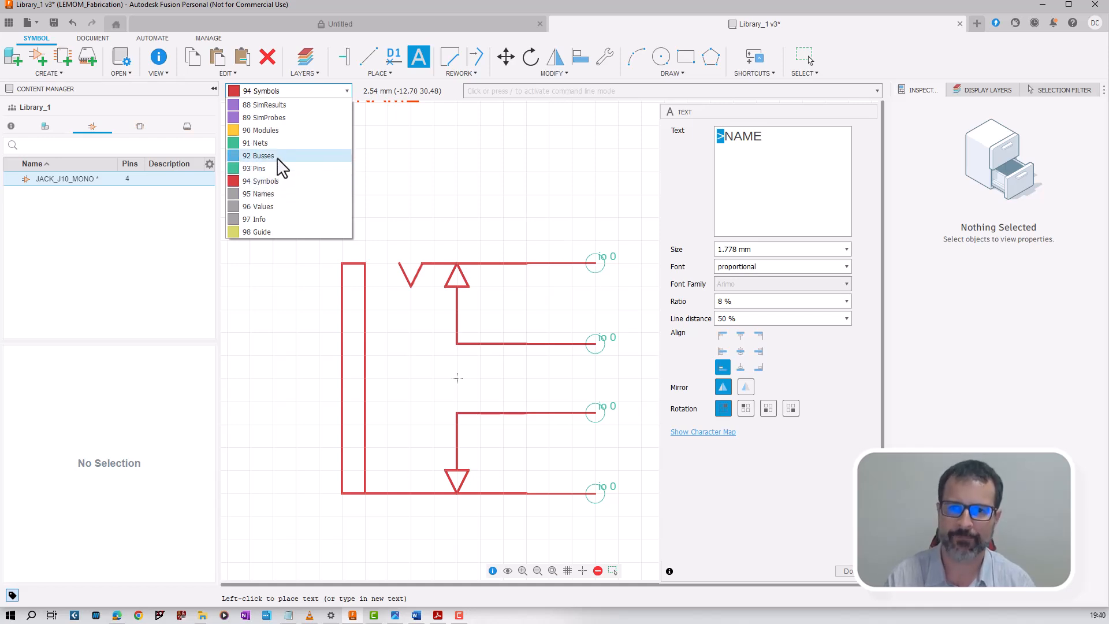
pyautogui.click(284, 194)
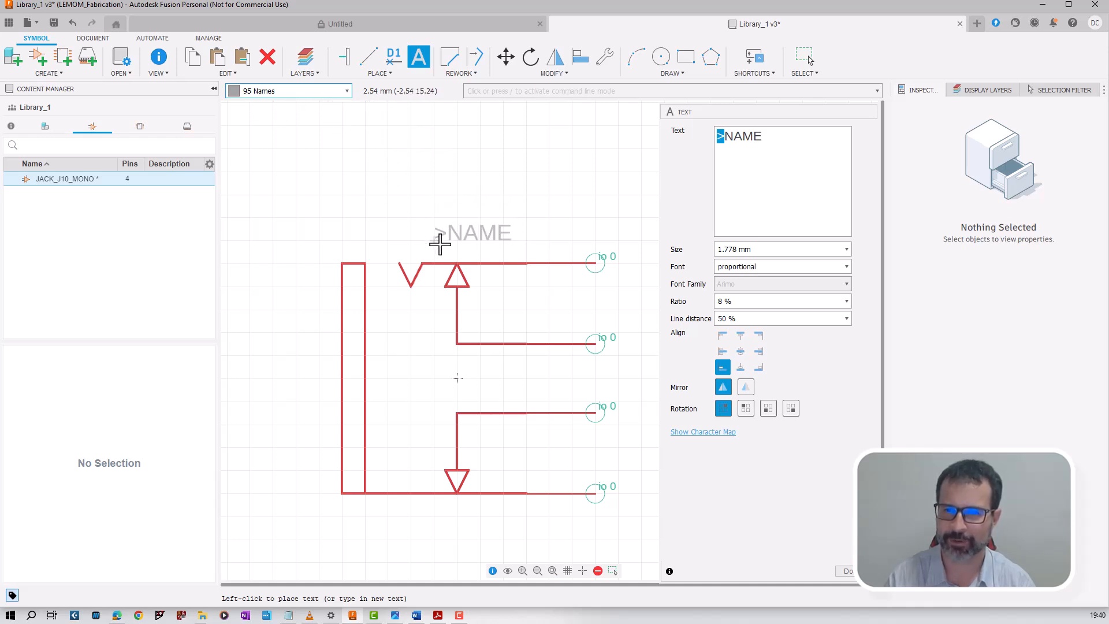
pyautogui.click(438, 244)
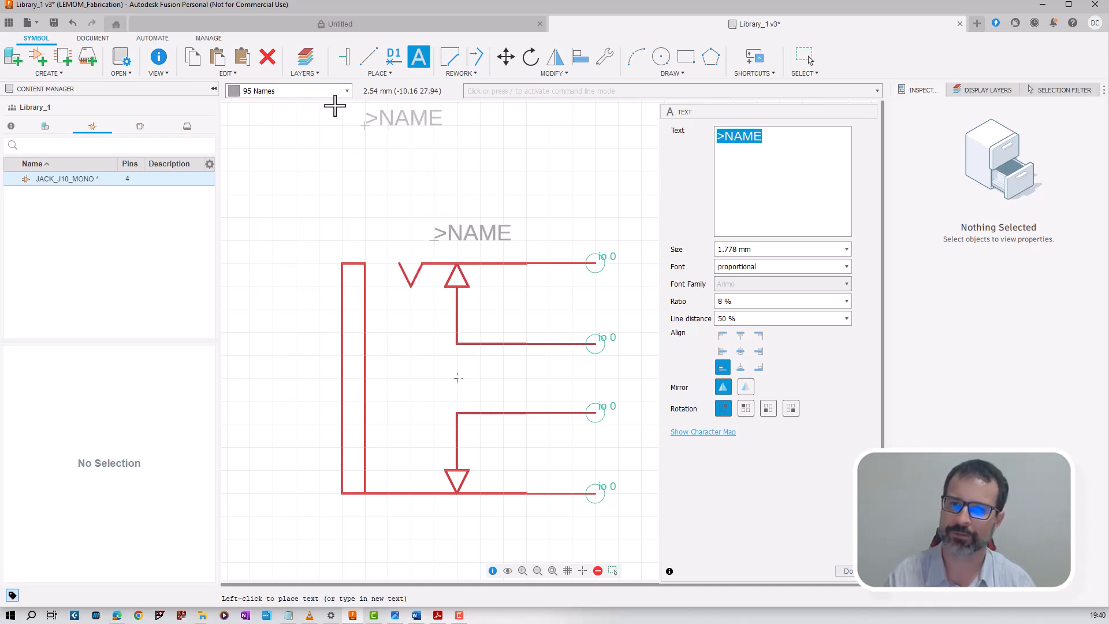
# Place a >VALUE text placeholder just below the jack symbol on the 96 Values layer.
pyautogui.click(348, 92)
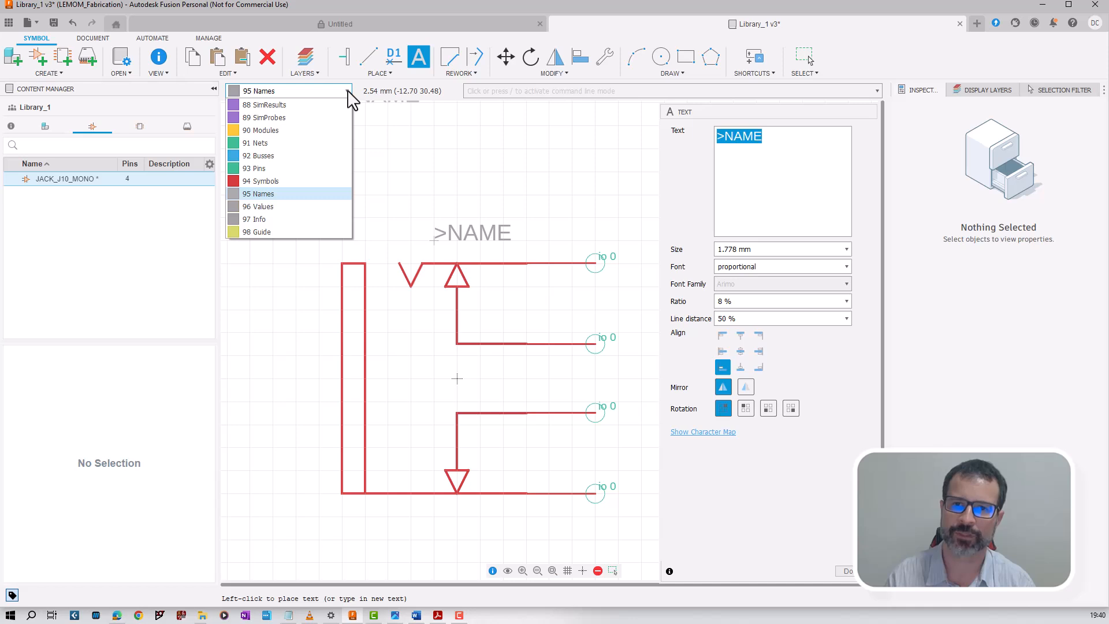
pyautogui.moveTo(764, 138); pyautogui.dragTo(727, 142)
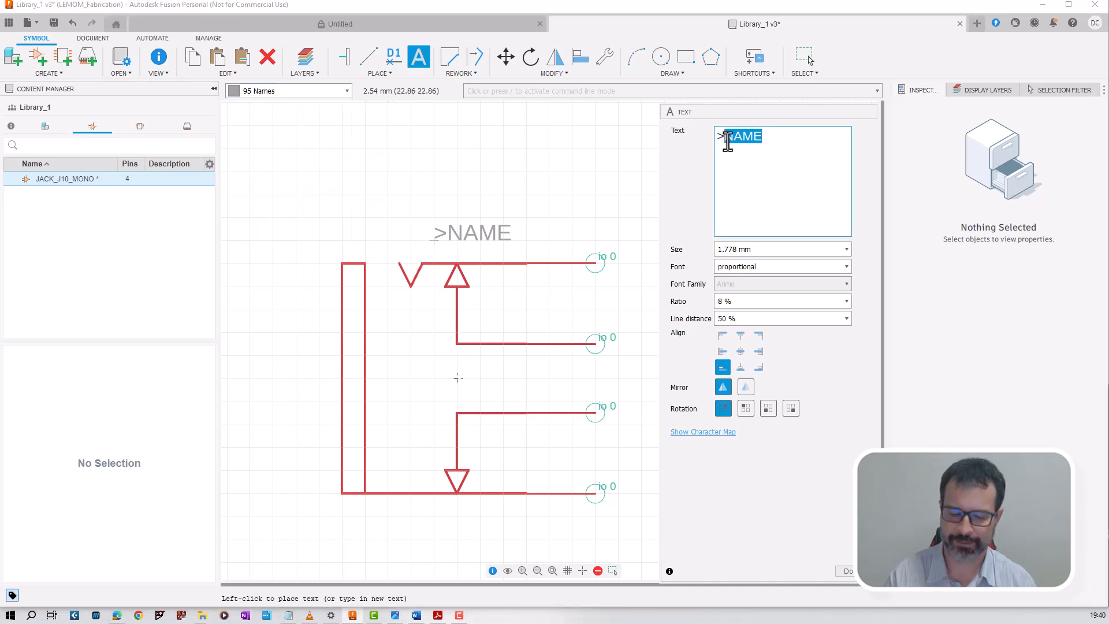
pyautogui.write('VALU')
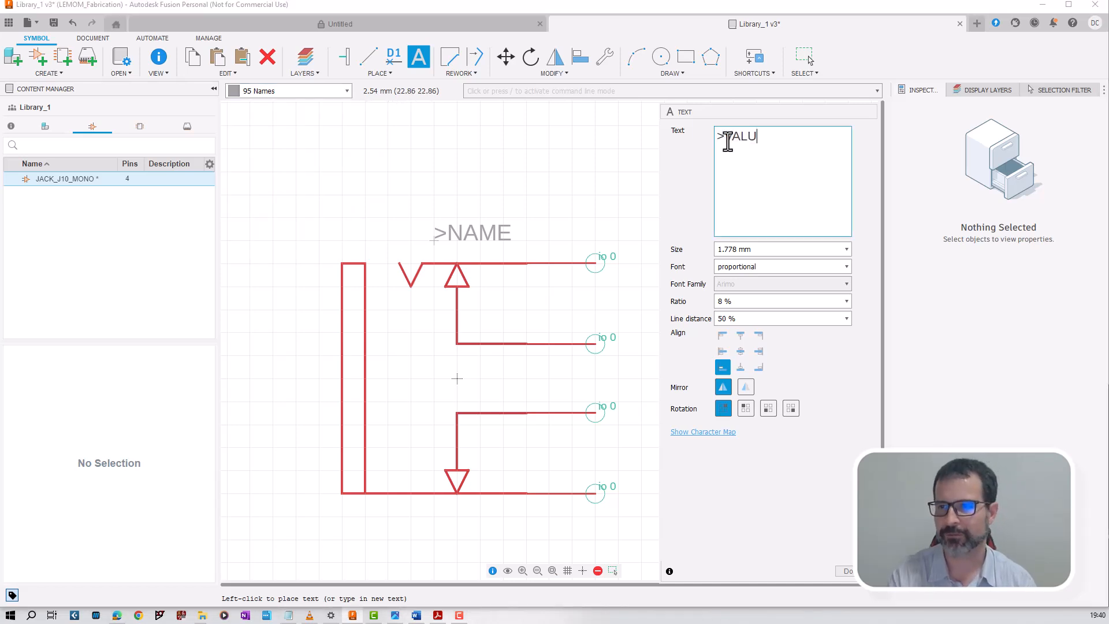
pyautogui.write('E')
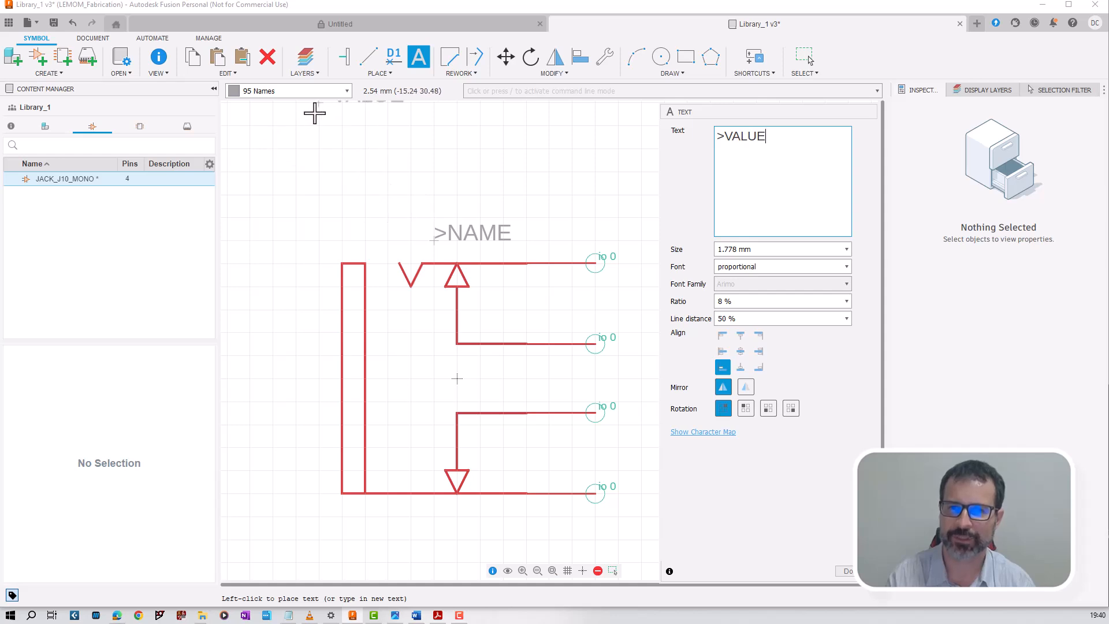
pyautogui.click(347, 92)
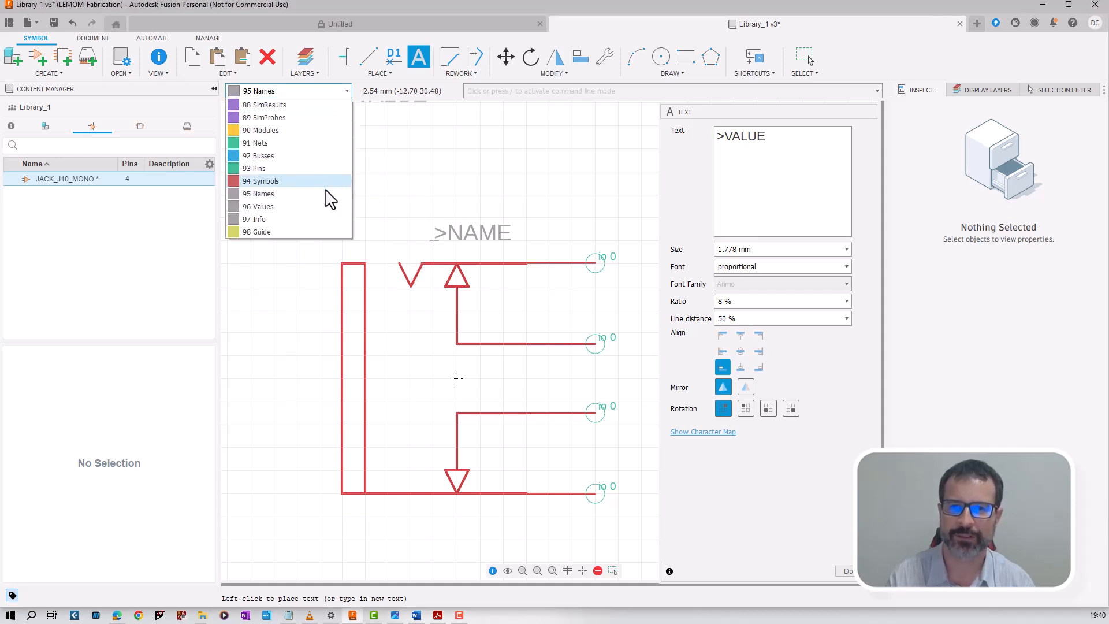
pyautogui.click(324, 212)
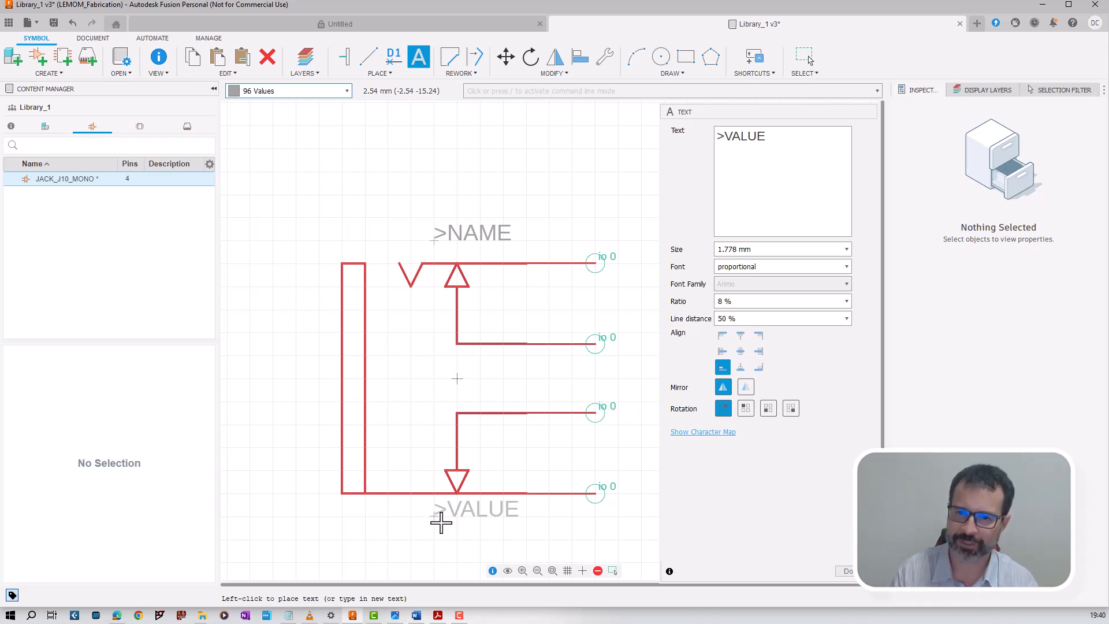
pyautogui.click(440, 522)
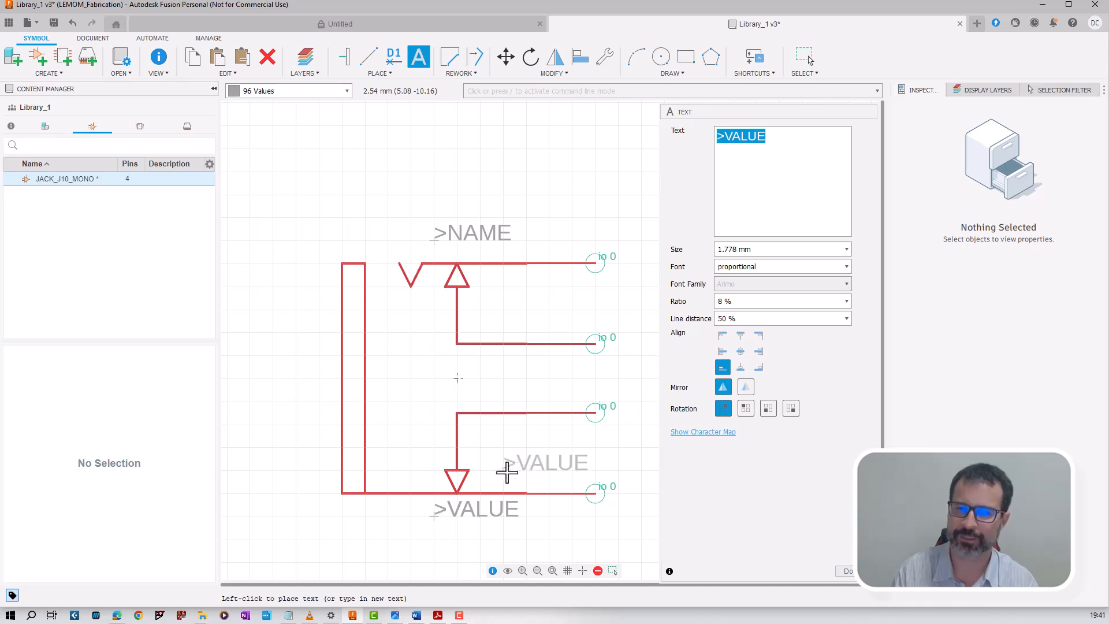
pyautogui.press('Escape')
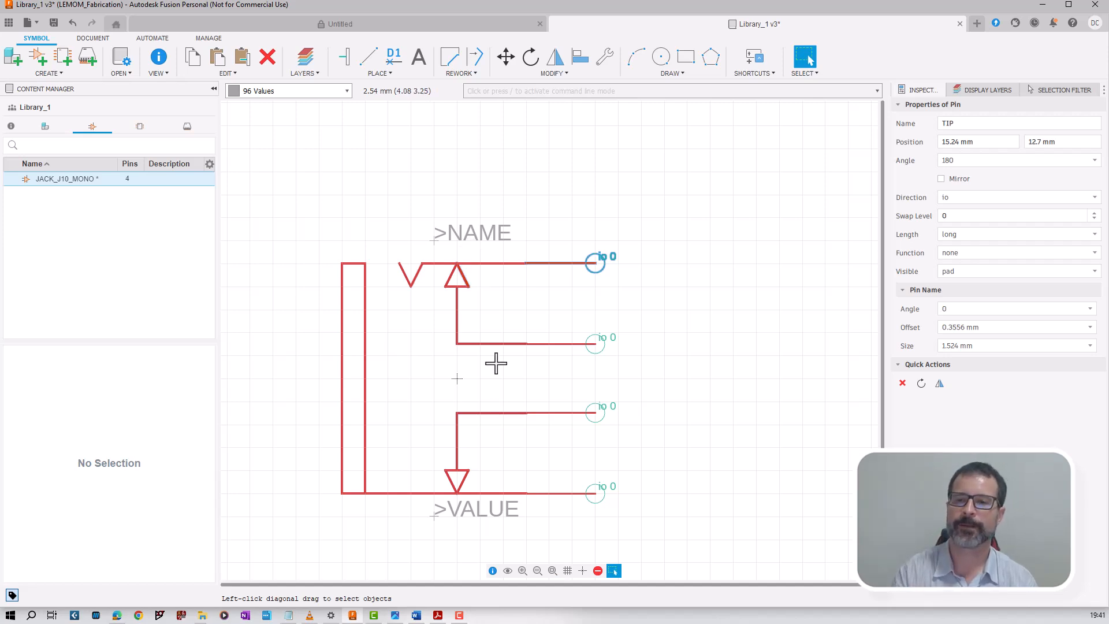
# Move the >VALUE placeholder 1.27 mm further down, away from the bottom line of the jack symbol.
pyautogui.click(504, 58)
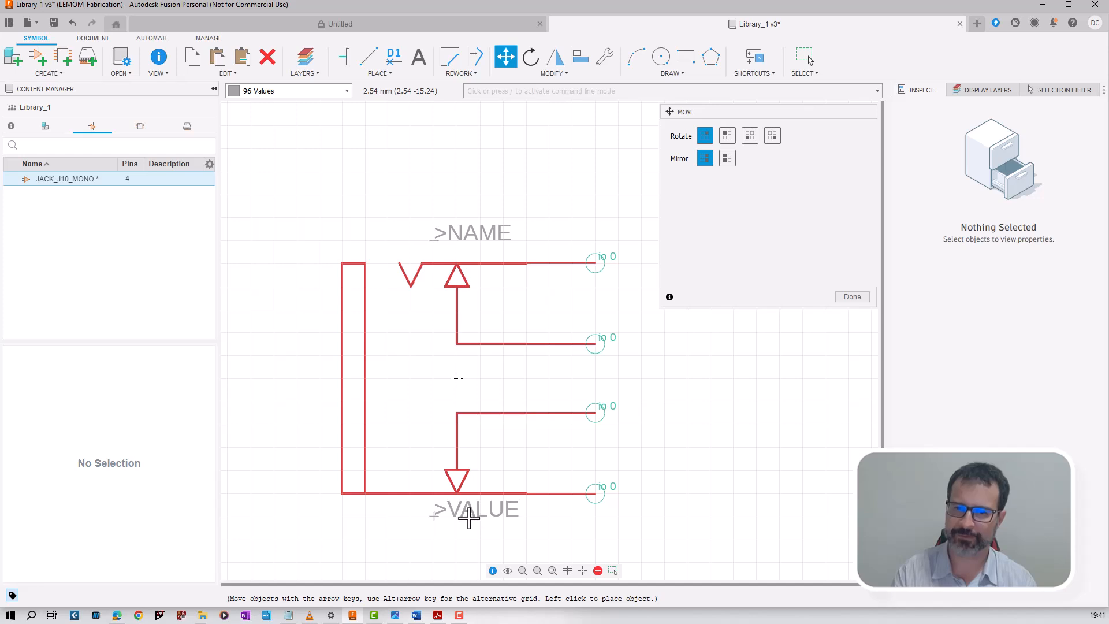
pyautogui.click(487, 509)
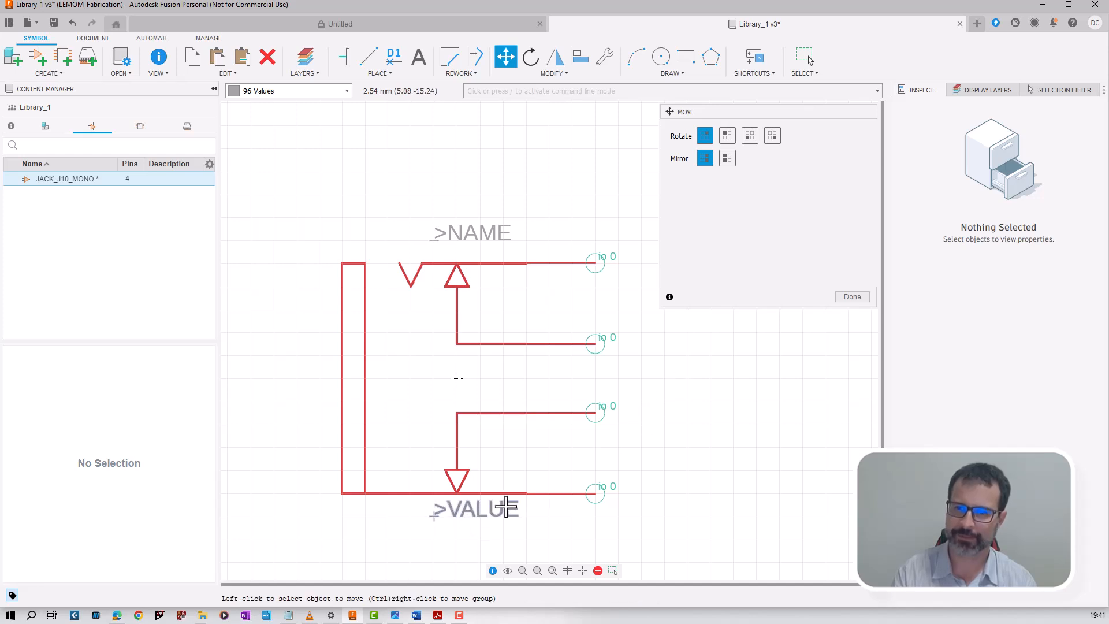
pyautogui.click(504, 512)
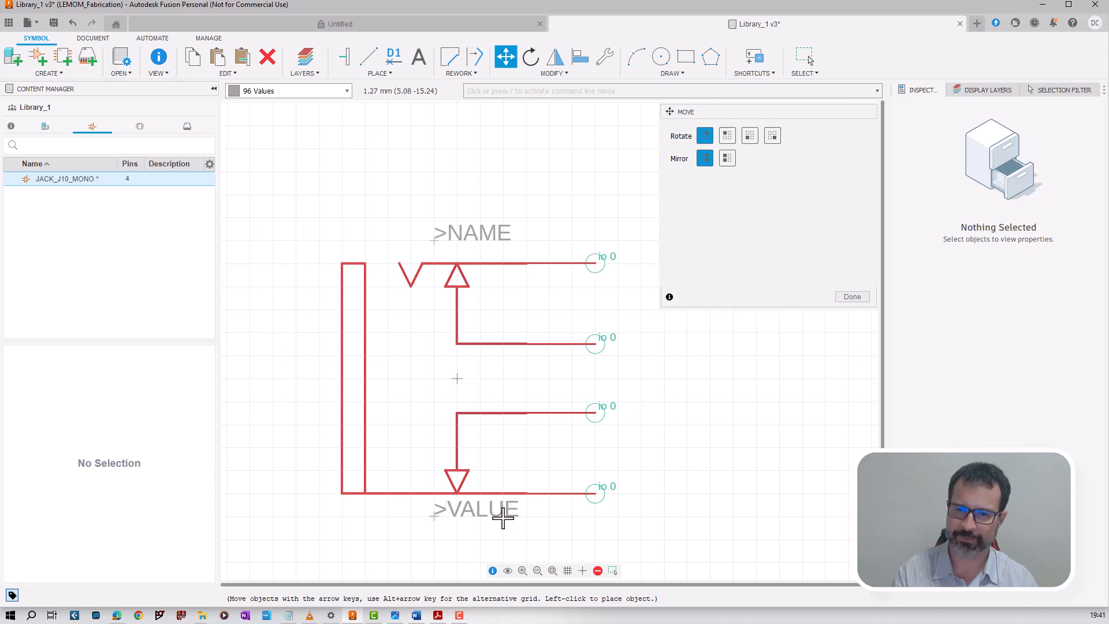
pyautogui.click(503, 528)
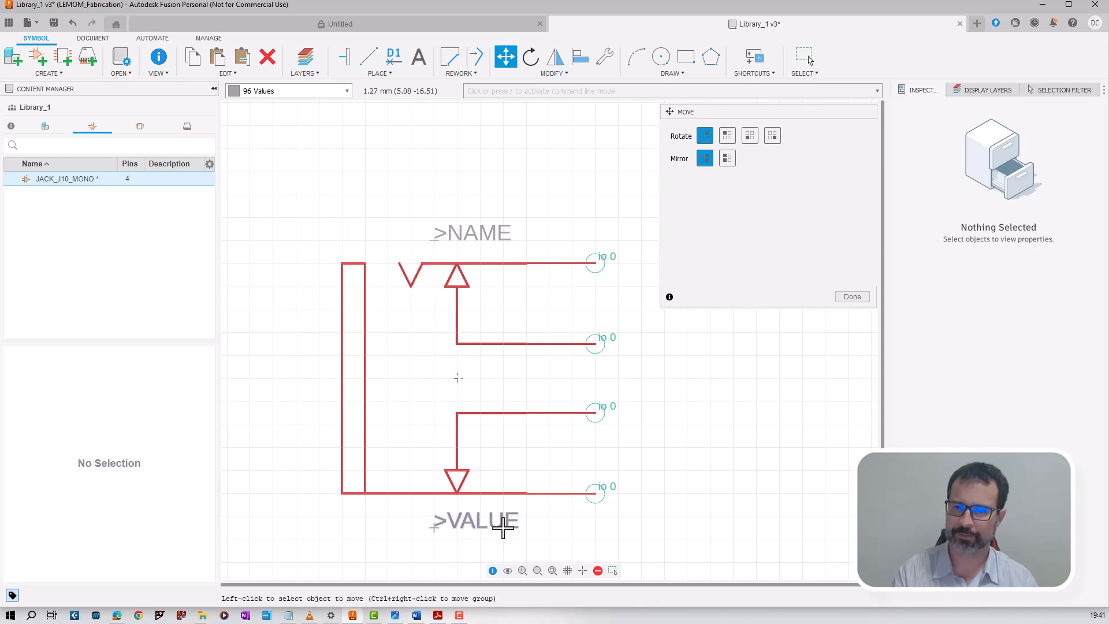
pyautogui.click(860, 297)
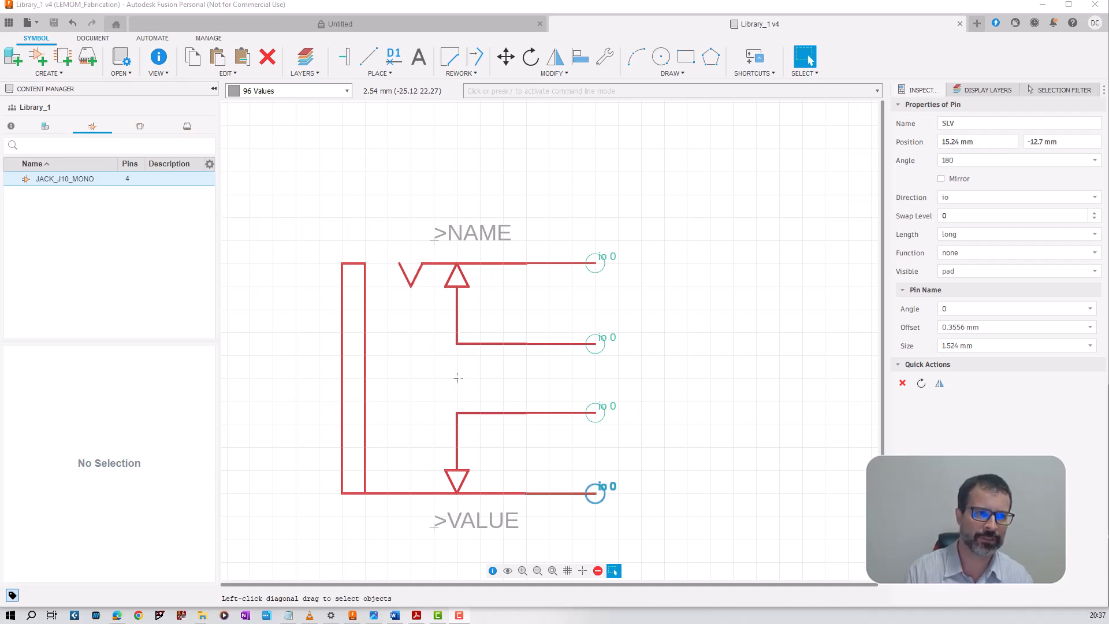
# Switch to Photos and examine the 3PDT foot switch drawings, the SPDT, DPDT and 3PDT symbol schematics and the pinout diagram, then return to Fusion.
pyautogui.moveTo(0, 97); pyautogui.dragTo(405, 90)
pyautogui.doubleClick(402, 87)
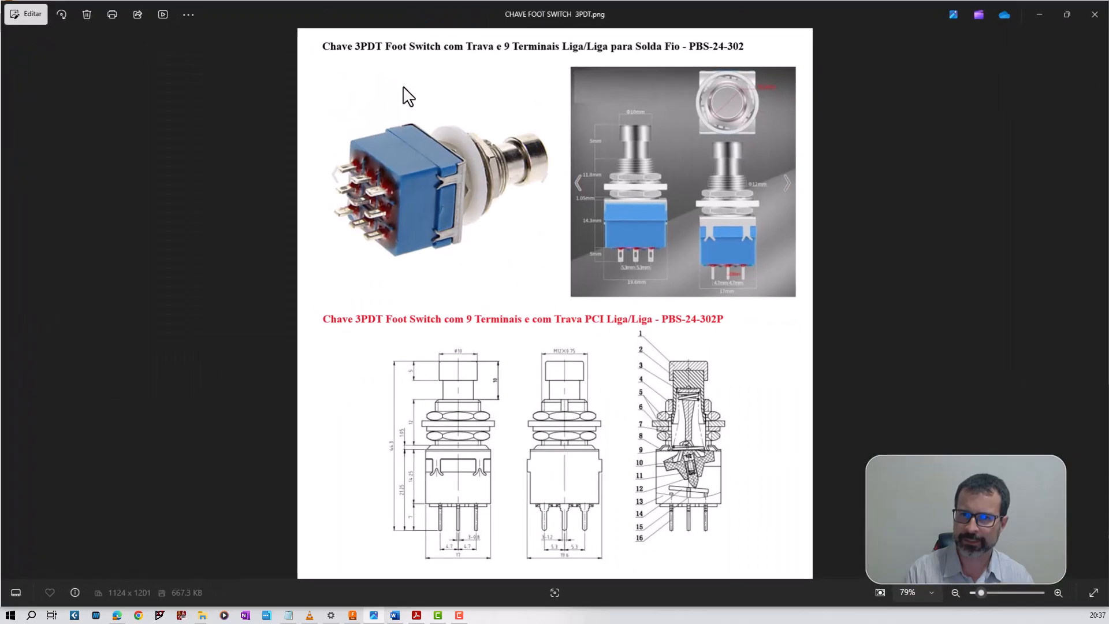
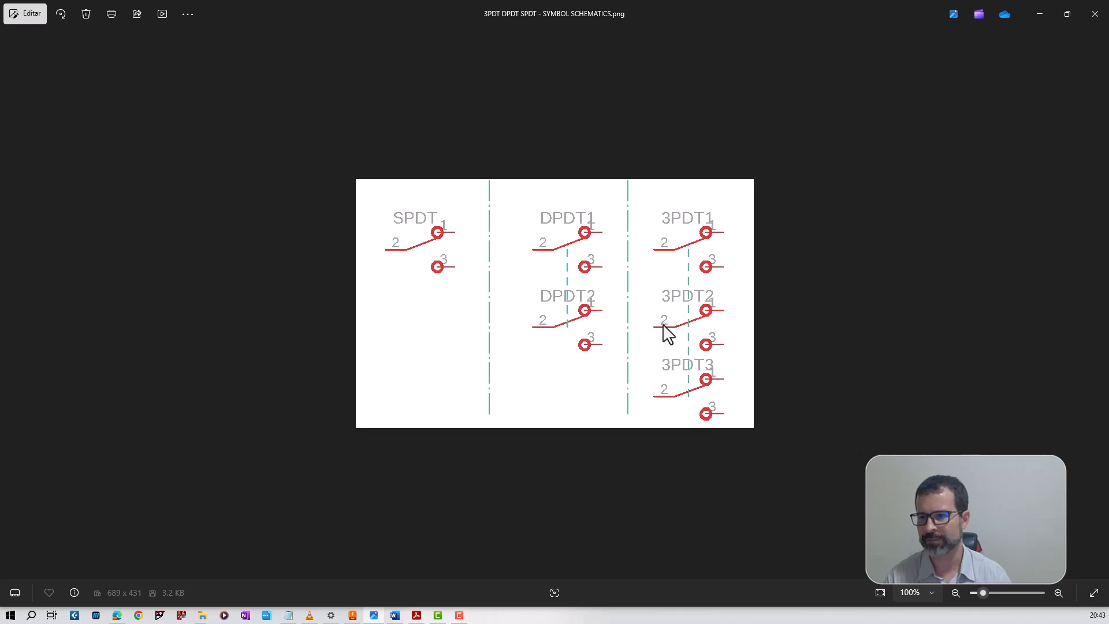
pyautogui.press('Right')
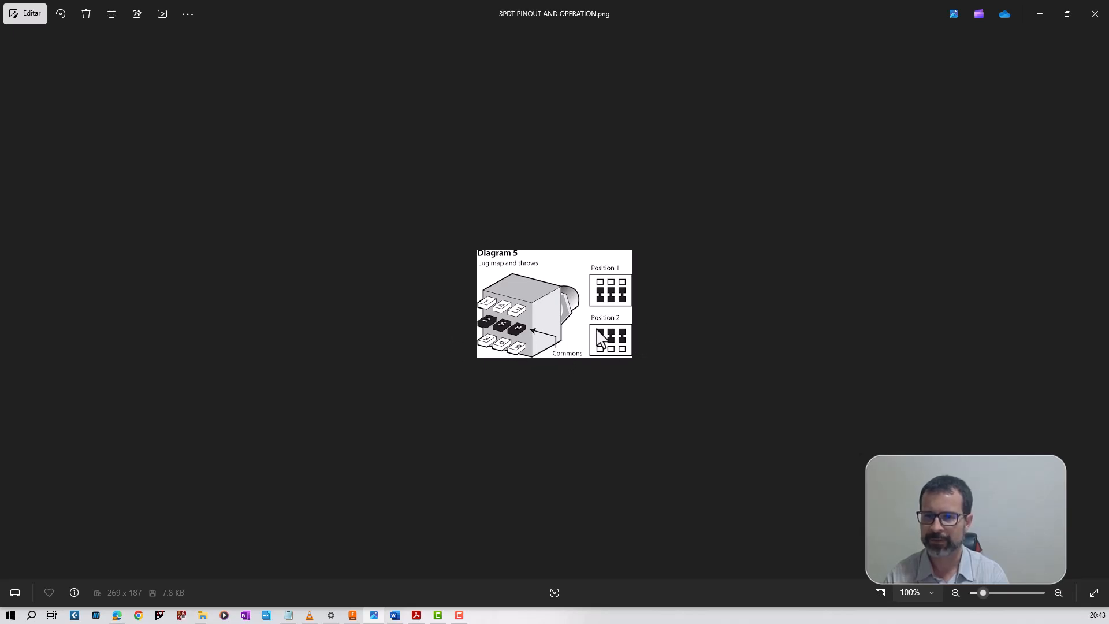
pyautogui.press('Left')
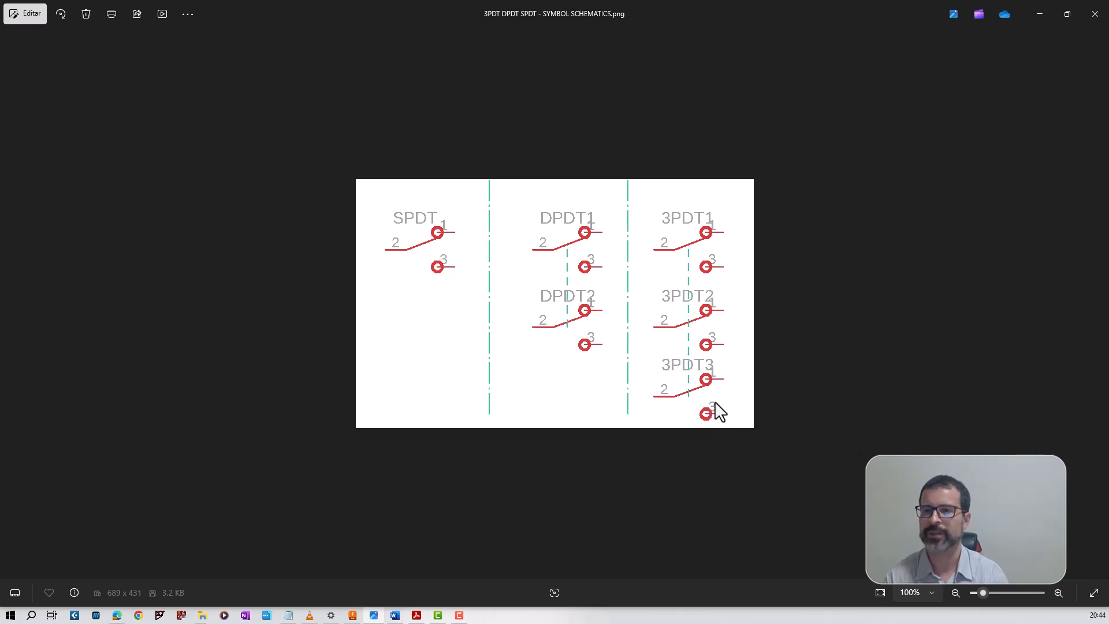
pyautogui.hotkey('alt', 'Tab')
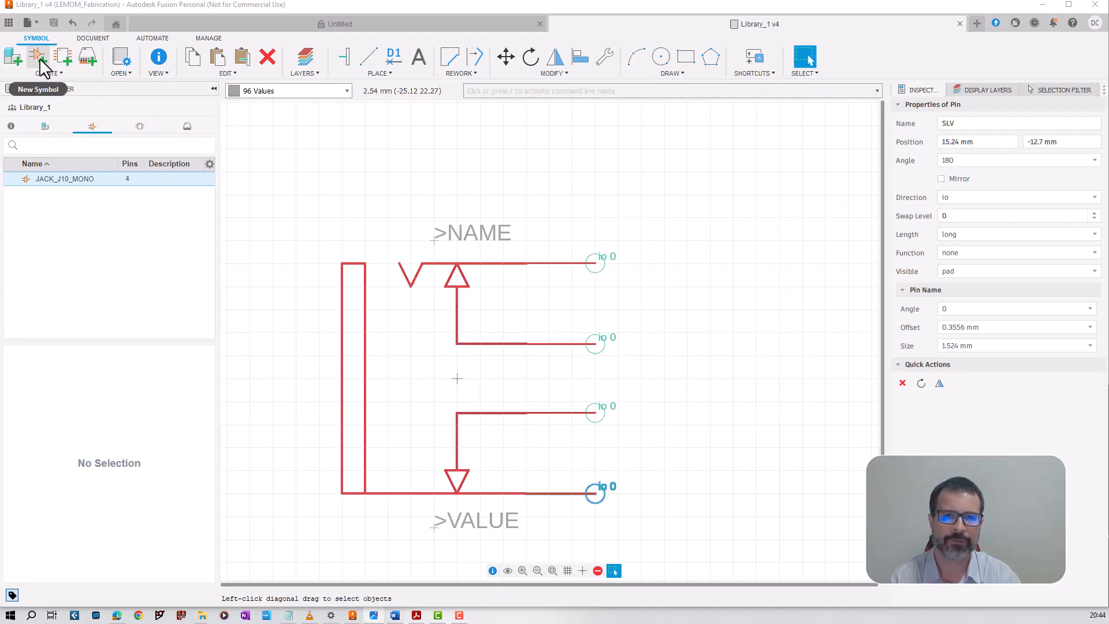
# Create a new symbol named 3PDT in Library_1.
pyautogui.click(39, 58)
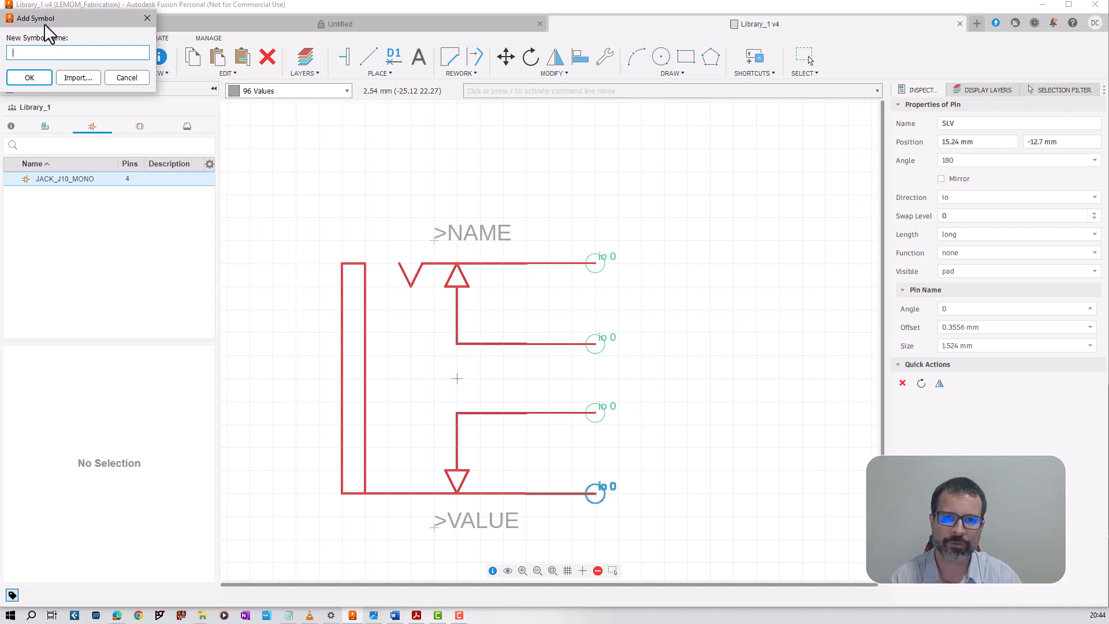
pyautogui.moveTo(44, 23); pyautogui.dragTo(158, 131)
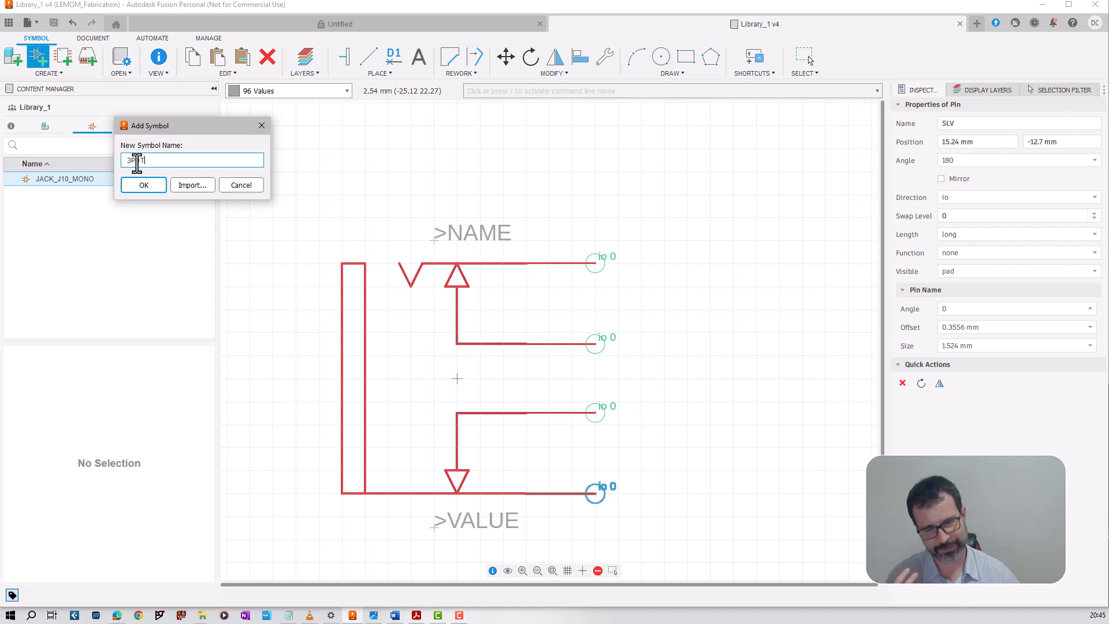
pyautogui.click(143, 185)
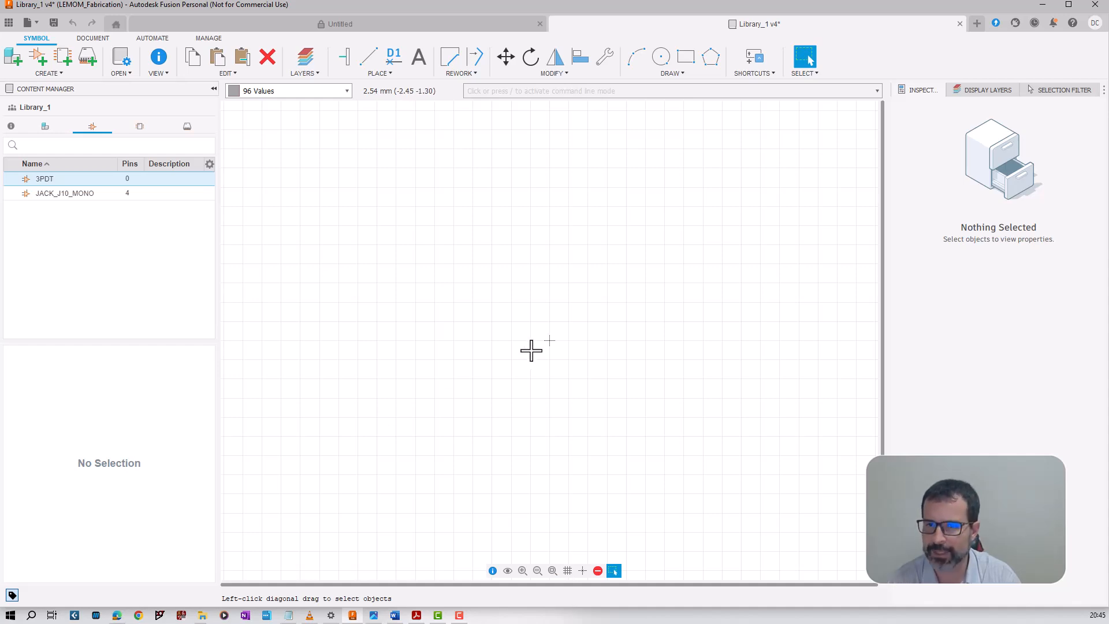
# Draw a horizontal line on the 94 Symbols layer, from about (-7.62, 0) to (-2.54, 0) mm, left of the origin.
pyautogui.click(368, 57)
pyautogui.click(491, 340)
pyautogui.press('Escape')
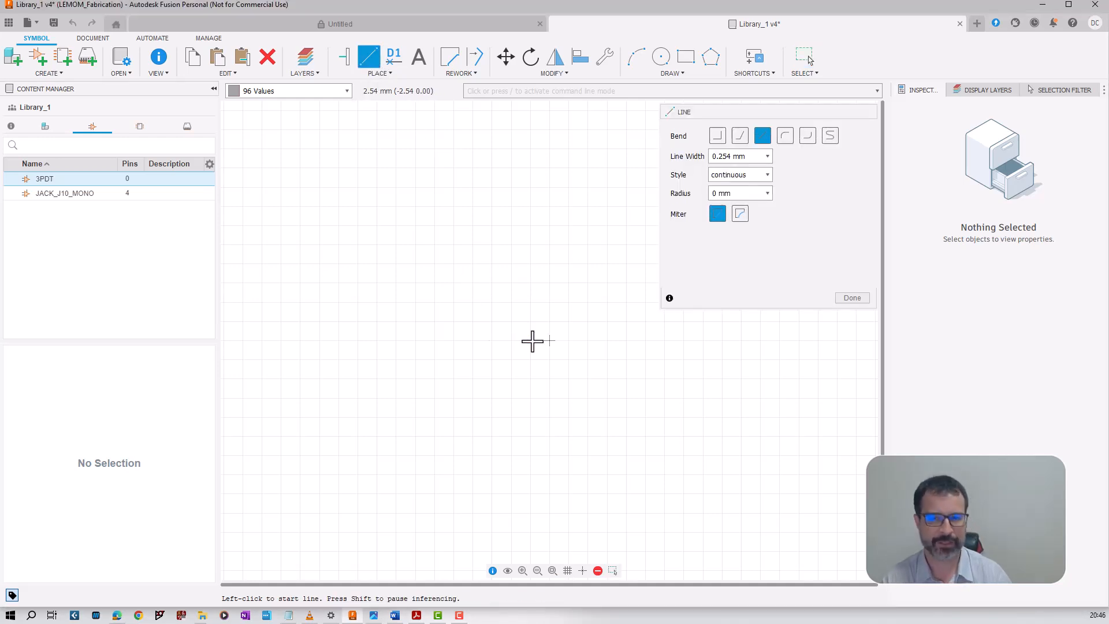
pyautogui.click(347, 91)
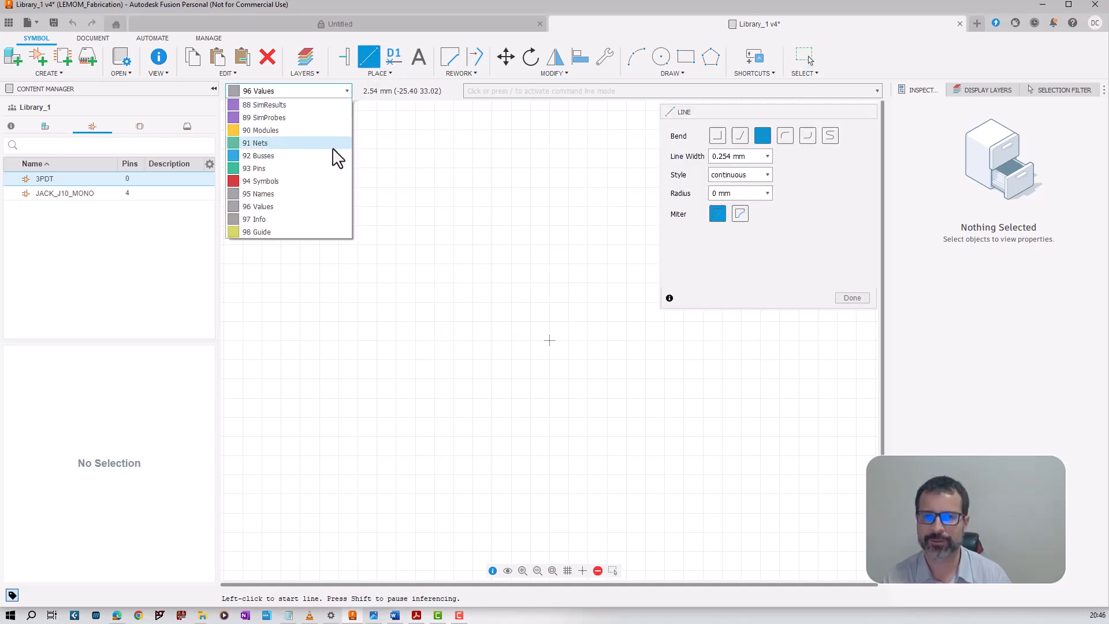
pyautogui.click(314, 186)
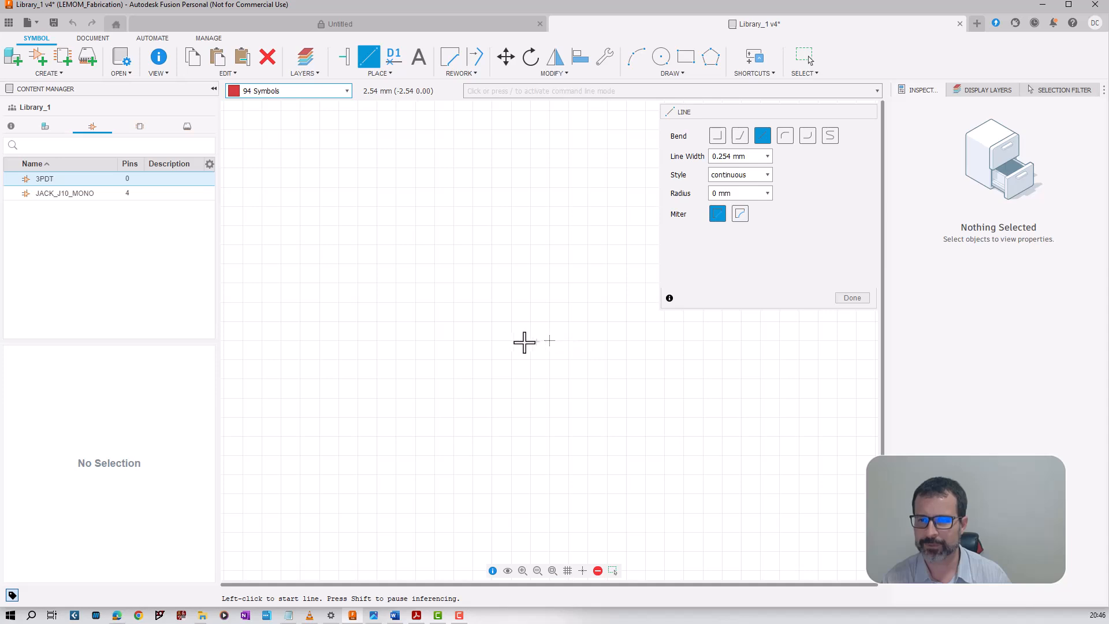
pyautogui.click(491, 341)
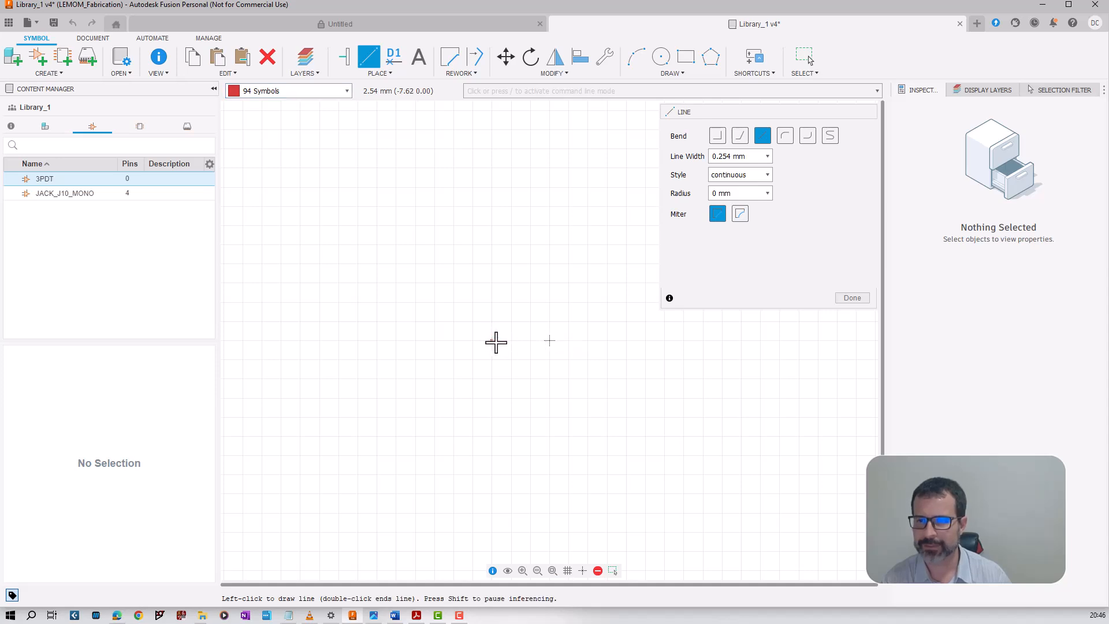
pyautogui.doubleClick(531, 339)
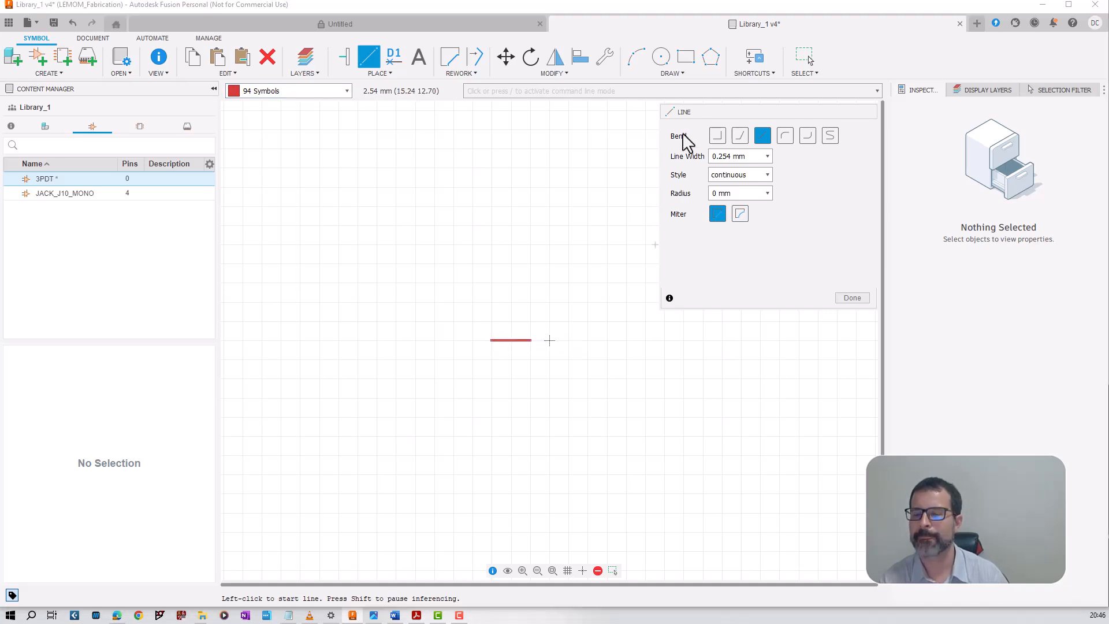
# Draw a circle with a radius of about 0.72 mm centred at (2.54, 2.54) mm, up and right of the origin.
pyautogui.click(662, 57)
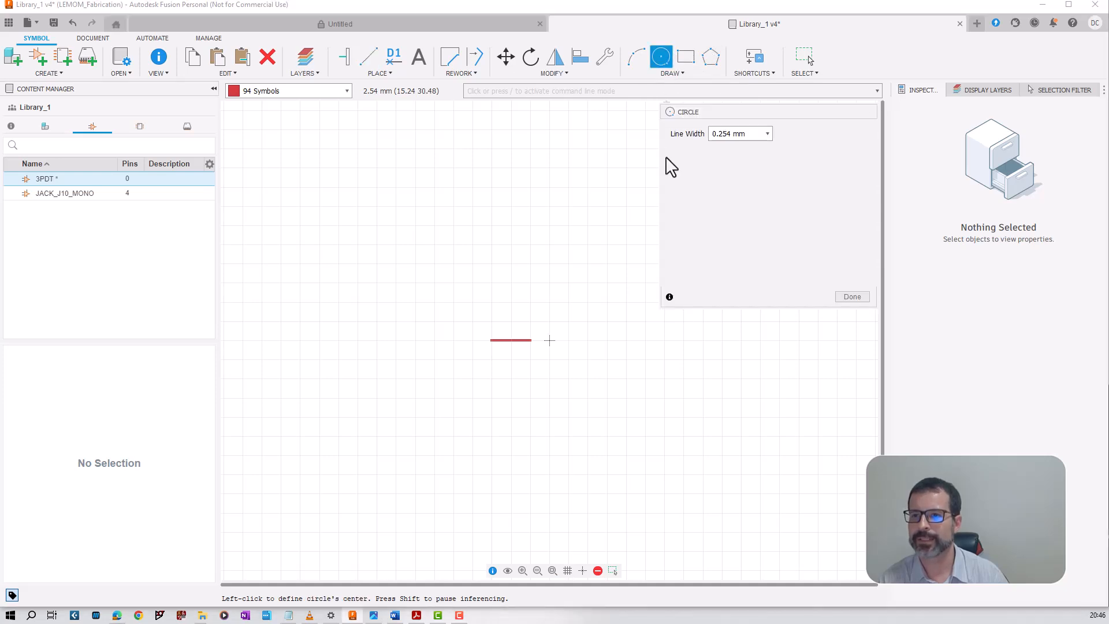
pyautogui.click(572, 325)
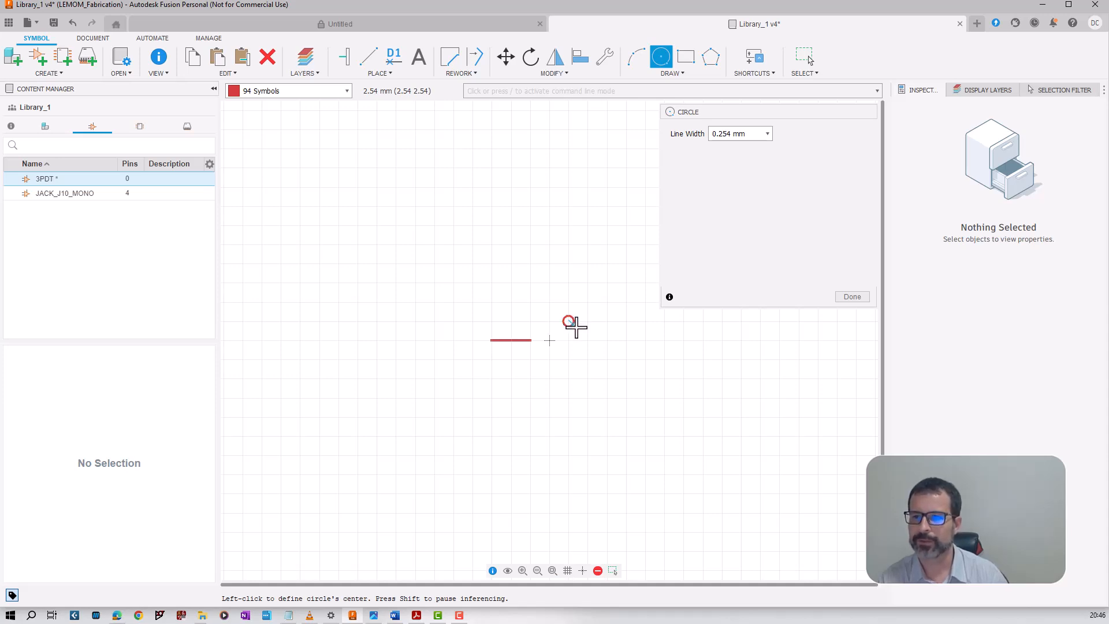
pyautogui.click(575, 325)
pyautogui.press('Escape')
# Set the circle's radius to 0.5 mm.
pyautogui.click(569, 321)
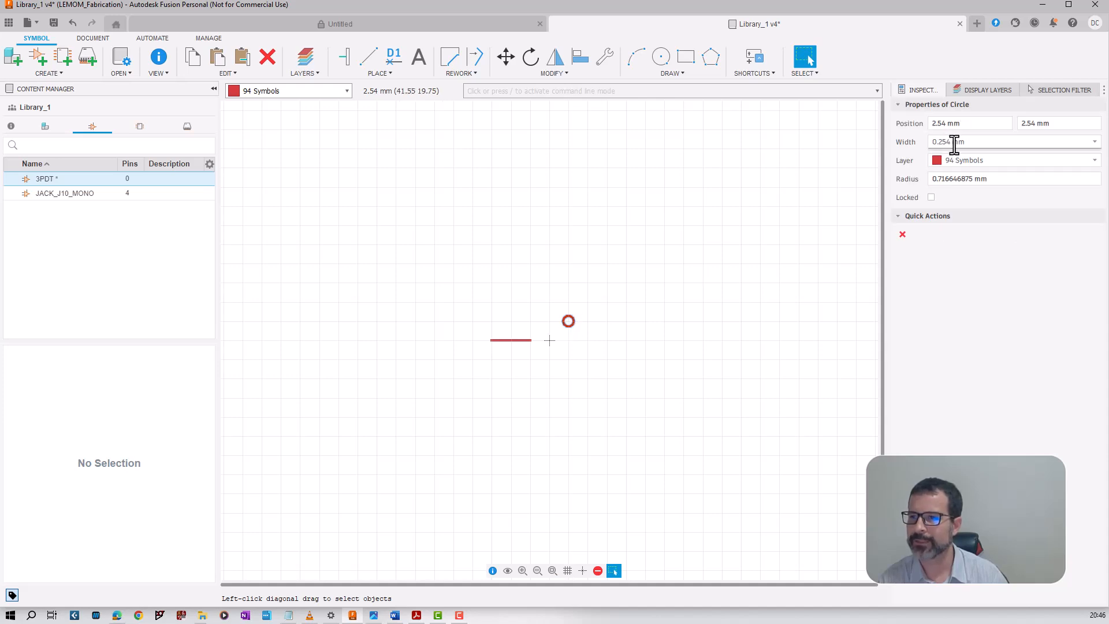
pyautogui.click(943, 179)
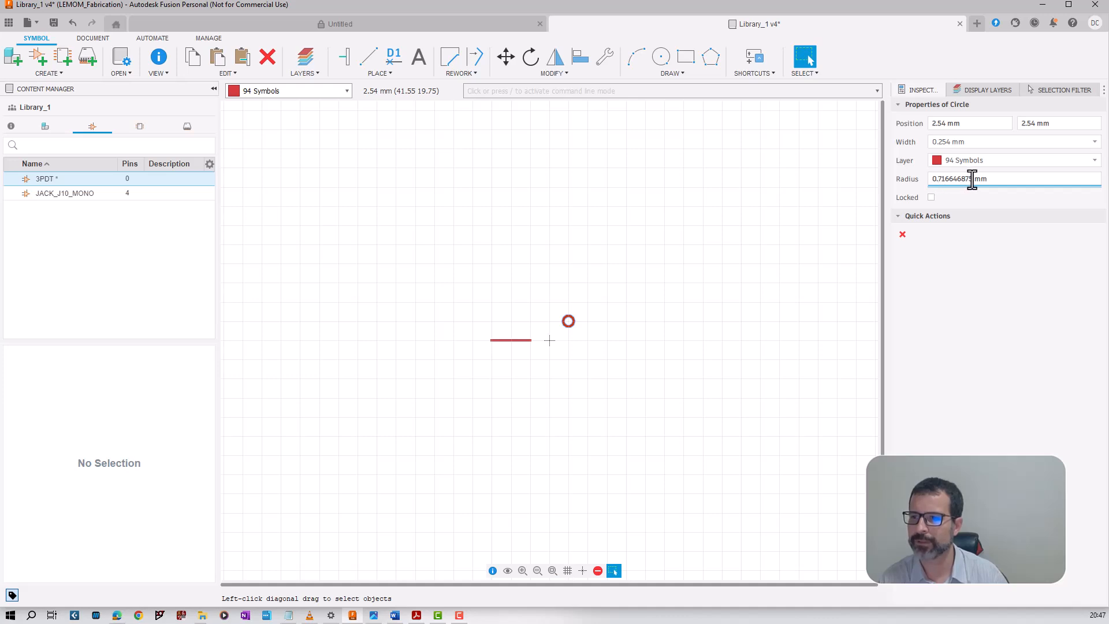
pyautogui.moveTo(974, 179); pyautogui.dragTo(937, 179)
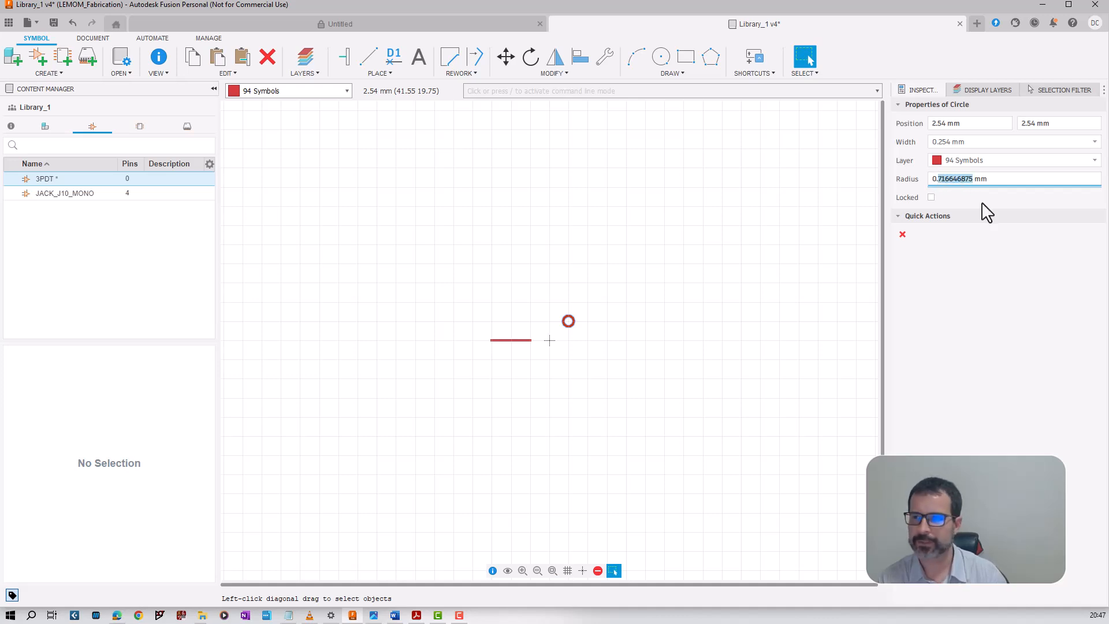
pyautogui.write('5')
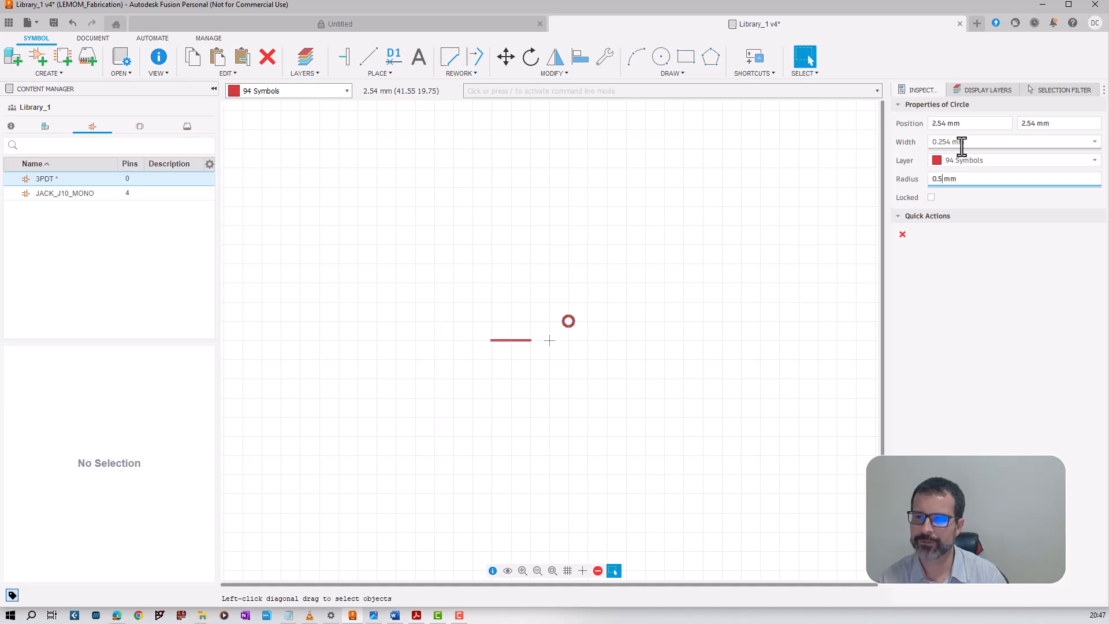
pyautogui.click(962, 142)
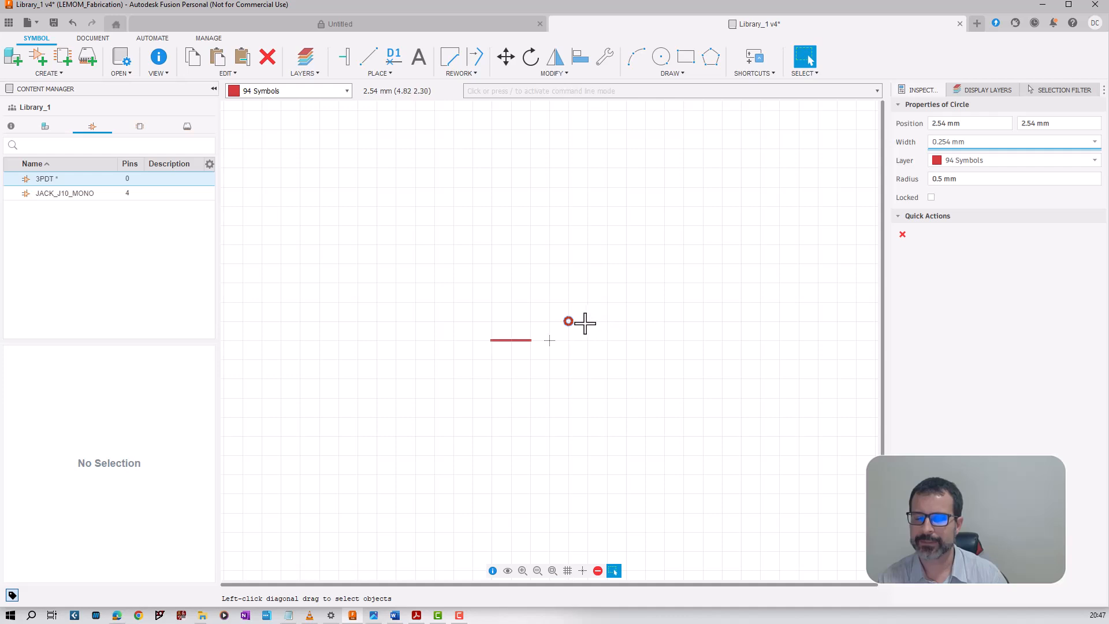
# Try other horizontal positions for the circle, including 2.50 mm and 25.4 mm.
pyautogui.click(945, 123)
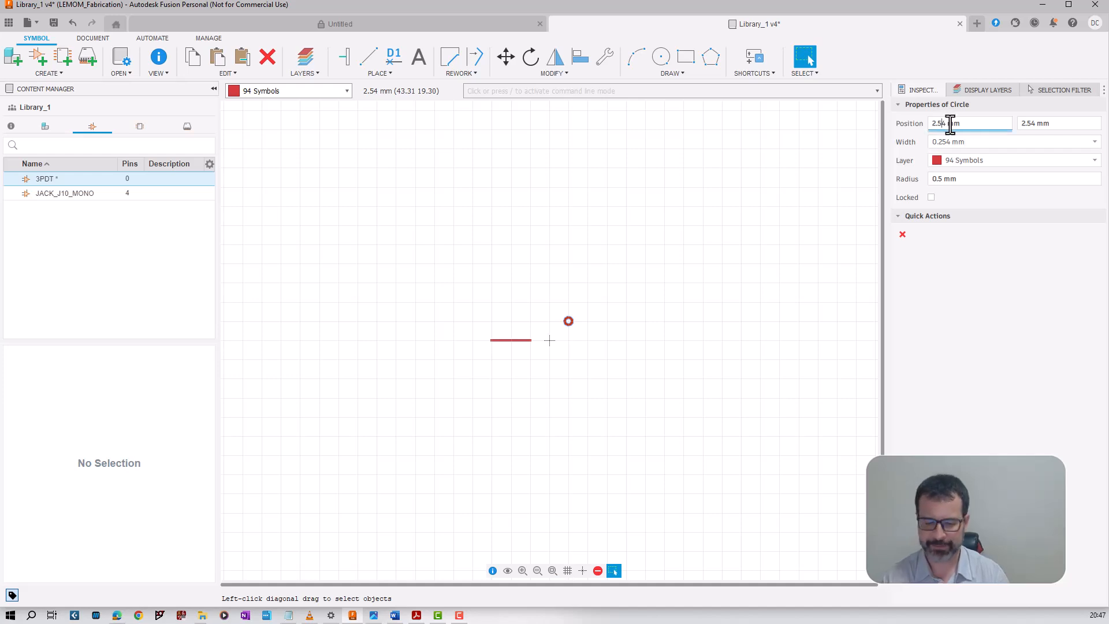
pyautogui.press('BackSpace')
pyautogui.write('0')
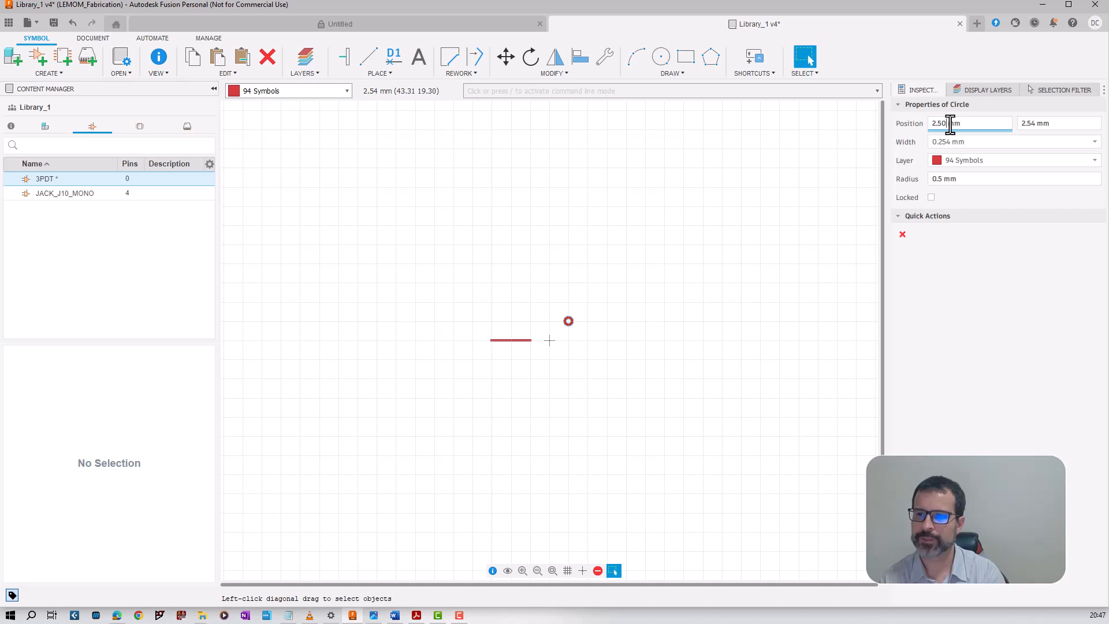
pyautogui.press('BackSpace')
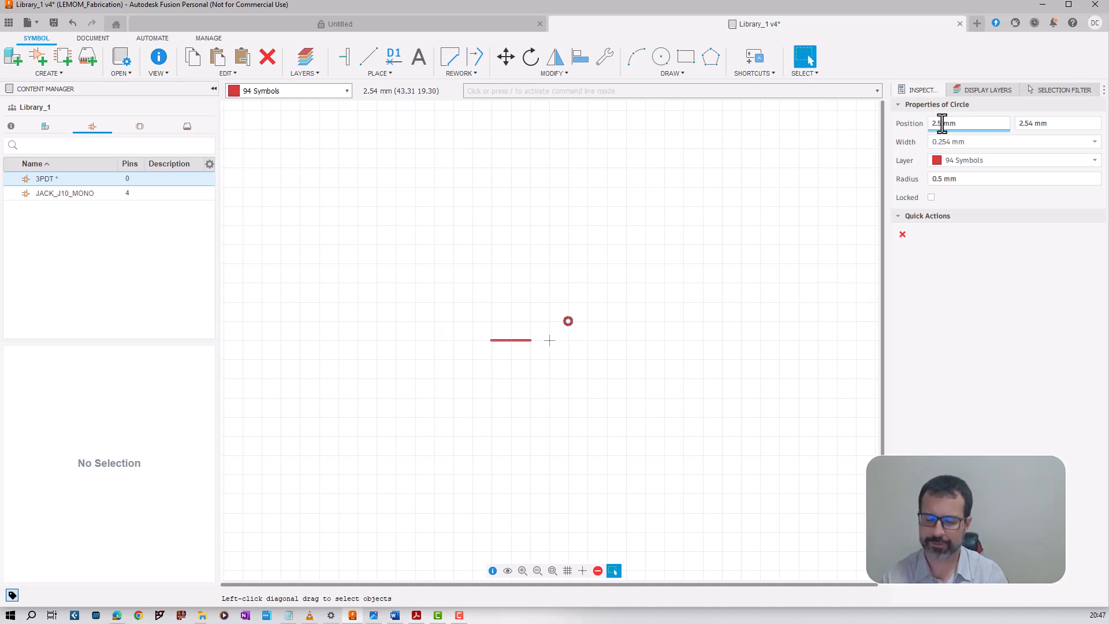
pyautogui.press('BackSpace')
pyautogui.write('5')
pyautogui.press('Return')
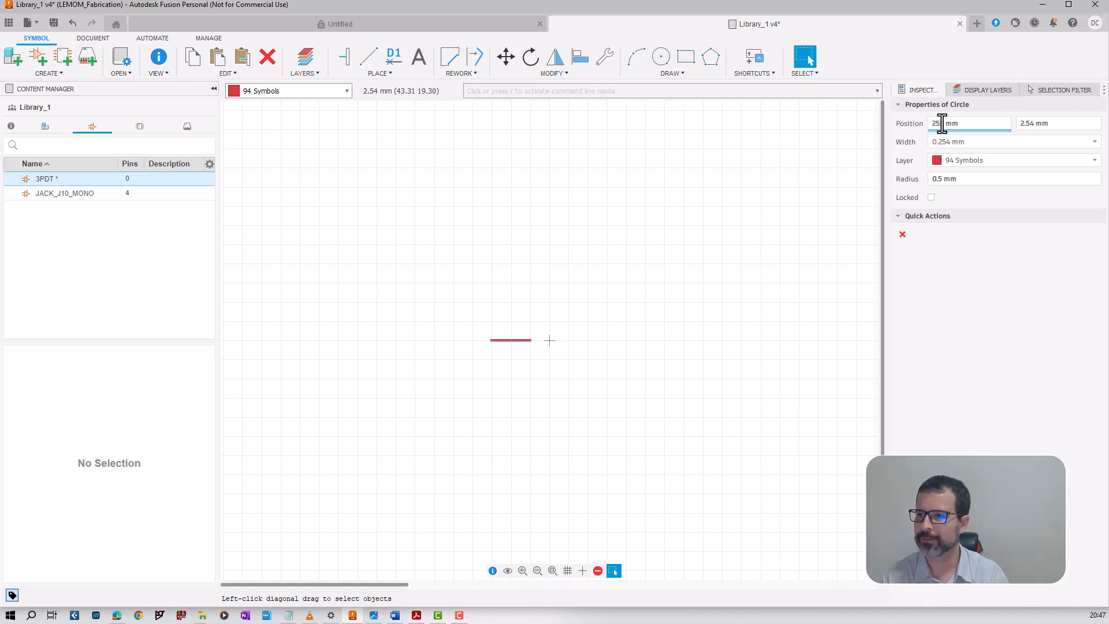
pyautogui.write('5')
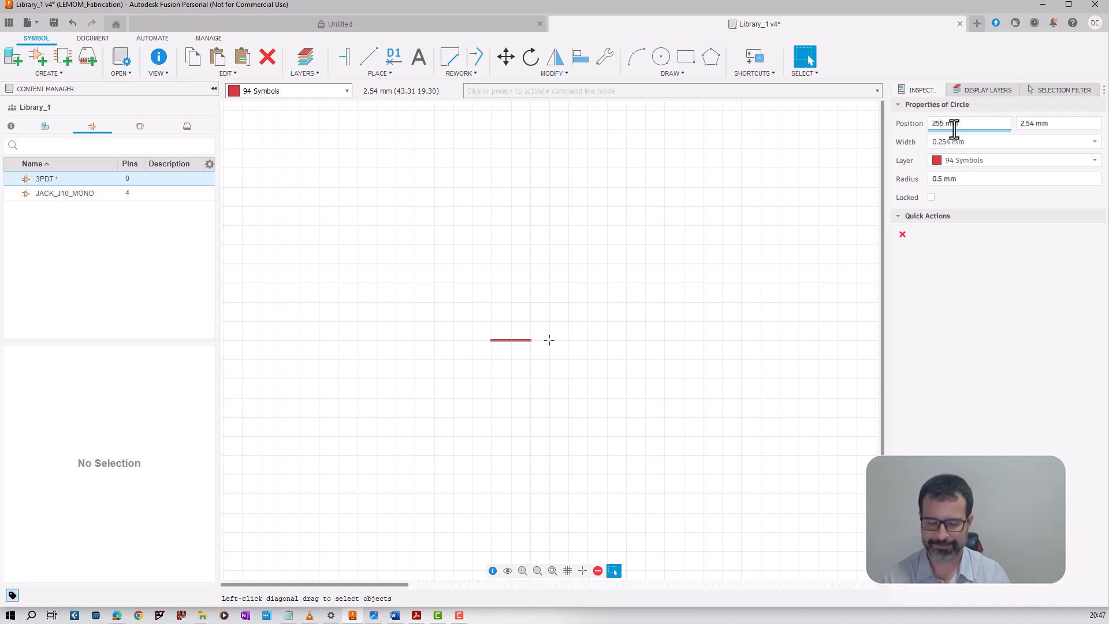
pyautogui.press('BackSpace')
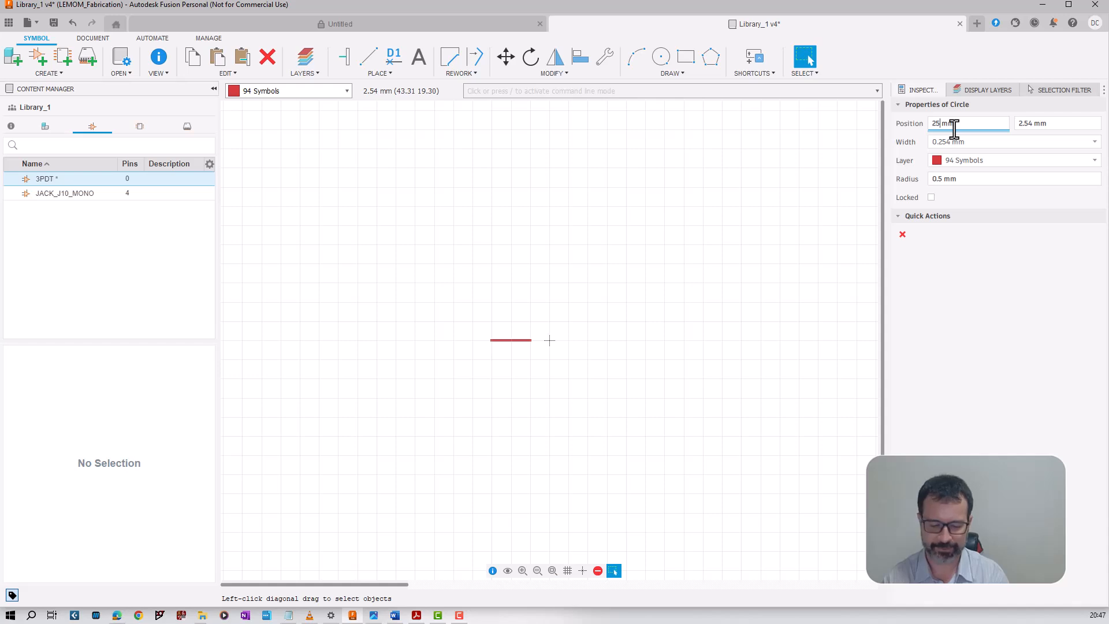
pyautogui.write('.4')
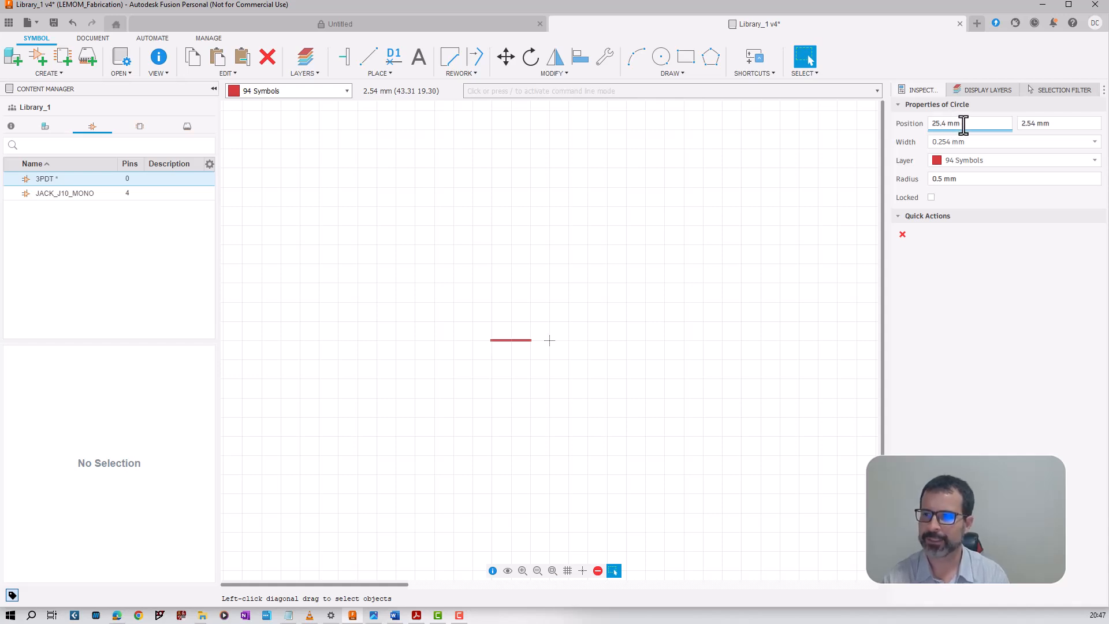
pyautogui.click(1029, 123)
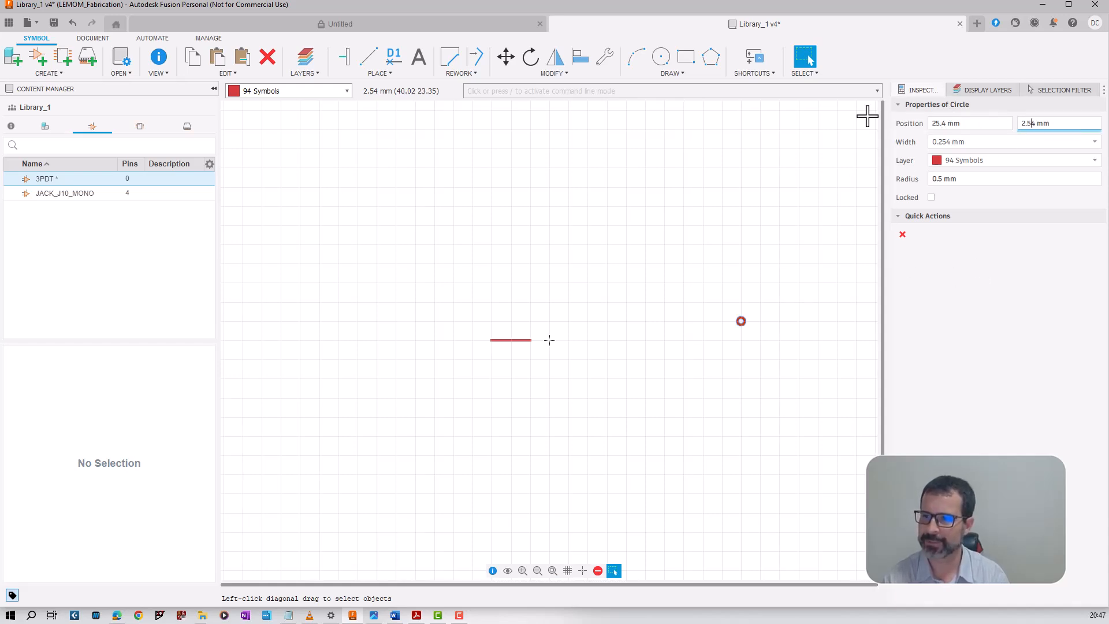
# Set the circle's horizontal (X) position to 2 mm.
pyautogui.click(940, 122)
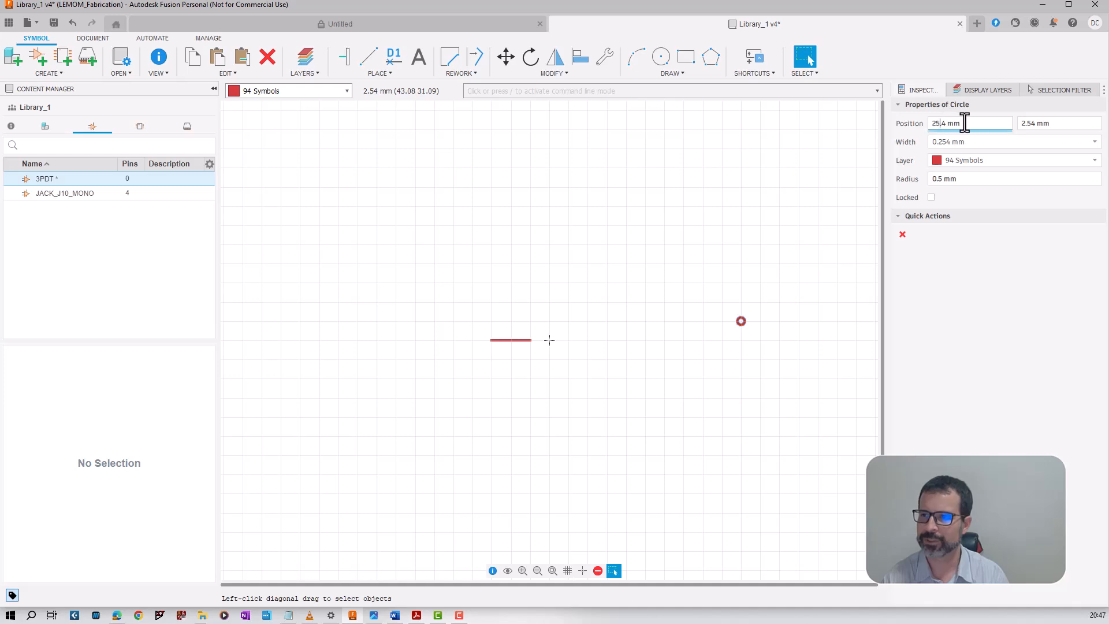
pyautogui.press('BackSpace')
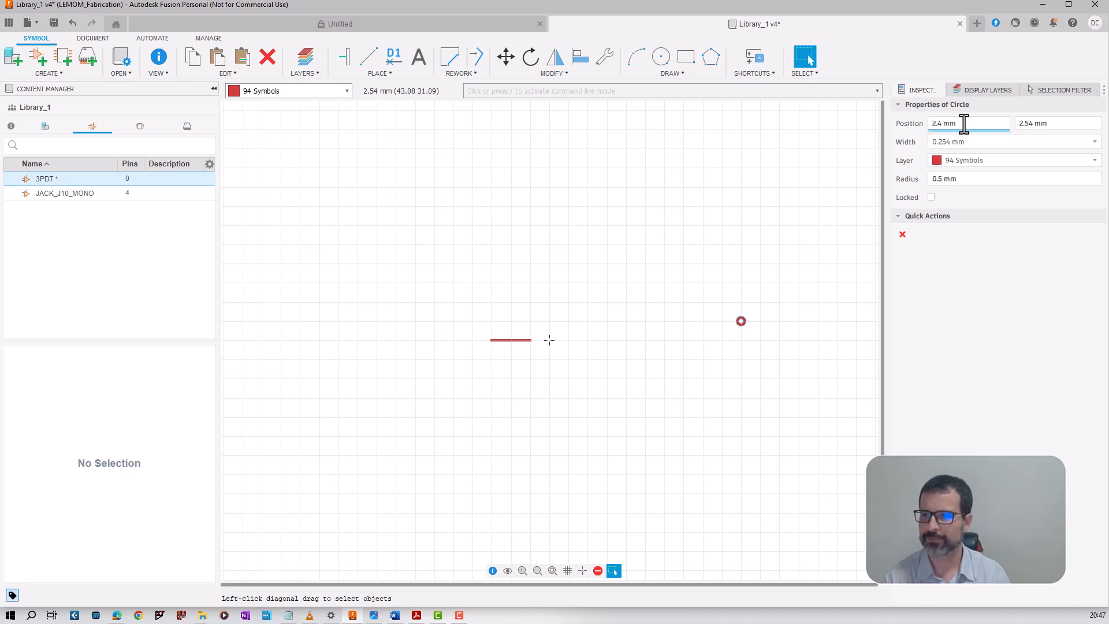
pyautogui.press('Return')
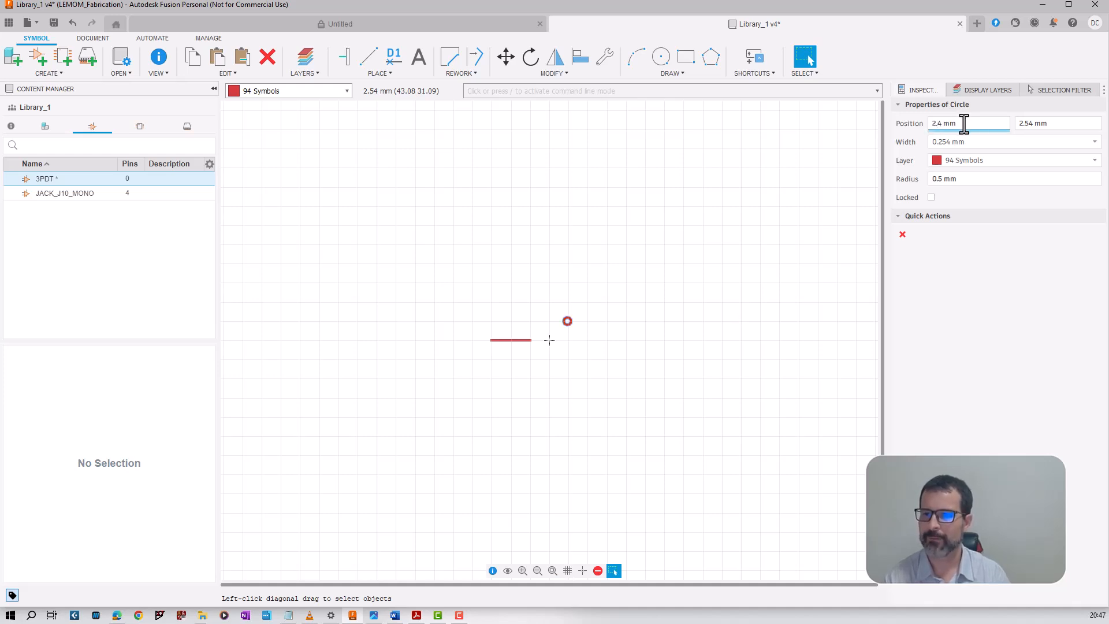
pyautogui.click(940, 124)
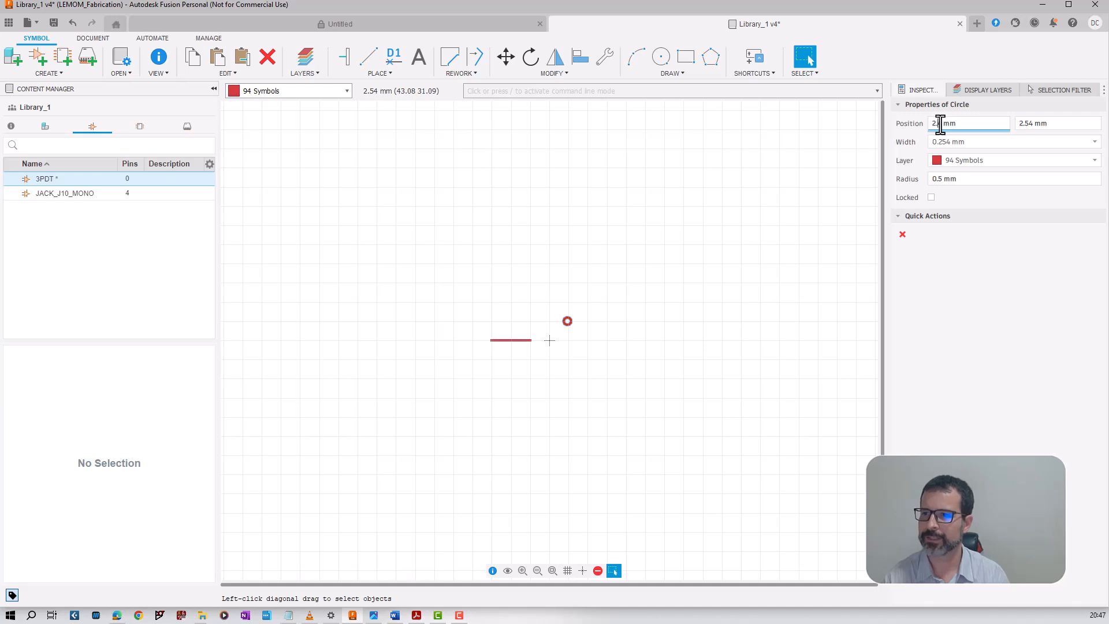
pyautogui.press('BackSpace')
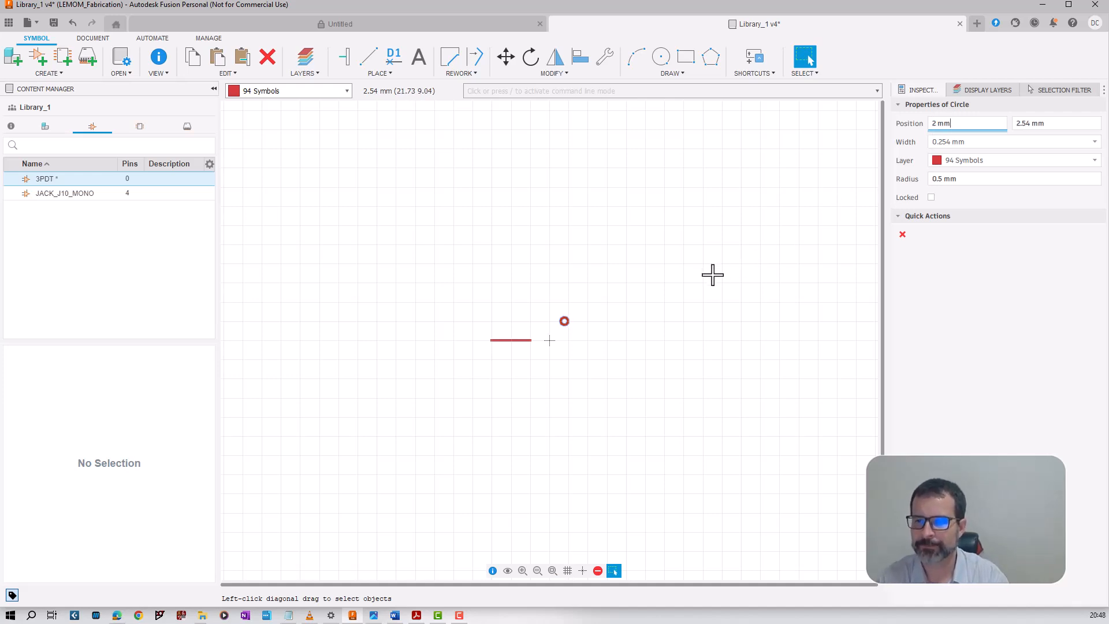
# Set the alternate grid size to 0.256 mm while preparing to draw a line.
pyautogui.click(375, 66)
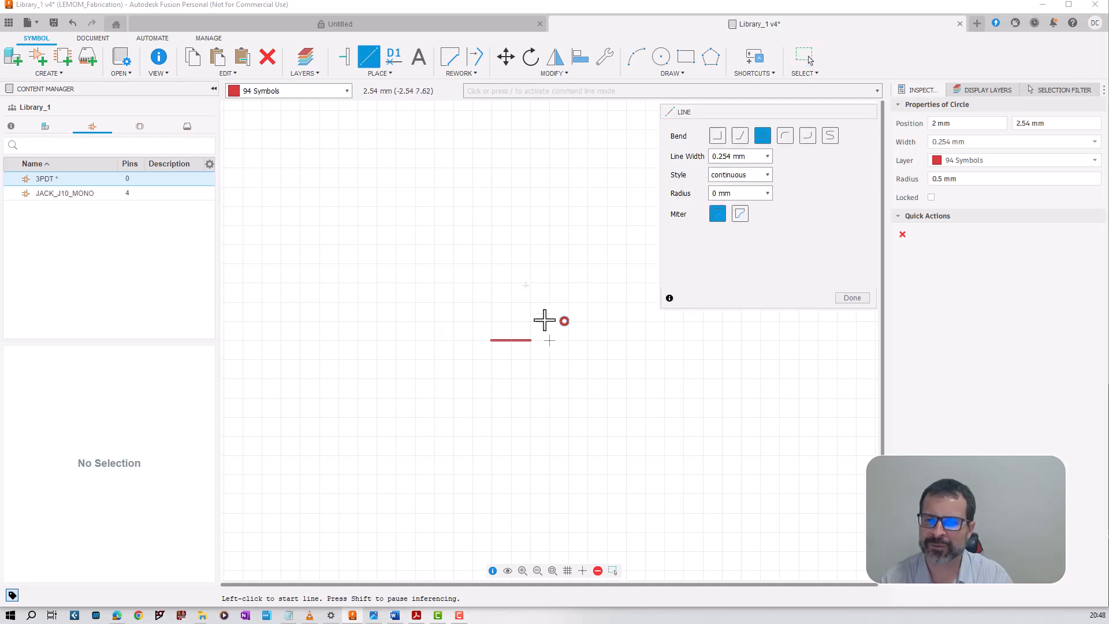
pyautogui.click(567, 571)
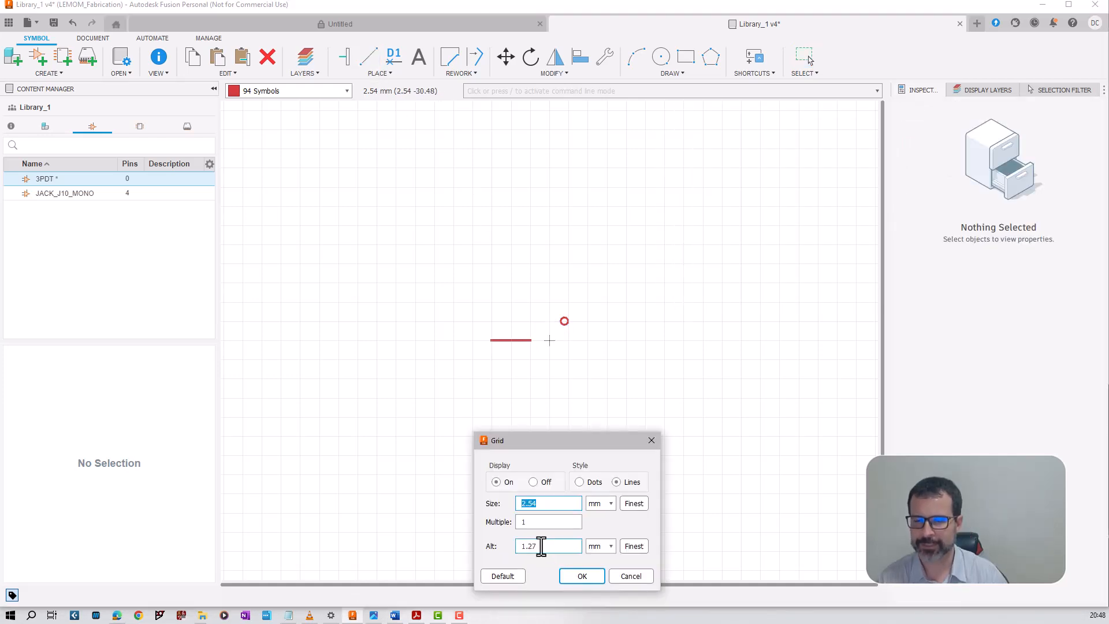
pyautogui.moveTo(538, 545); pyautogui.dragTo(515, 545)
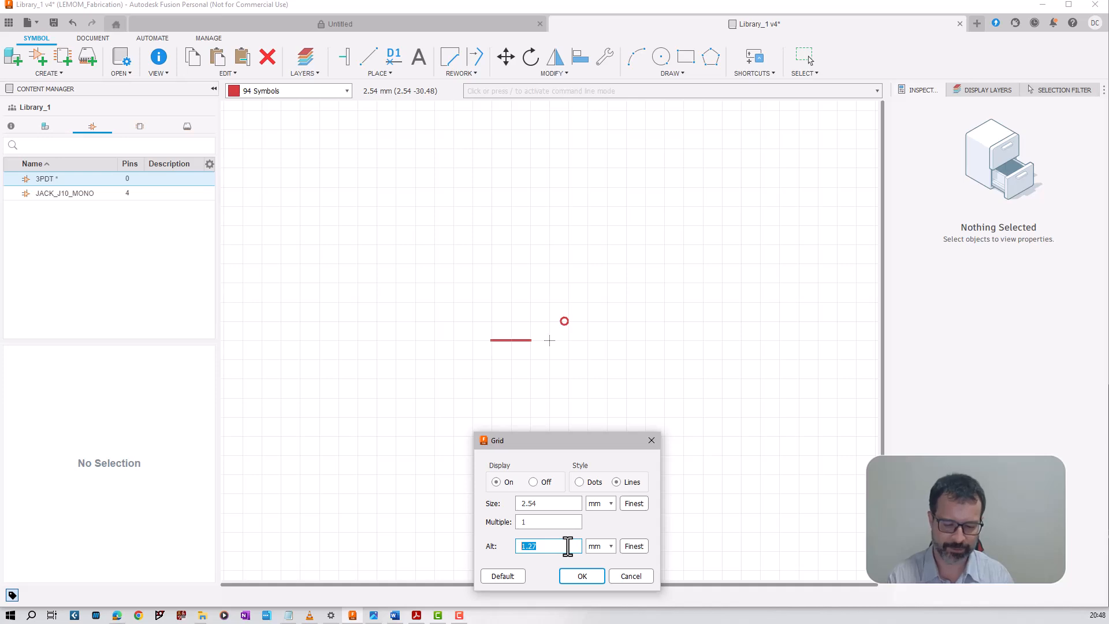
pyautogui.write('0.256')
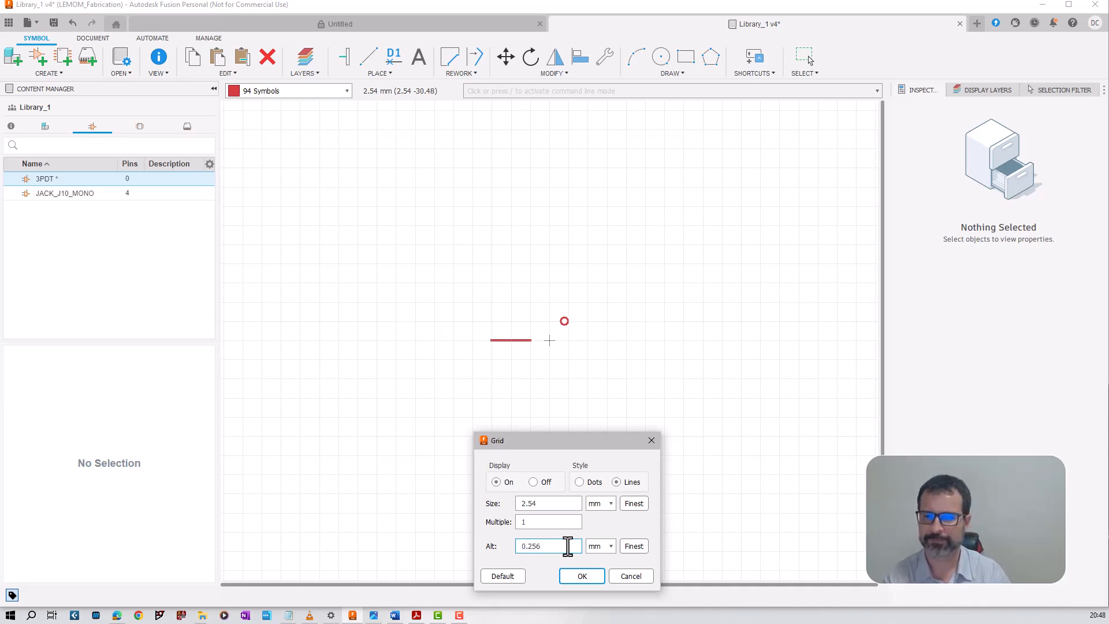
pyautogui.press('Return')
# Draw the slanted switch arm from the horizontal line's inner end at (-2.54, 0) to about (2.54, 2.03) mm, using the alternate grid.
pyautogui.scroll(5, 543, 338)
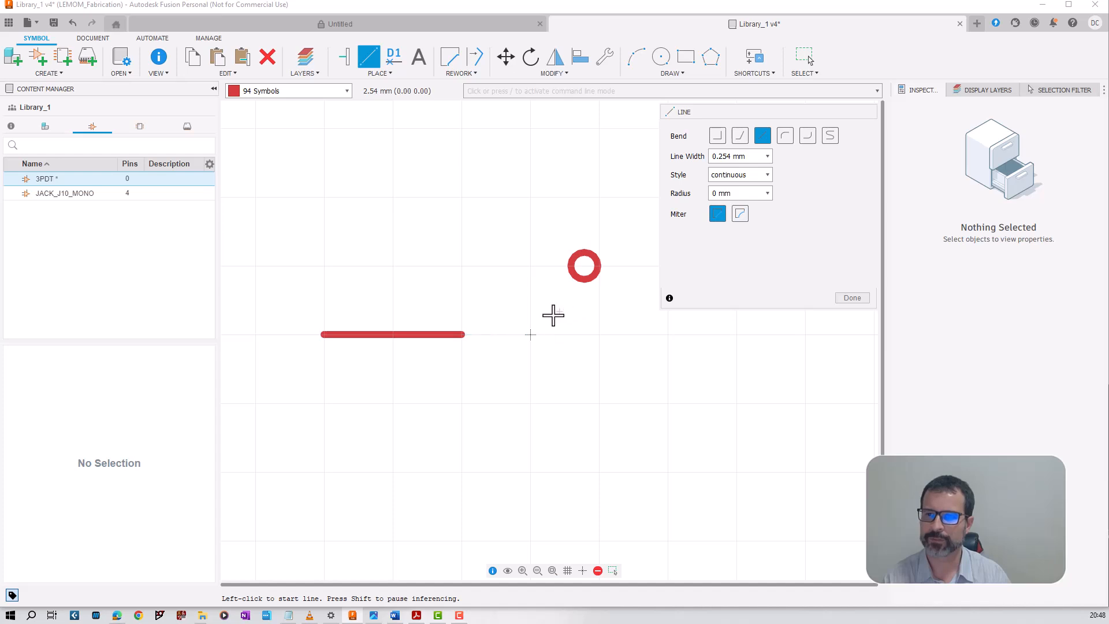
pyautogui.click(461, 335)
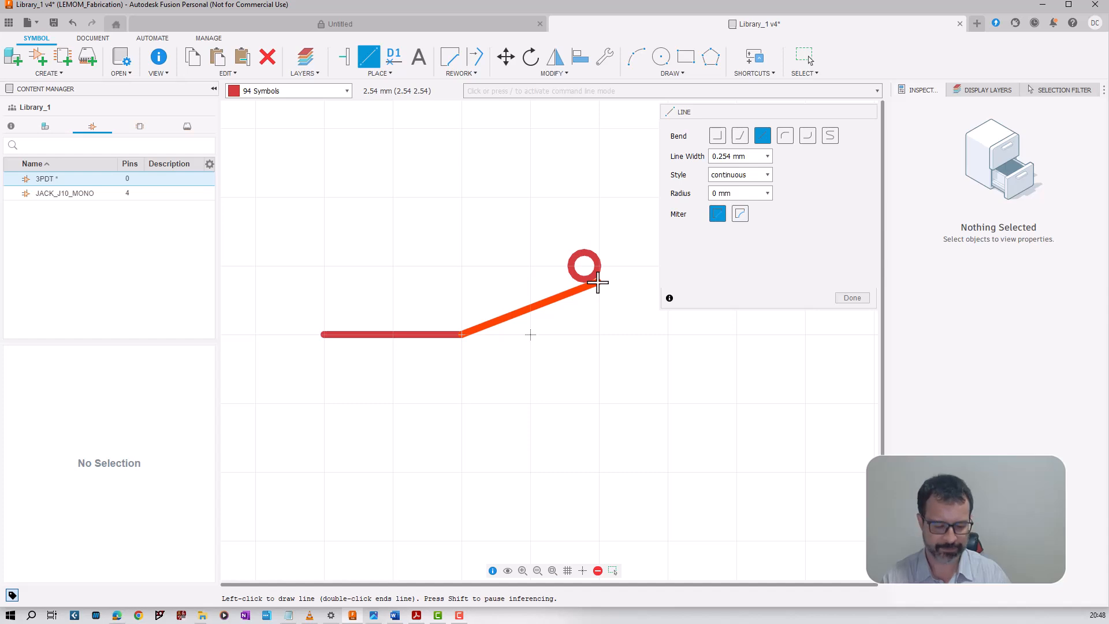
pyautogui.press('alt')
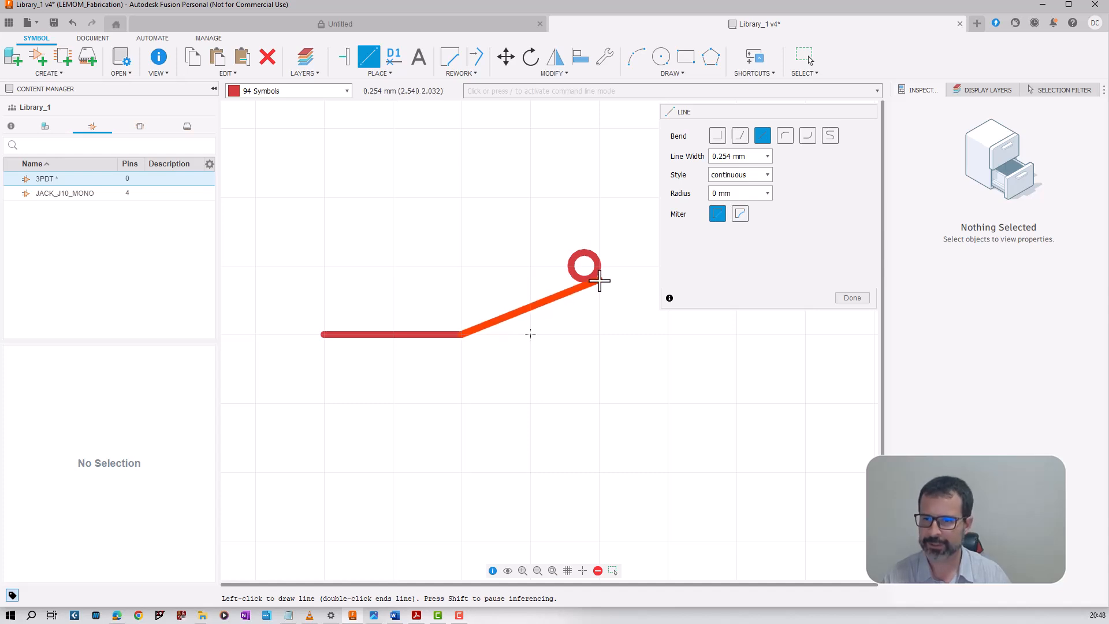
pyautogui.doubleClick(600, 282)
pyautogui.scroll(-2, 602, 282)
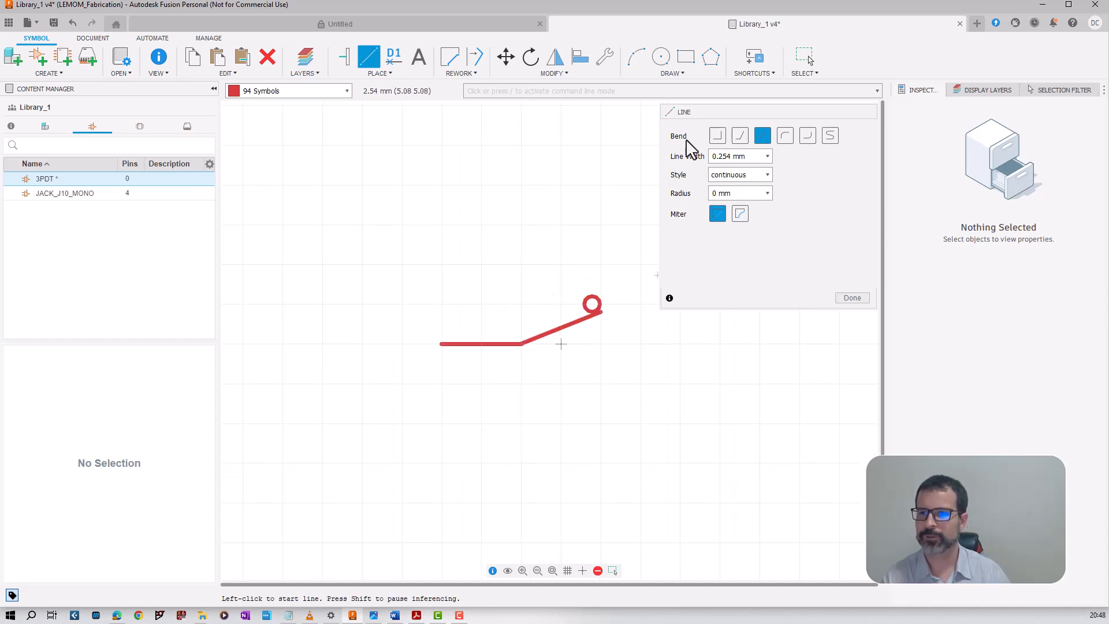
# Draw a second circle directly below the first, centred at (2, -2.54) mm with a radius of 0.5 mm.
pyautogui.click(662, 58)
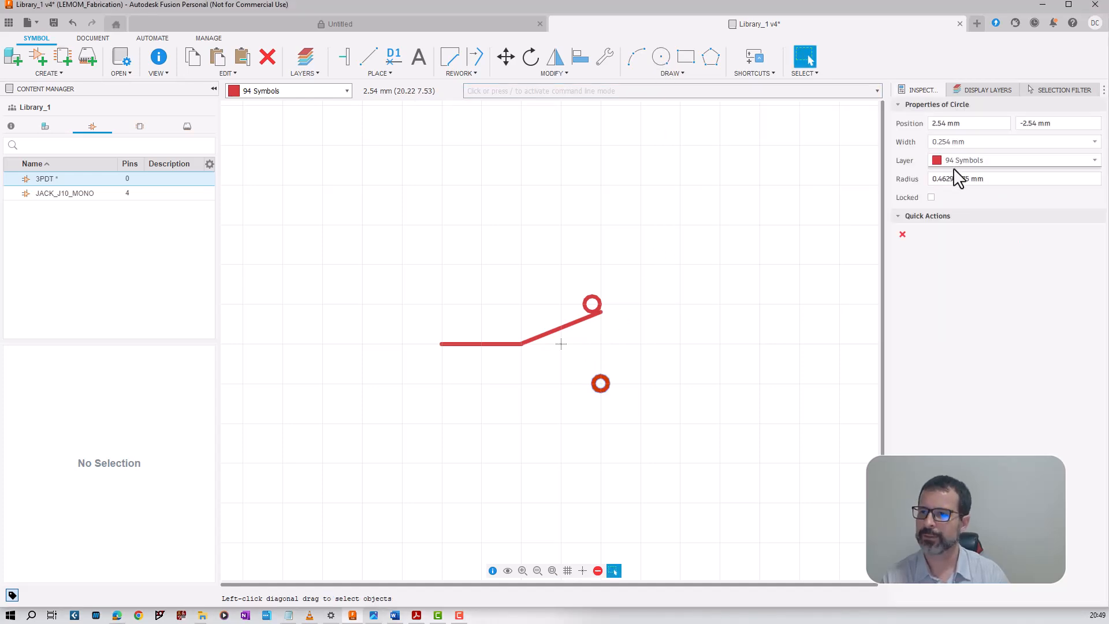
pyautogui.click(943, 179)
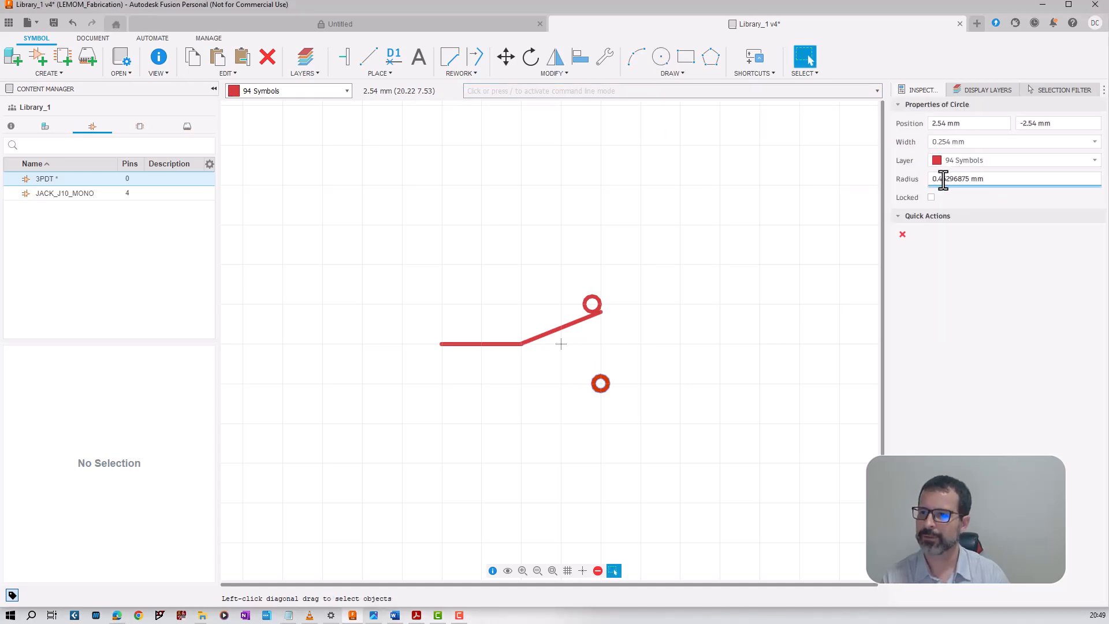
pyautogui.click(953, 123)
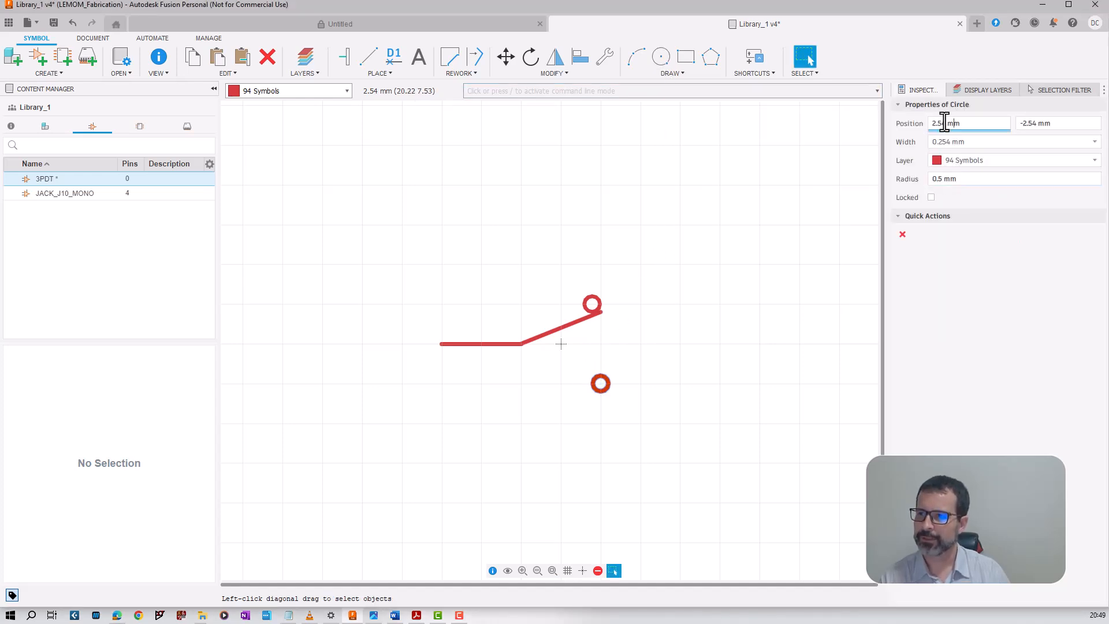
pyautogui.moveTo(945, 122); pyautogui.dragTo(938, 123)
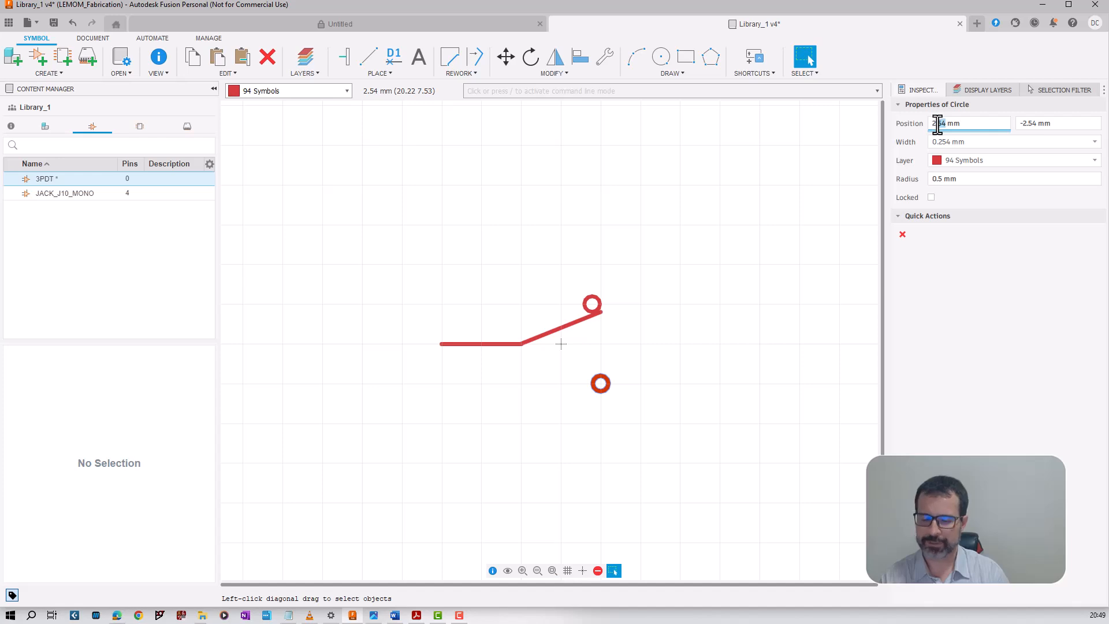
pyautogui.write('0')
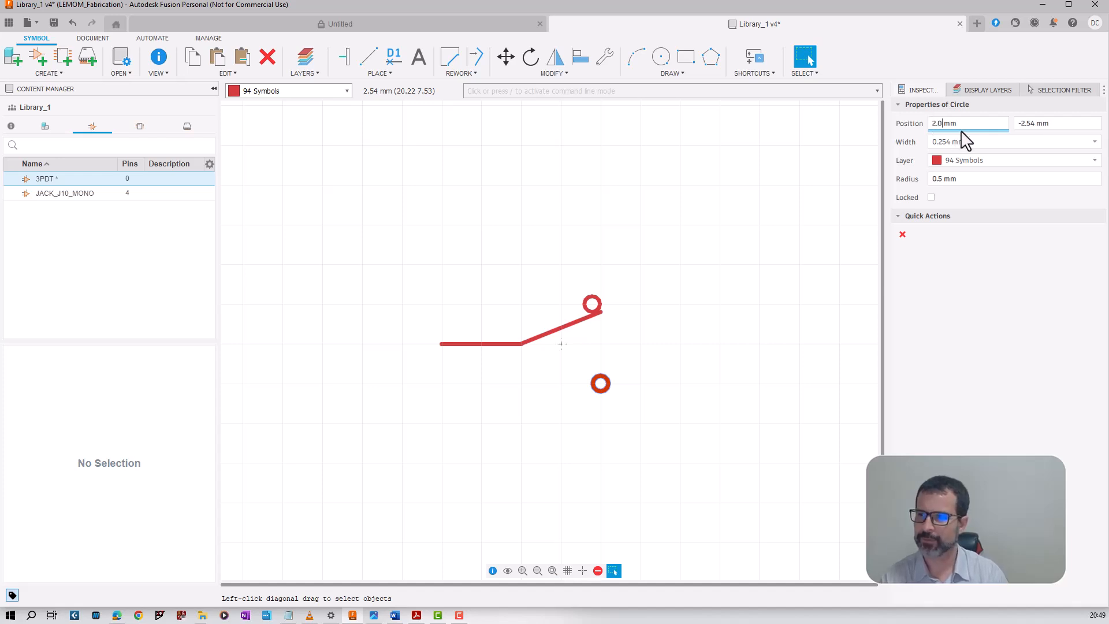
pyautogui.press('Return')
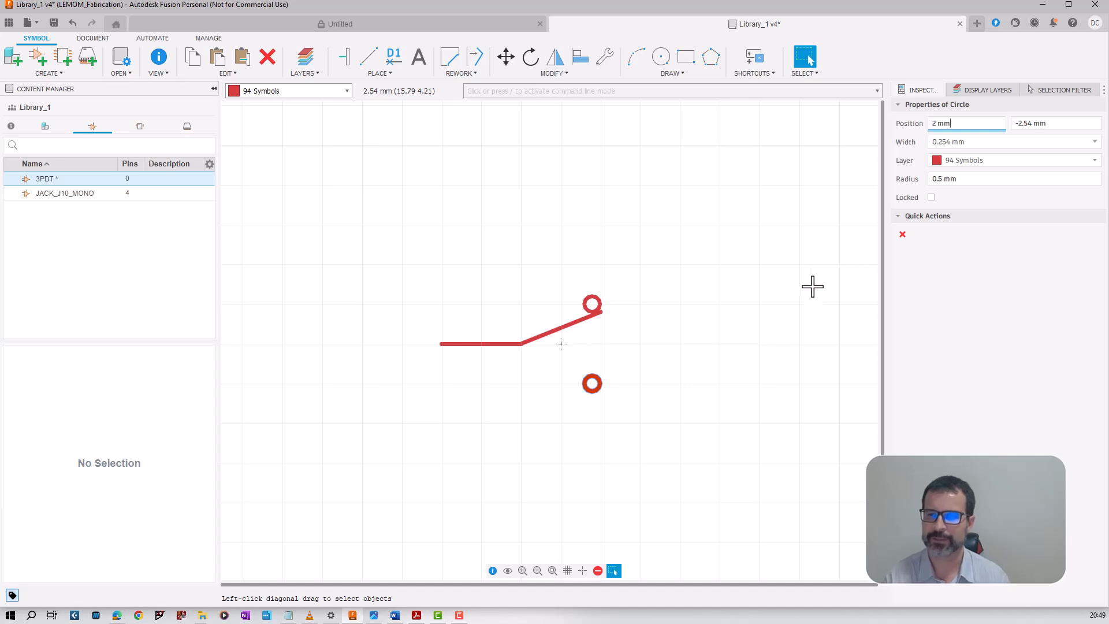
# Draw a horizontal line from each circle's outer edge, from x = 2.54 to 7.62 mm, at y = 2.54 and y = -2.54 mm.
pyautogui.click(370, 59)
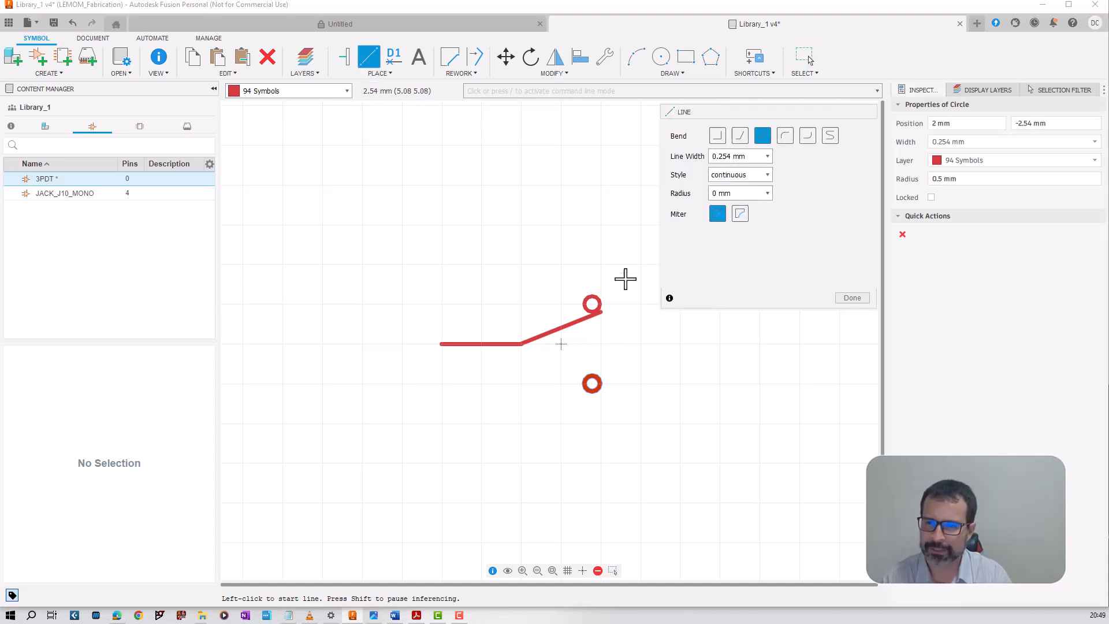
pyautogui.click(601, 304)
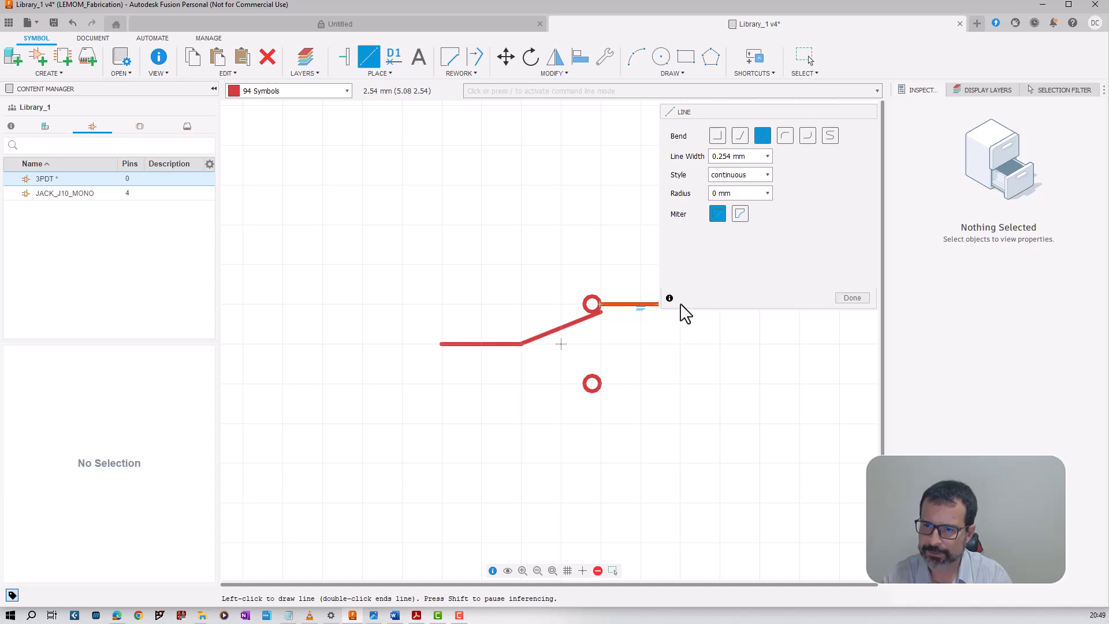
pyautogui.moveTo(707, 114); pyautogui.dragTo(830, 141)
pyautogui.click(682, 304)
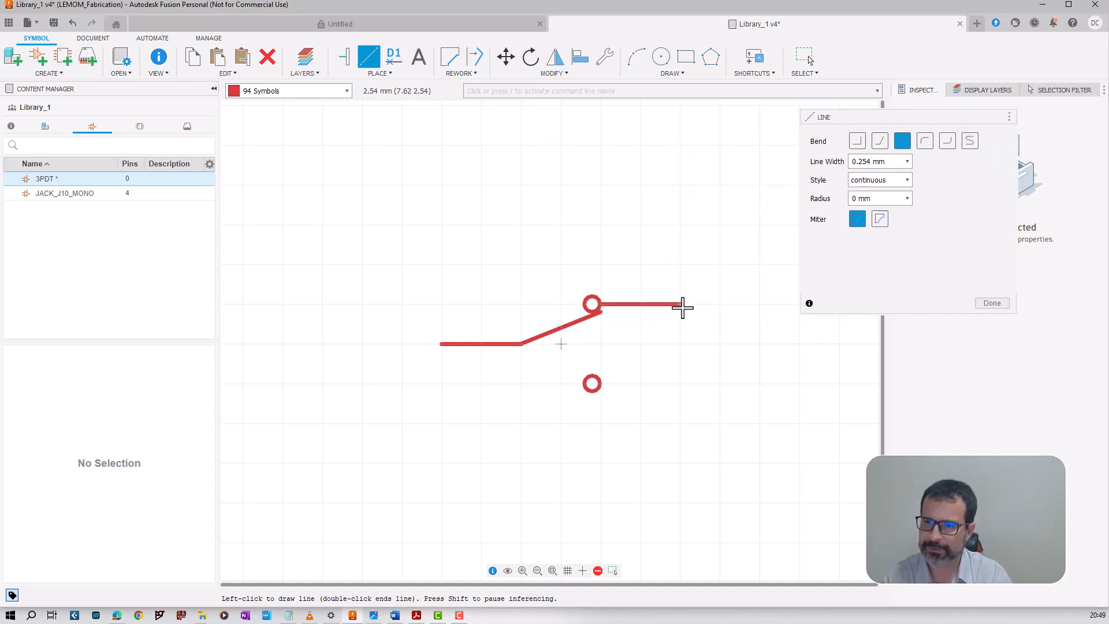
pyautogui.doubleClick(682, 304)
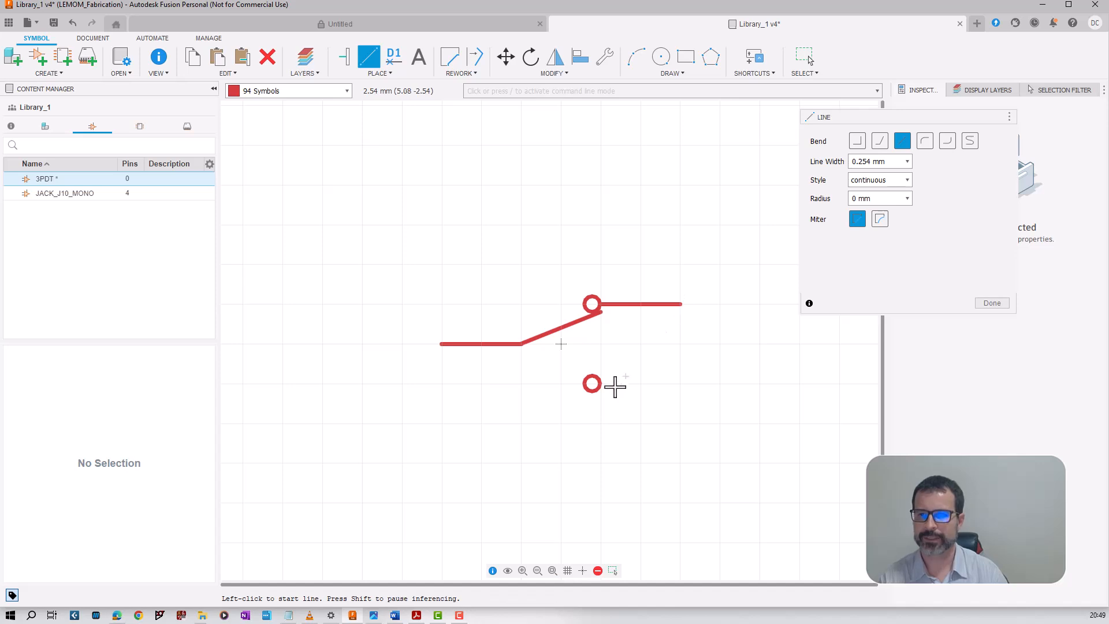
pyautogui.click(600, 384)
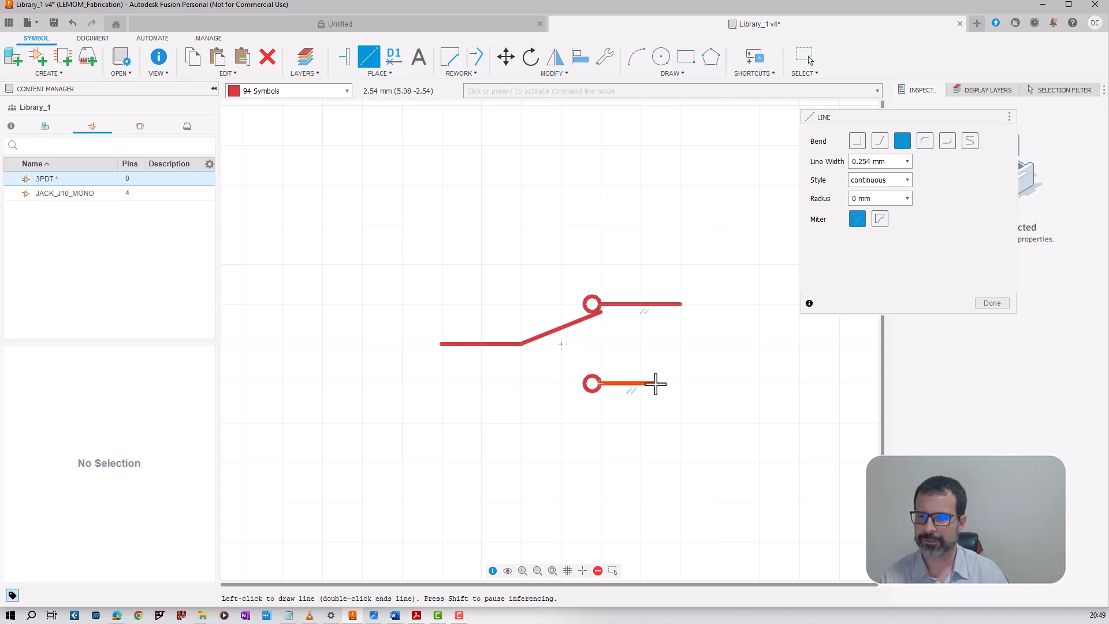
pyautogui.doubleClick(679, 384)
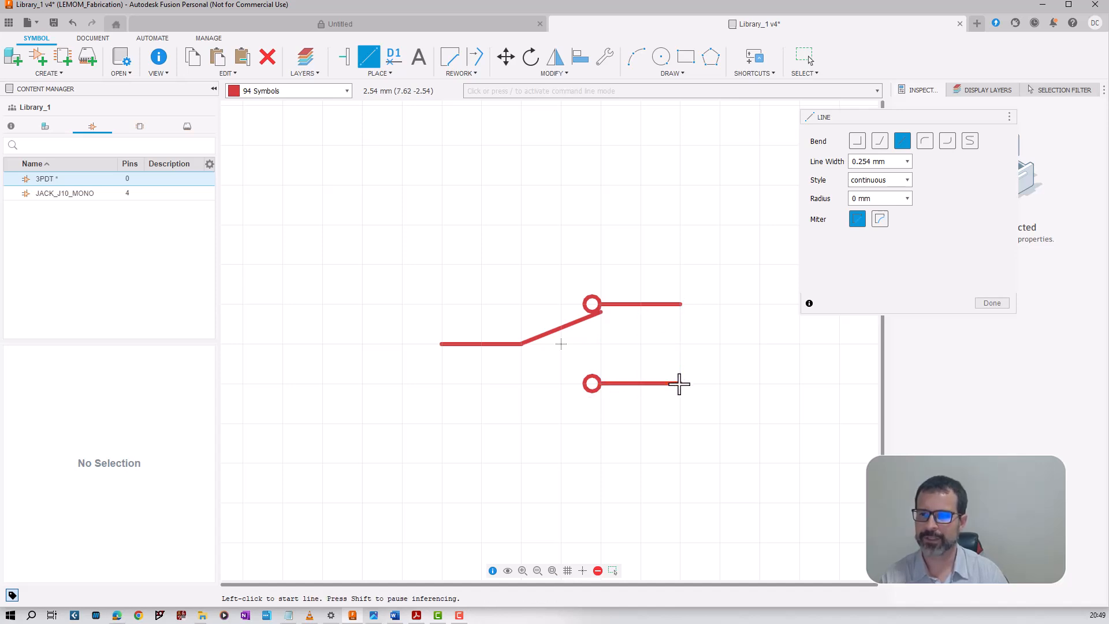
pyautogui.scroll(-3, 554, 364)
pyautogui.scroll(1, 601, 365)
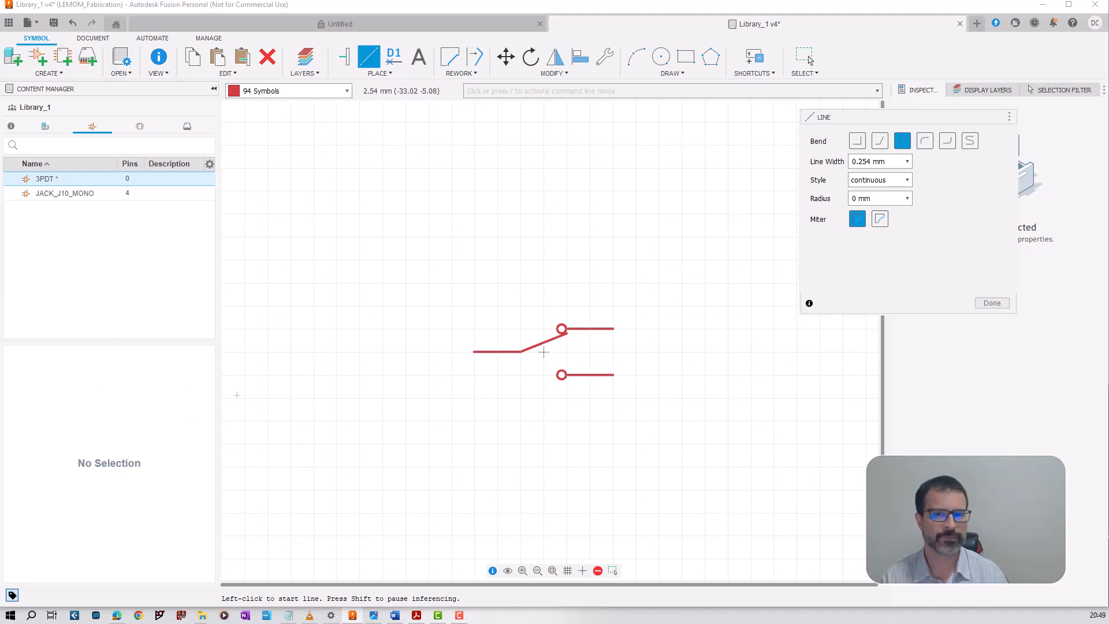
pyautogui.moveTo(0, 134); pyautogui.dragTo(0, 139)
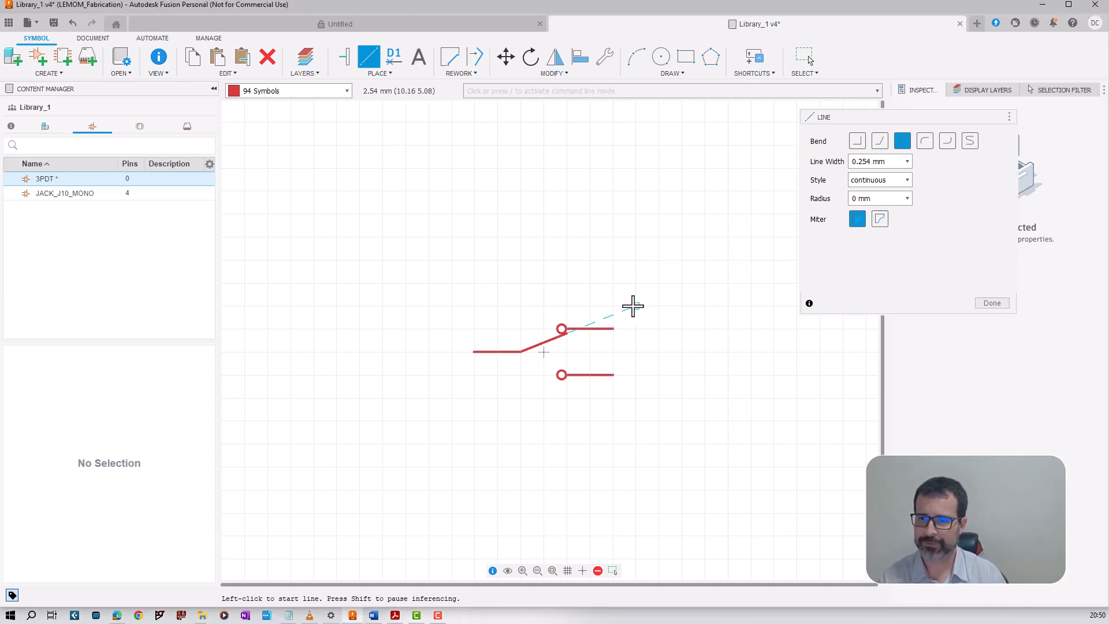
pyautogui.press('Escape')
pyautogui.moveTo(627, 317); pyautogui.dragTo(466, 414)
pyautogui.hotkey('ctrl', 'c')
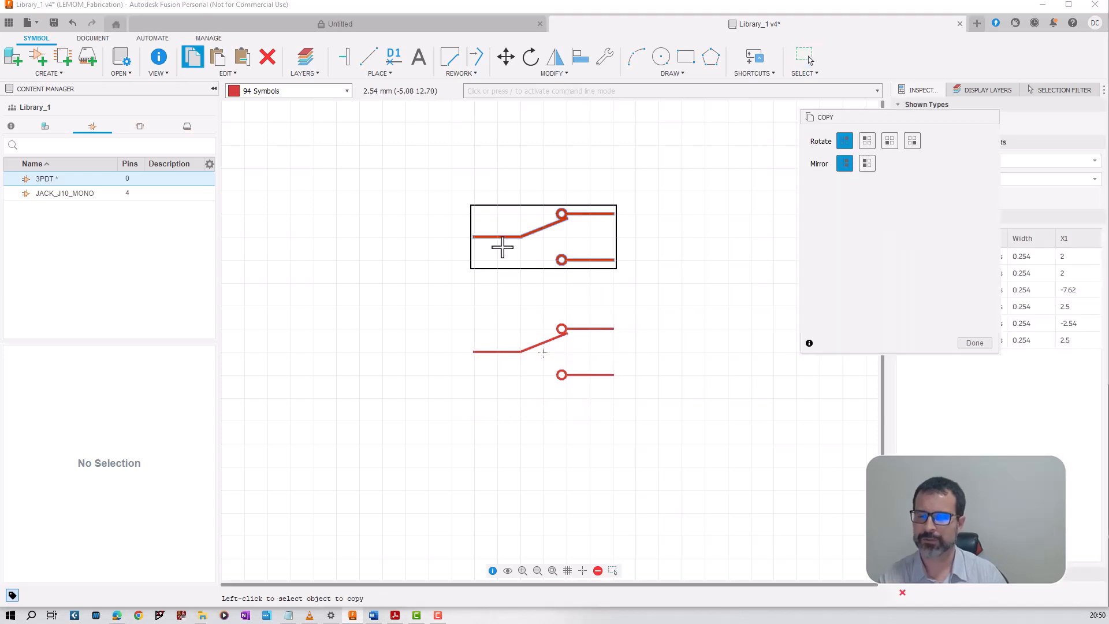
# Set the alternate grid size to 1.27 mm.
pyautogui.click(566, 570)
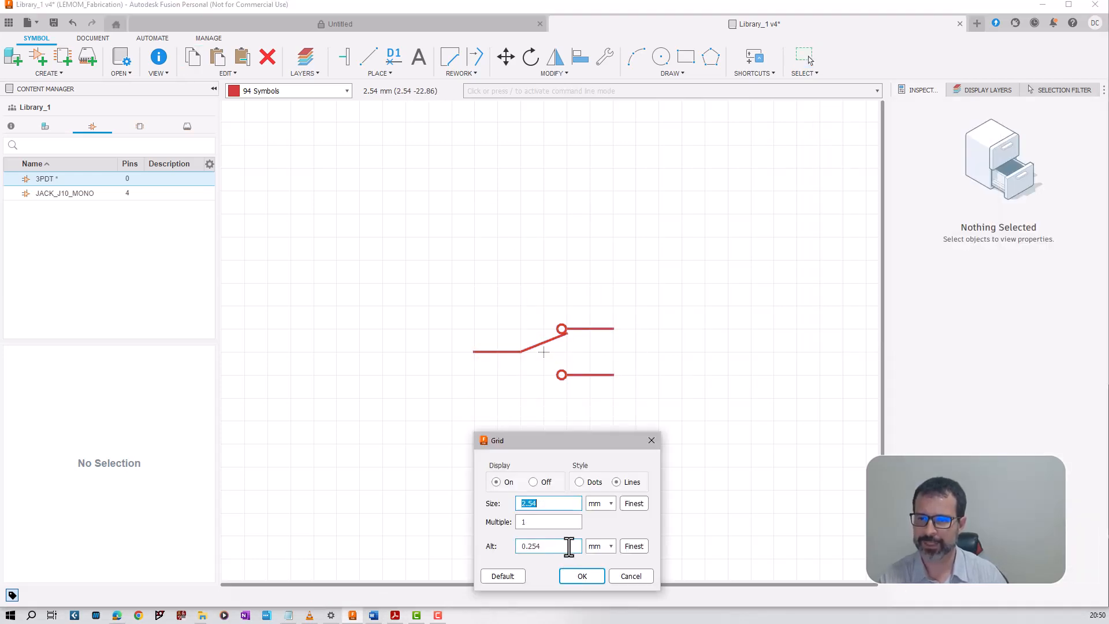
pyautogui.moveTo(537, 546); pyautogui.dragTo(520, 546)
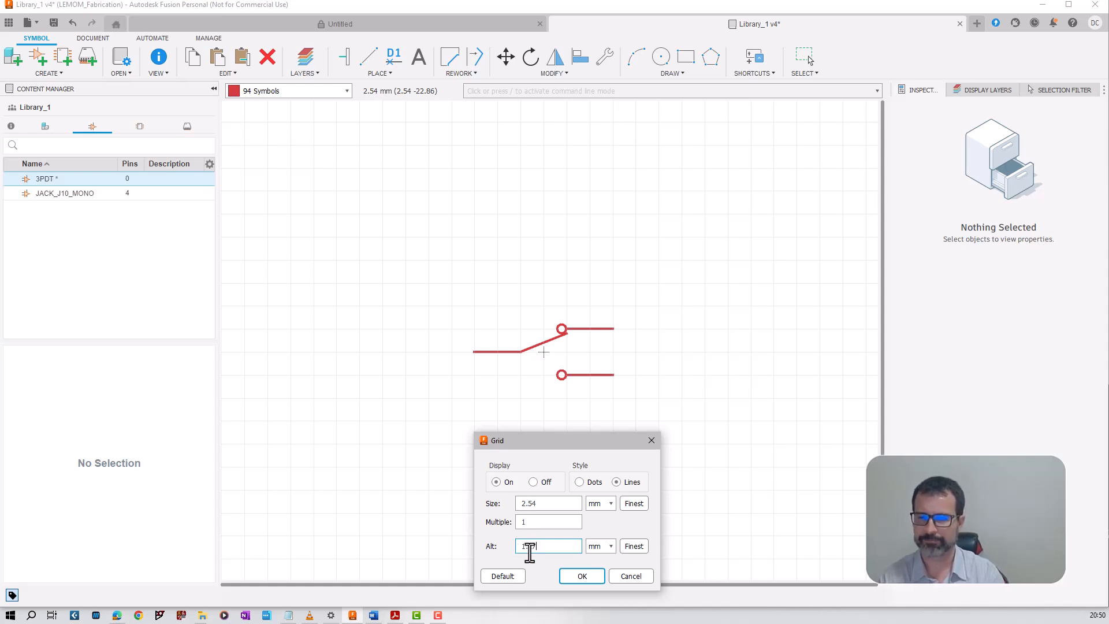
pyautogui.click(582, 576)
# Copy the whole switch contact set and place the duplicate 12.7 mm directly above the original.
pyautogui.moveTo(456, 292); pyautogui.dragTo(631, 406)
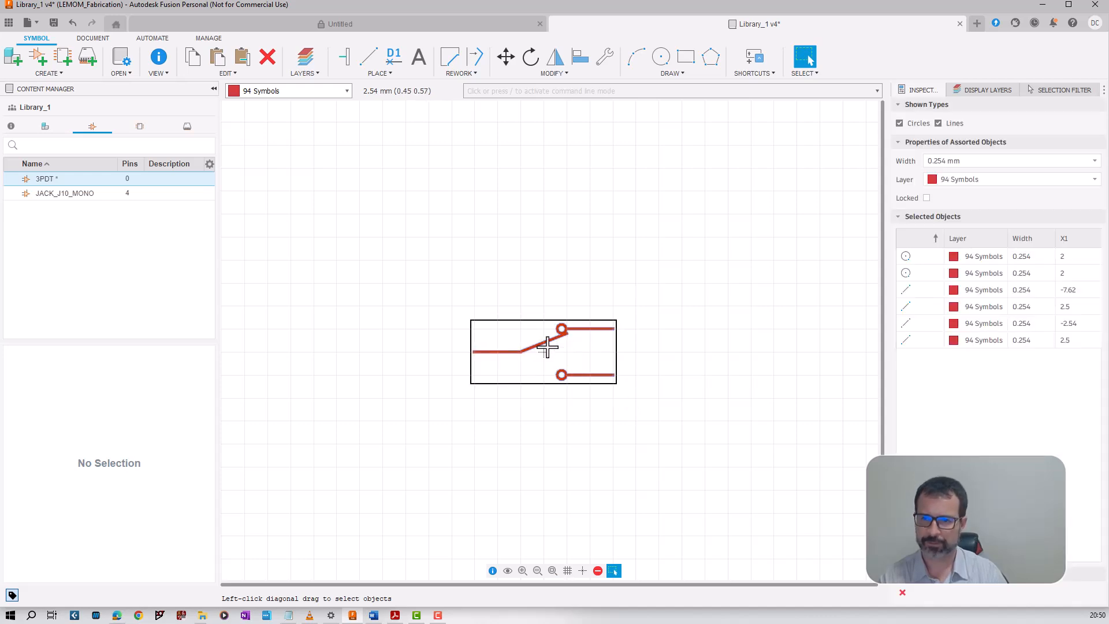
pyautogui.rightClick(545, 350)
pyautogui.click(574, 369)
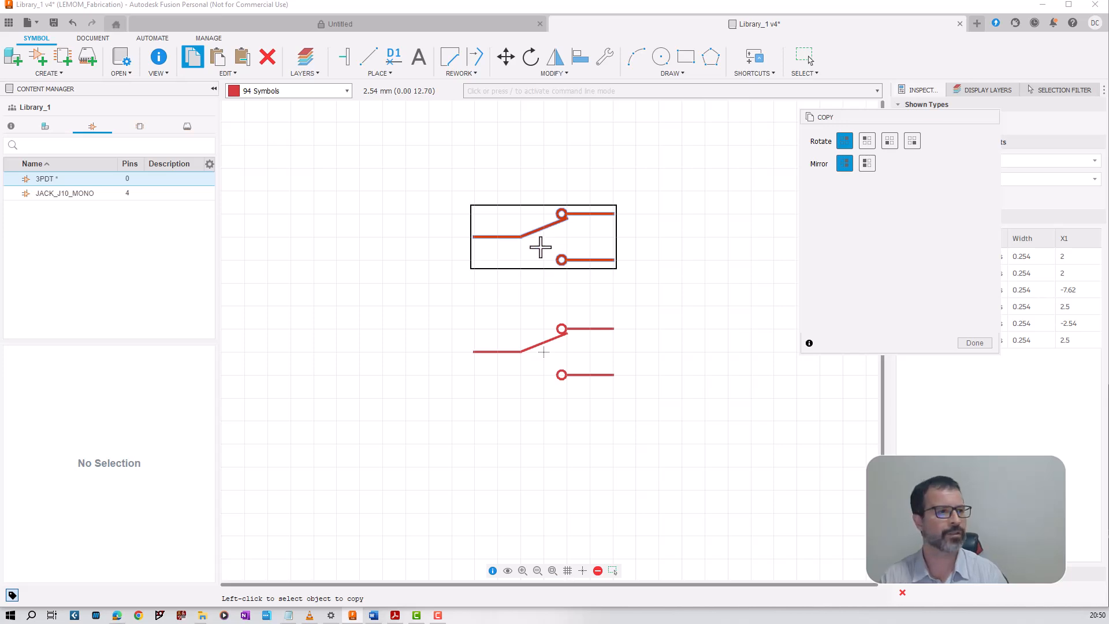
pyautogui.click(540, 247)
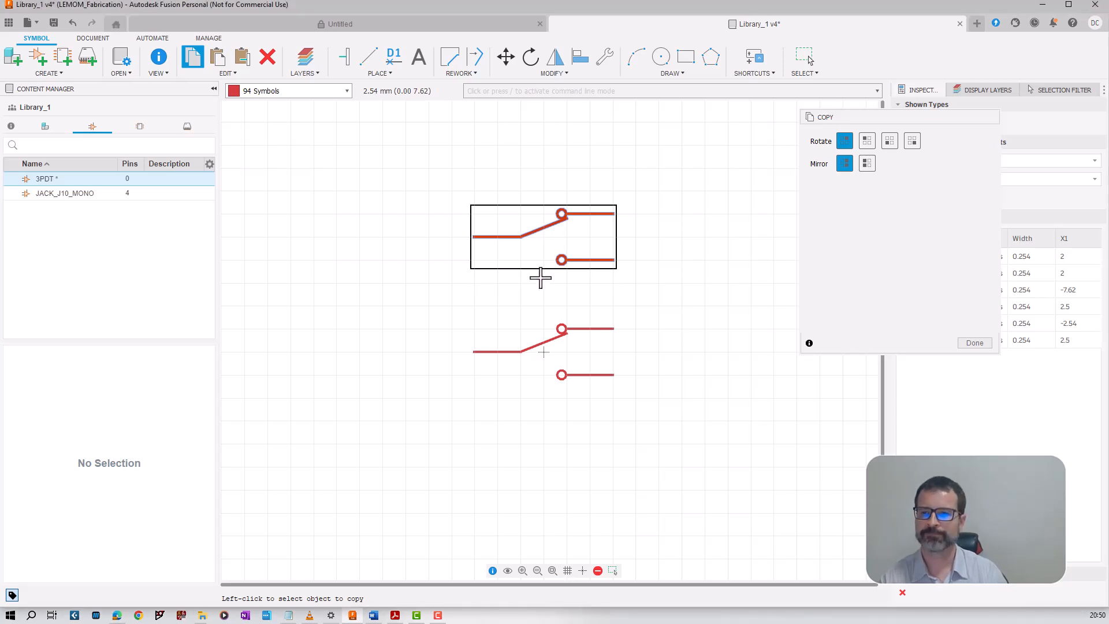
pyautogui.press('Escape')
# Copy the upper switch contact set and place the duplicate 12.7 mm directly below the middle one.
pyautogui.moveTo(633, 288); pyautogui.dragTo(438, 176)
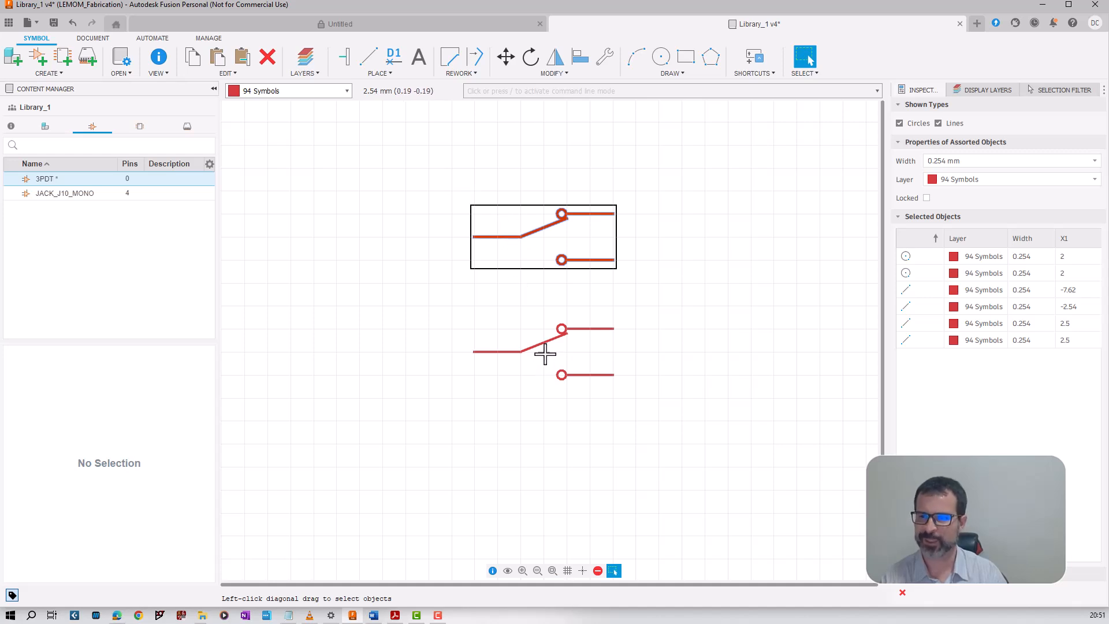
pyautogui.rightClick(508, 237)
pyautogui.click(529, 260)
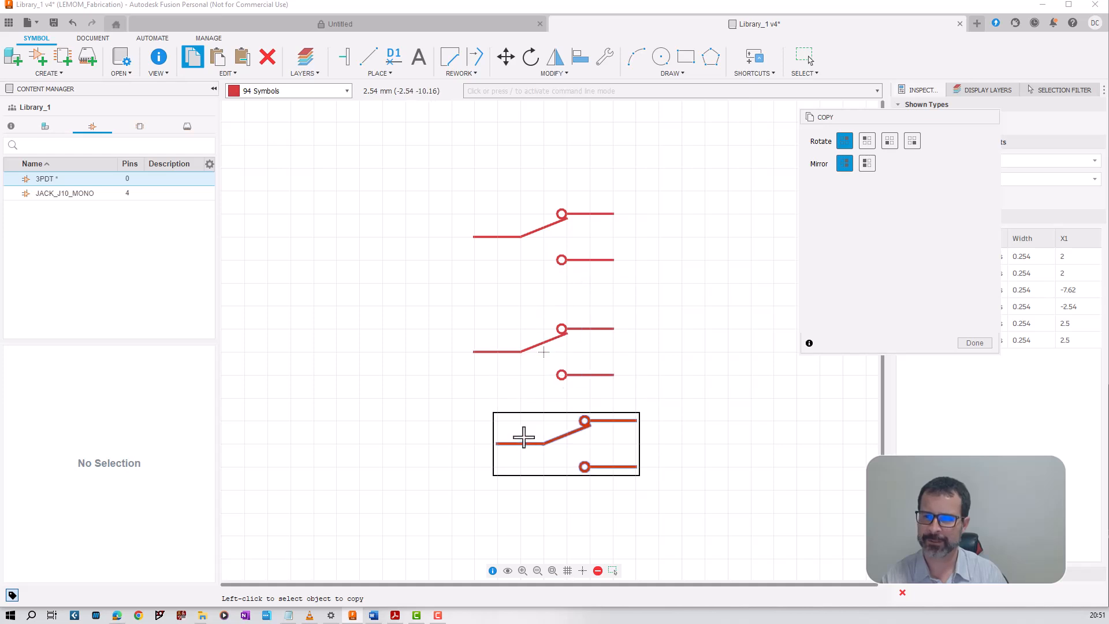
pyautogui.scroll(-2, 507, 450)
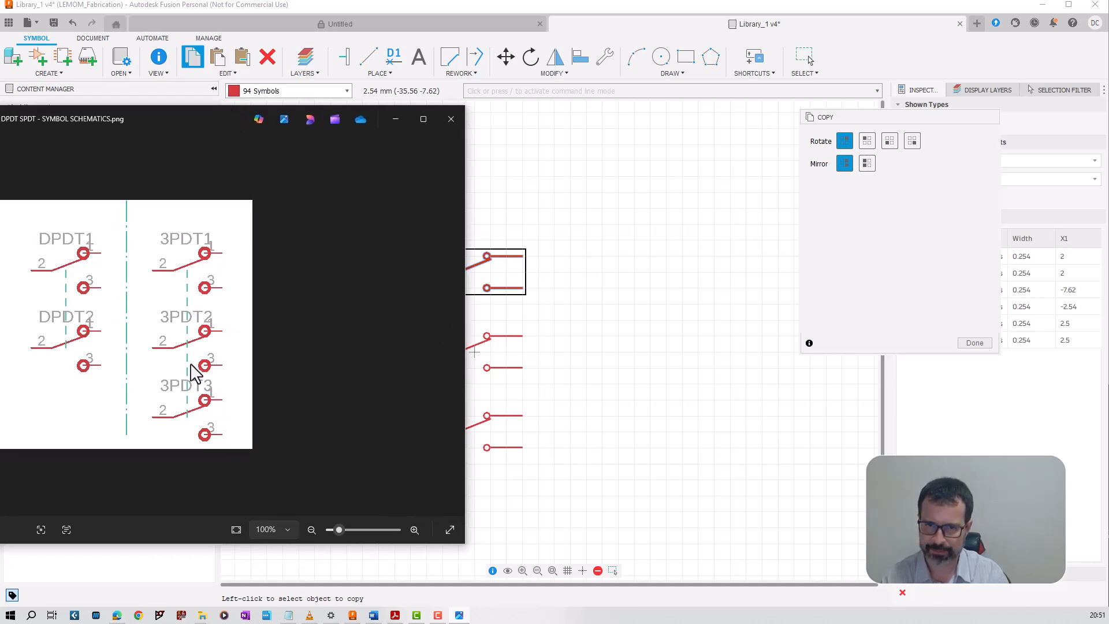
# Draw a vertical line on layer 97 Info through the three switch arms, from (0, 12.7) to (0, -12.7) mm.
pyautogui.moveTo(191, 122); pyautogui.dragTo(0, 124)
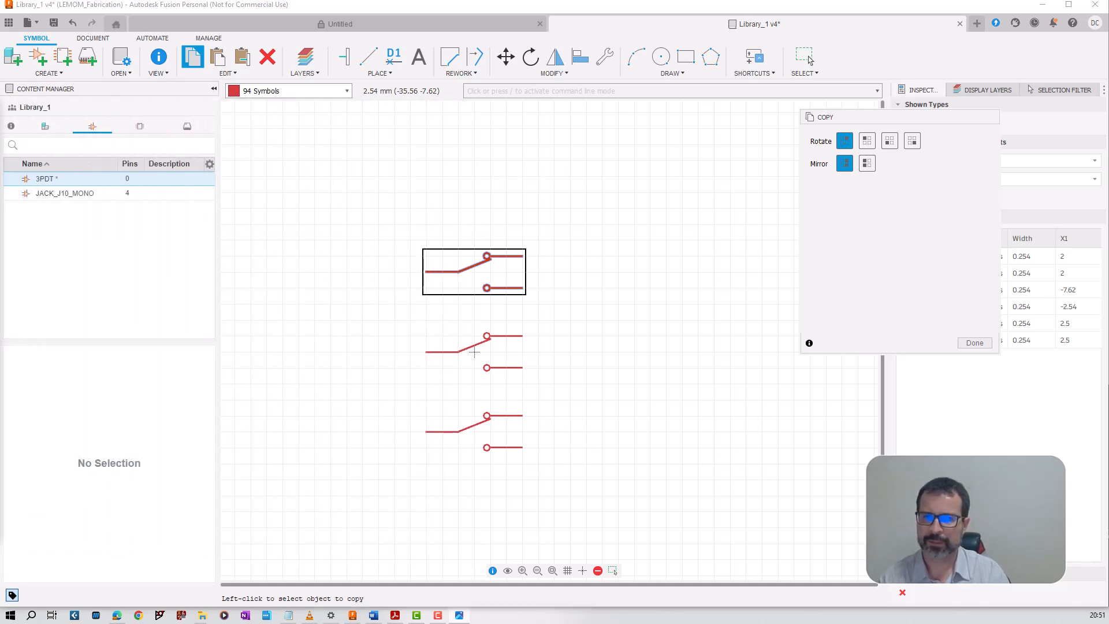
pyautogui.click(348, 93)
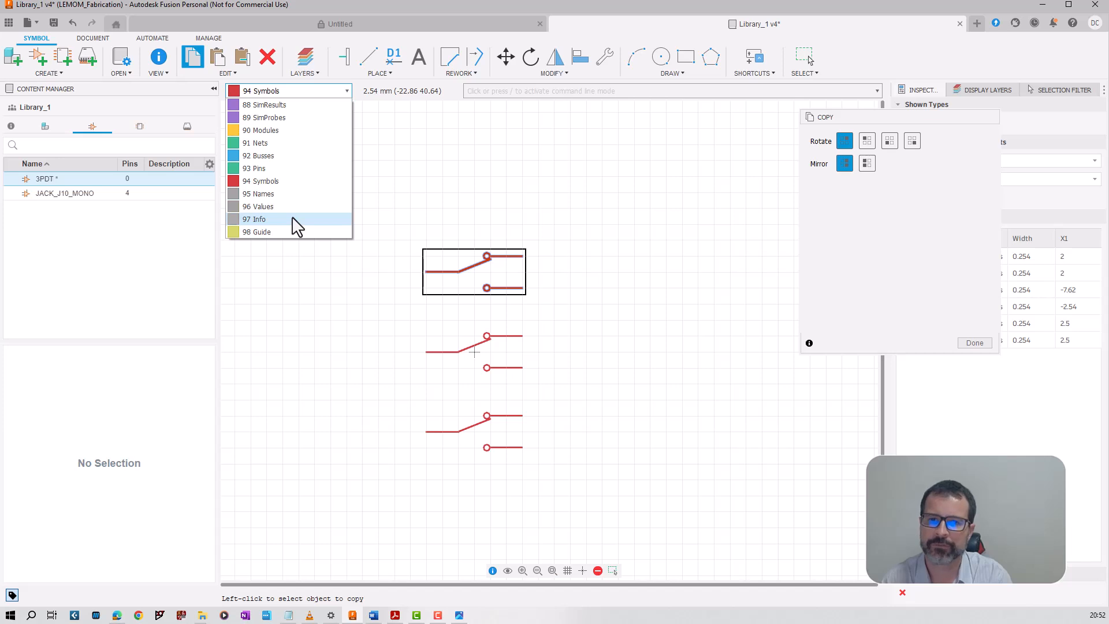
pyautogui.click(293, 220)
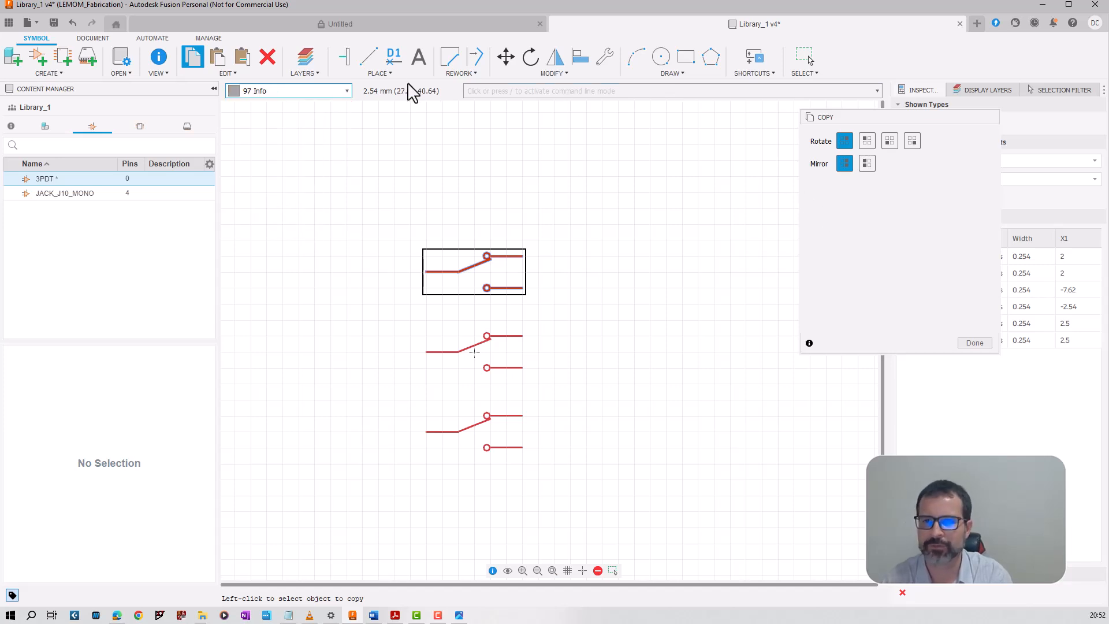
pyautogui.click(368, 57)
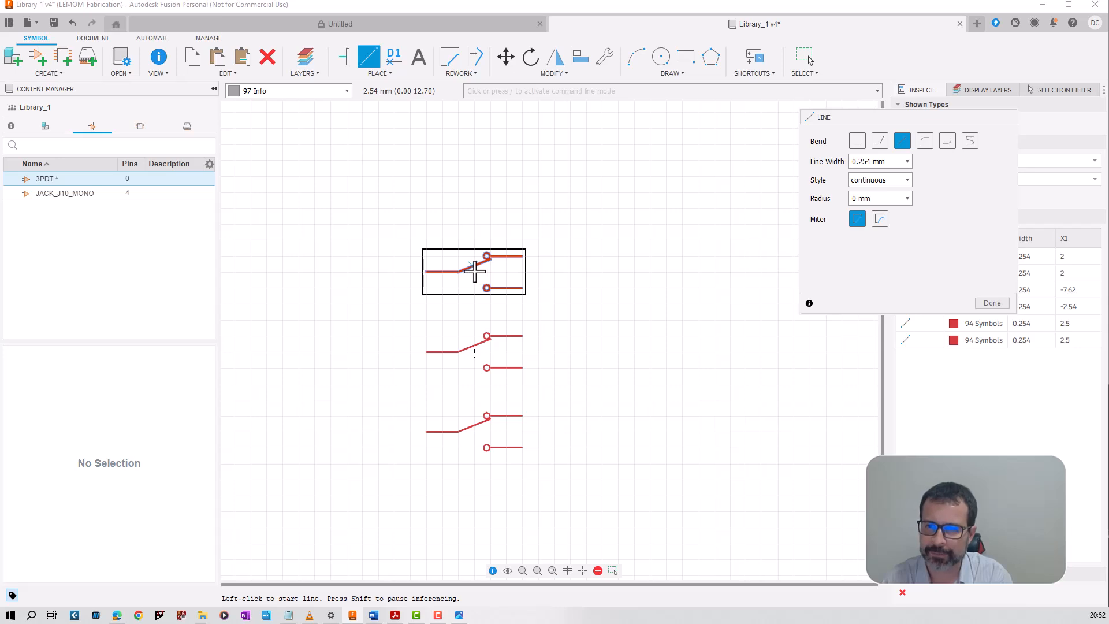
pyautogui.click(474, 271)
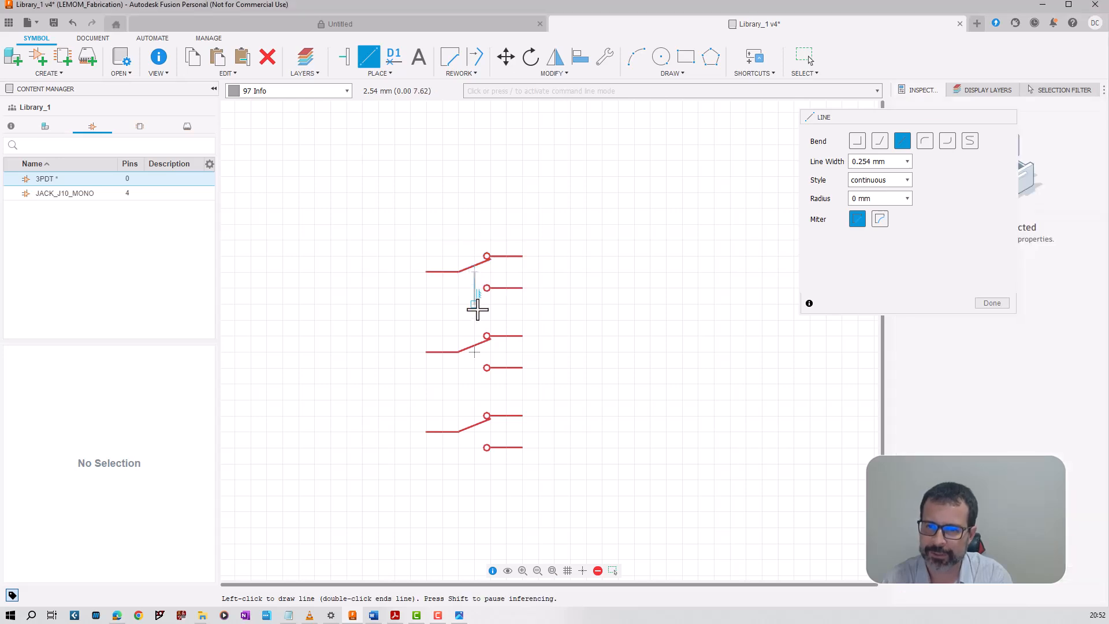
pyautogui.doubleClick(475, 431)
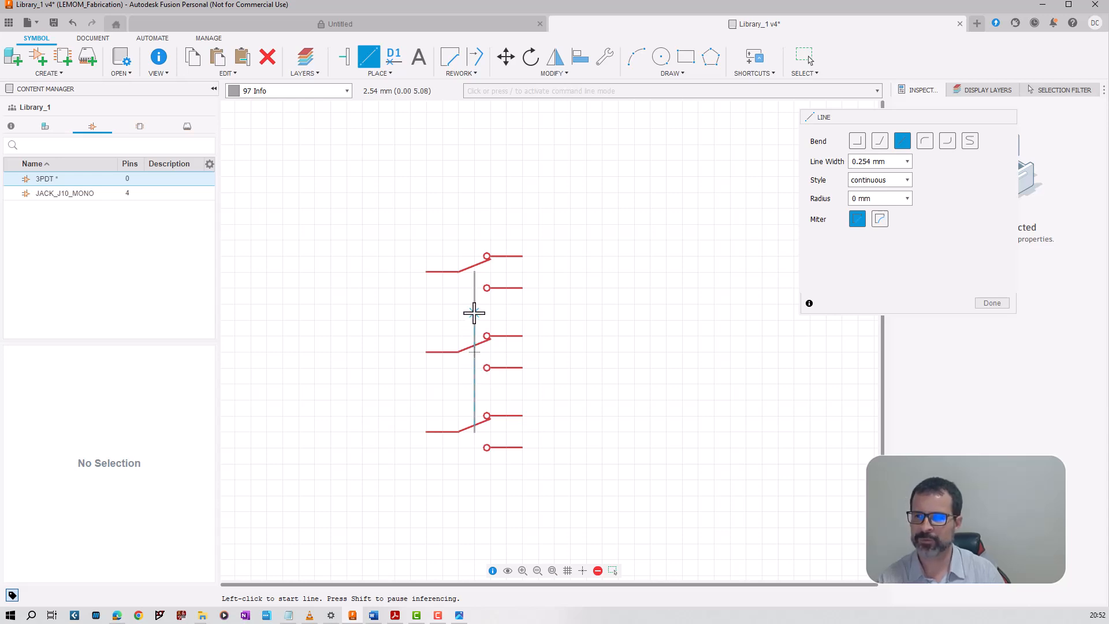
pyautogui.click(991, 303)
# Set the style of the vertical line linking the three switch arms to shortdash.
pyautogui.moveTo(423, 249); pyautogui.dragTo(525, 294)
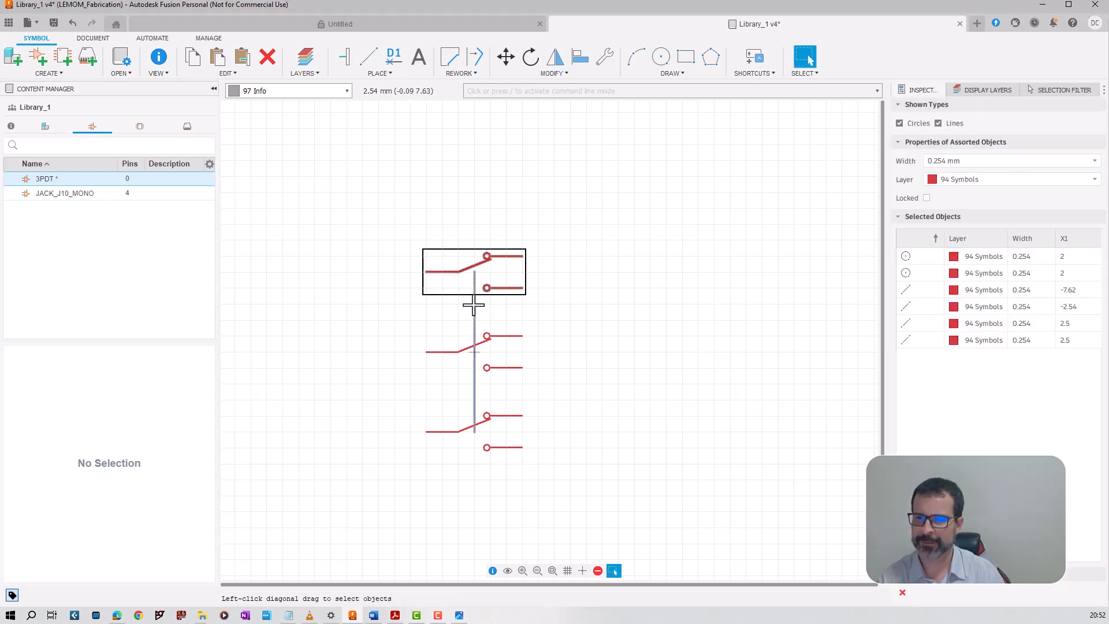
pyautogui.click(475, 307)
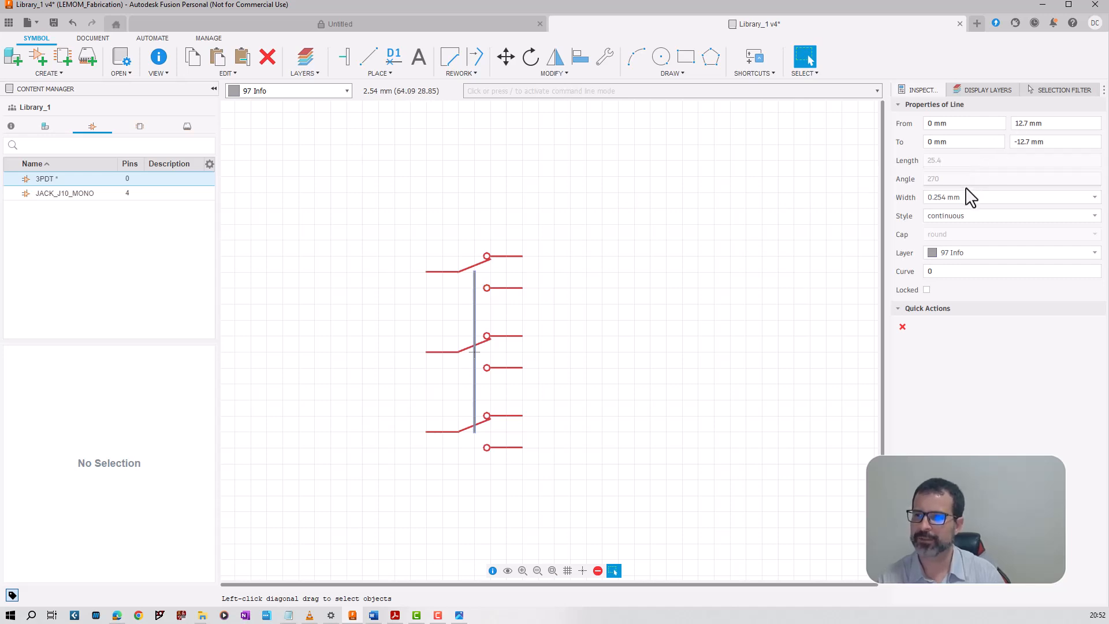
pyautogui.click(989, 219)
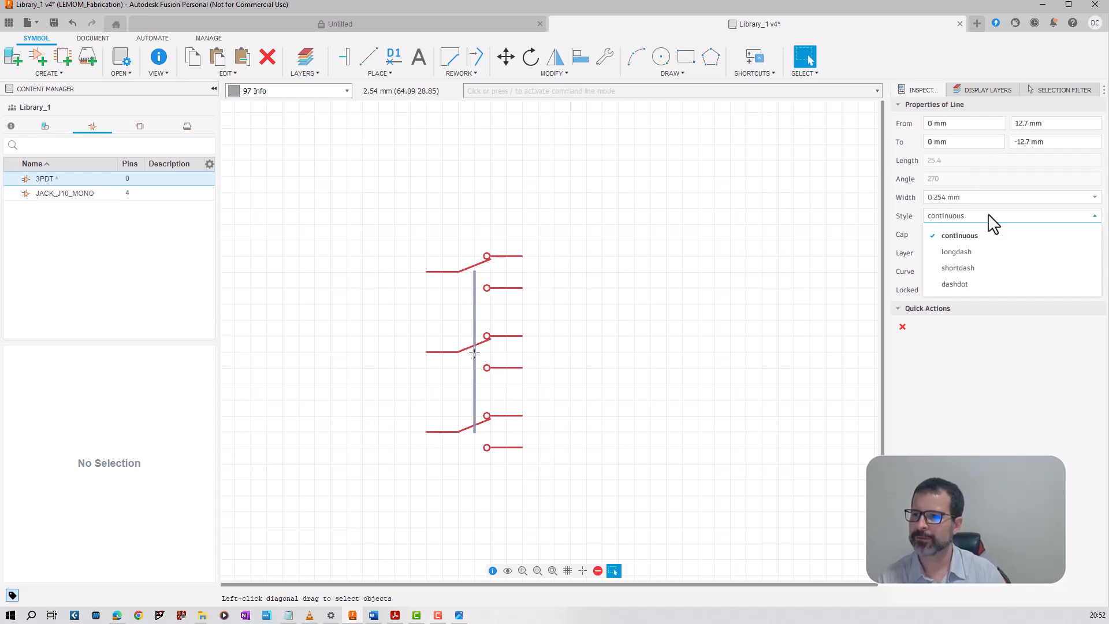
pyautogui.click(967, 253)
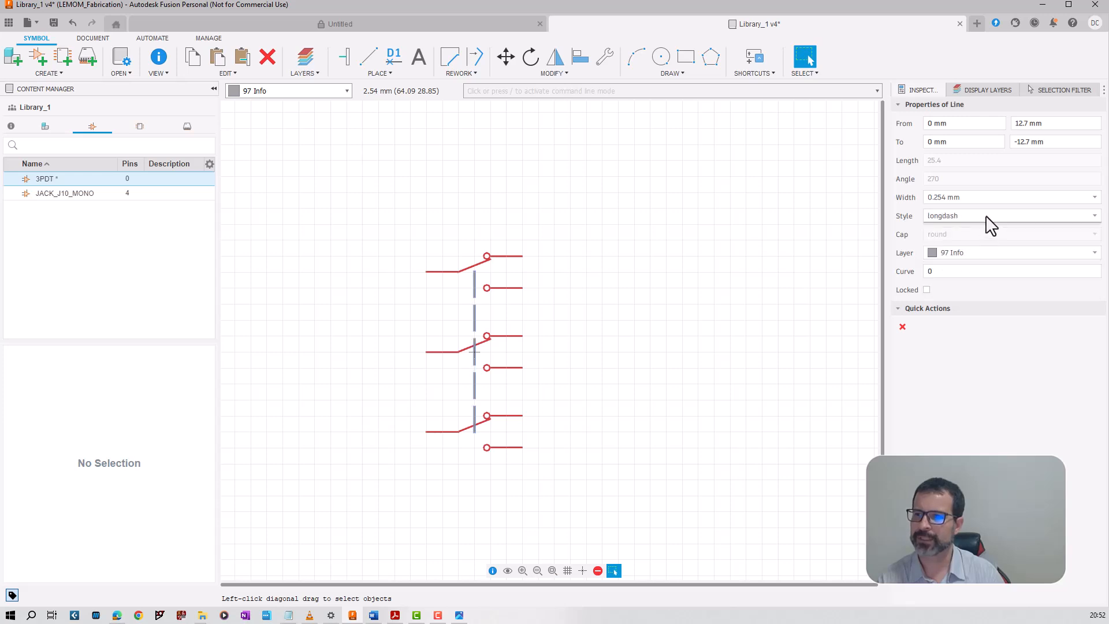
pyautogui.click(986, 218)
pyautogui.click(982, 268)
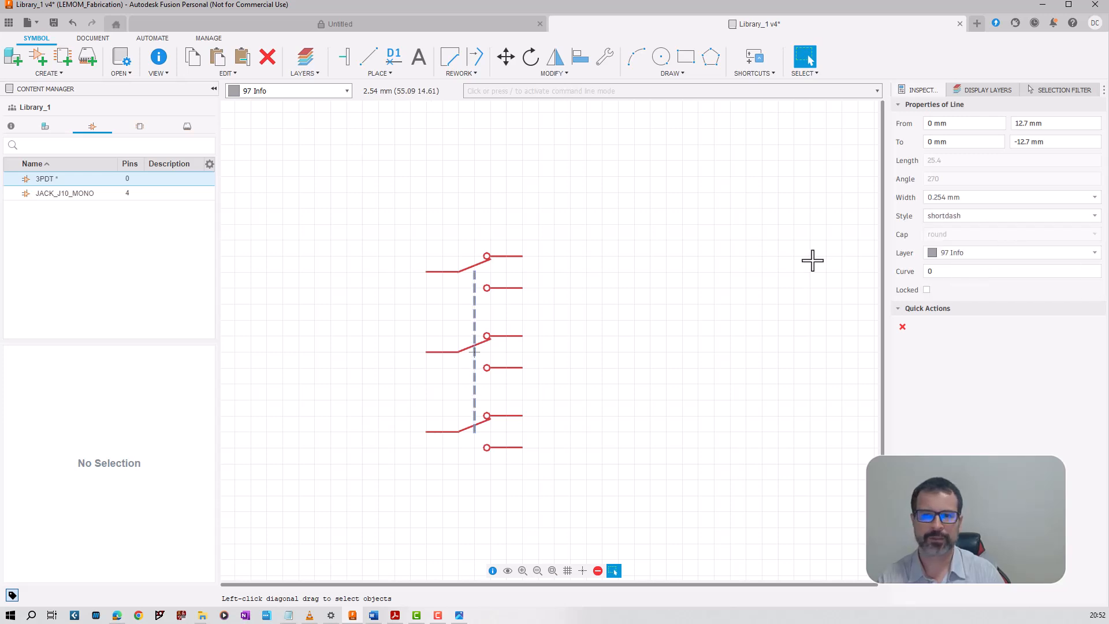
pyautogui.click(732, 250)
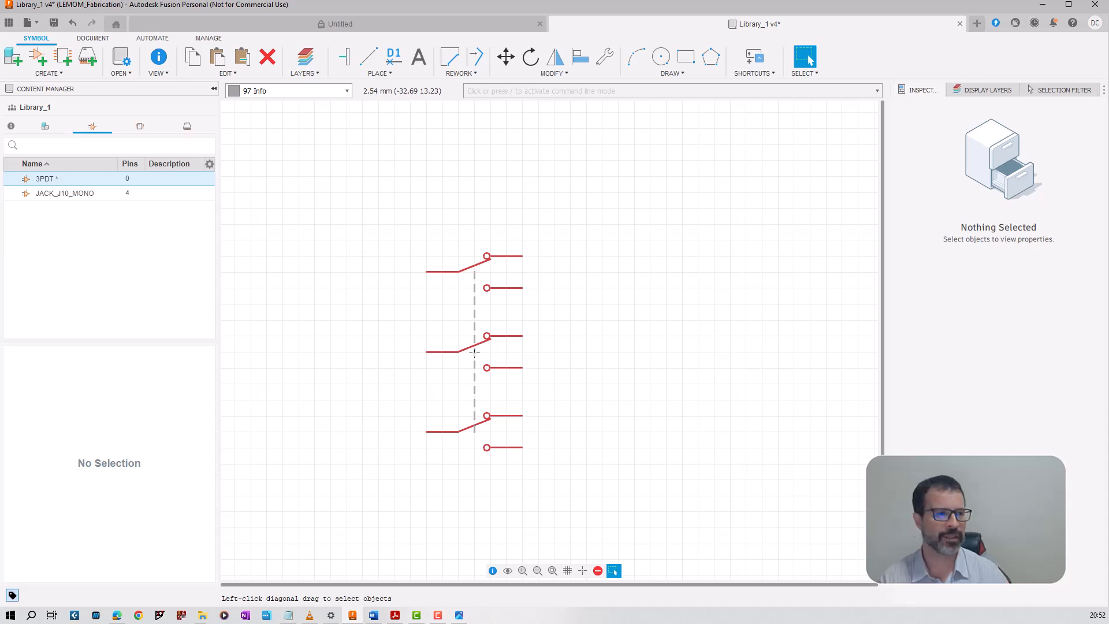
# Save the library with the version description "User Saved".
pyautogui.moveTo(0, 147); pyautogui.dragTo(0, 127)
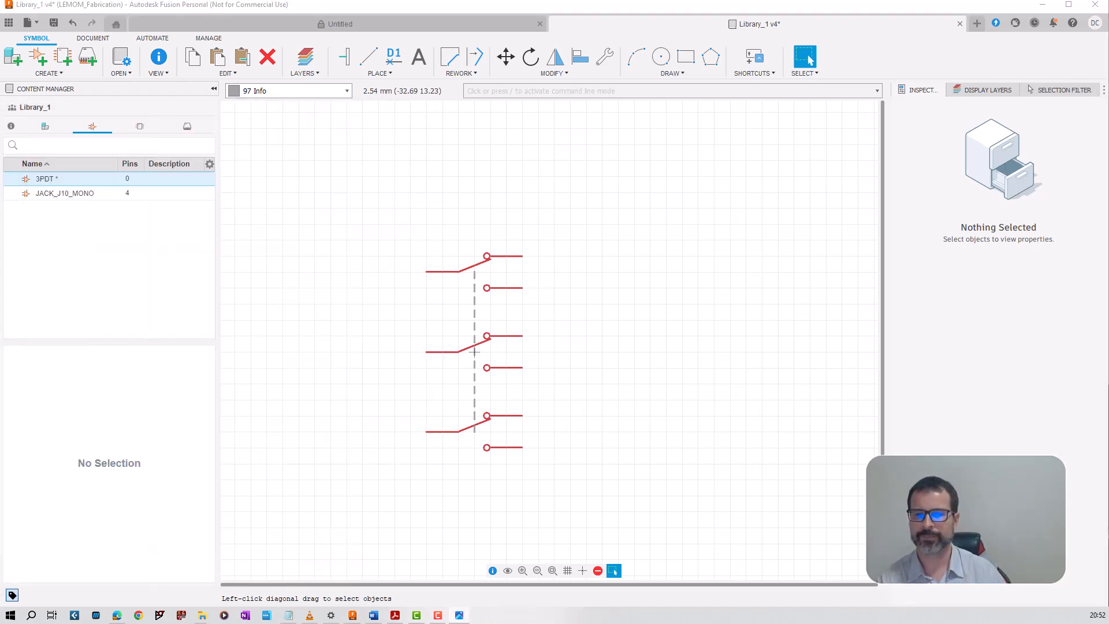
pyautogui.click(54, 23)
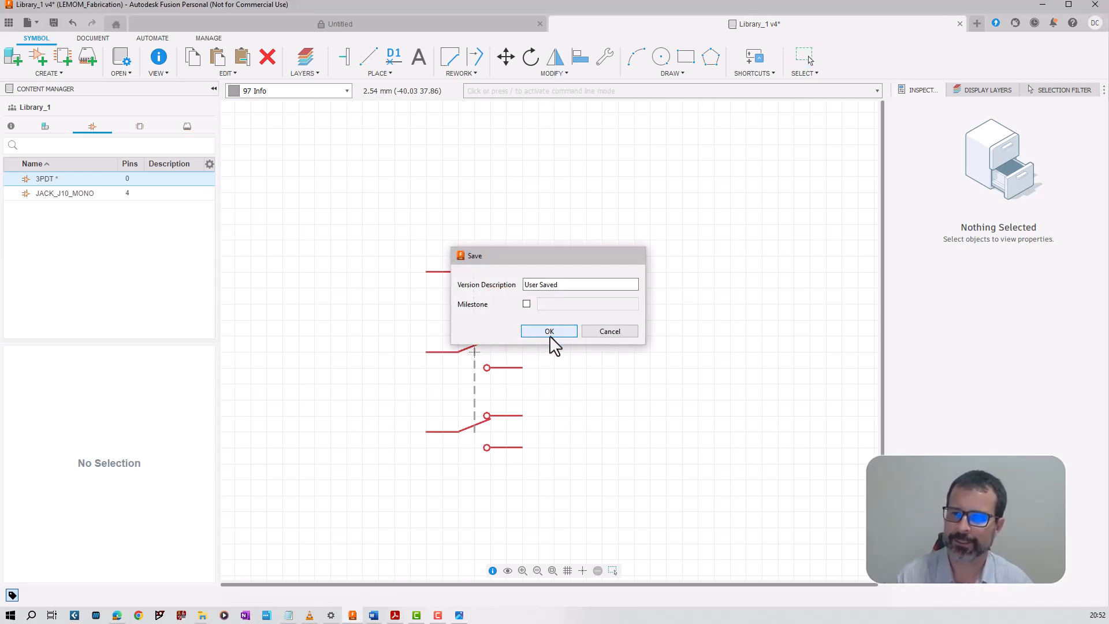
pyautogui.click(551, 332)
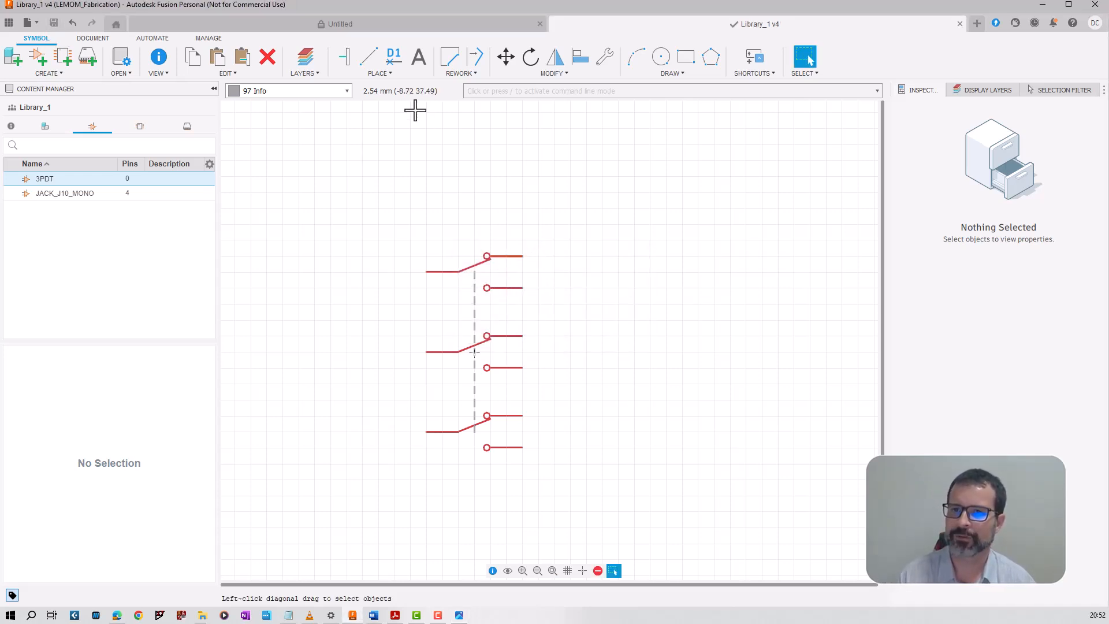
# Place a point-length io pin with swap level 0 at the outer end of the top switch's common line, at (-7.62, 12.7) mm.
pyautogui.click(344, 57)
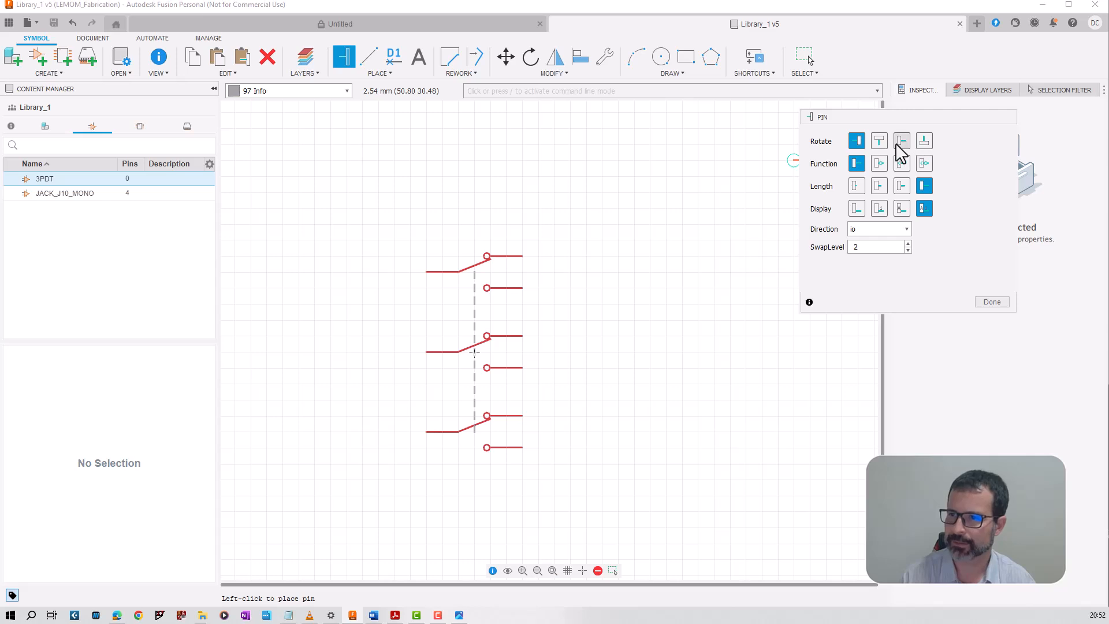
pyautogui.click(858, 187)
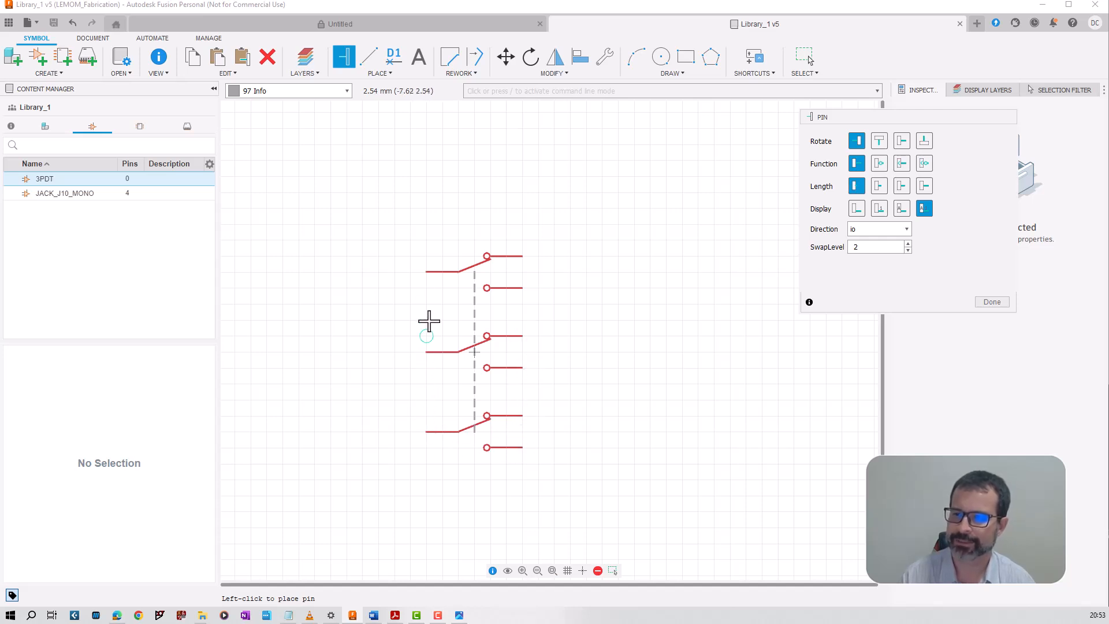
pyautogui.click(901, 209)
pyautogui.click(926, 209)
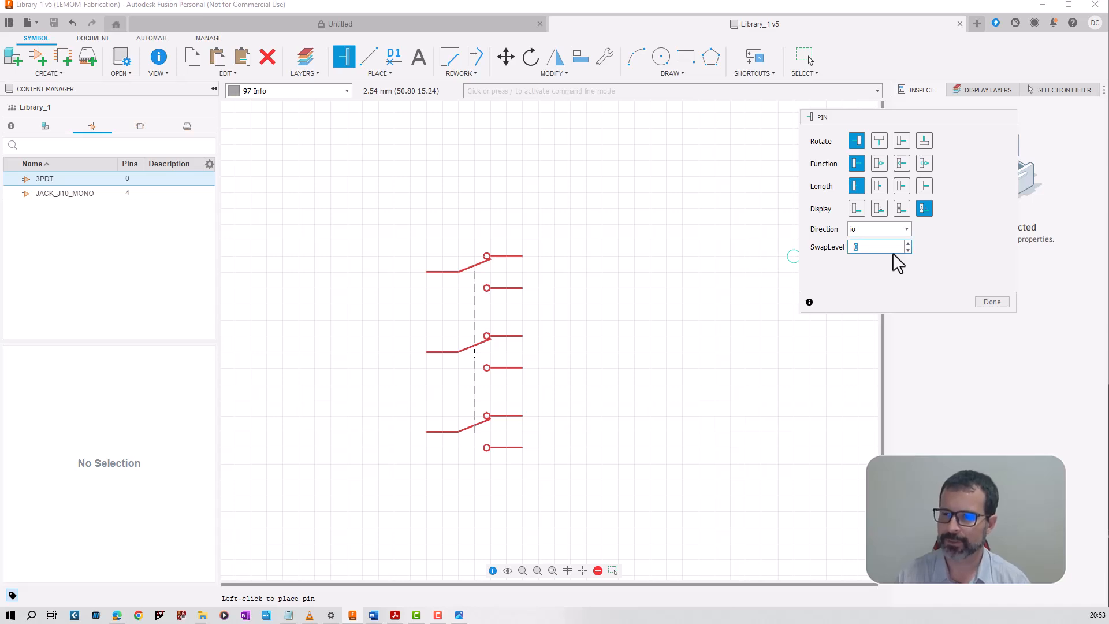
pyautogui.click(857, 253)
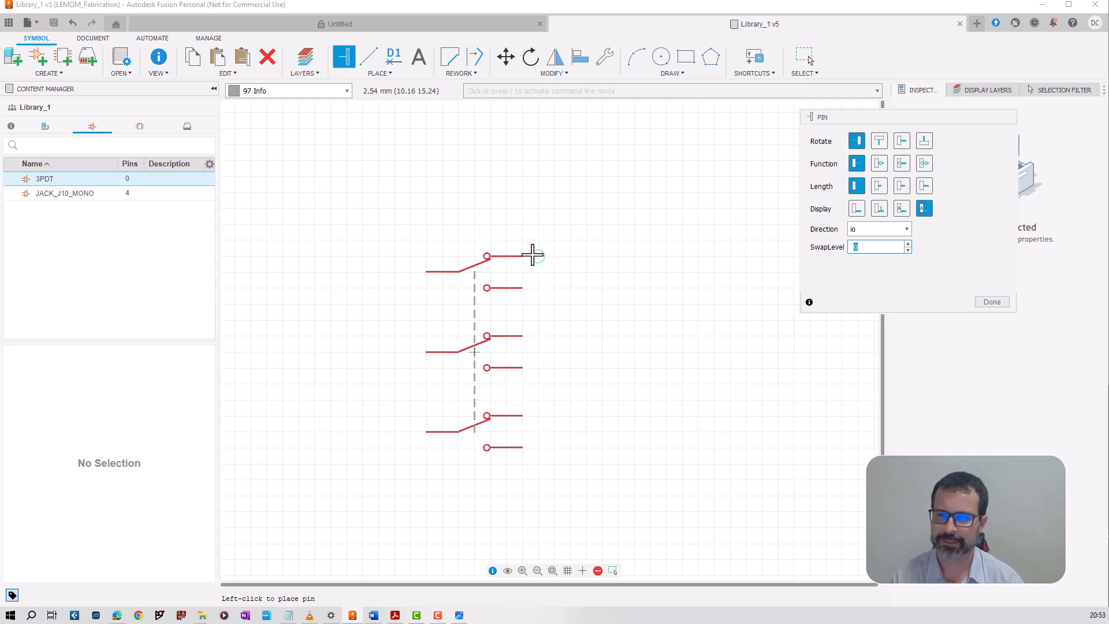
pyautogui.click(426, 271)
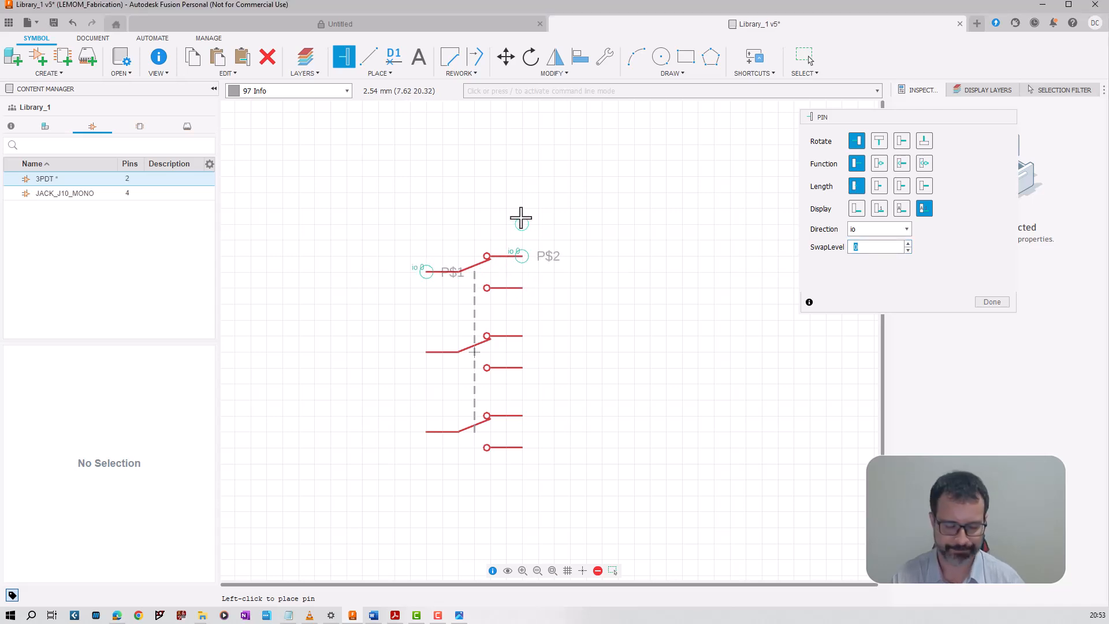
pyautogui.press('Escape')
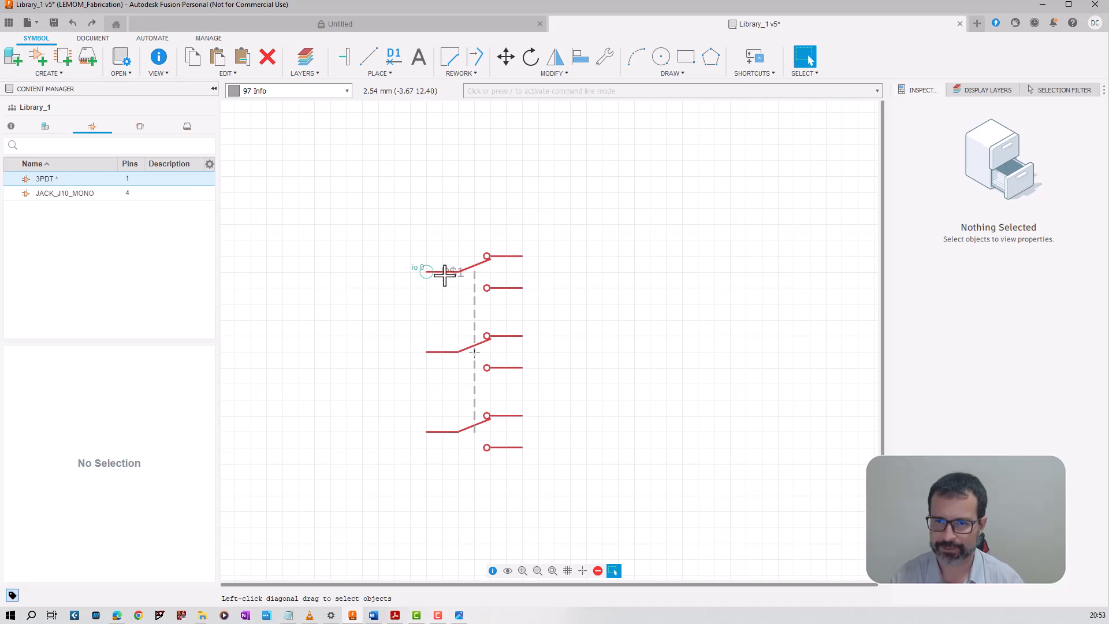
# Set both the pin name angle and the pin angle to 90 for the top switch's common pin.
pyautogui.click(427, 272)
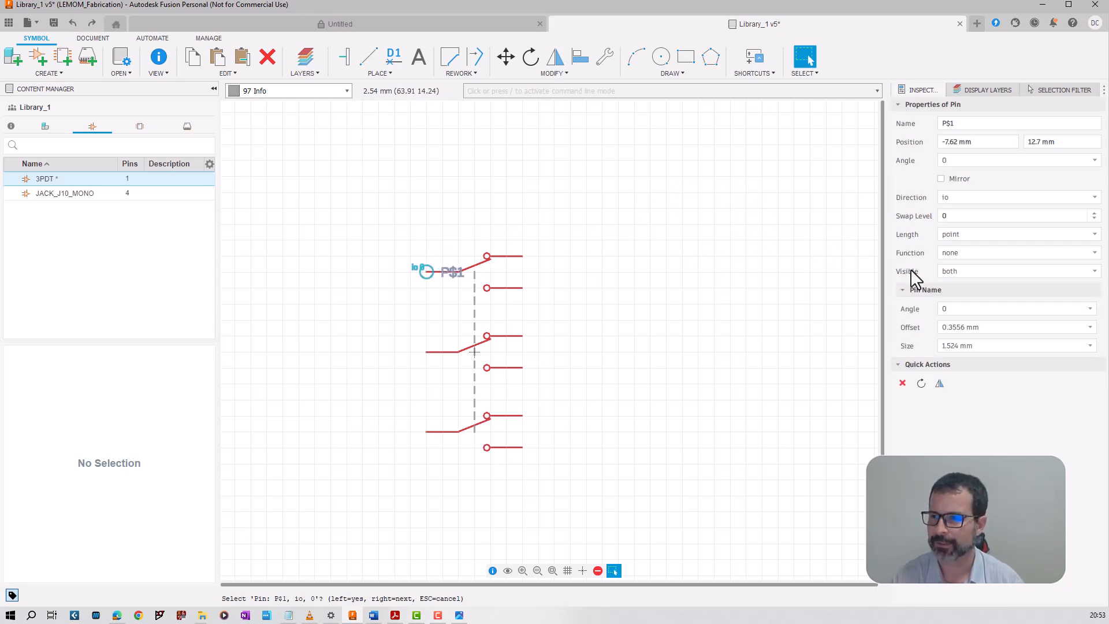
pyautogui.click(964, 313)
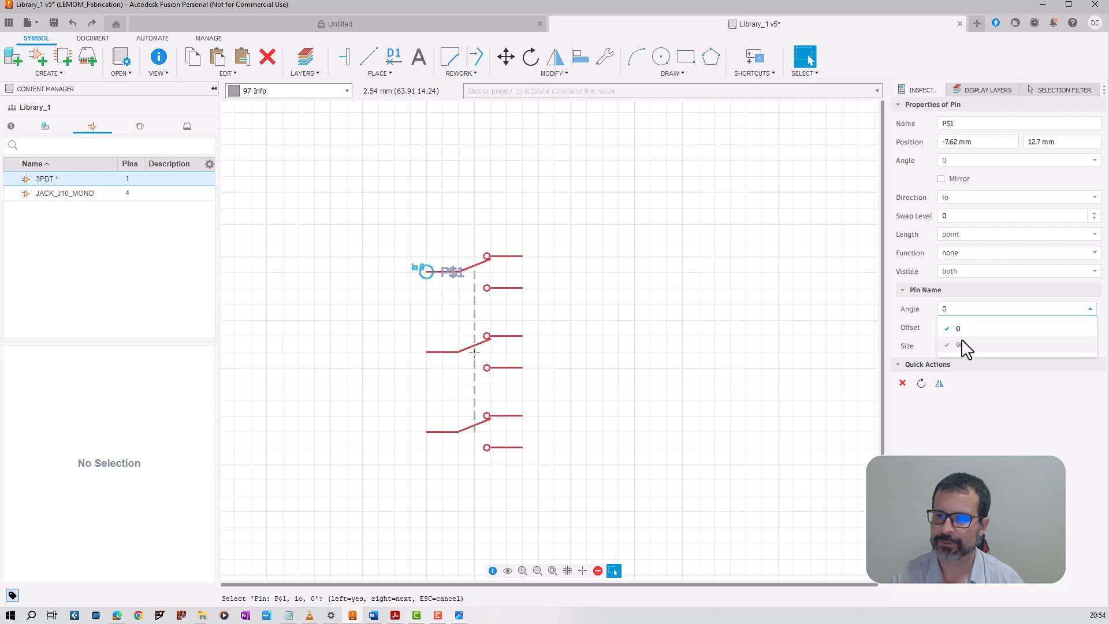
pyautogui.click(961, 341)
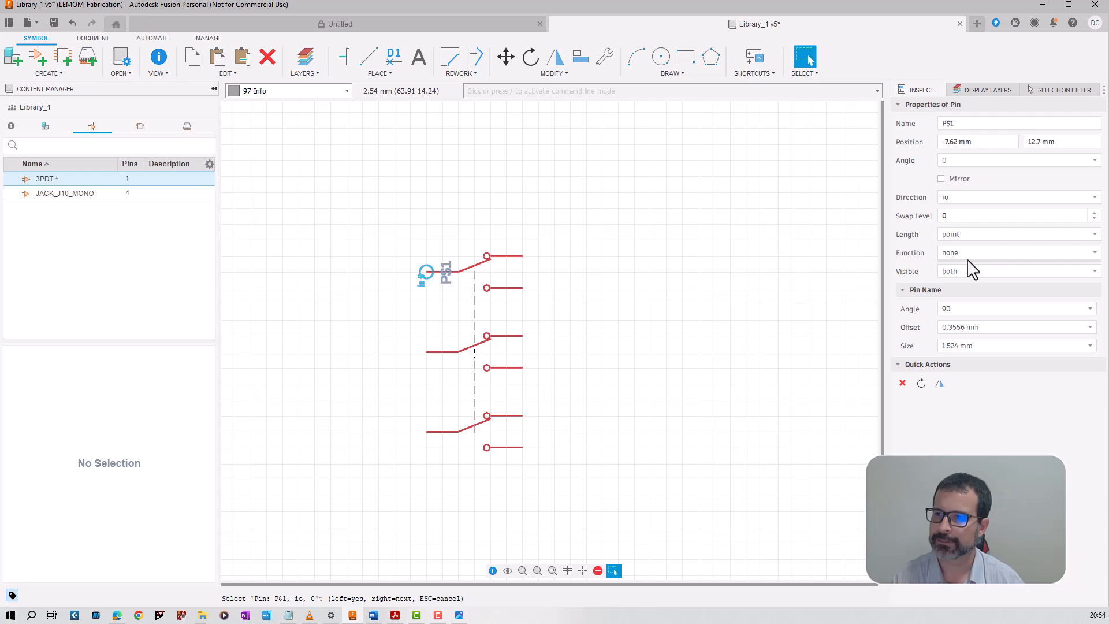
pyautogui.click(972, 162)
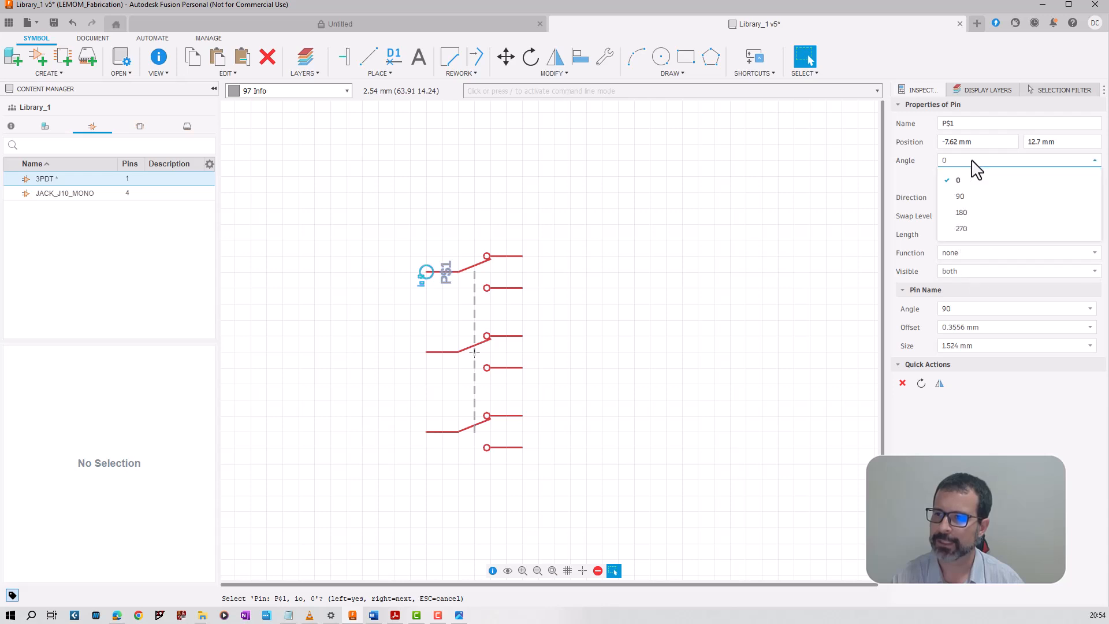
pyautogui.click(976, 198)
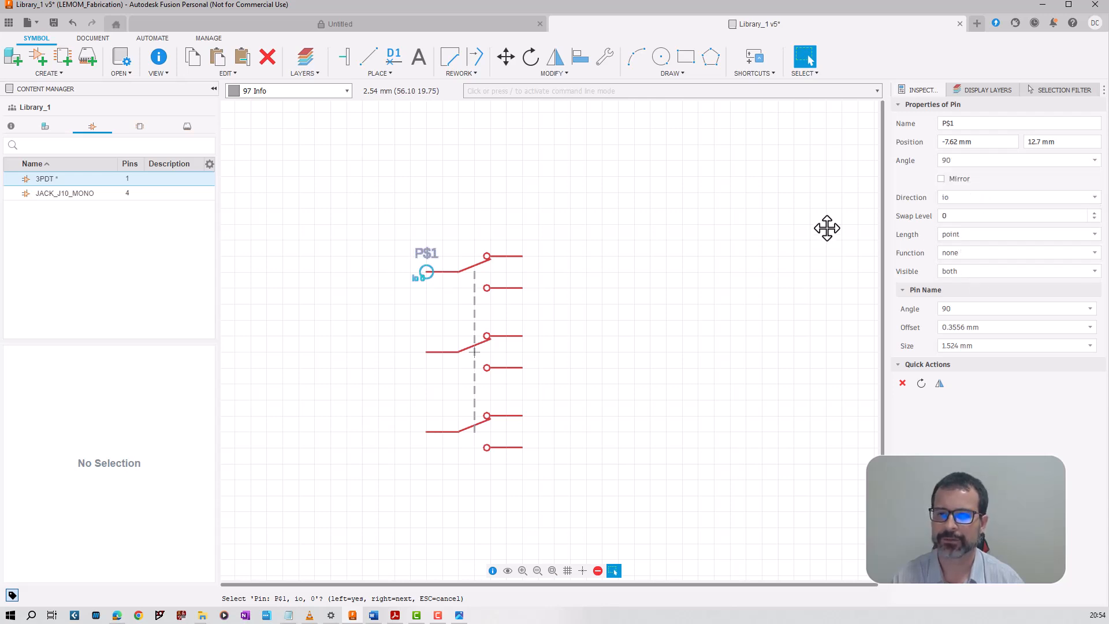
# Rename the top switch's common pin as 2.
pyautogui.click(948, 121)
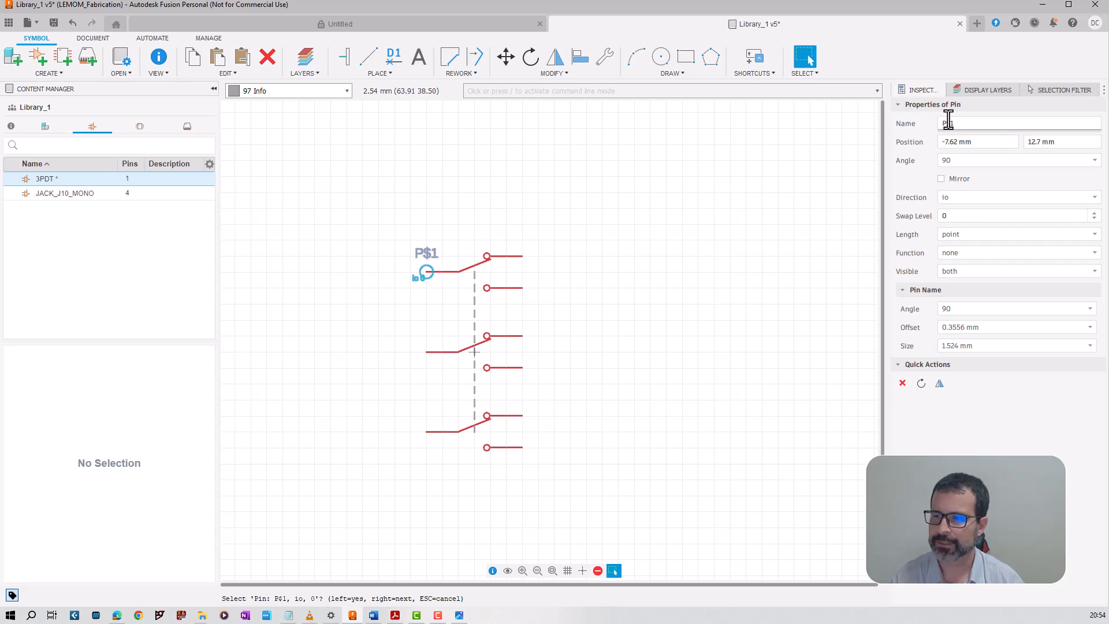
pyautogui.doubleClick(954, 124)
pyautogui.write('3')
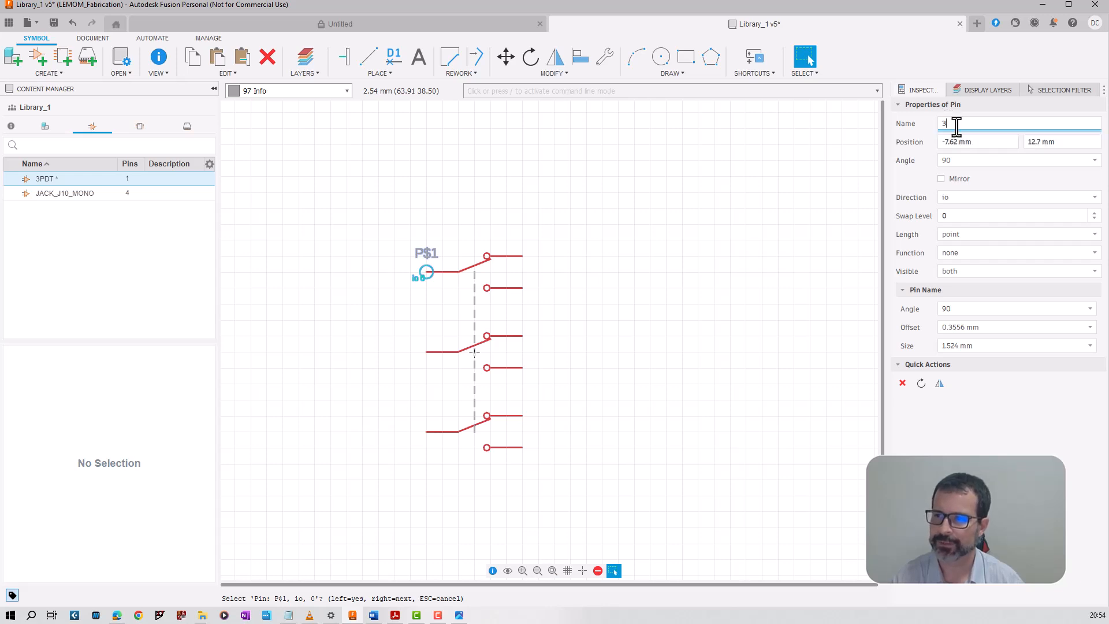
pyautogui.press('Tab')
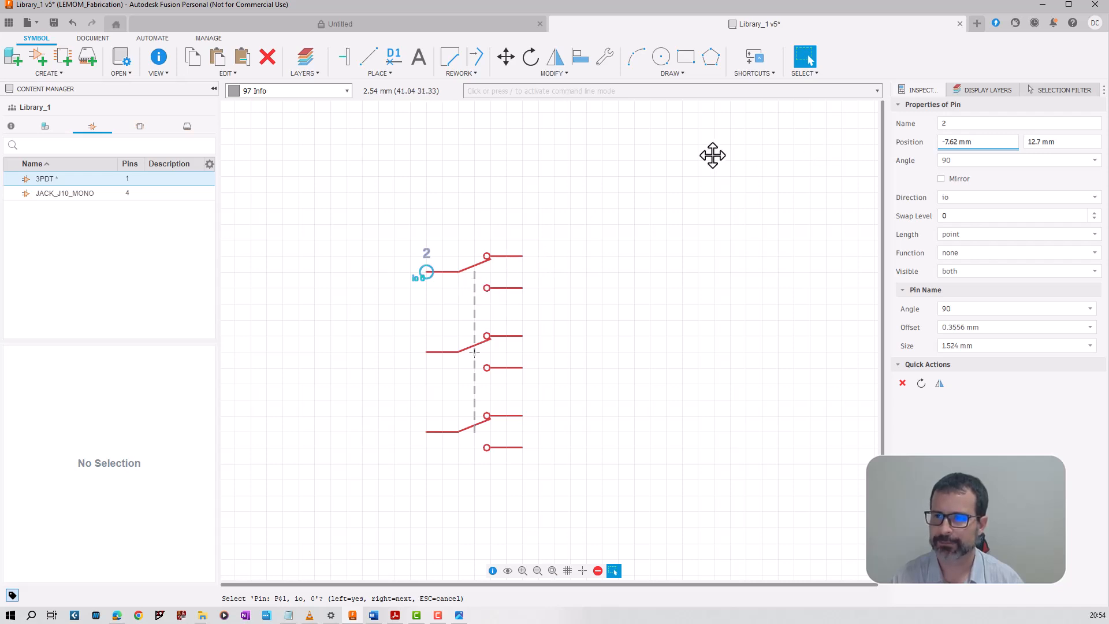
# Place two point-length io pins at the outer ends of the top switch's throw lines, at (7.62, 15.24) and (7.62, 10.16) mm.
pyautogui.click(346, 55)
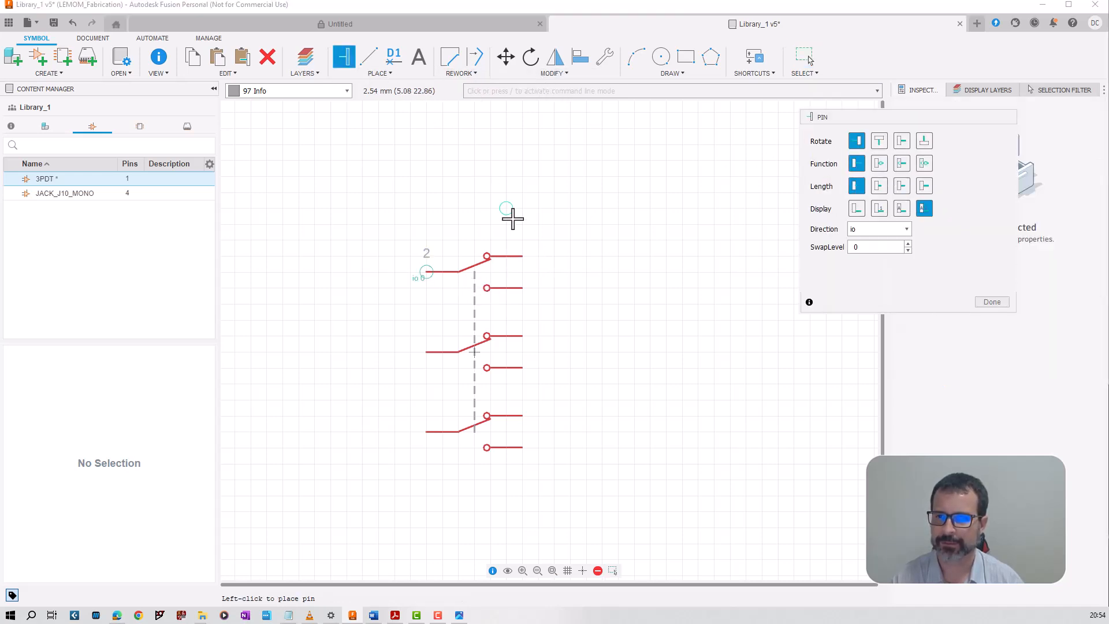
pyautogui.click(522, 256)
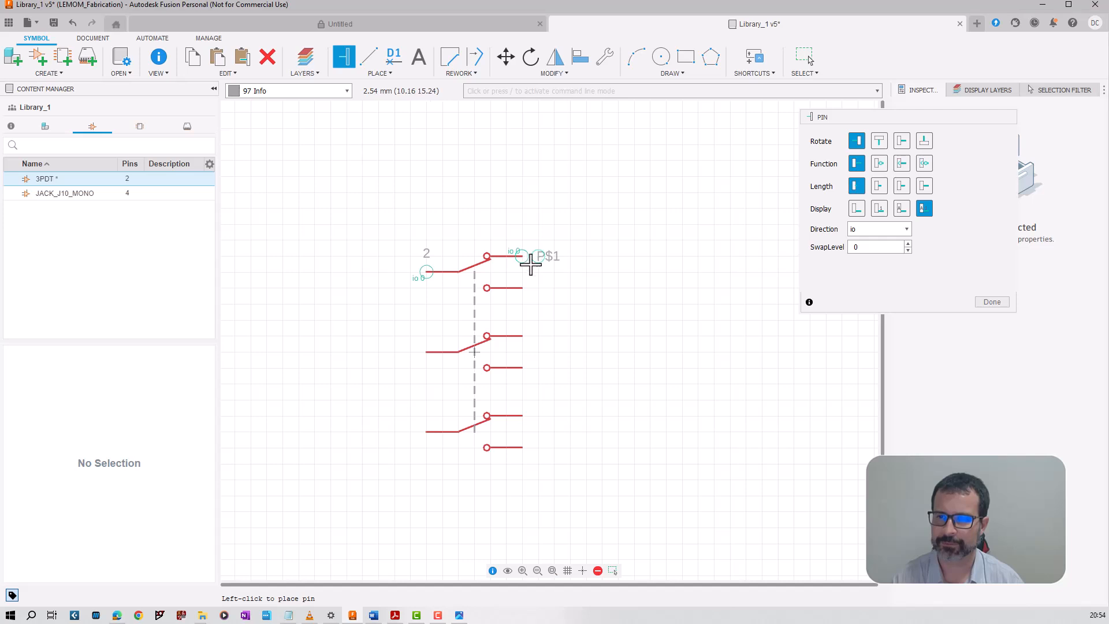
pyautogui.click(523, 287)
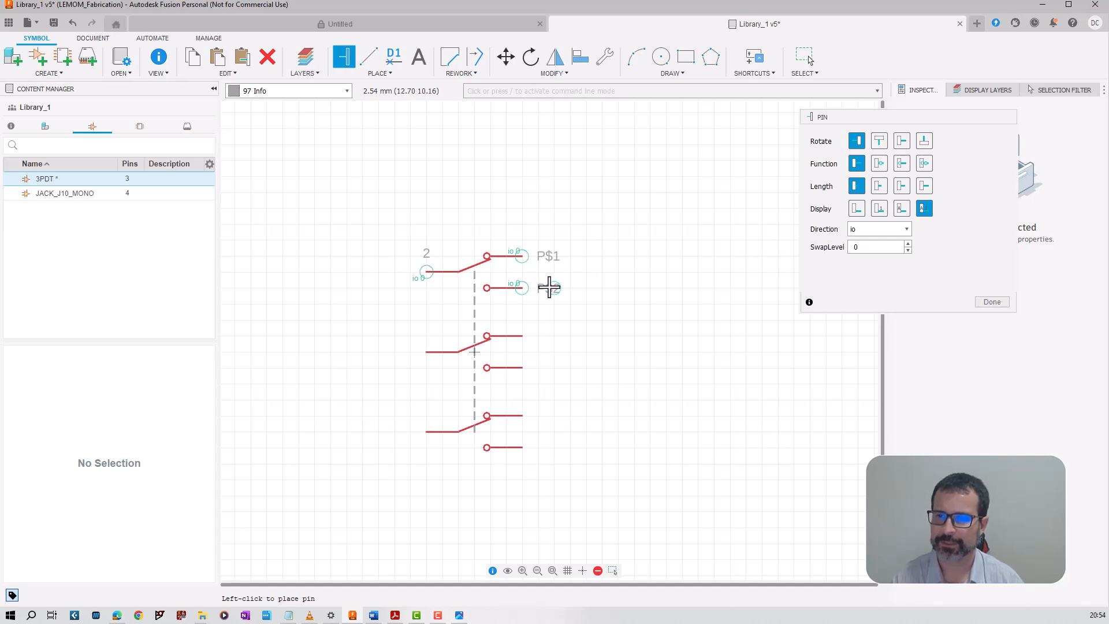
pyautogui.press('Escape')
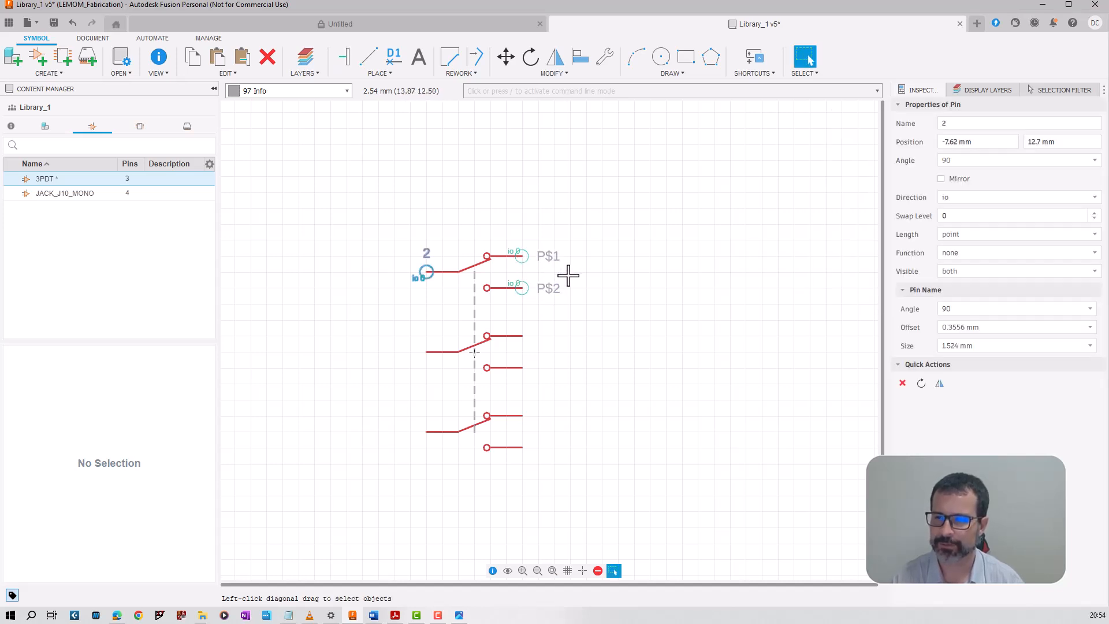
# Set the pin name offset to 0 mm for the top switch's two throw pins and its common pin.
pyautogui.click(523, 261)
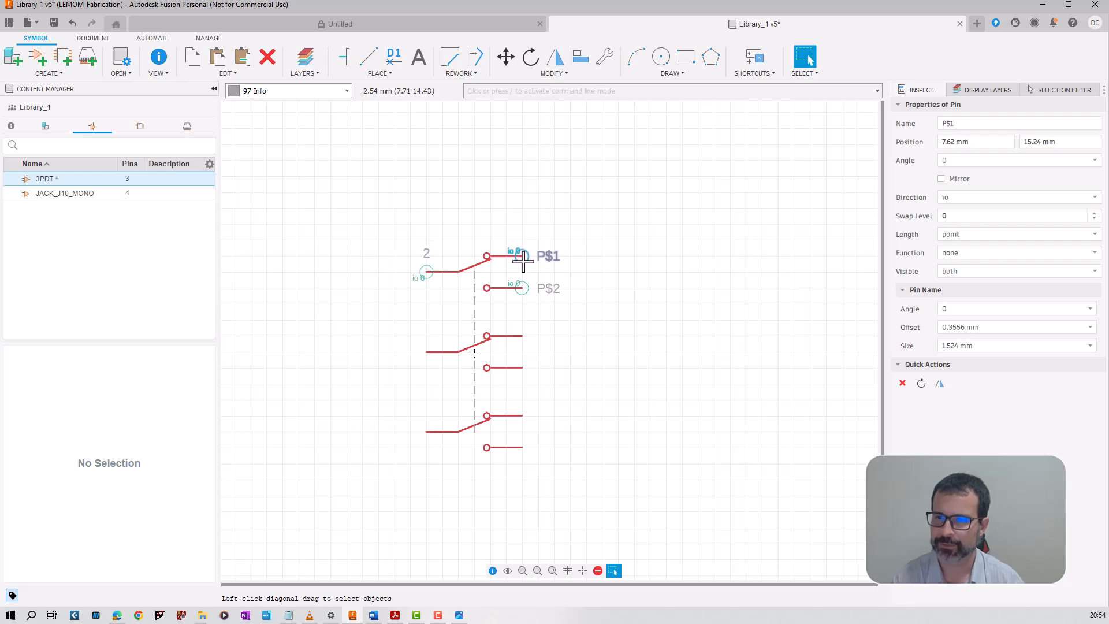
pyautogui.click(1091, 328)
pyautogui.click(1050, 354)
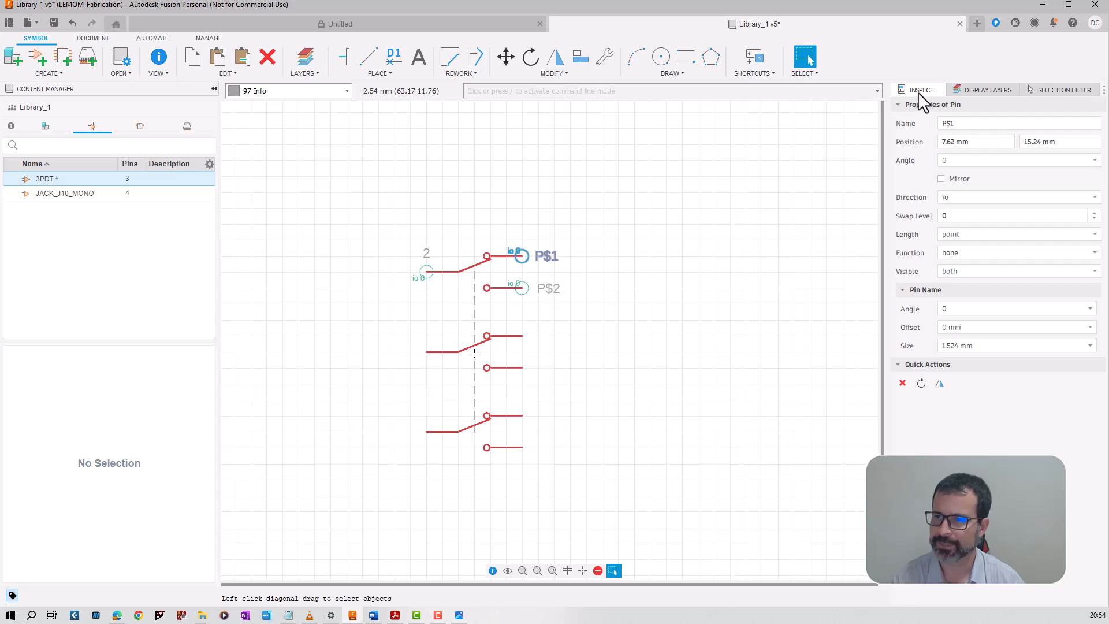
pyautogui.click(527, 288)
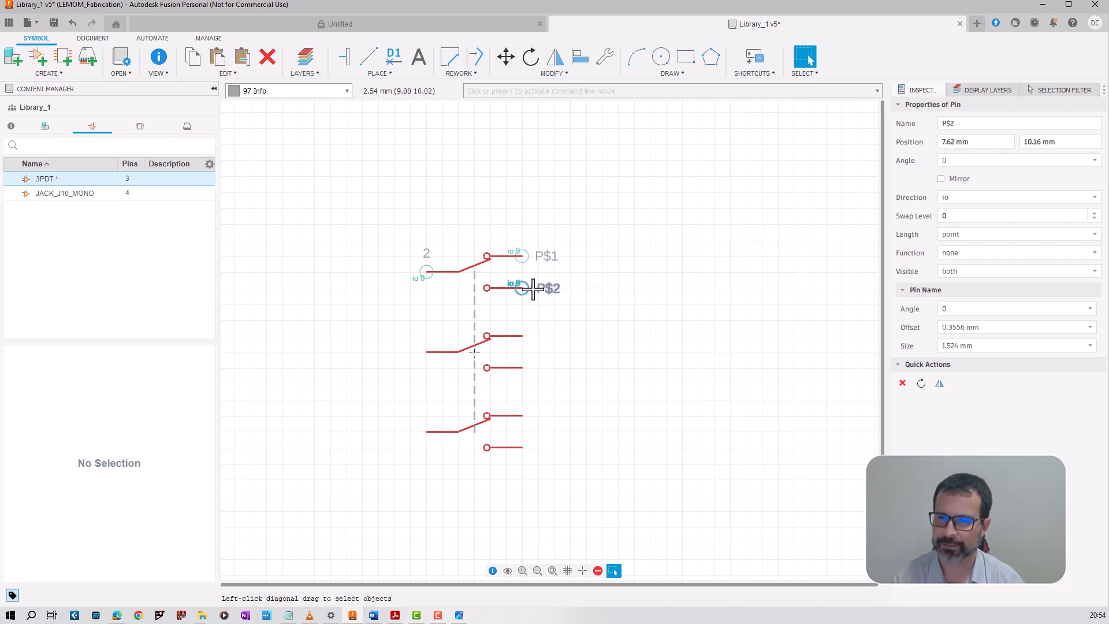
pyautogui.click(1091, 328)
pyautogui.click(1039, 354)
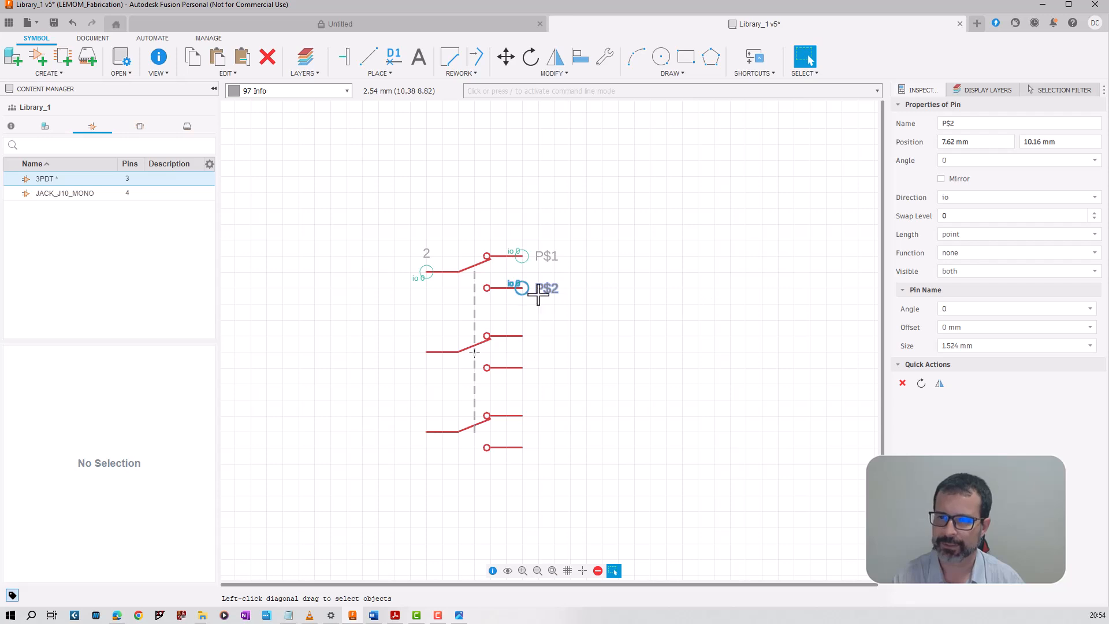
pyautogui.click(424, 271)
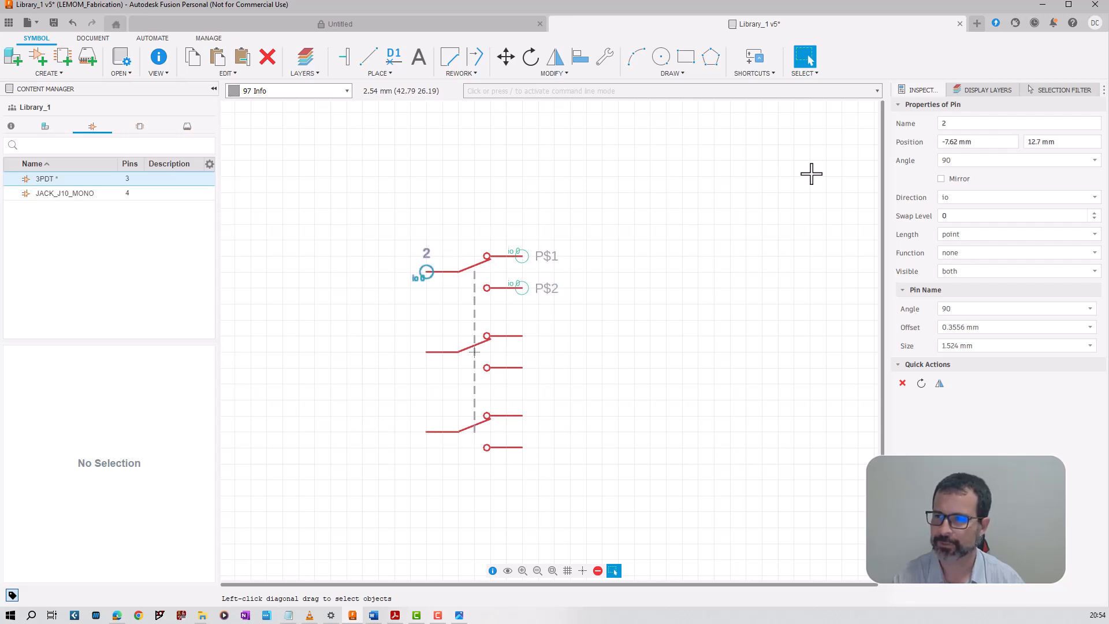
pyautogui.click(1088, 328)
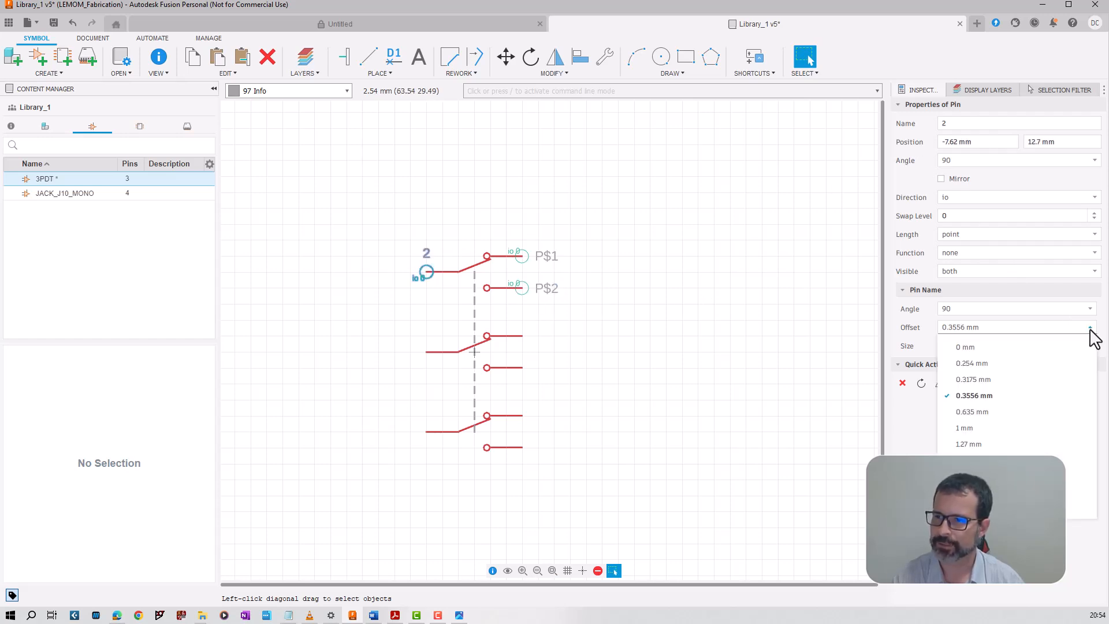
pyautogui.click(1028, 353)
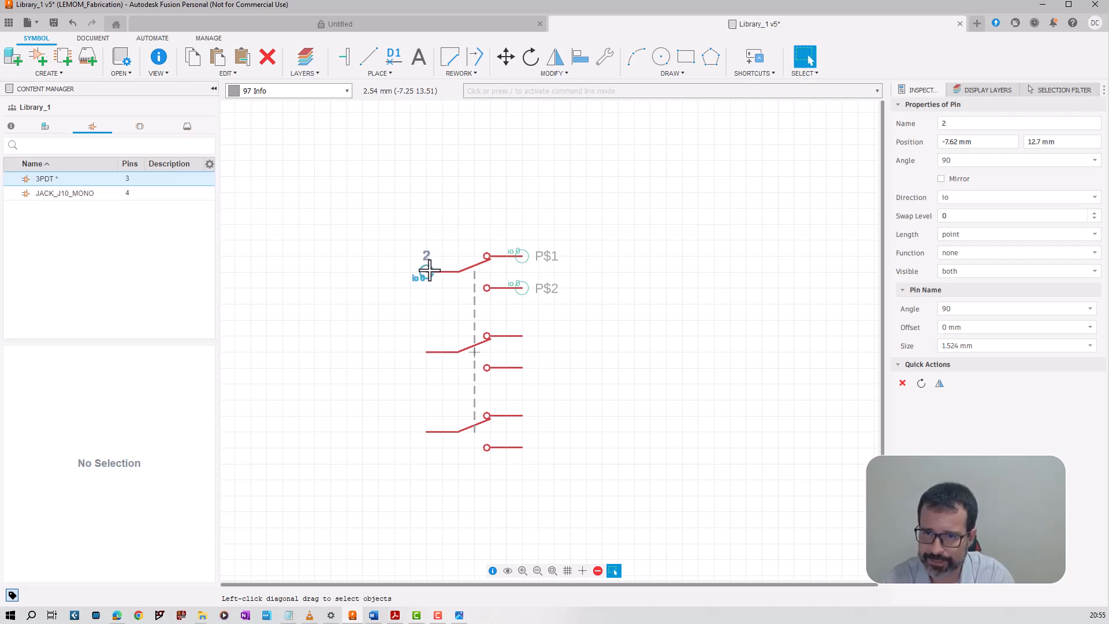
# Check the pin numbers in the 3PDT reference image and rename the top switch's upper throw pin as 1.
pyautogui.click(540, 260)
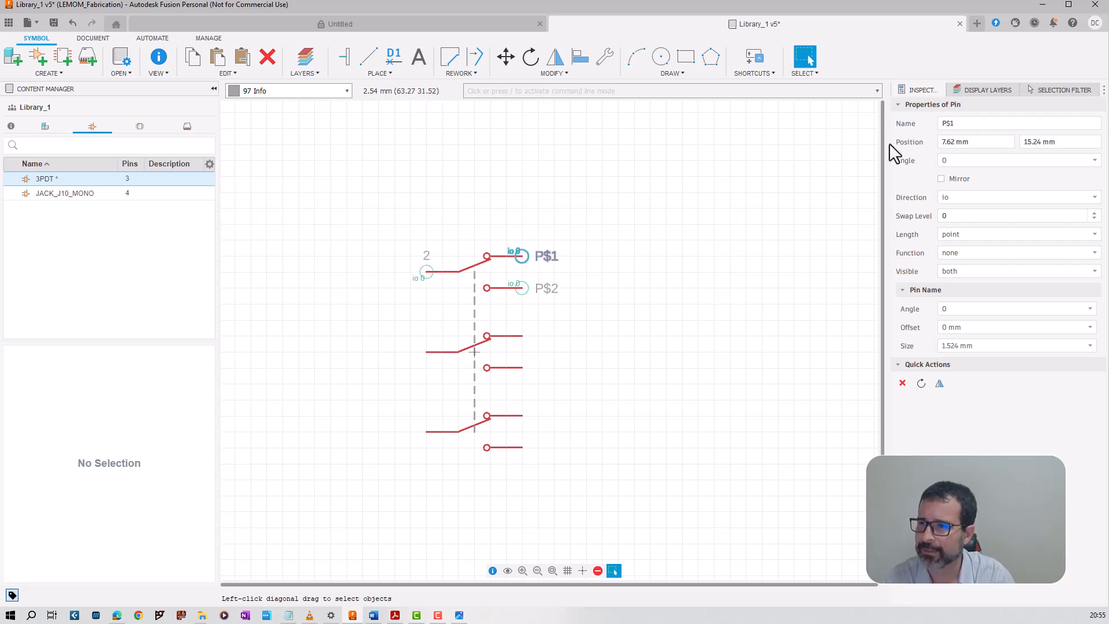
pyautogui.moveTo(956, 123); pyautogui.dragTo(941, 123)
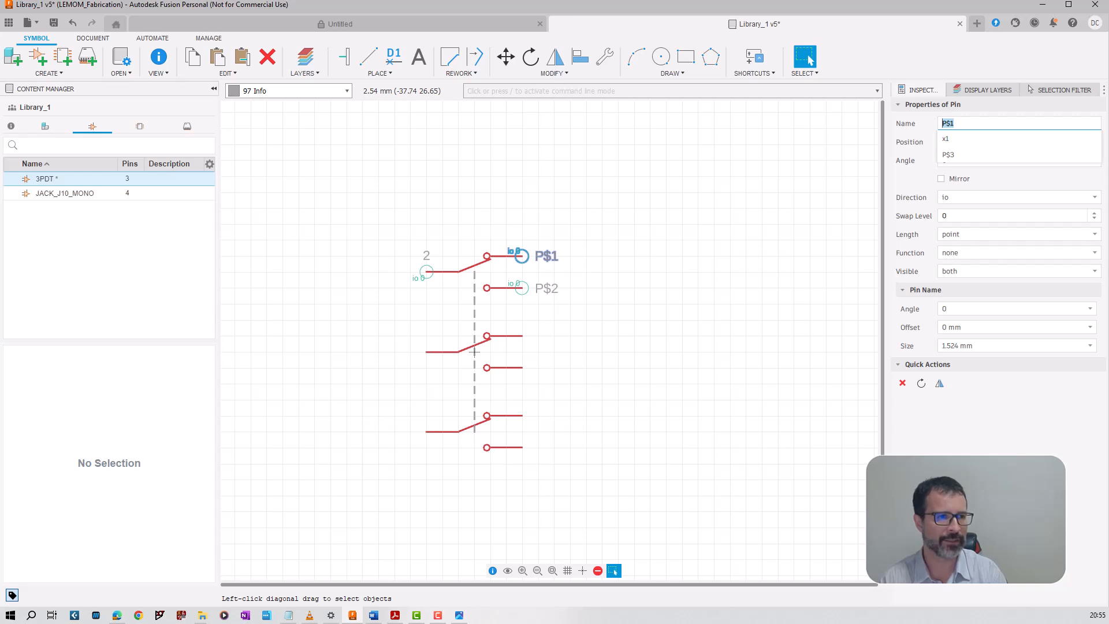
pyautogui.moveTo(0, 123); pyautogui.dragTo(110, 123)
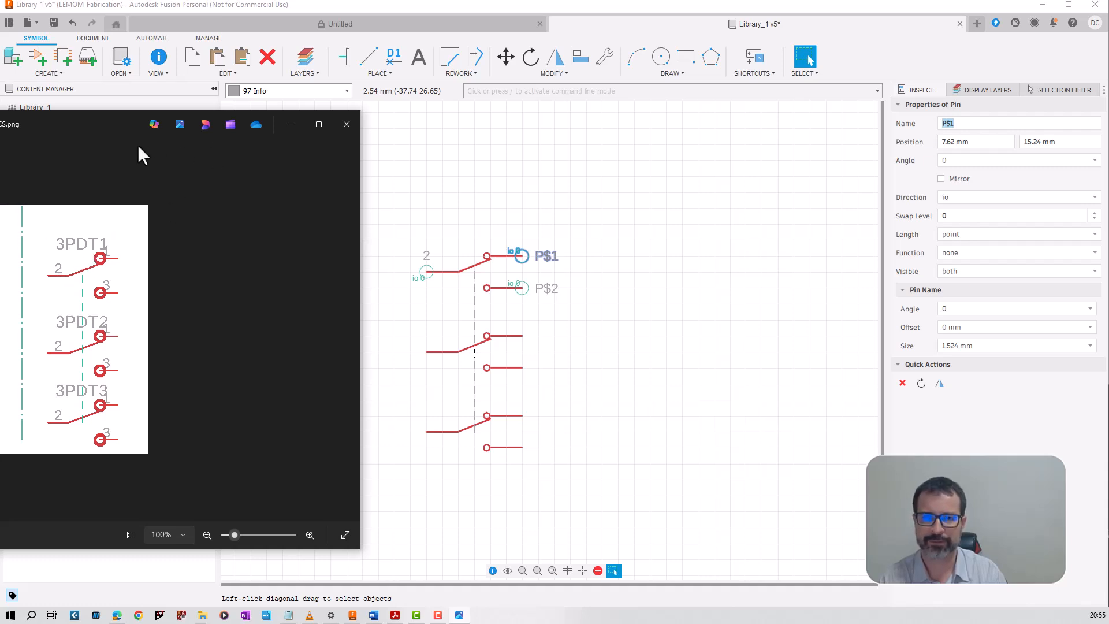
pyautogui.moveTo(102, 123); pyautogui.dragTo(0, 127)
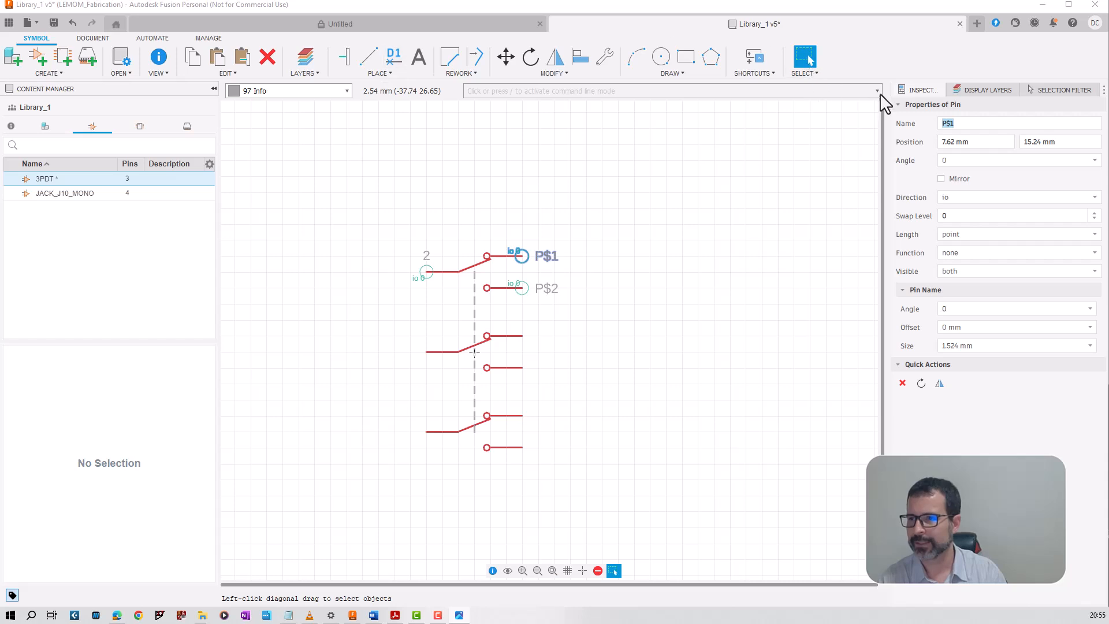
pyautogui.click(952, 125)
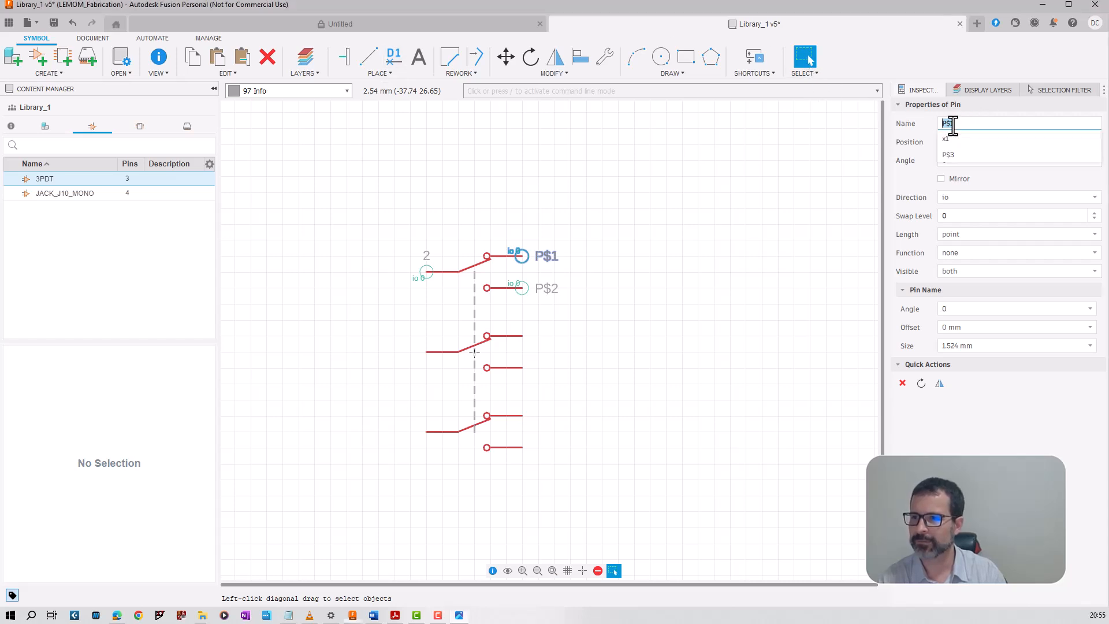
pyautogui.press('BackSpace')
pyautogui.doubleClick(948, 124)
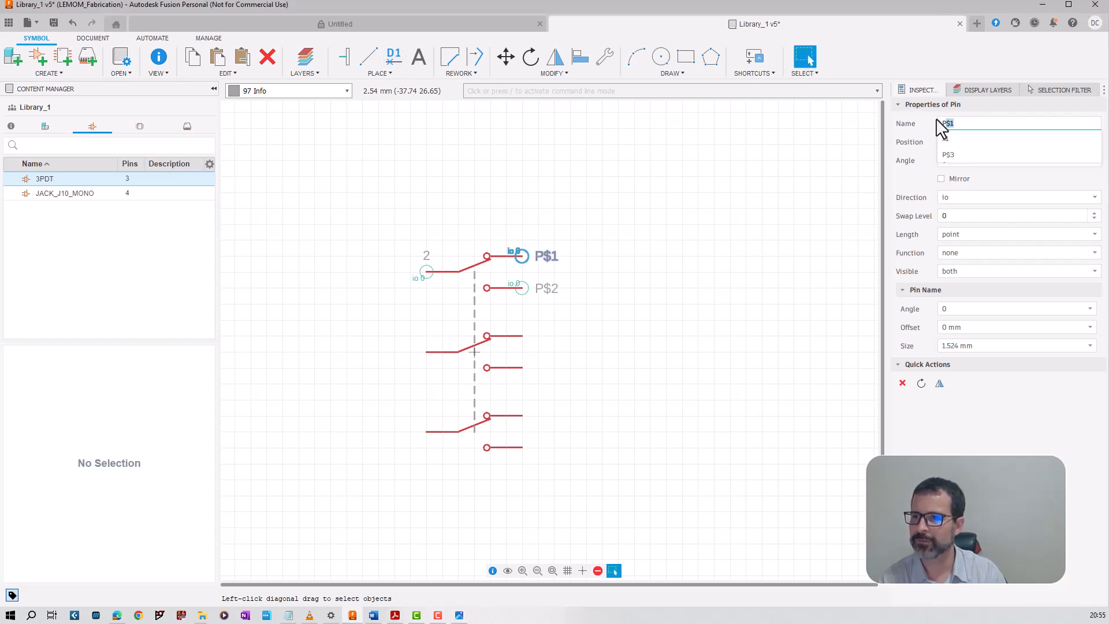
pyautogui.write('1')
pyautogui.press('Return')
# Rename the top switch's lower throw pin as 3.
pyautogui.click(521, 287)
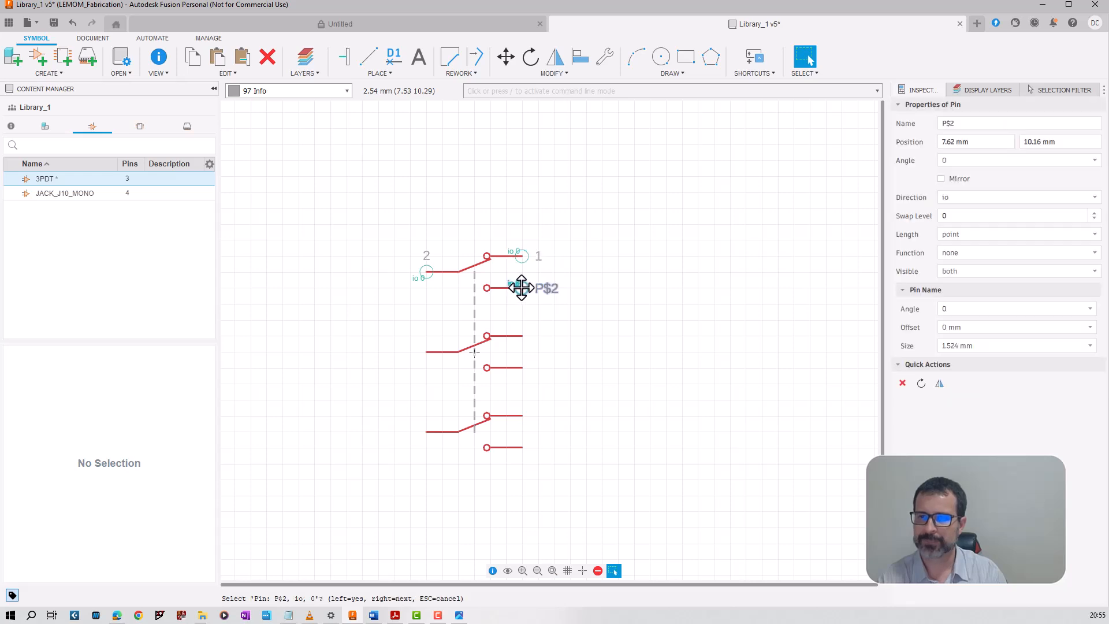
pyautogui.doubleClick(948, 124)
pyautogui.write('3')
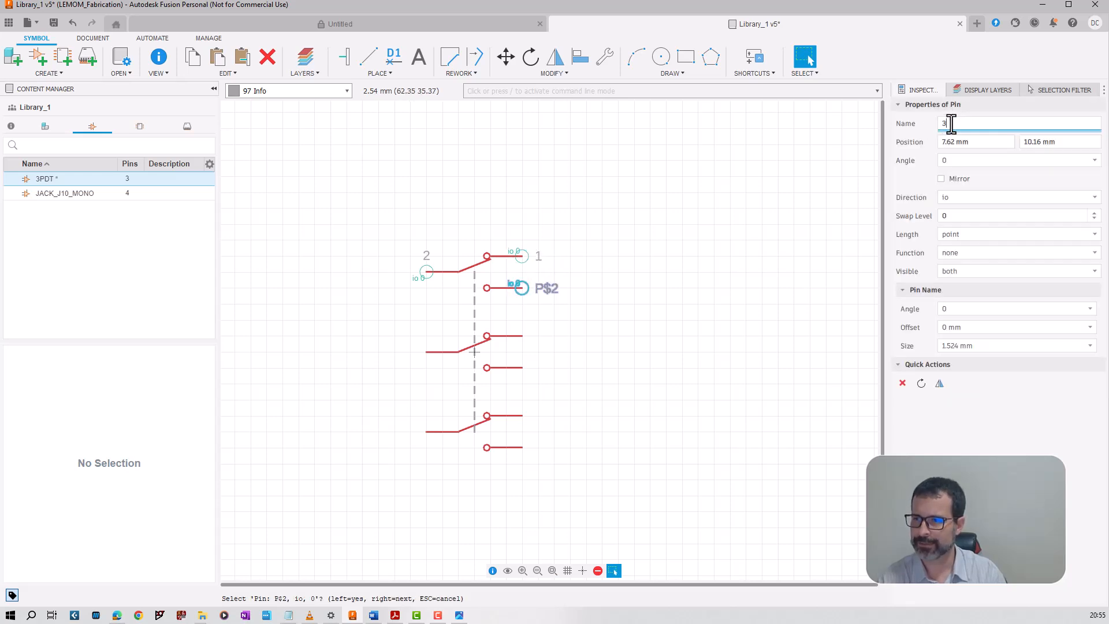
pyautogui.click(969, 142)
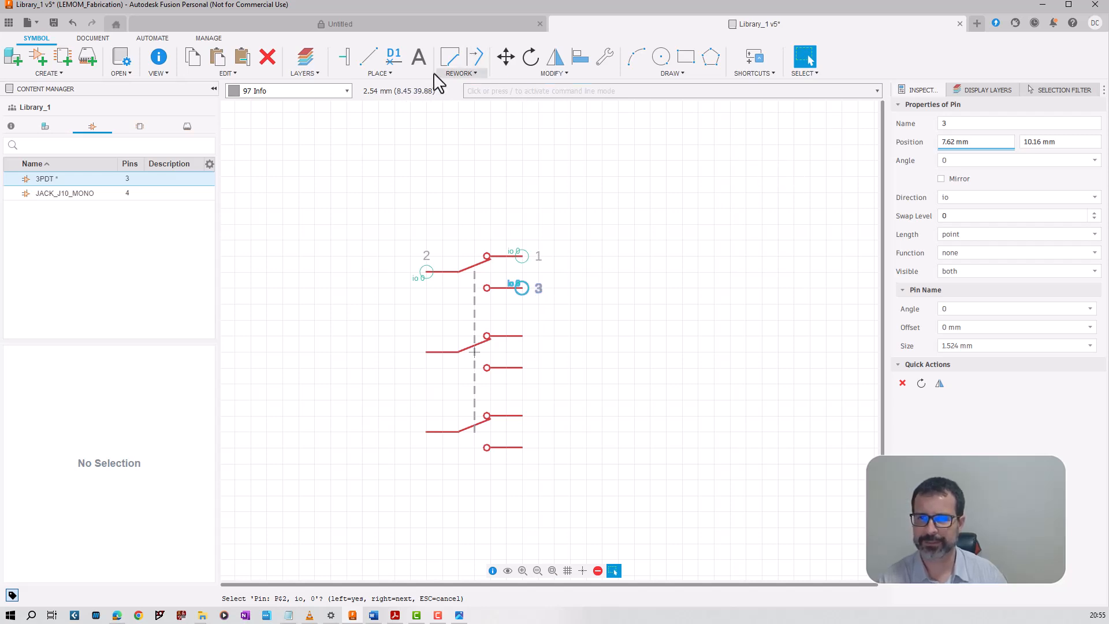
# Place six point-length io pins at the outer ends of the common and throw lines of the middle and bottom switches.
pyautogui.click(344, 57)
pyautogui.click(427, 351)
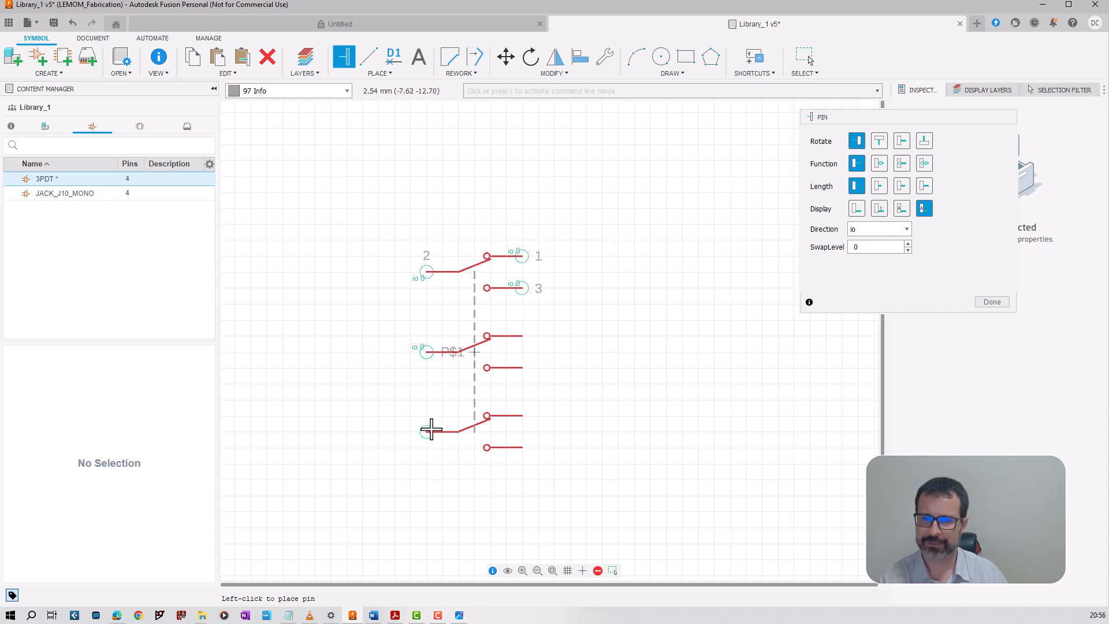
pyautogui.click(427, 431)
pyautogui.click(521, 335)
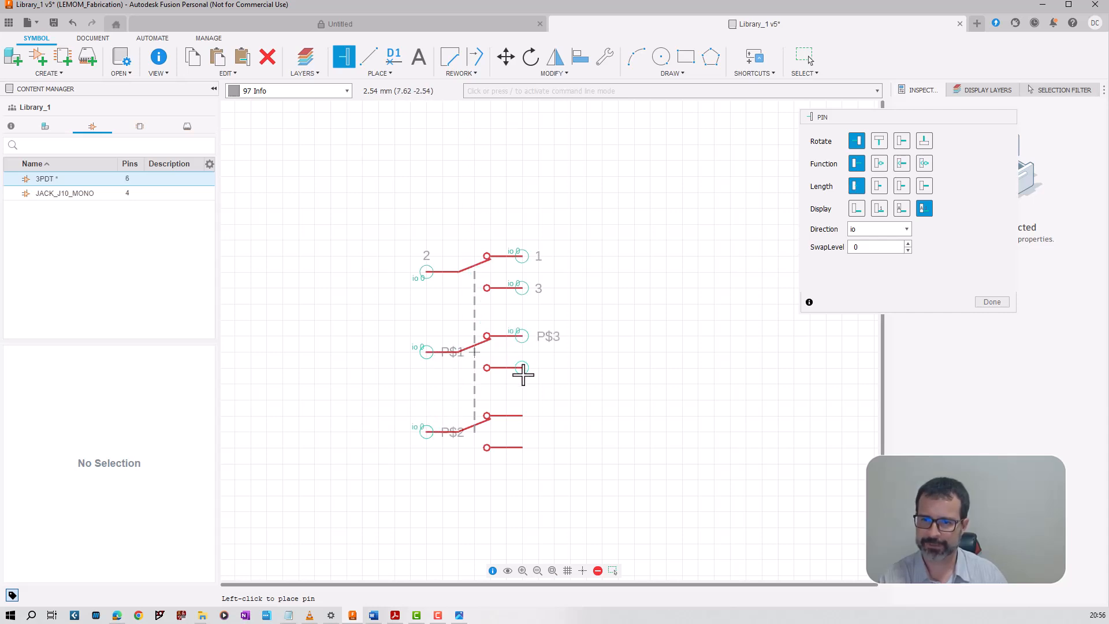
pyautogui.click(521, 367)
pyautogui.click(521, 415)
pyautogui.click(521, 447)
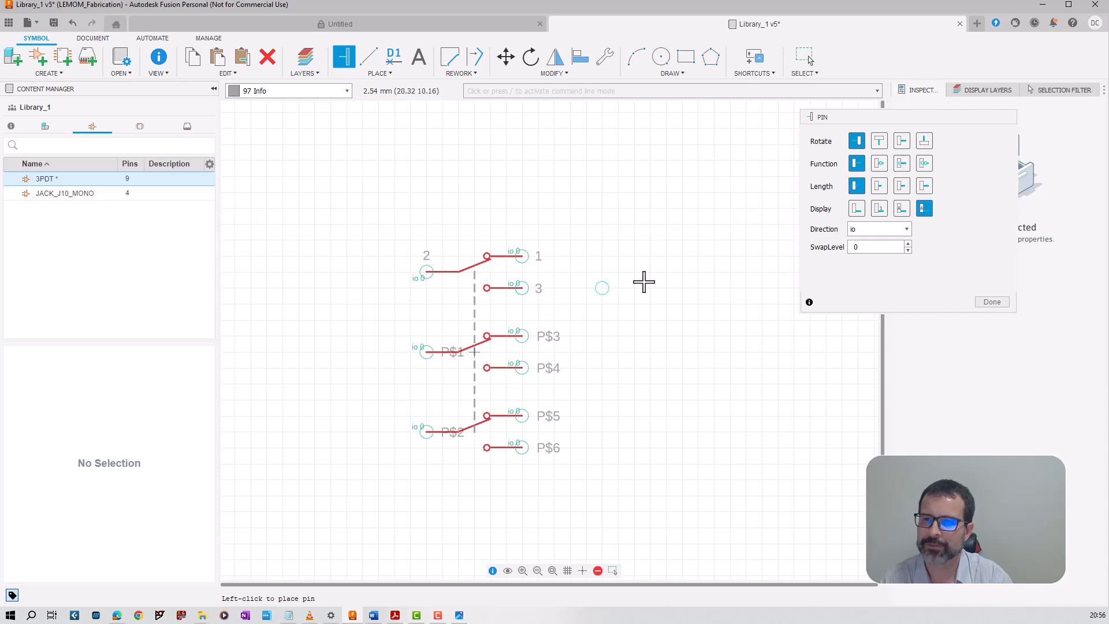
pyautogui.click(991, 302)
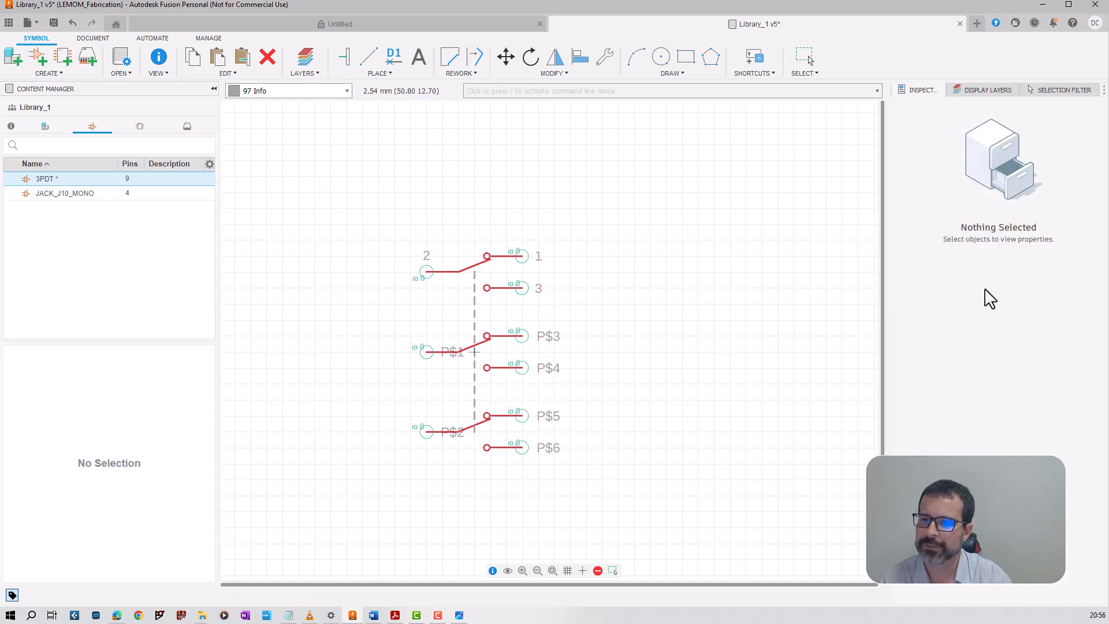
# Set both the pin angle and the pin name angle to 90 for the middle switch's common pin.
pyautogui.click(500, 283)
pyautogui.click(430, 350)
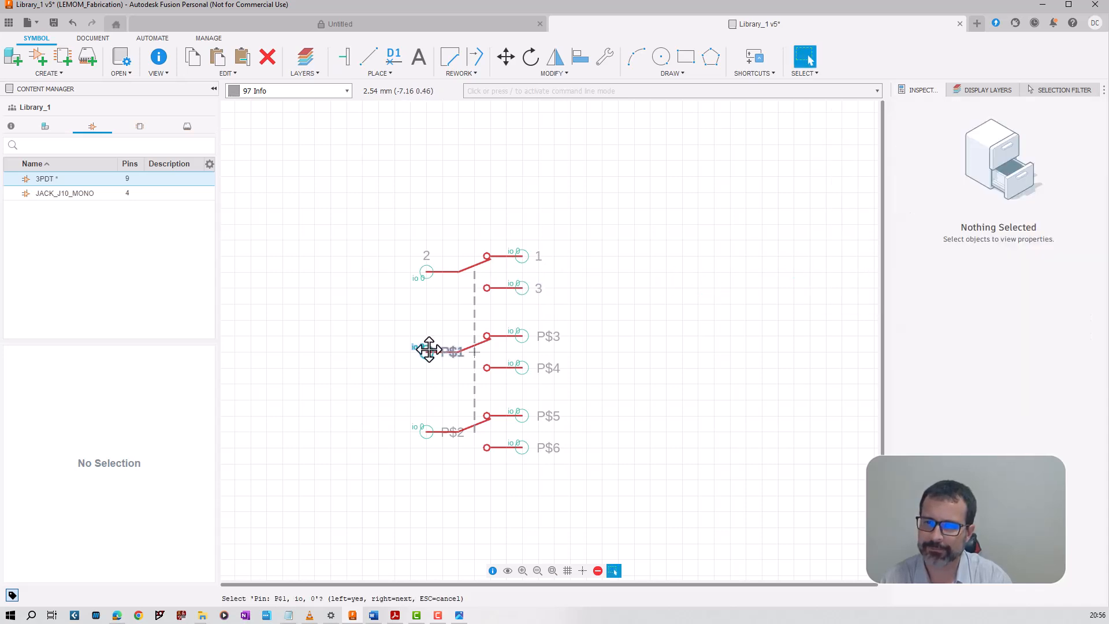
pyautogui.click(951, 166)
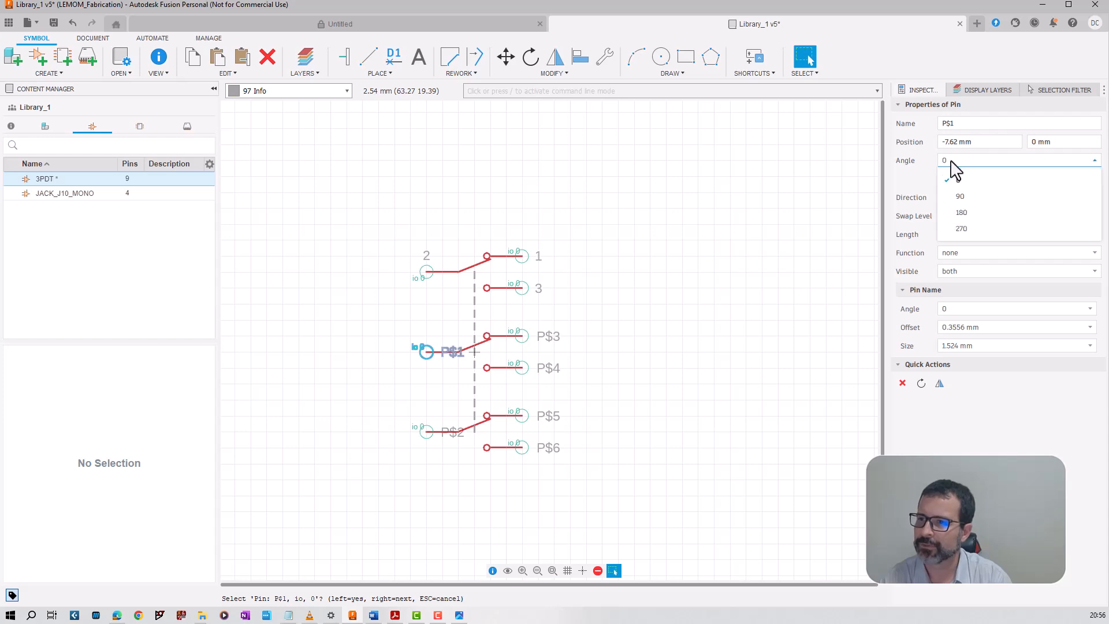
pyautogui.click(961, 196)
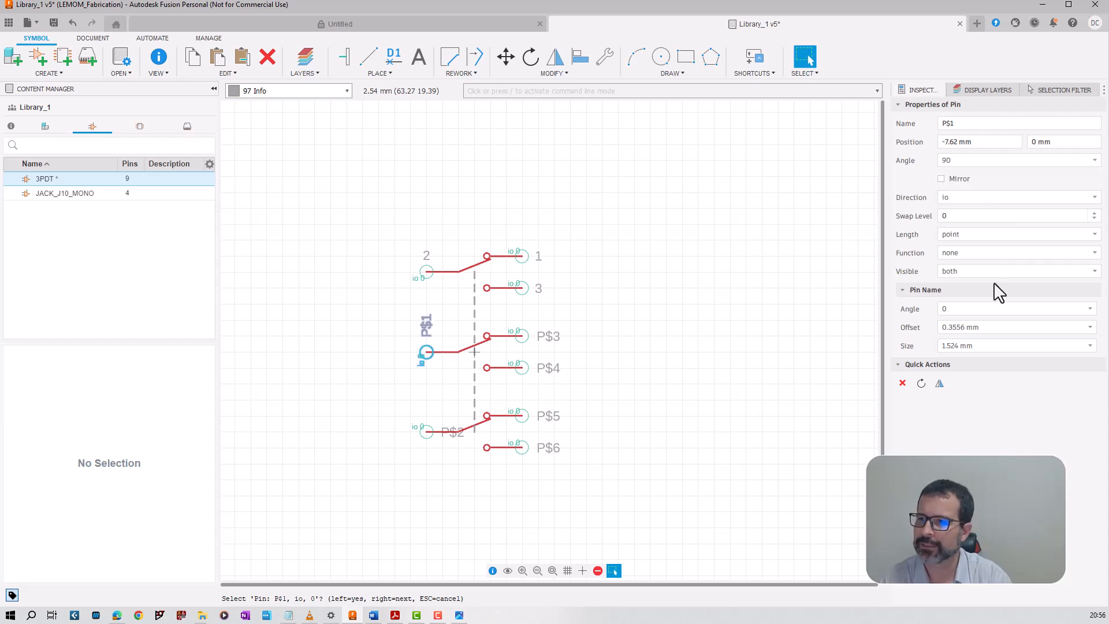
pyautogui.click(990, 311)
pyautogui.click(984, 346)
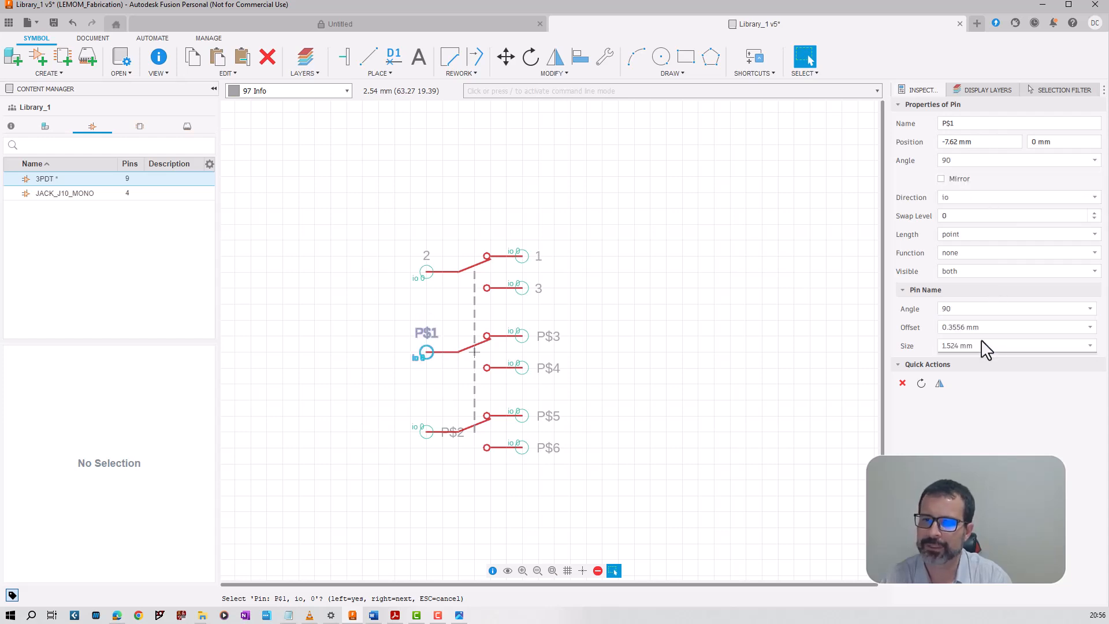
# Check the lug numbering in the 3PDT pinout image and rename the middle switch's common pin as 5.
pyautogui.moveTo(978, 121); pyautogui.dragTo(944, 122)
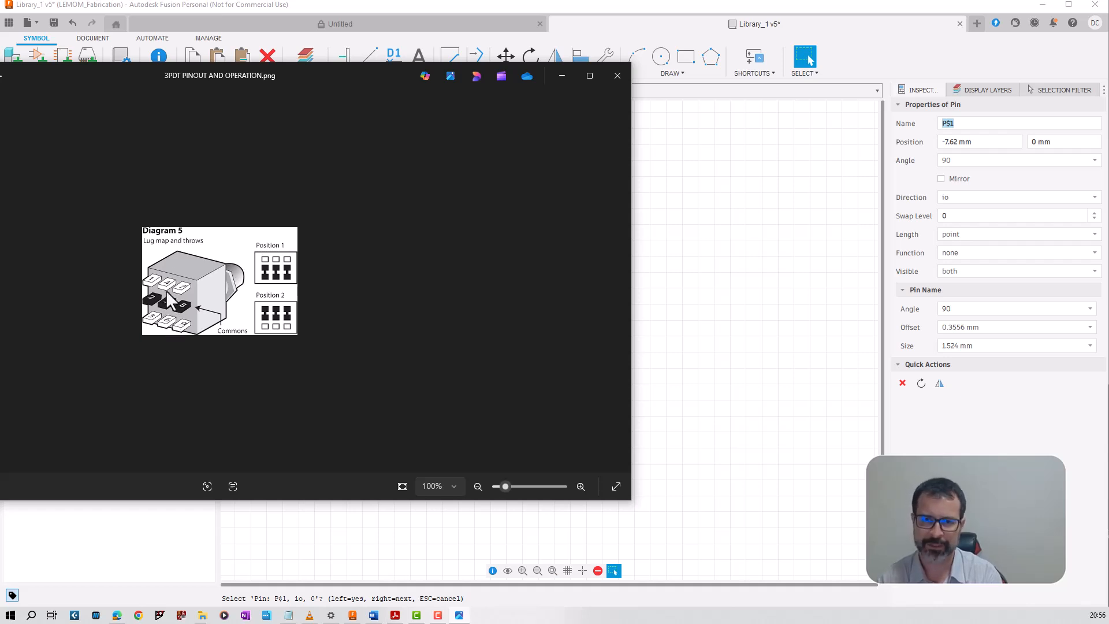
pyautogui.moveTo(338, 82); pyautogui.dragTo(0, 174)
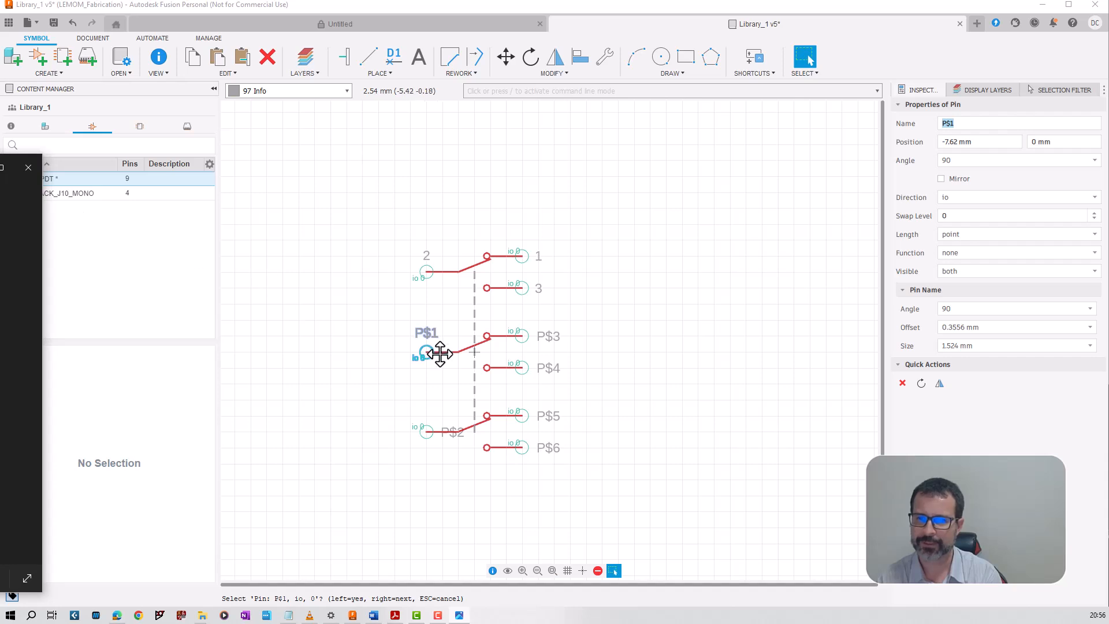
pyautogui.click(956, 123)
pyautogui.doubleClick(956, 122)
pyautogui.write('5')
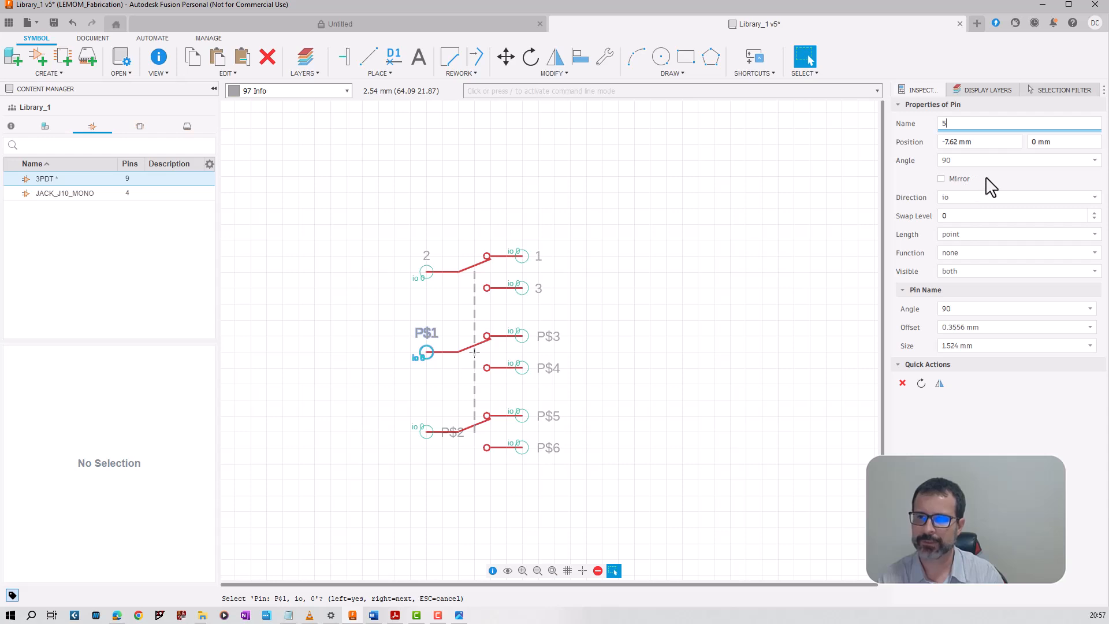
pyautogui.press('Return')
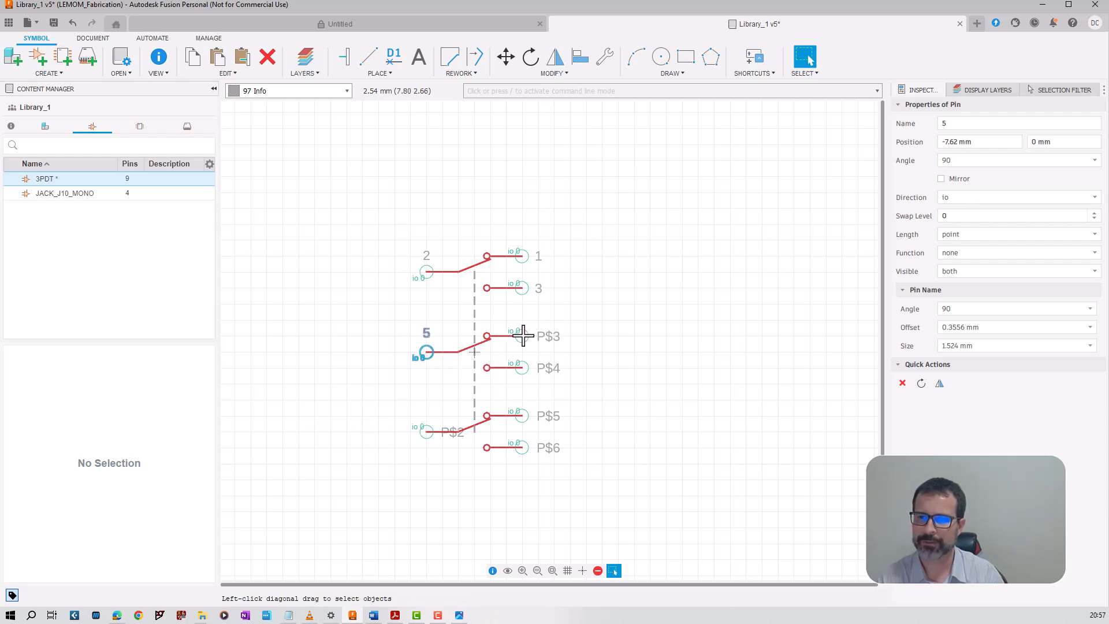
# Set both the pin angle and the pin name angle to 90 for the bottom switch's common pin.
pyautogui.click(426, 433)
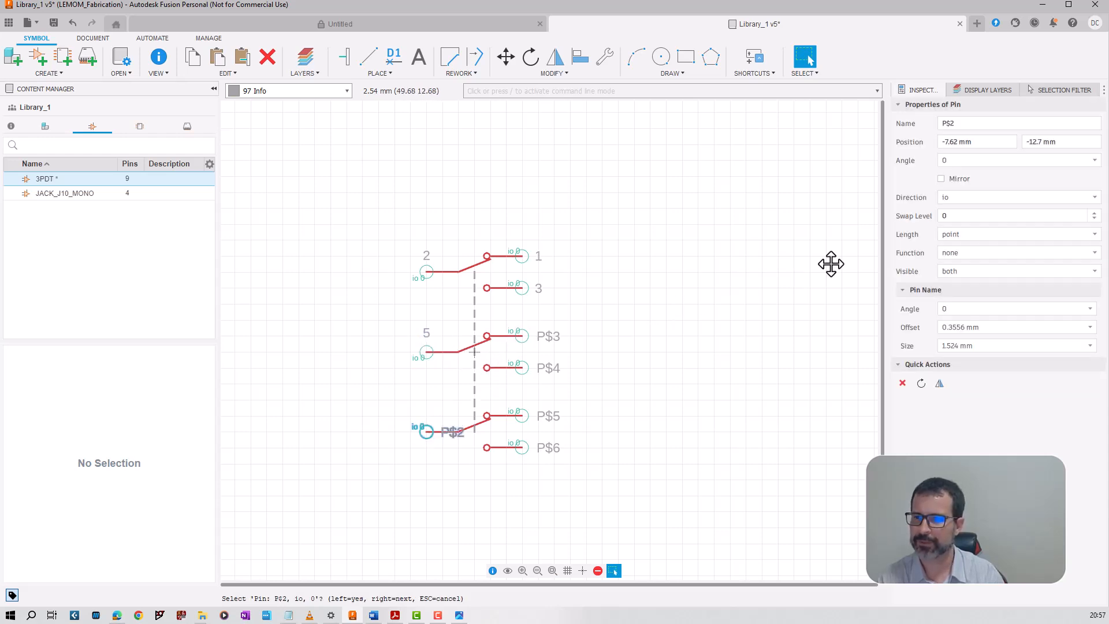
pyautogui.click(950, 166)
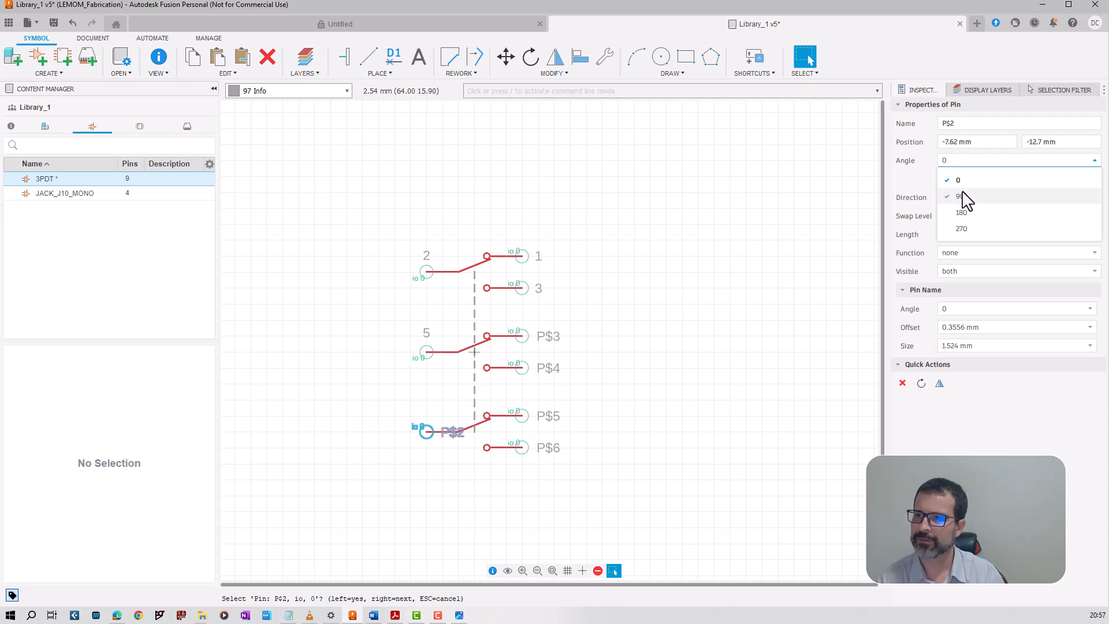
pyautogui.click(963, 197)
pyautogui.click(977, 312)
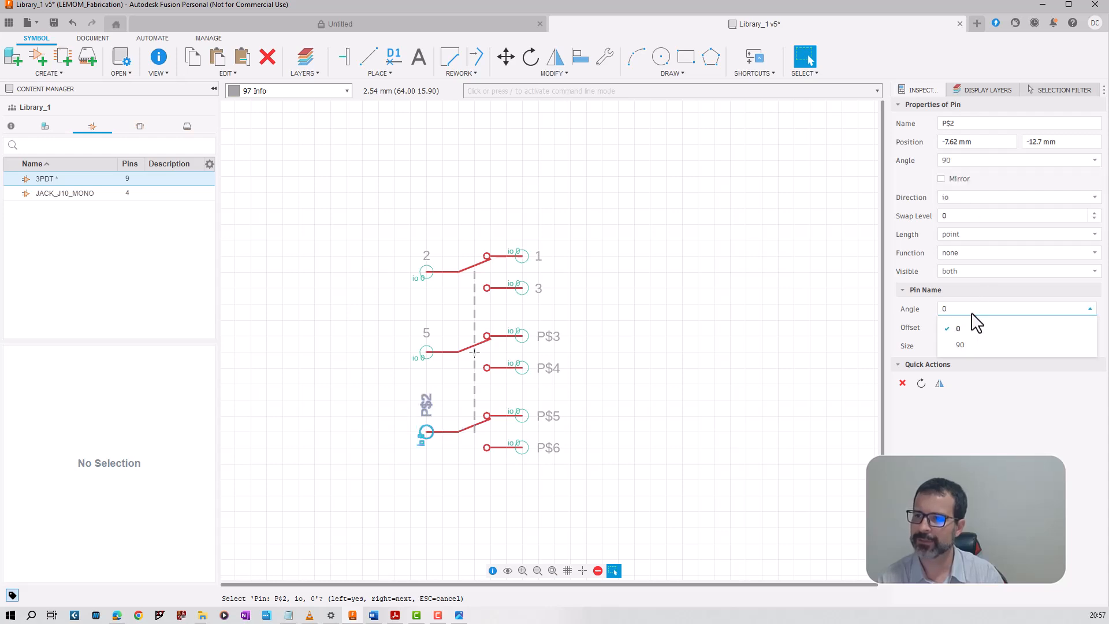
pyautogui.click(968, 345)
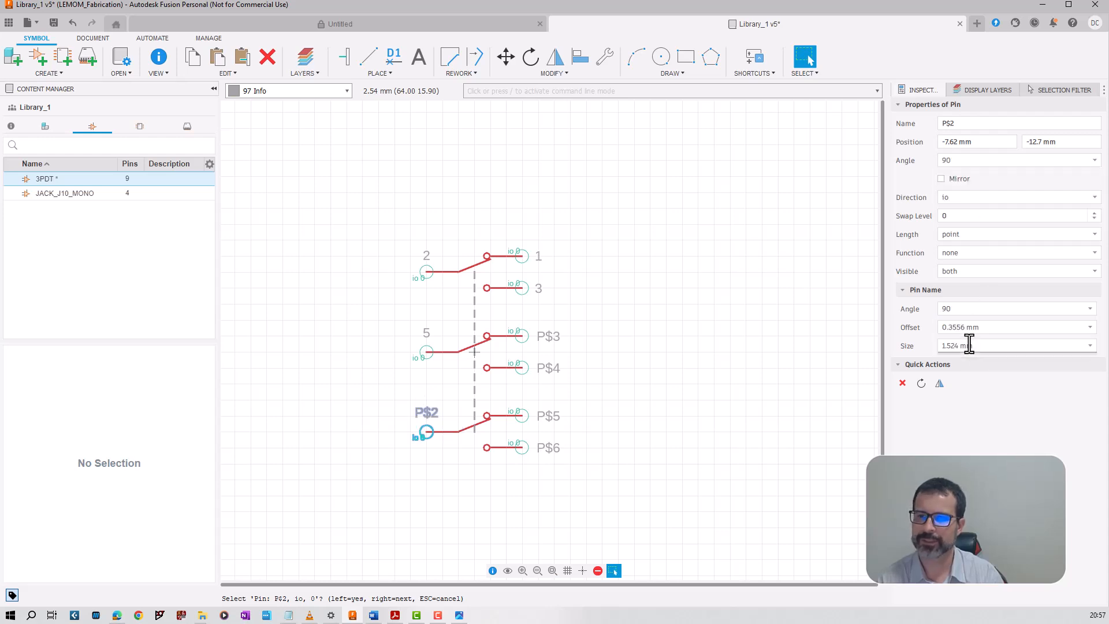
# Check the lug numbering in the 3PDT pinout image and rename the bottom switch's common pin as 8.
pyautogui.click(960, 124)
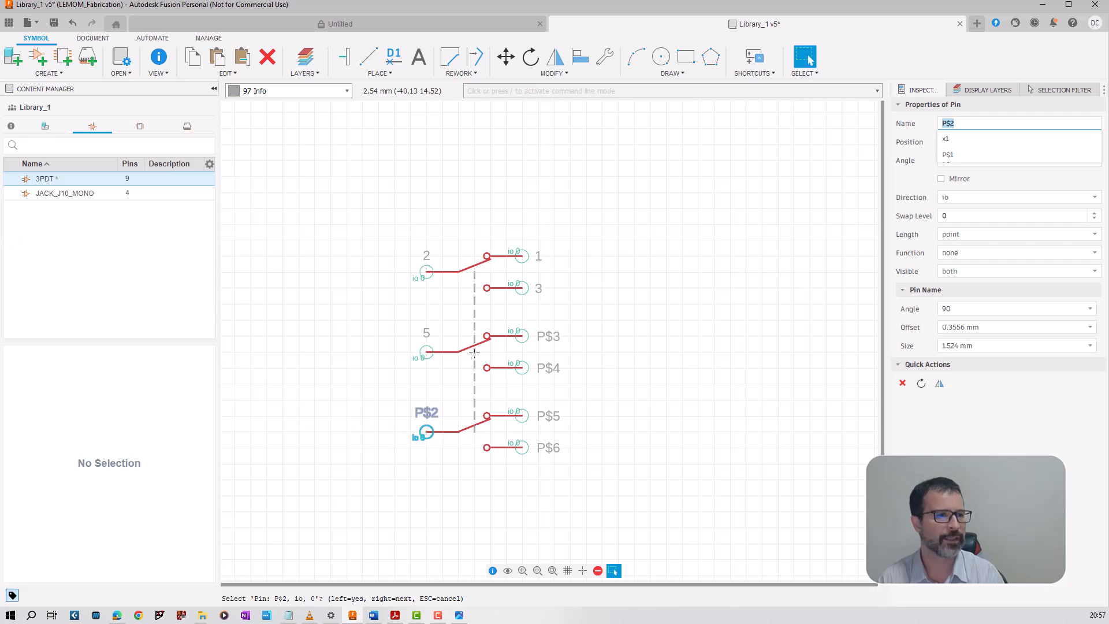
pyautogui.moveTo(0, 176); pyautogui.dragTo(202, 118)
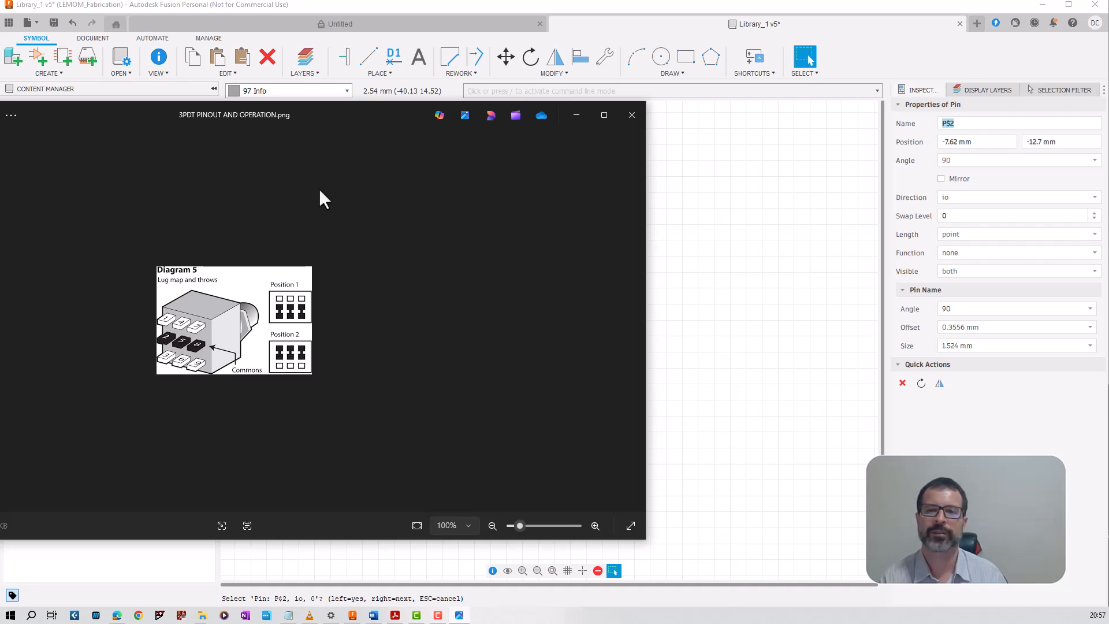
pyautogui.moveTo(375, 118); pyautogui.dragTo(0, 173)
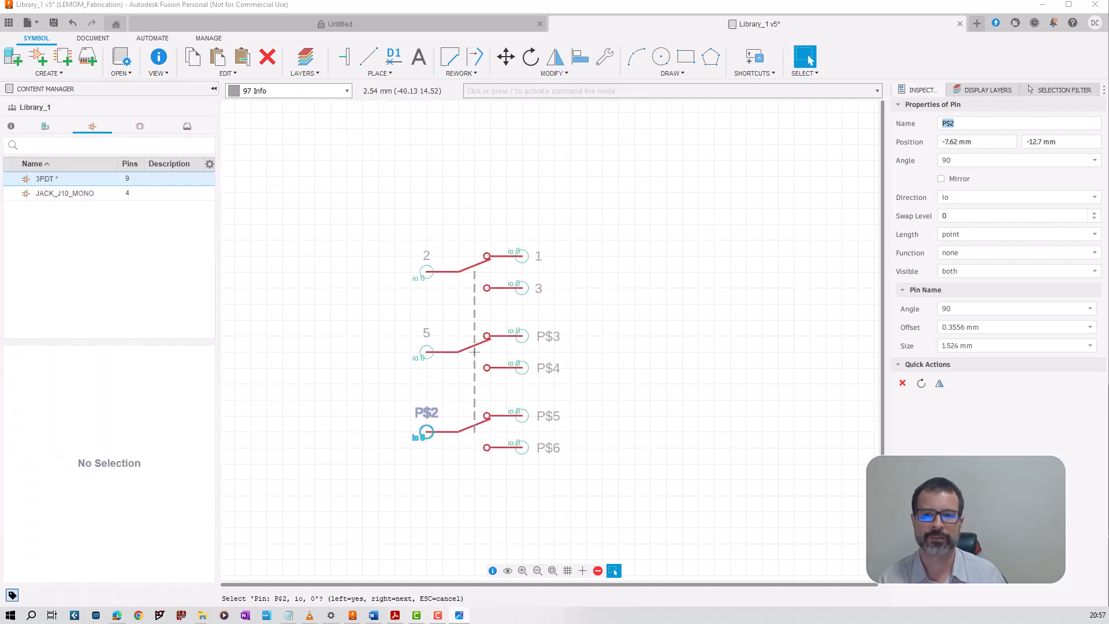
pyautogui.click(979, 122)
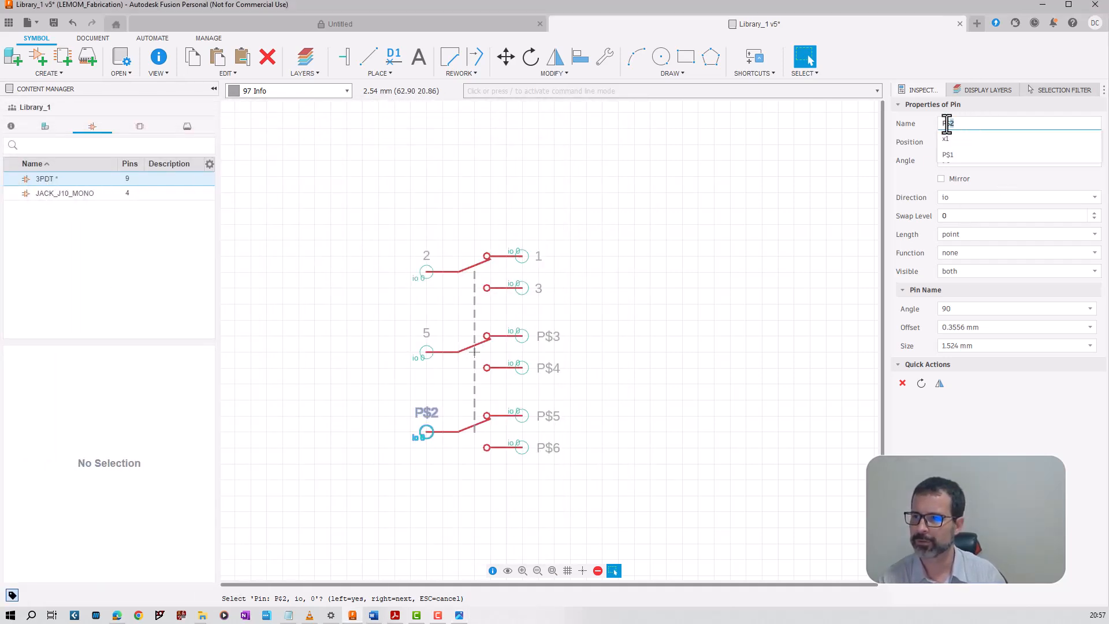
pyautogui.write('8')
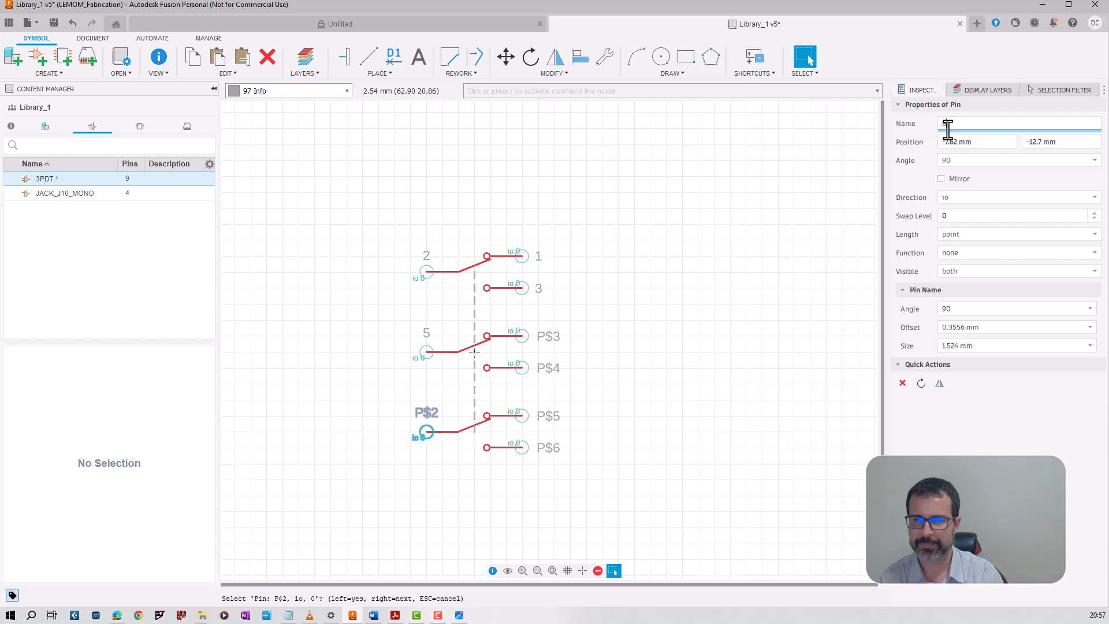
pyautogui.click(976, 167)
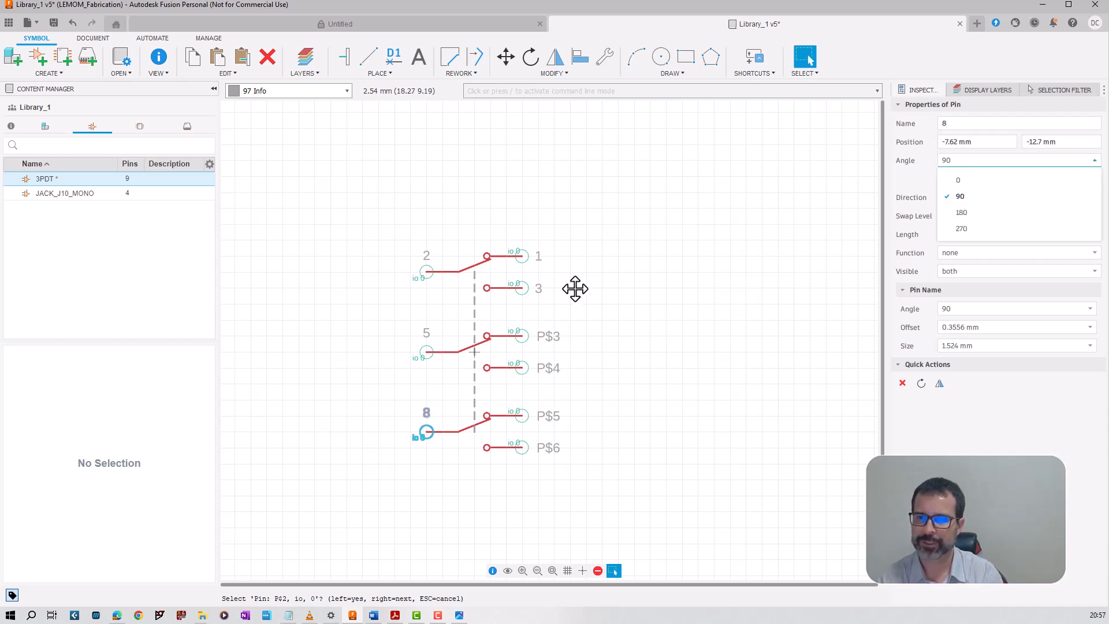
pyautogui.press('Escape')
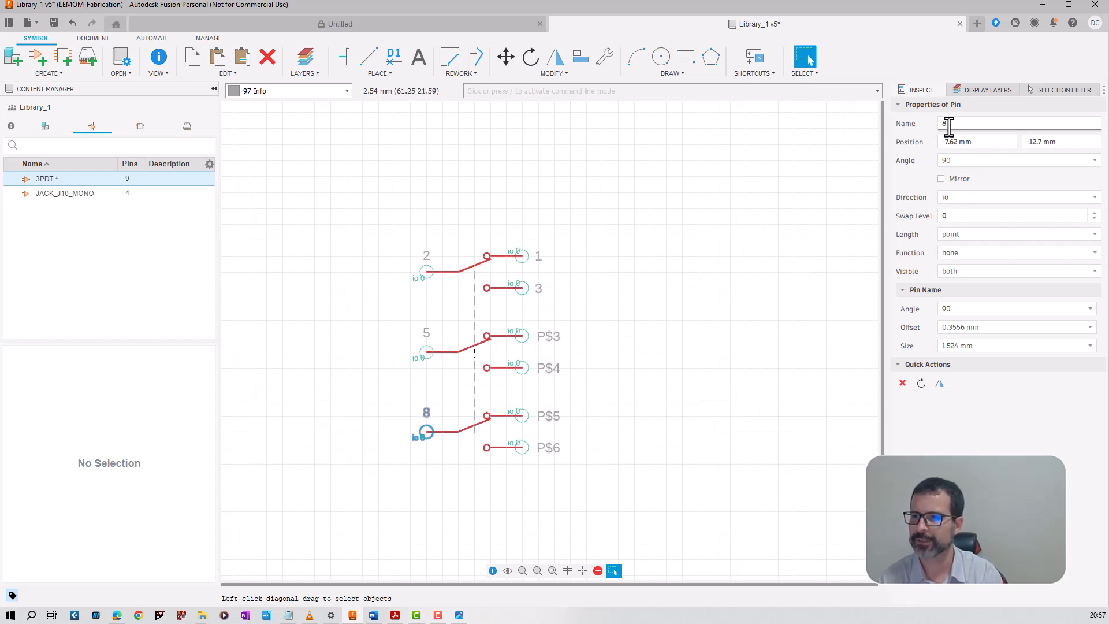
# Rename the middle switch's upper throw pin as 4 and its lower throw pin as 6.
pyautogui.click(523, 337)
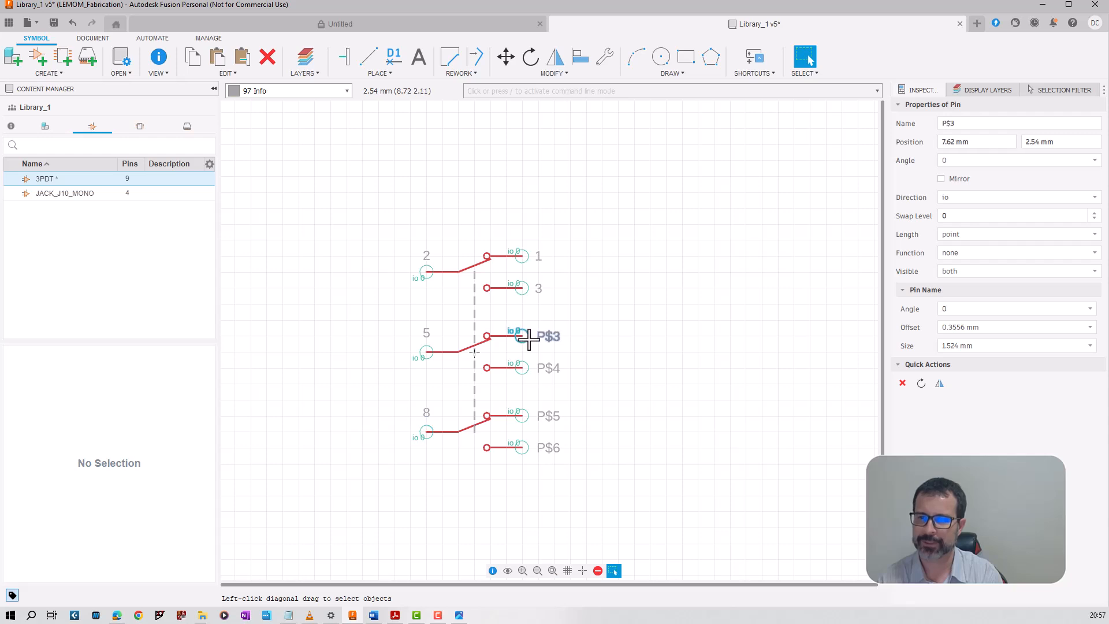
pyautogui.doubleClick(965, 123)
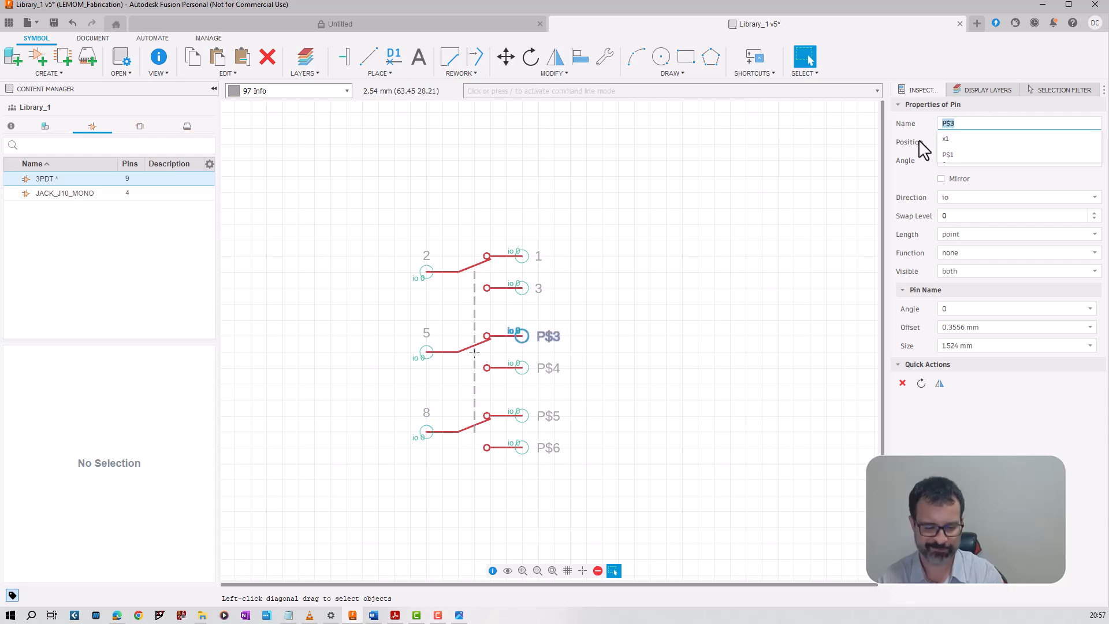
pyautogui.write('4')
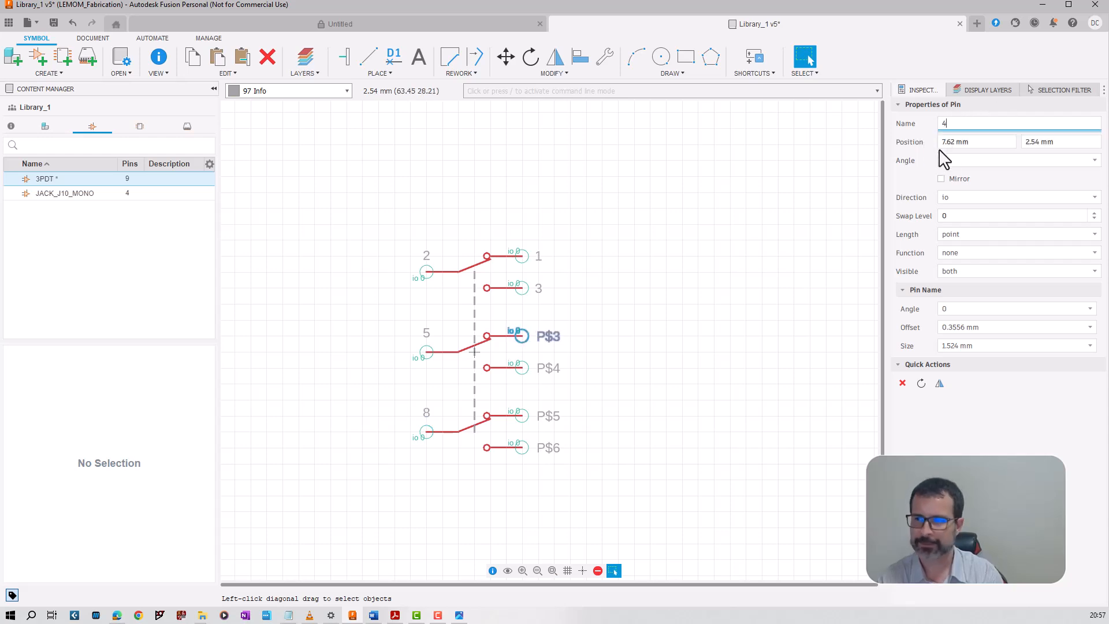
pyautogui.click(527, 368)
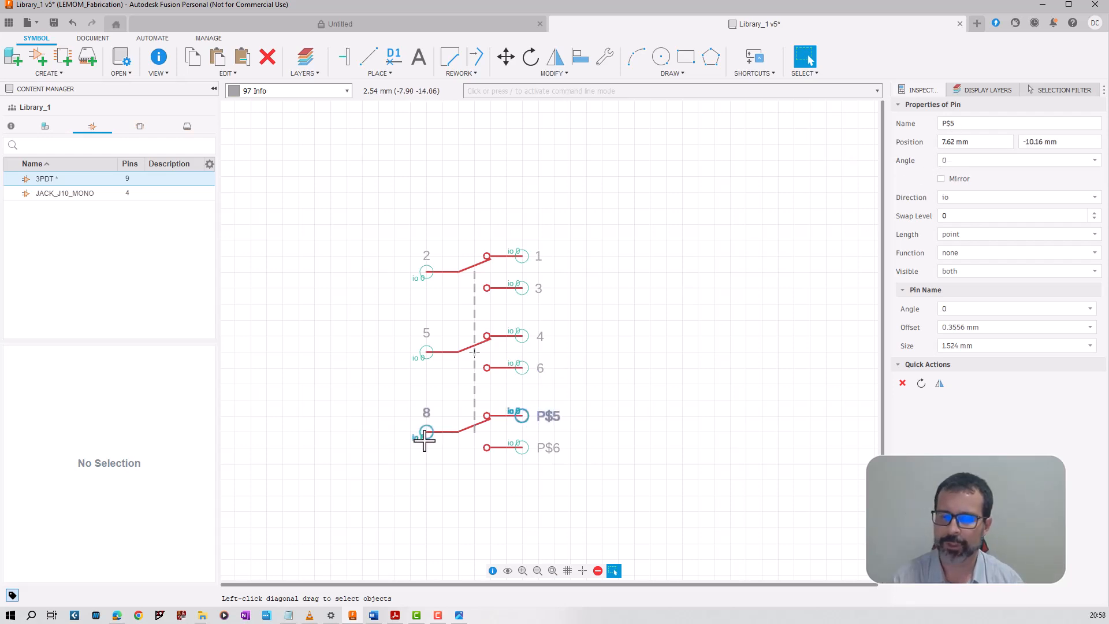
# Check the lug map in the 3PDT pinout image and rename the bottom switch's upper throw pin as 7.
pyautogui.moveTo(0, 173); pyautogui.dragTo(184, 123)
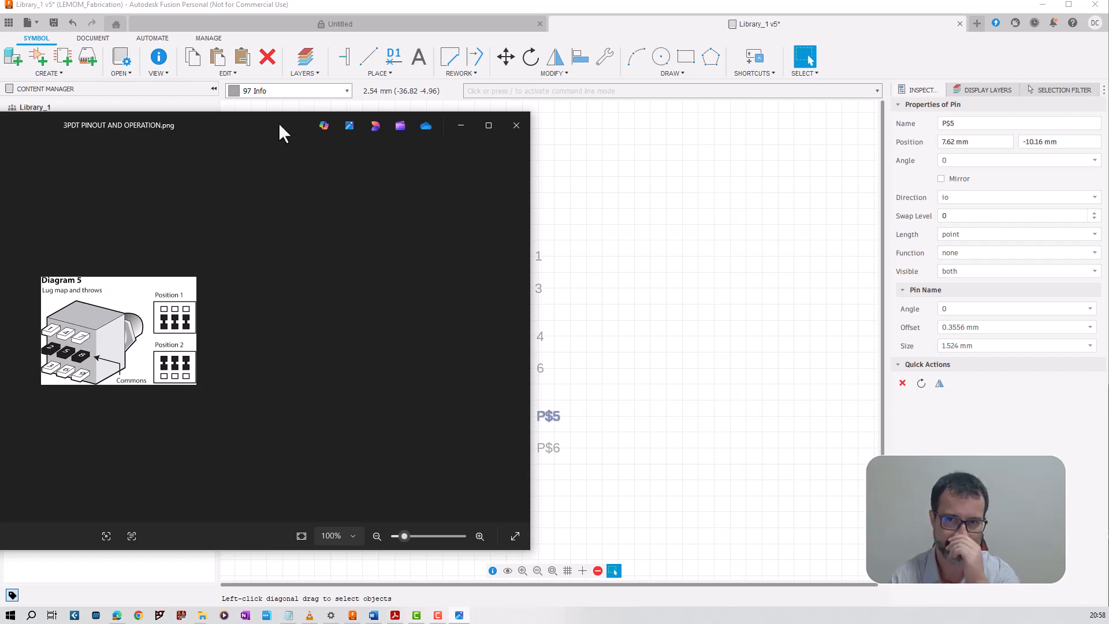
pyautogui.moveTo(278, 122); pyautogui.dragTo(0, 125)
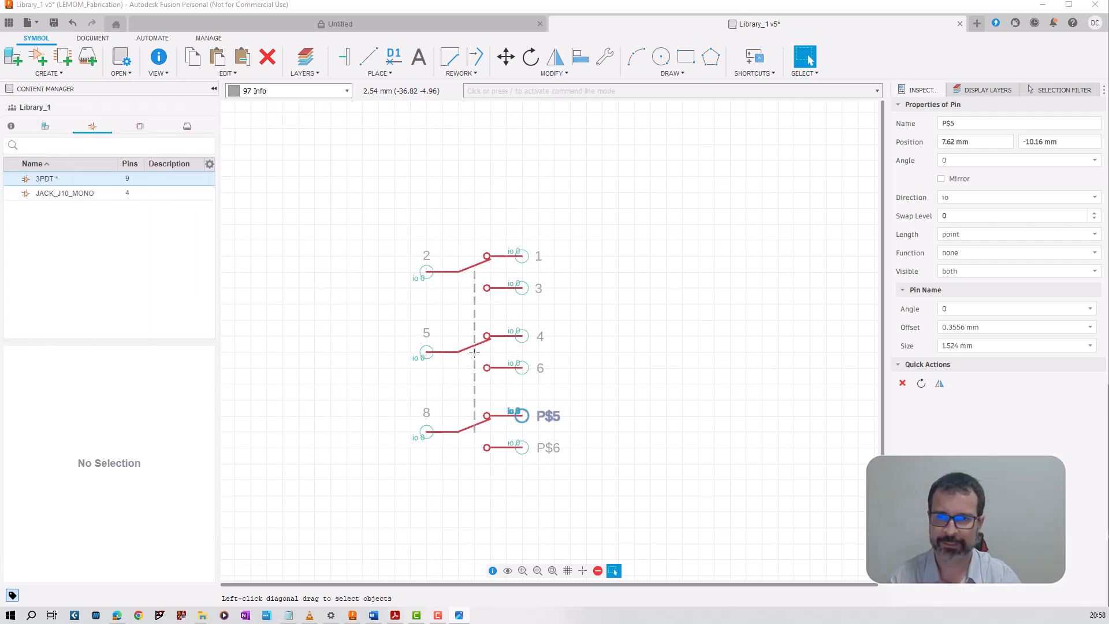
pyautogui.click(952, 123)
pyautogui.write('7')
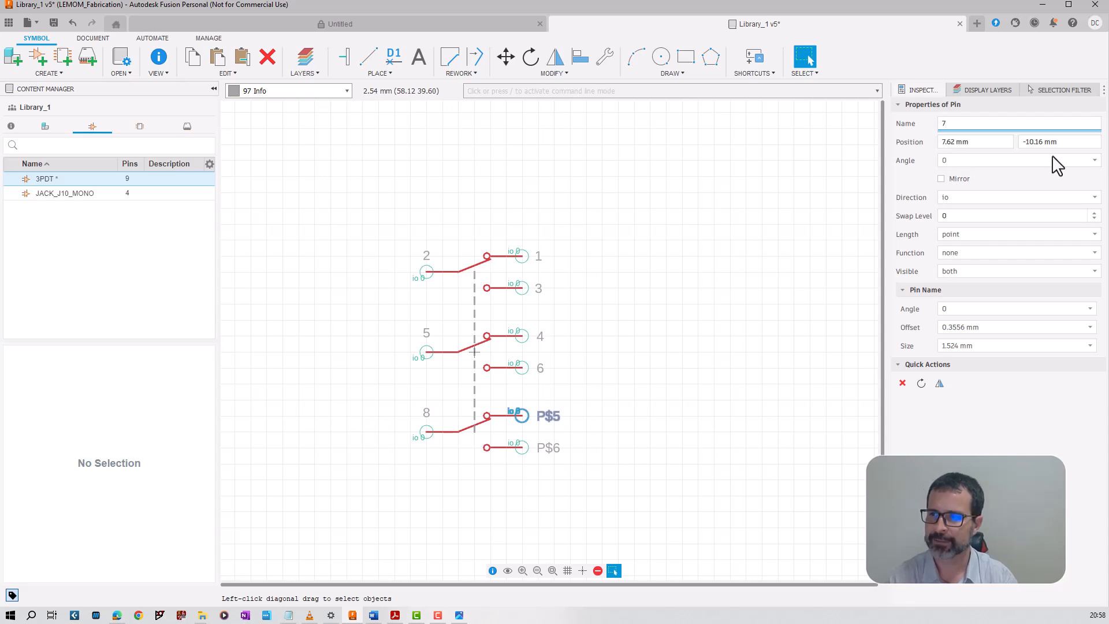
# Rename the bottom switch's lower throw pin as 9 and clear the selection.
pyautogui.click(522, 447)
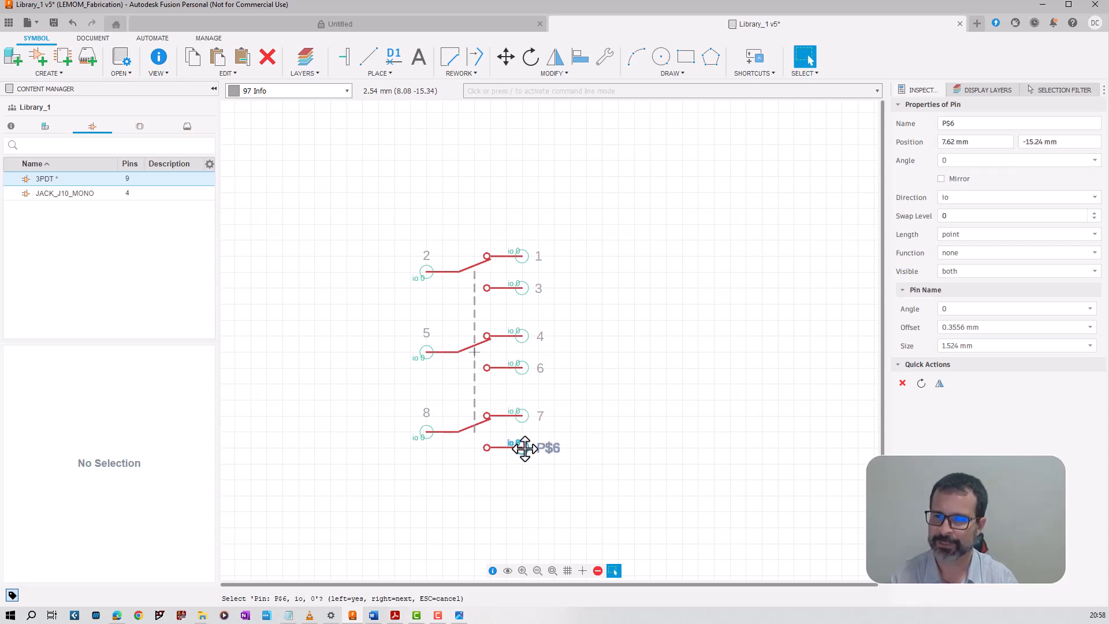
pyautogui.click(939, 123)
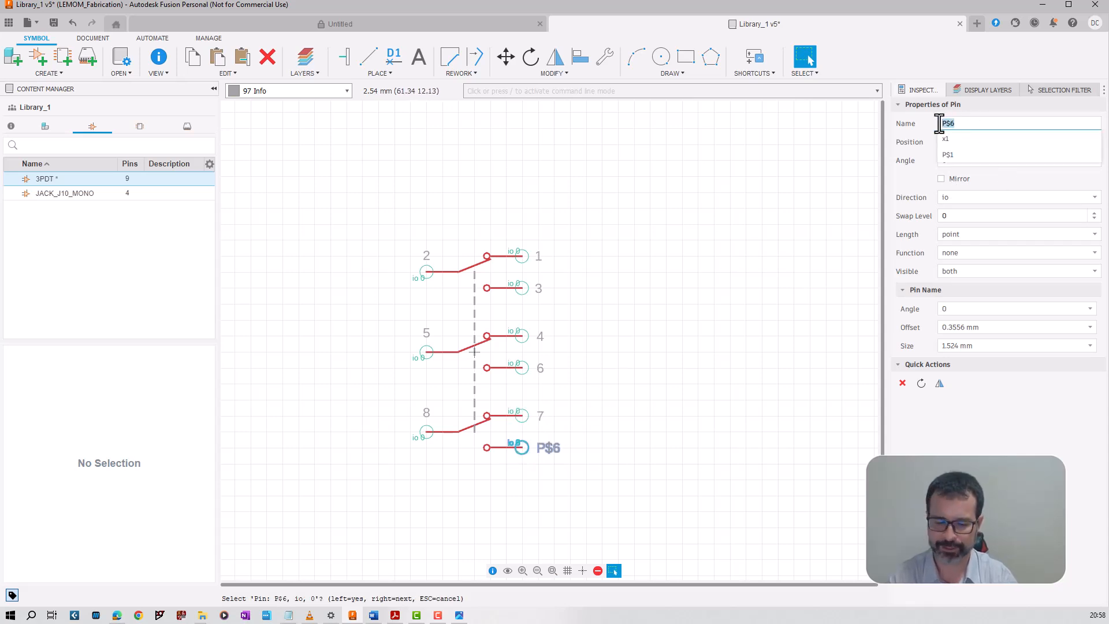
pyautogui.write('9')
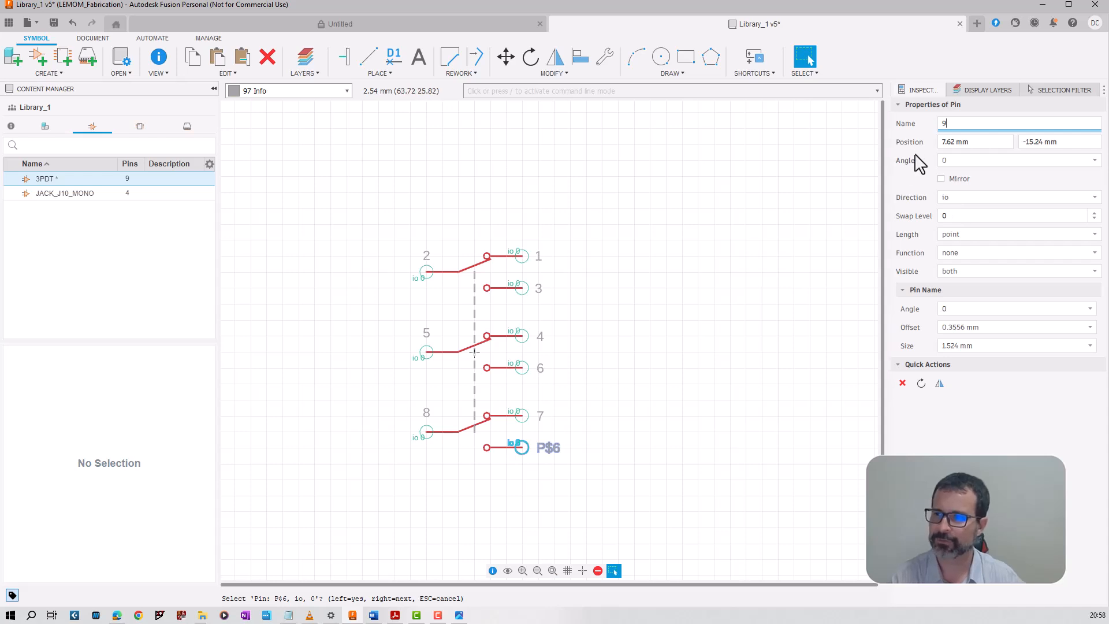
pyautogui.click(960, 142)
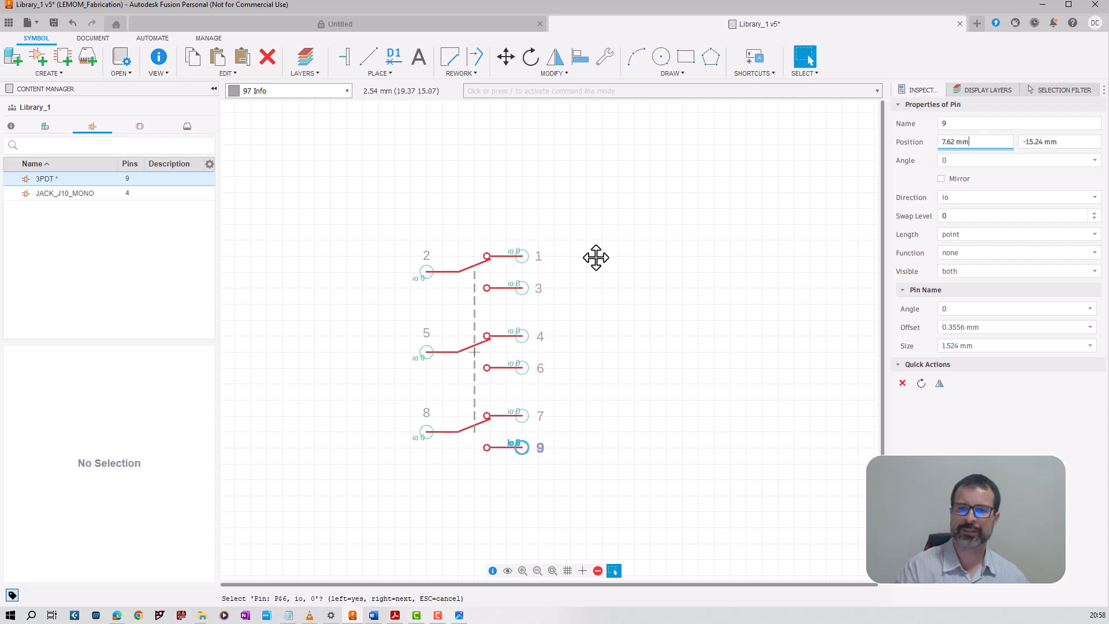
pyautogui.press('Escape')
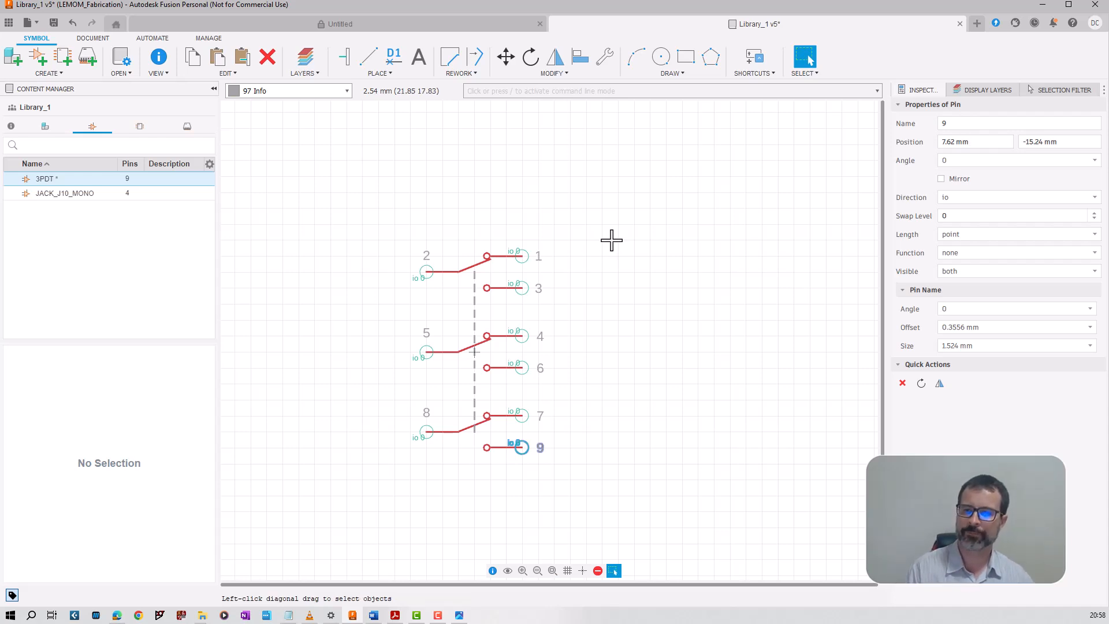
pyautogui.press('Escape')
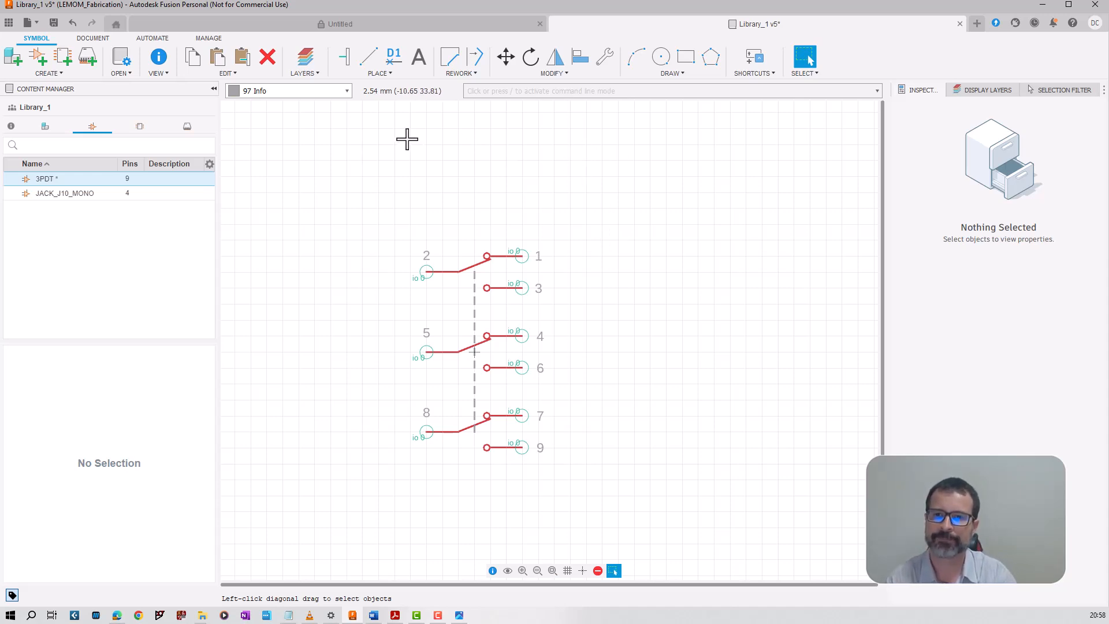
# Place the text >NAME on layer 95 Names just above the top switch of the symbol.
pyautogui.click(347, 92)
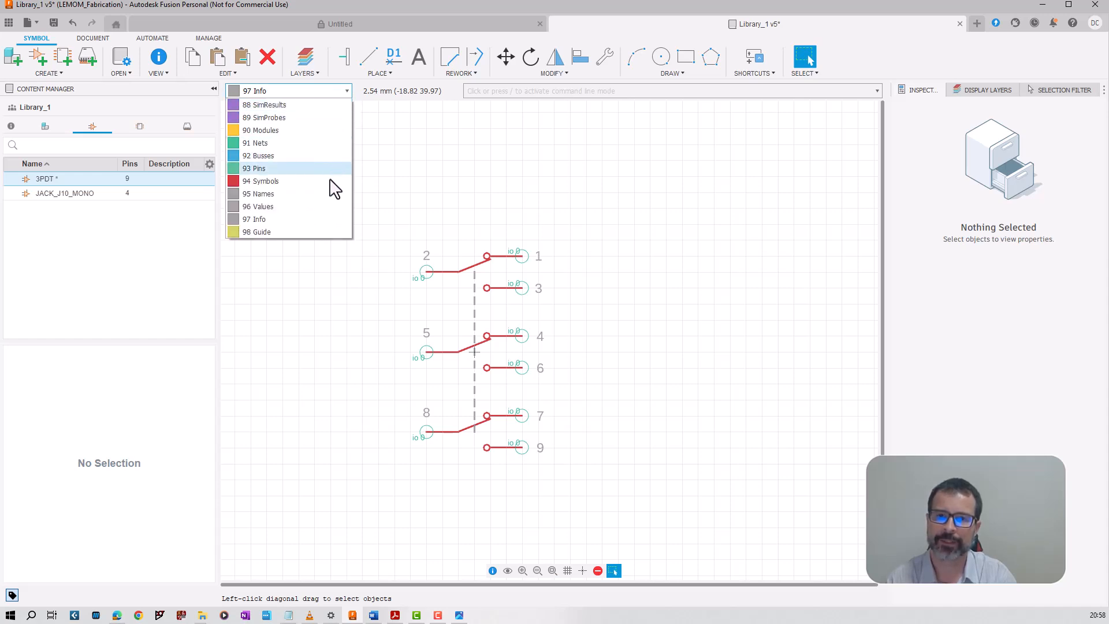
pyautogui.click(321, 195)
pyautogui.click(427, 58)
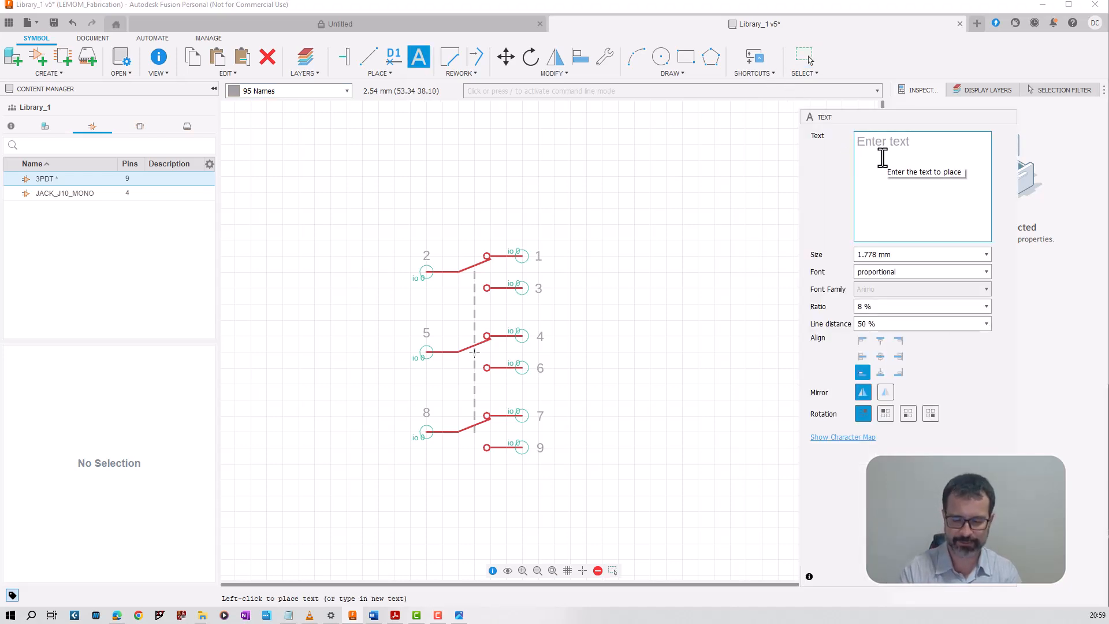
pyautogui.write('>')
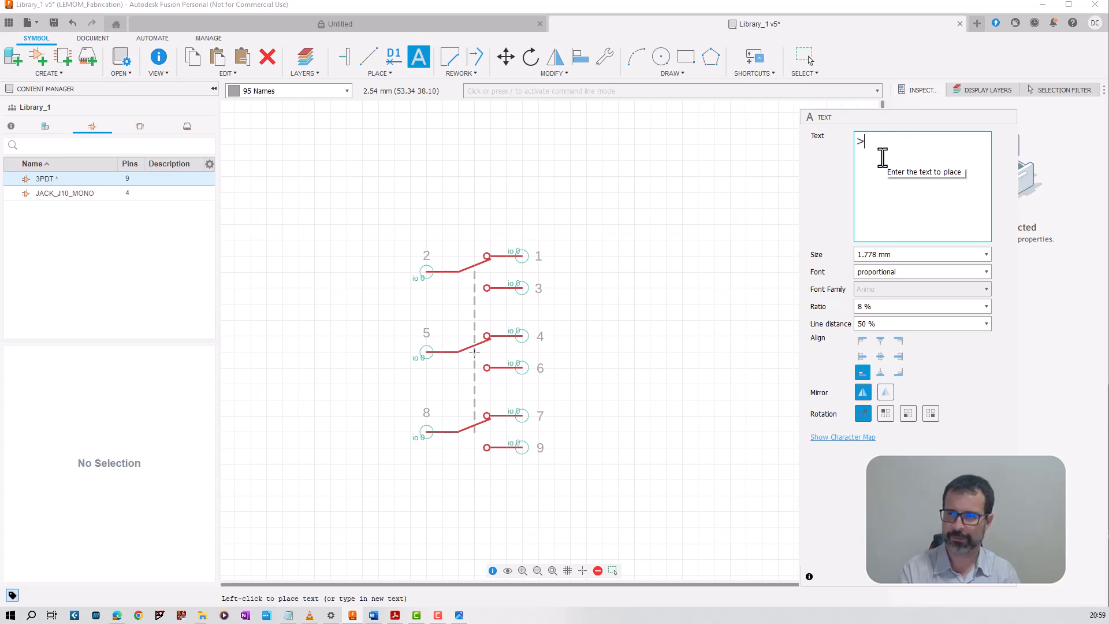
pyautogui.write('NAME')
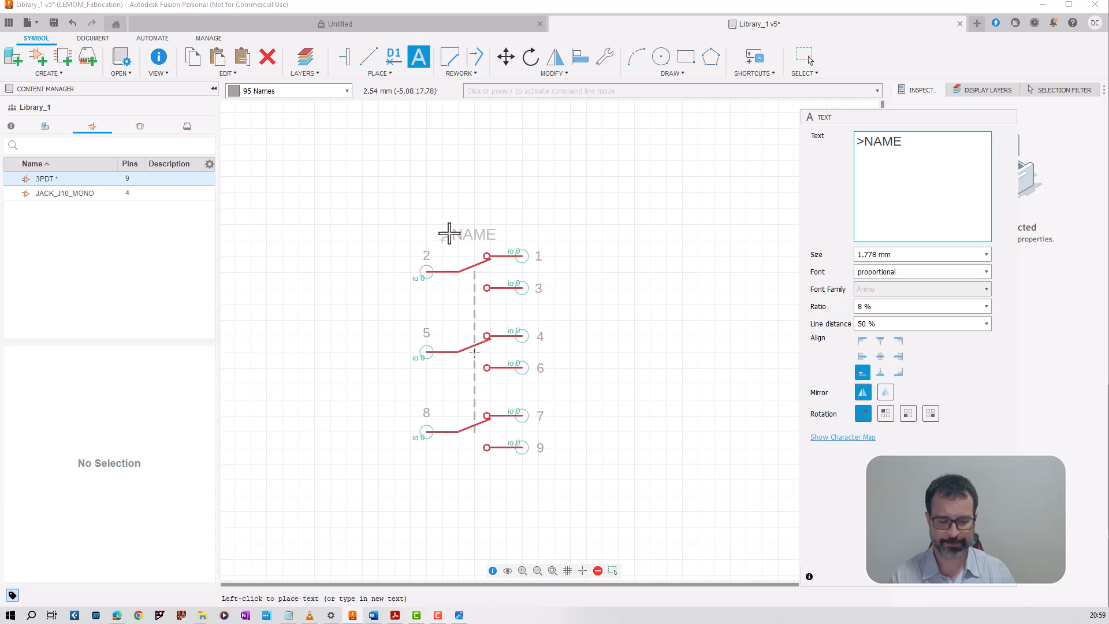
pyautogui.click(449, 233)
# Place the text >VALUES on layer 96 Values below the bottom switch and save the library.
pyautogui.click(347, 92)
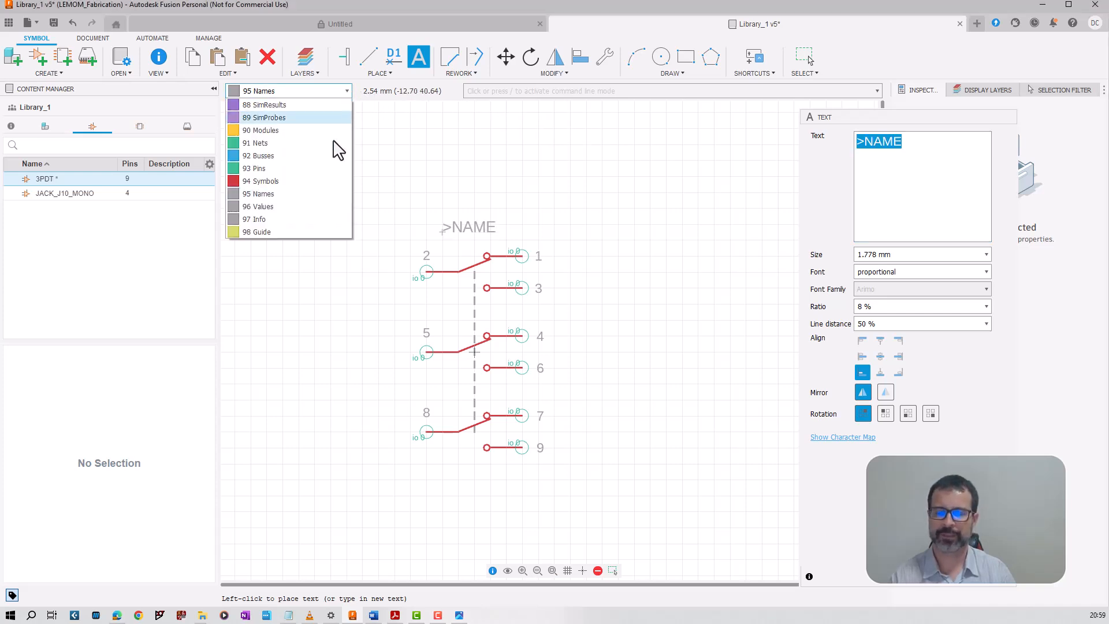
pyautogui.click(311, 207)
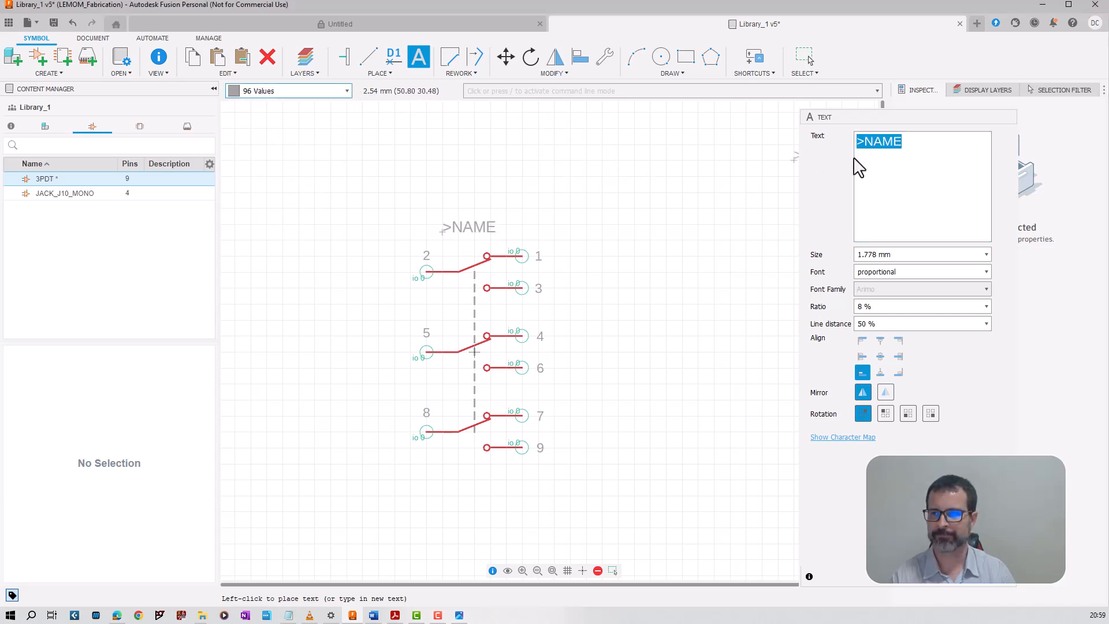
pyautogui.moveTo(903, 141); pyautogui.dragTo(864, 143)
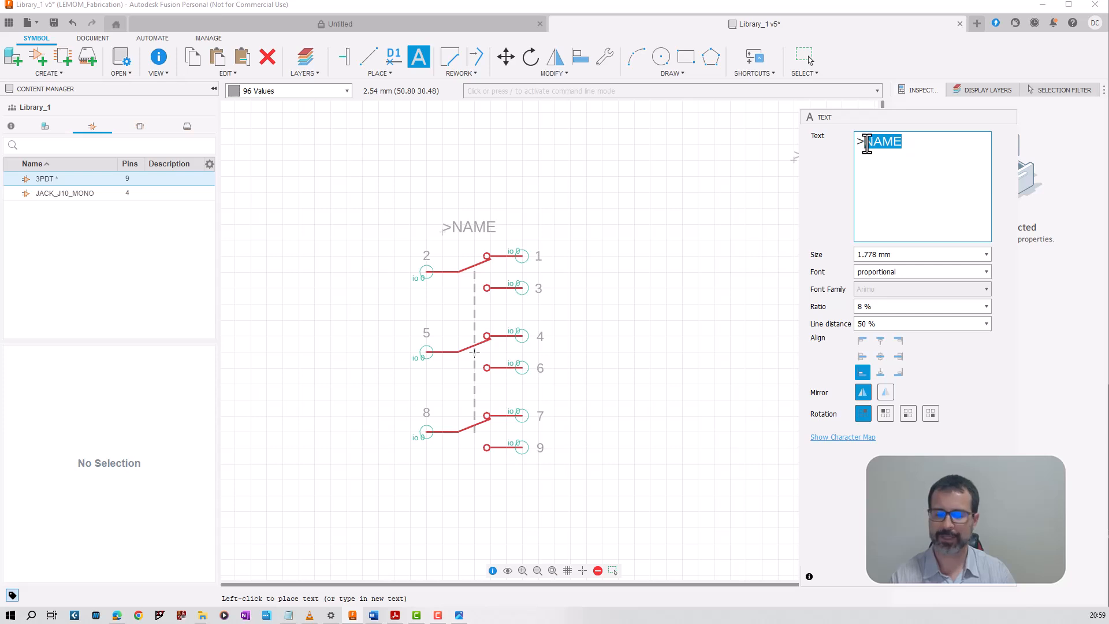
pyautogui.write('ALUES')
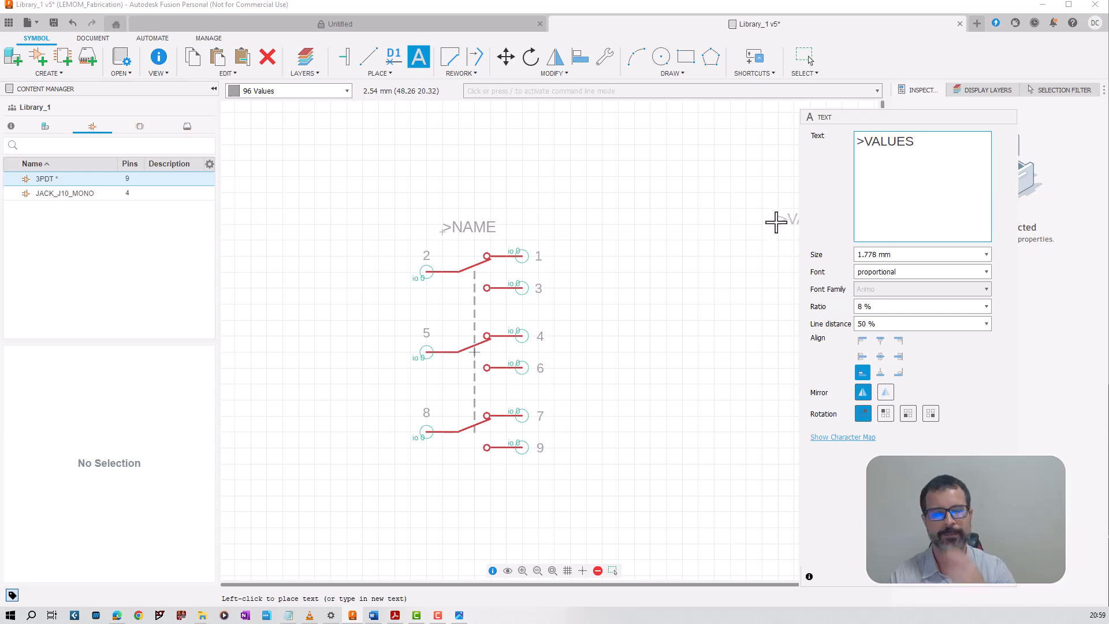
pyautogui.hotkey('ctrl', 's')
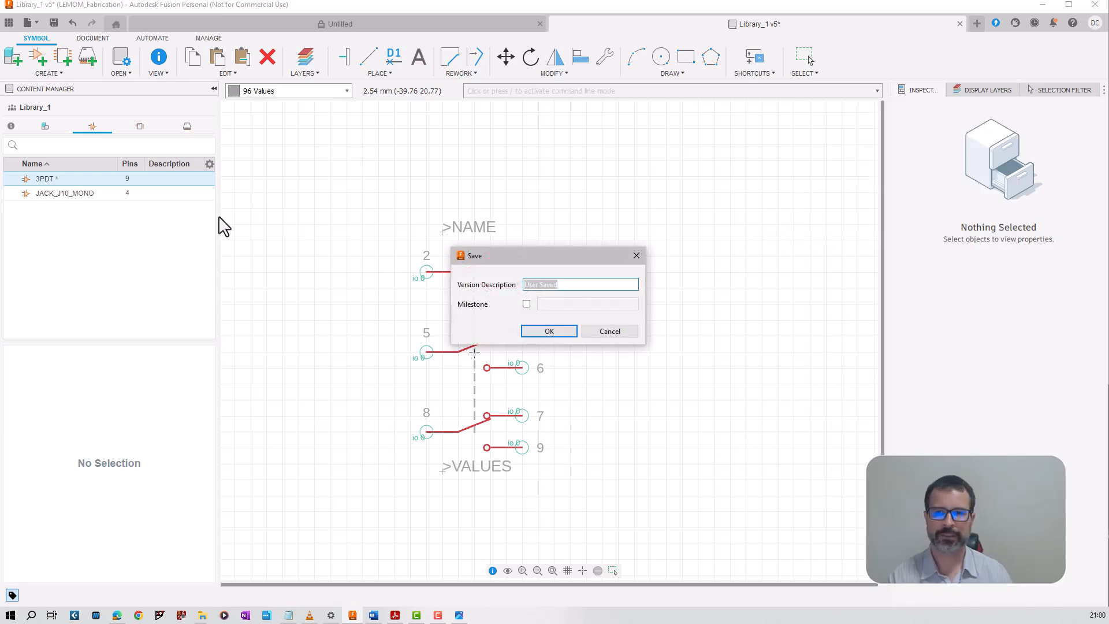
pyautogui.click(552, 331)
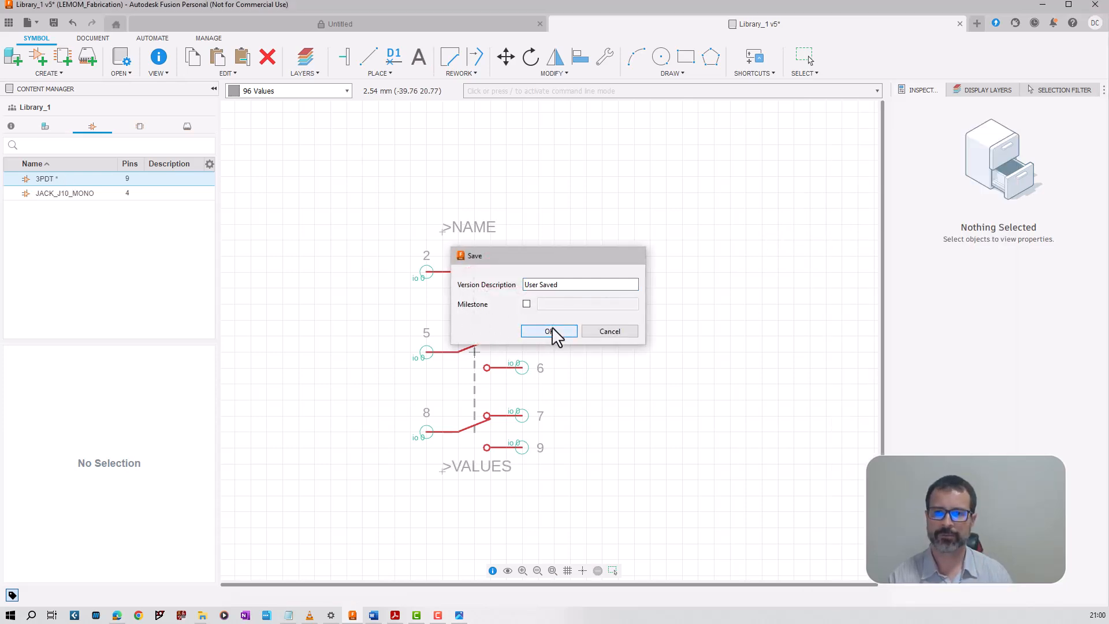
# Review the JACK_J10_MONO symbol, return to the 3PDT symbol and compare it with the pinout image.
pyautogui.click(65, 194)
pyautogui.doubleClick(77, 194)
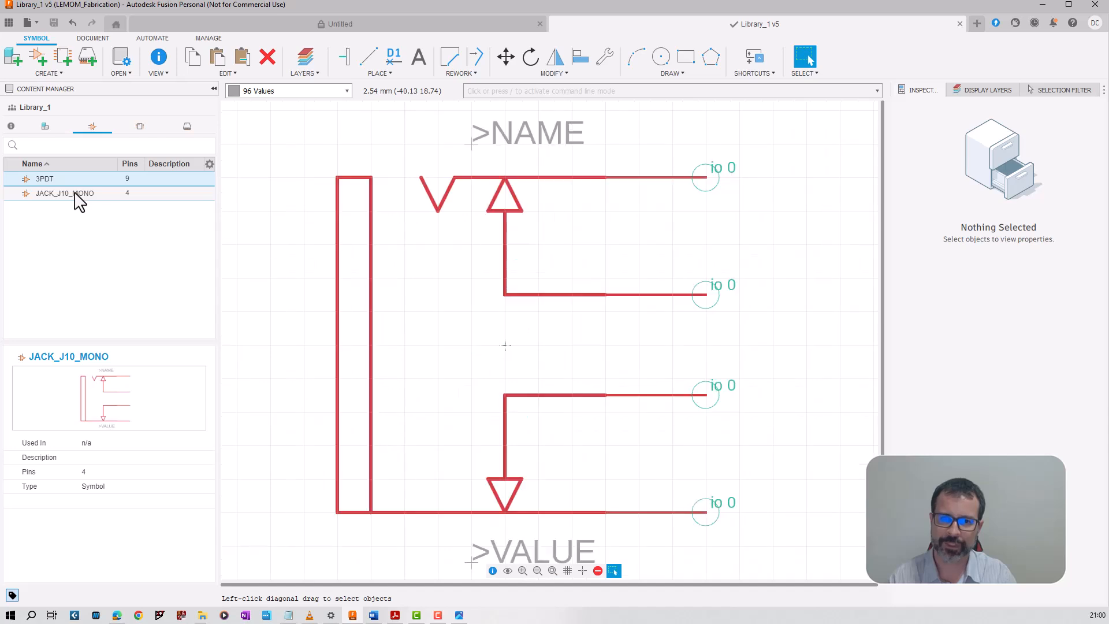
pyautogui.doubleClick(107, 180)
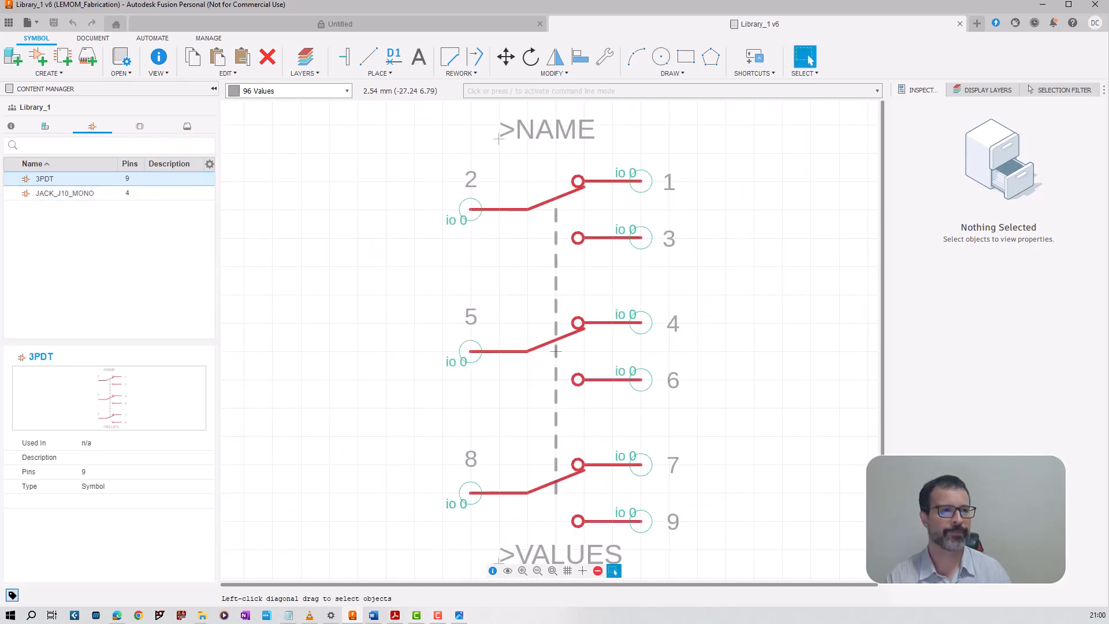
pyautogui.moveTo(0, 136); pyautogui.dragTo(379, 94)
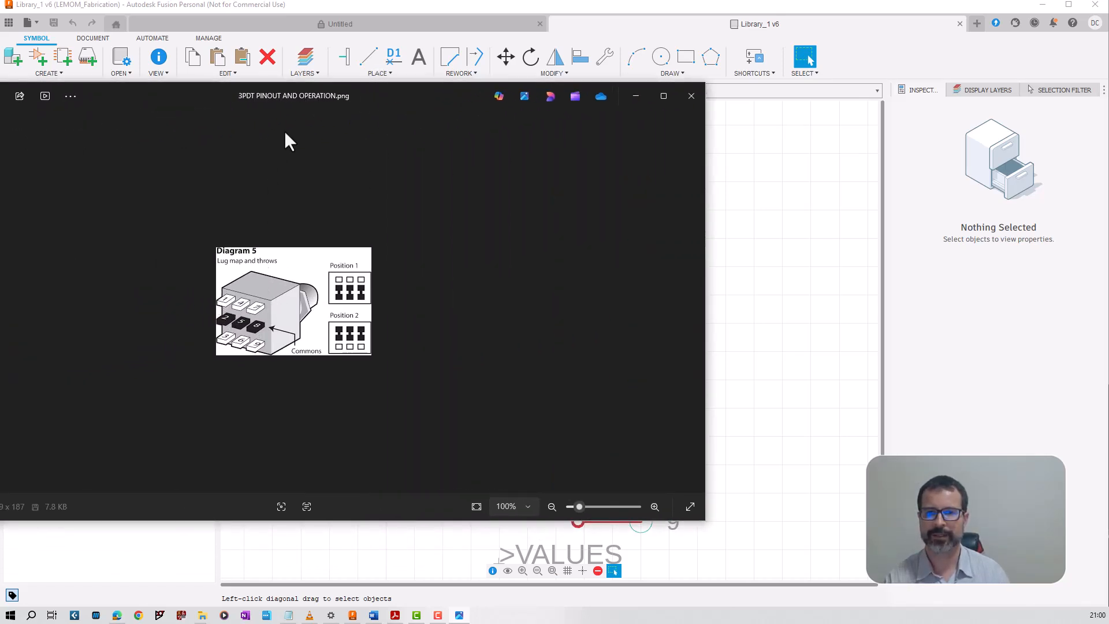
pyautogui.moveTo(306, 96); pyautogui.dragTo(469, 58)
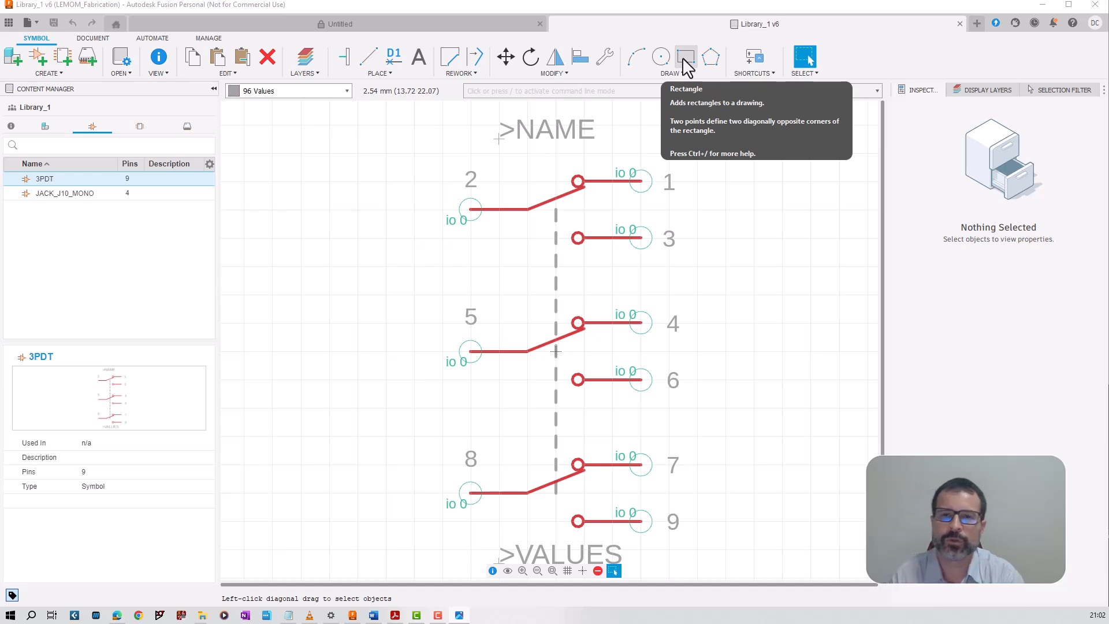
# Make 94 Symbols the active drawing layer for the 3PDT symbol.
pyautogui.click(347, 92)
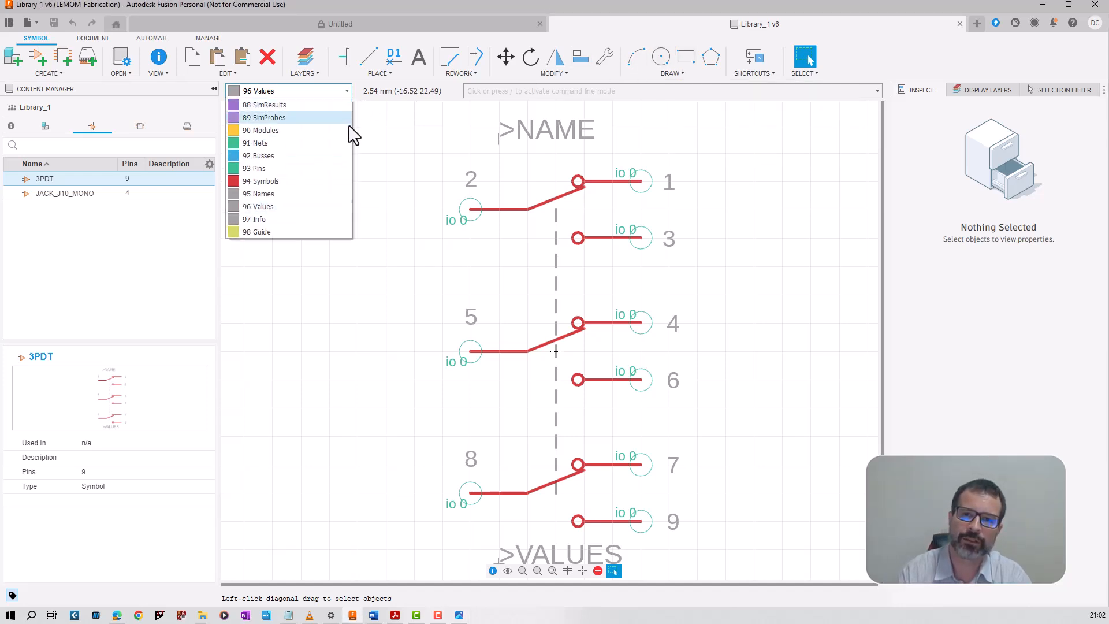
pyautogui.click(327, 181)
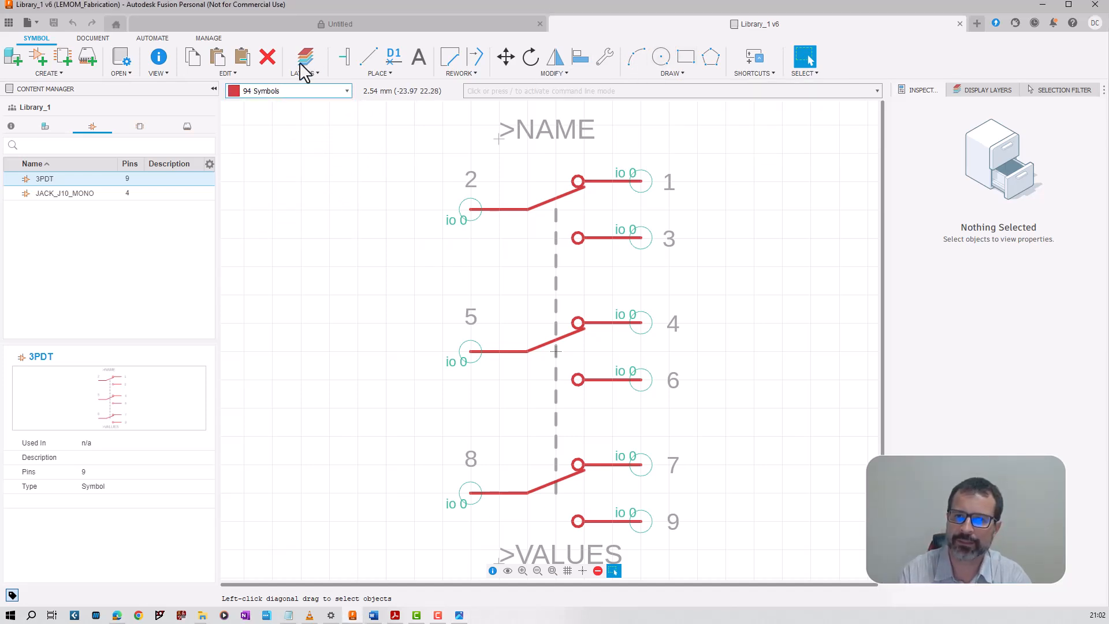